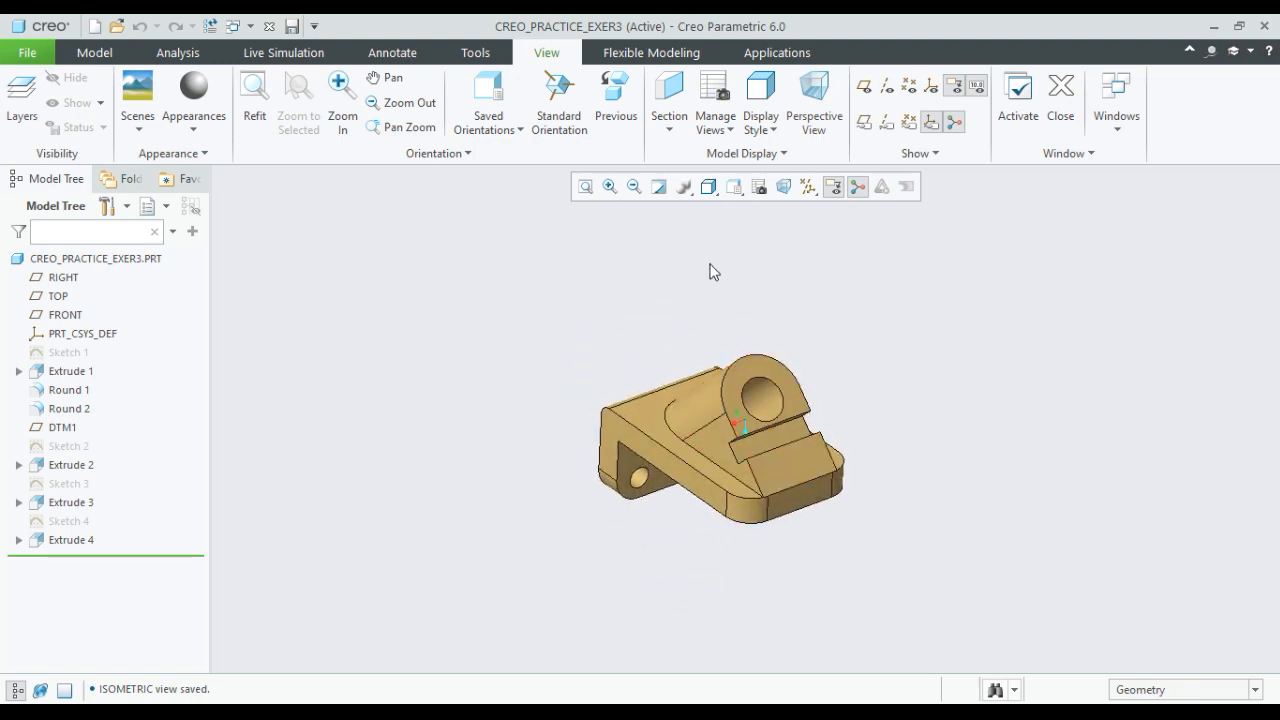
- Switch from the part to the drawing CREO_PRACTICE_EXER3.DRW
left_click(236, 26)
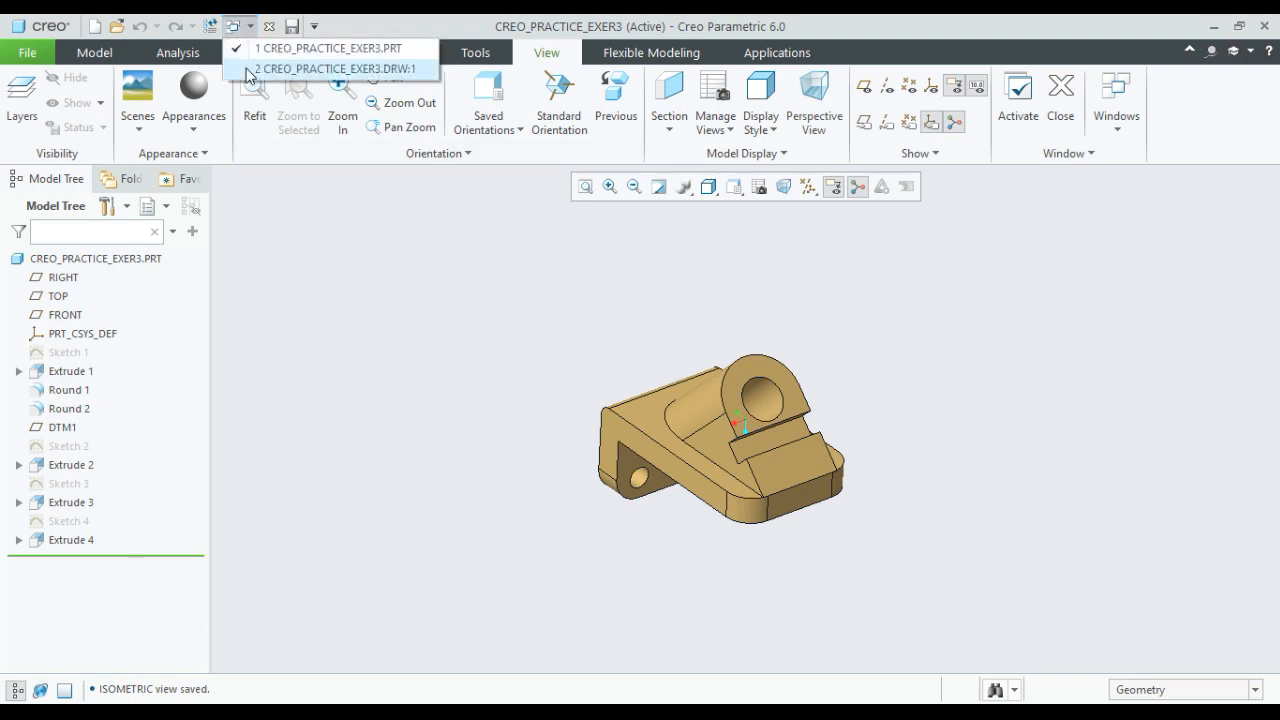
left_click(252, 68)
scroll(627, 380, "up", 1)
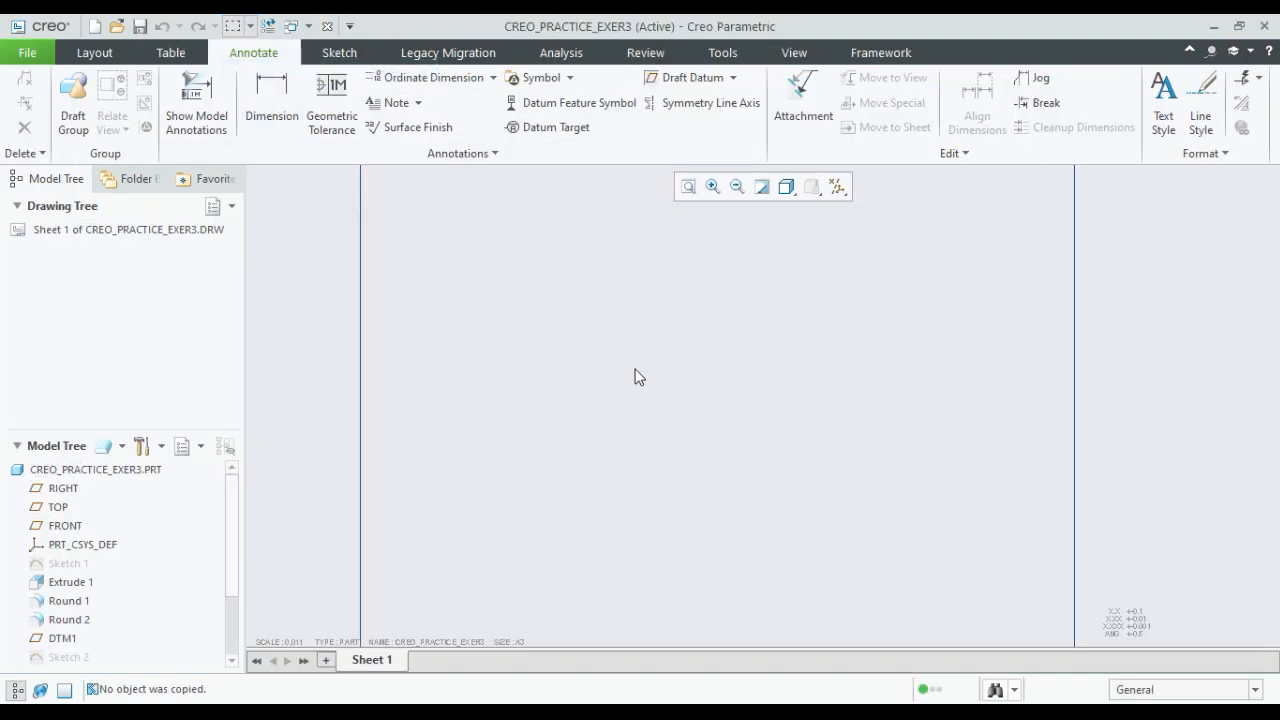
- Place a general view with no combined state in the sheet's upper-right area and orient it to the ISOMETRIC model view
left_click(96, 52)
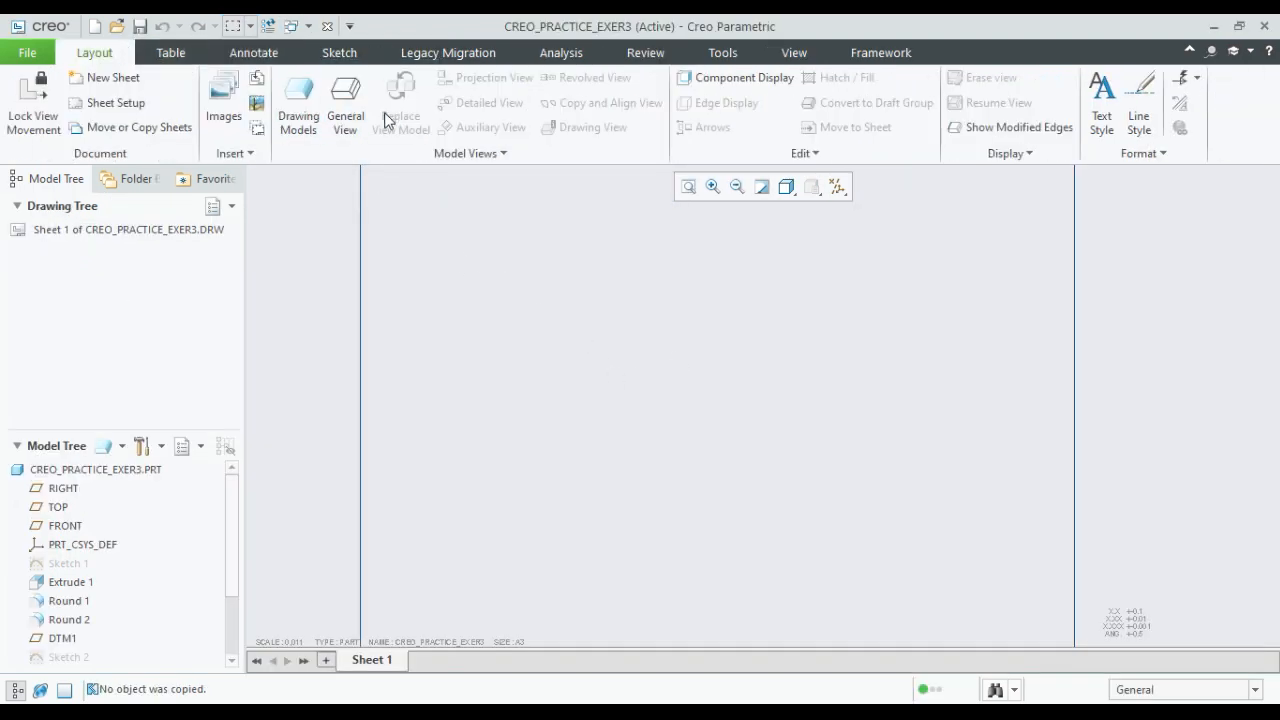
left_click(340, 110)
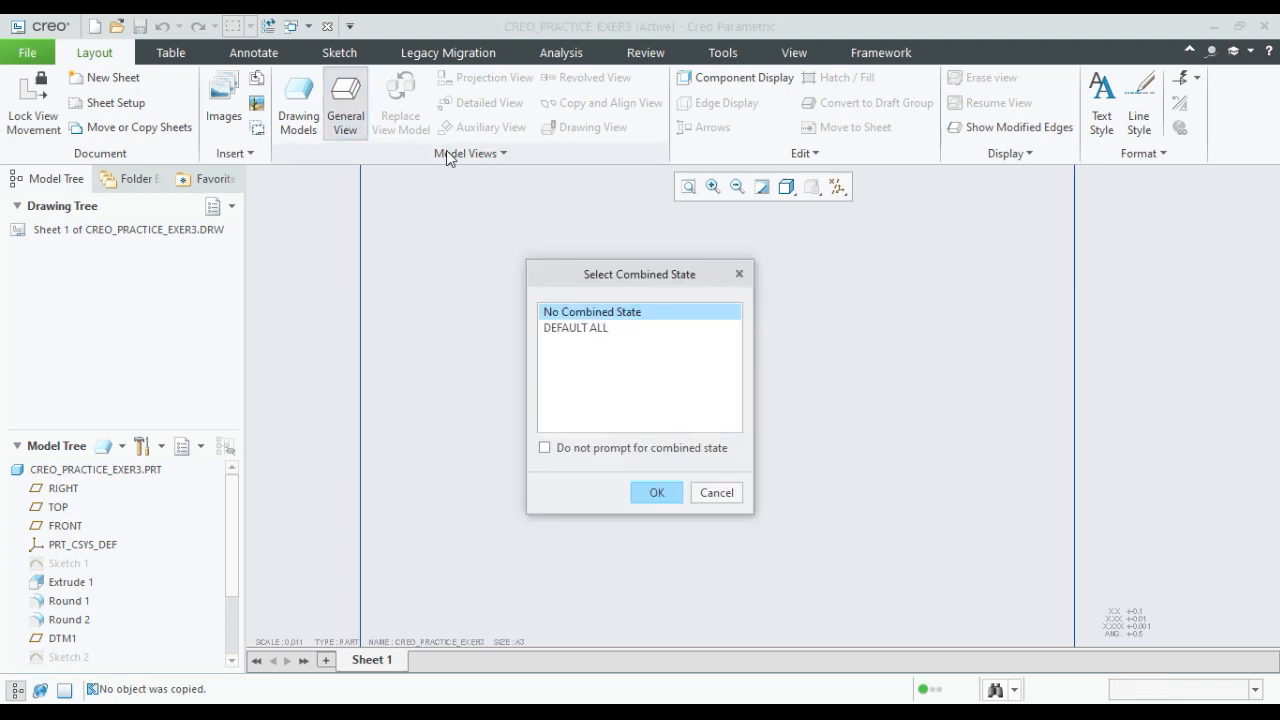
left_click(652, 492)
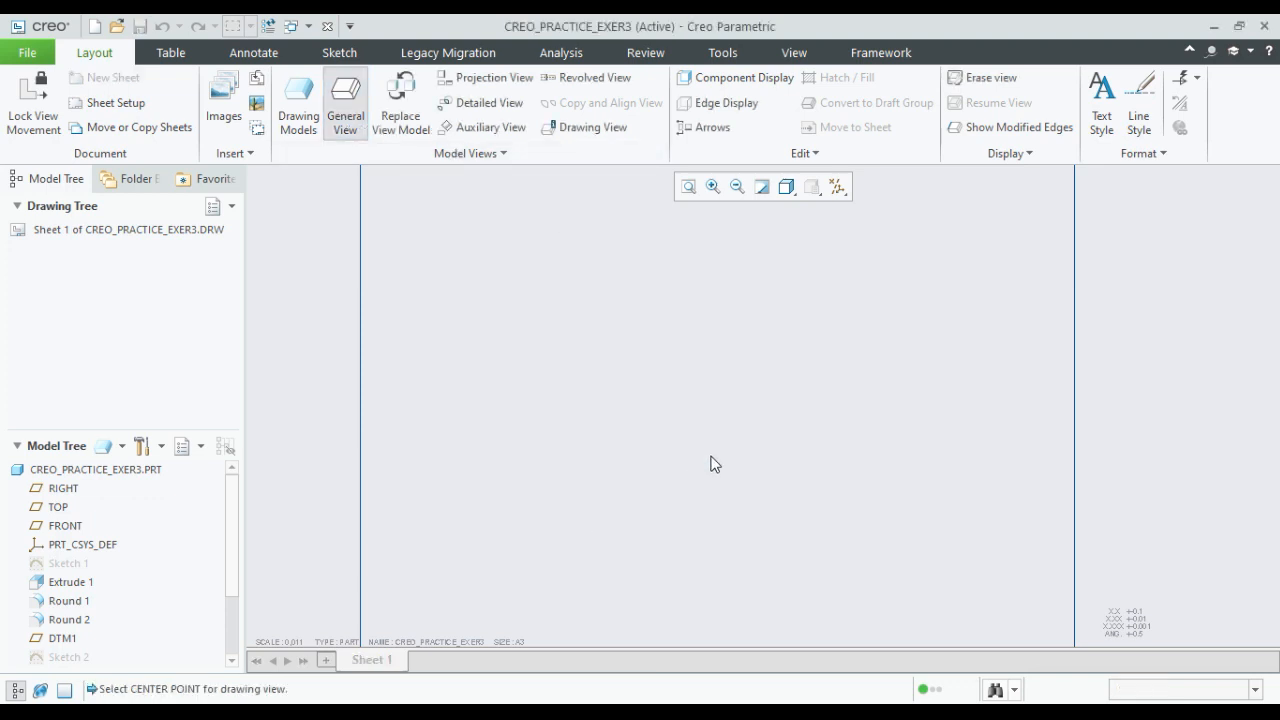
left_click(862, 281)
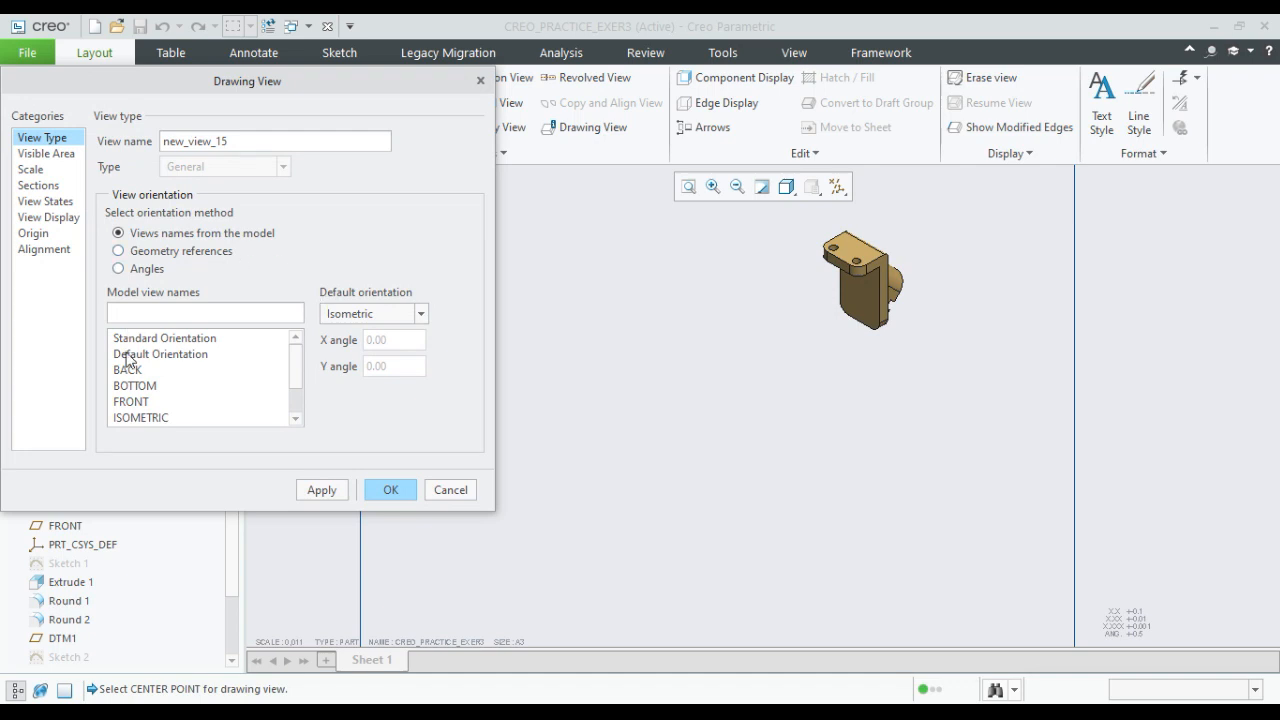
left_click(141, 418)
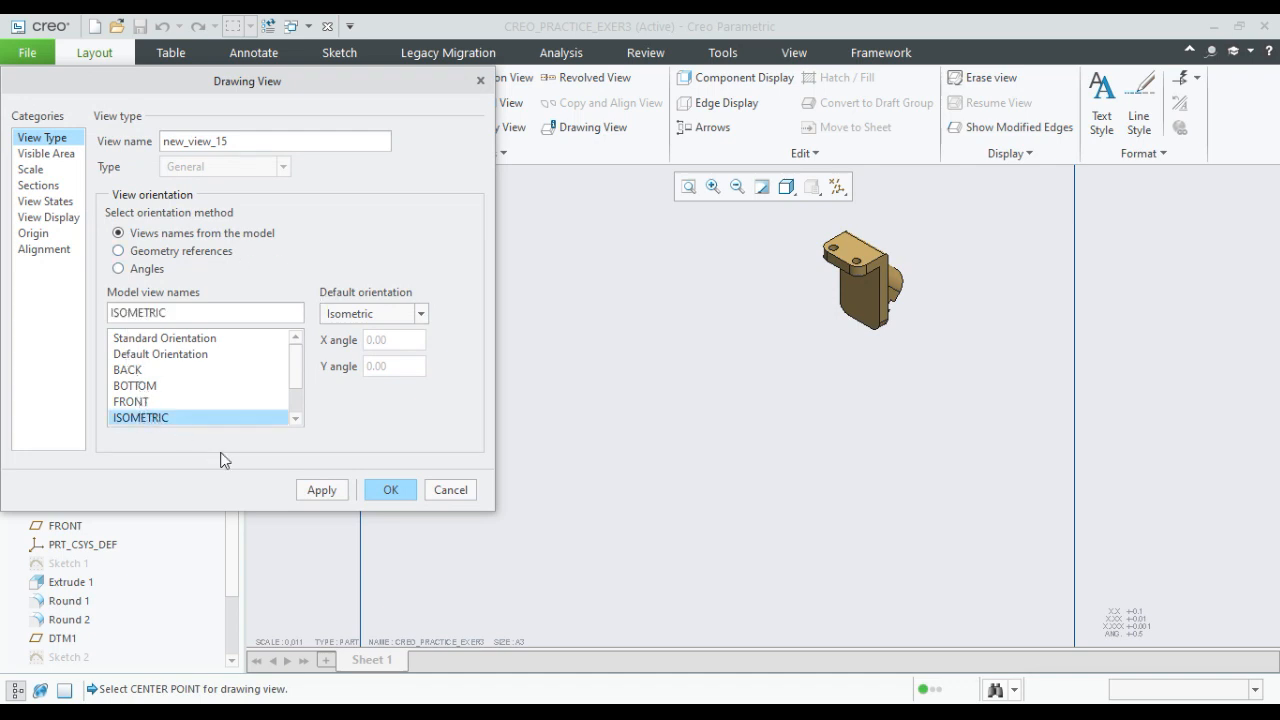
left_click(324, 490)
scroll(718, 277, "down", 1)
scroll(734, 272, "up", 1)
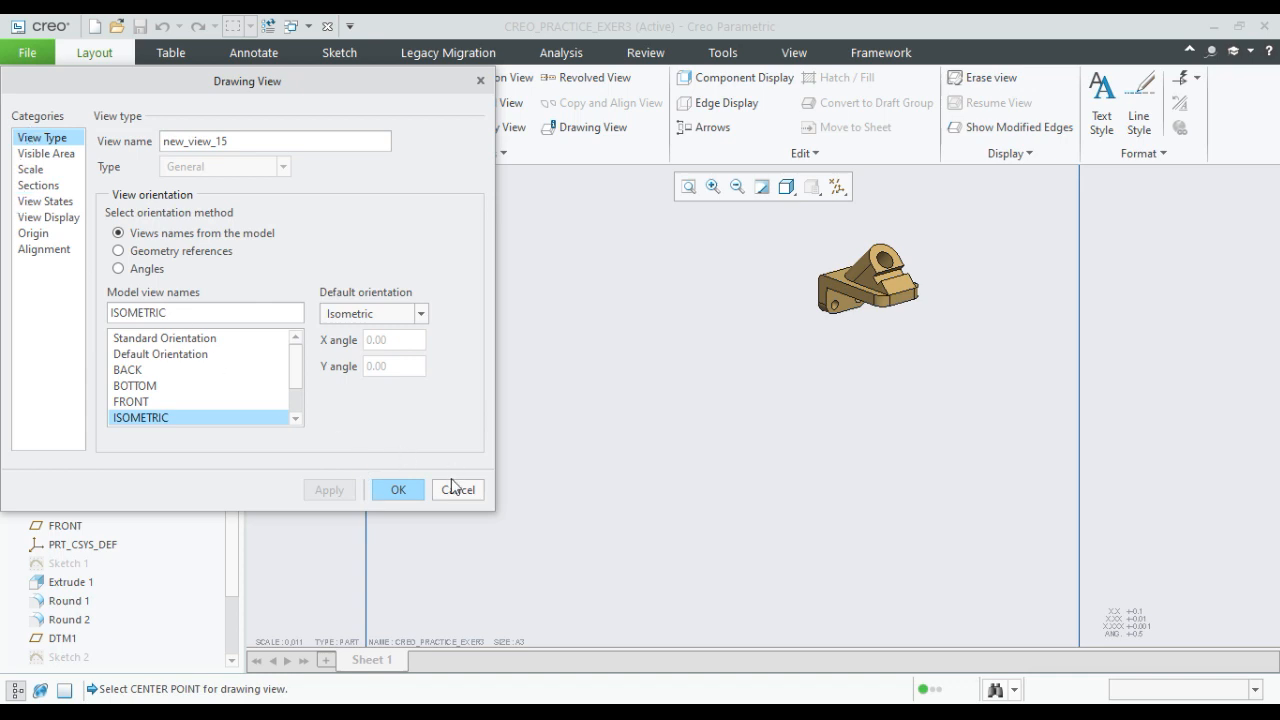
- Give the isometric view a custom scale of 0.015
left_click(34, 216)
left_click(36, 204)
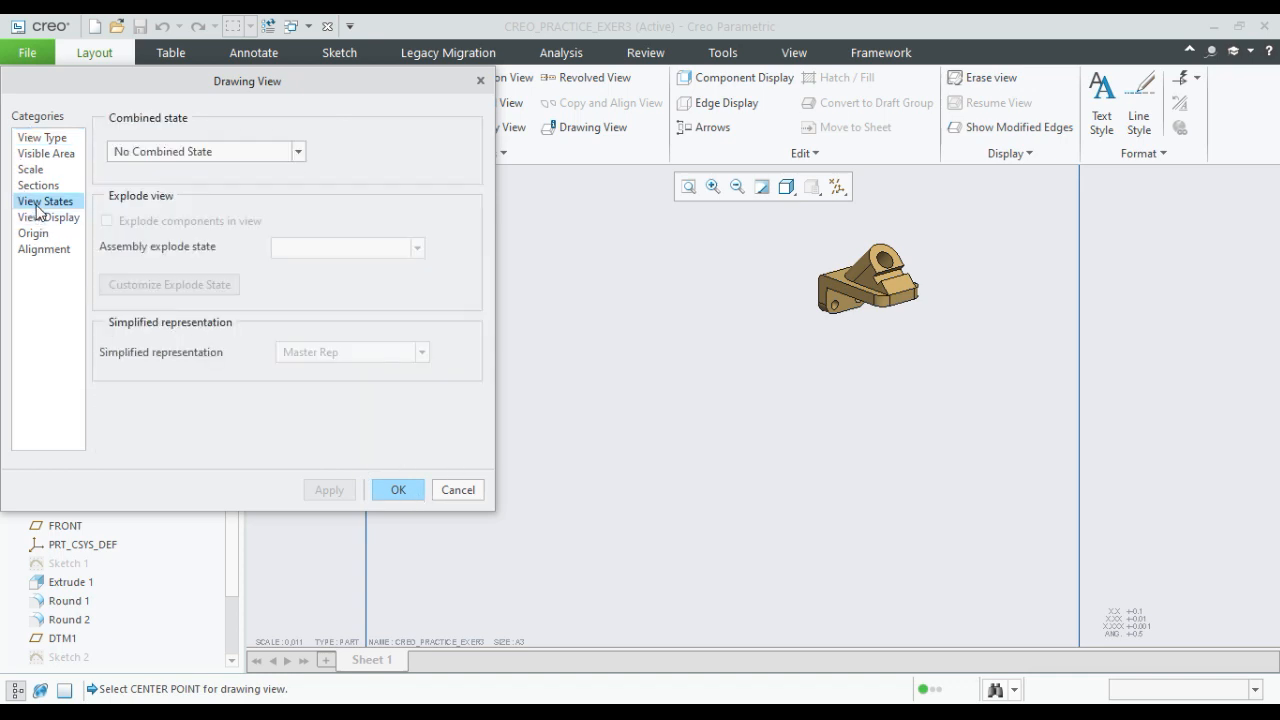
left_click(38, 185)
left_click(30, 169)
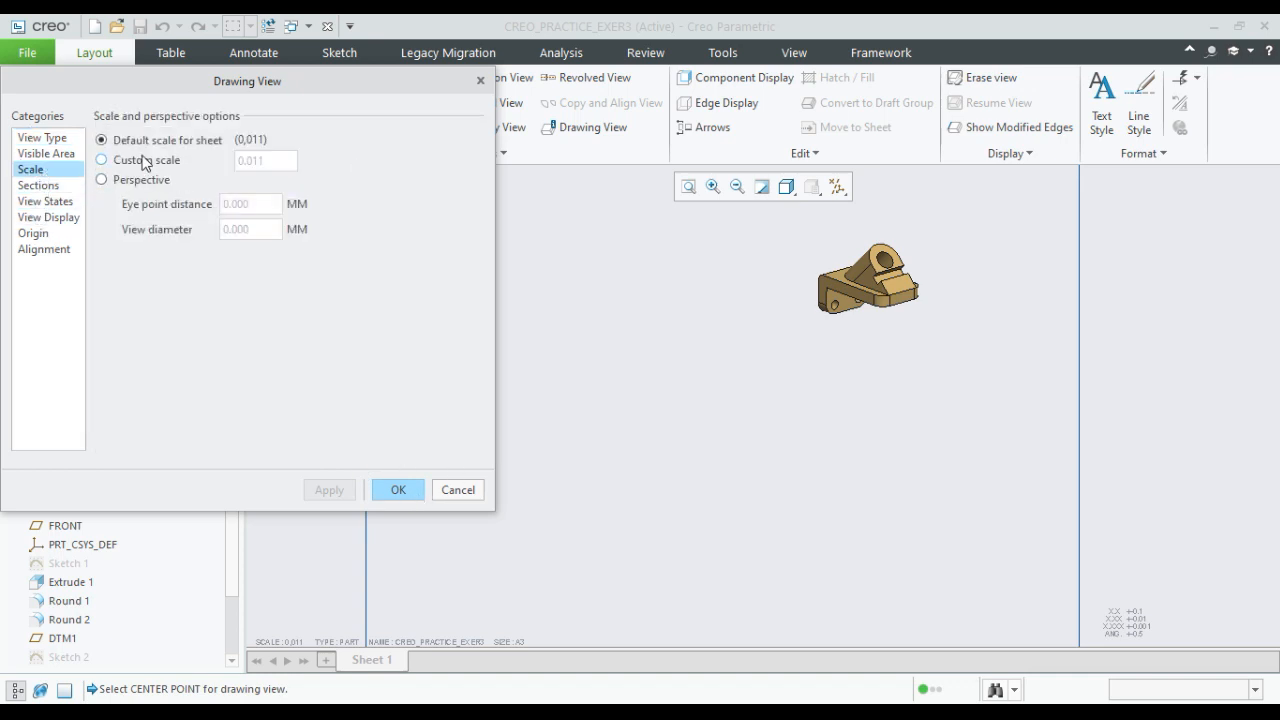
left_click(135, 163)
left_click(270, 162)
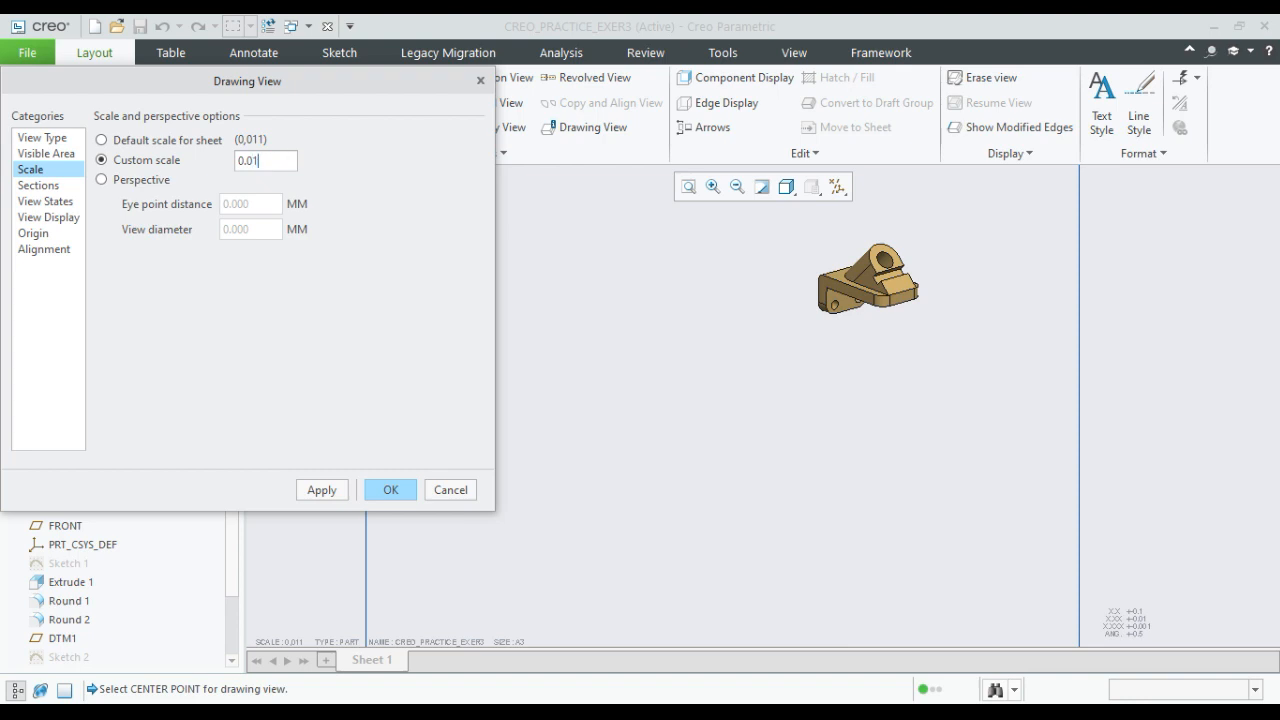
left_click(318, 490)
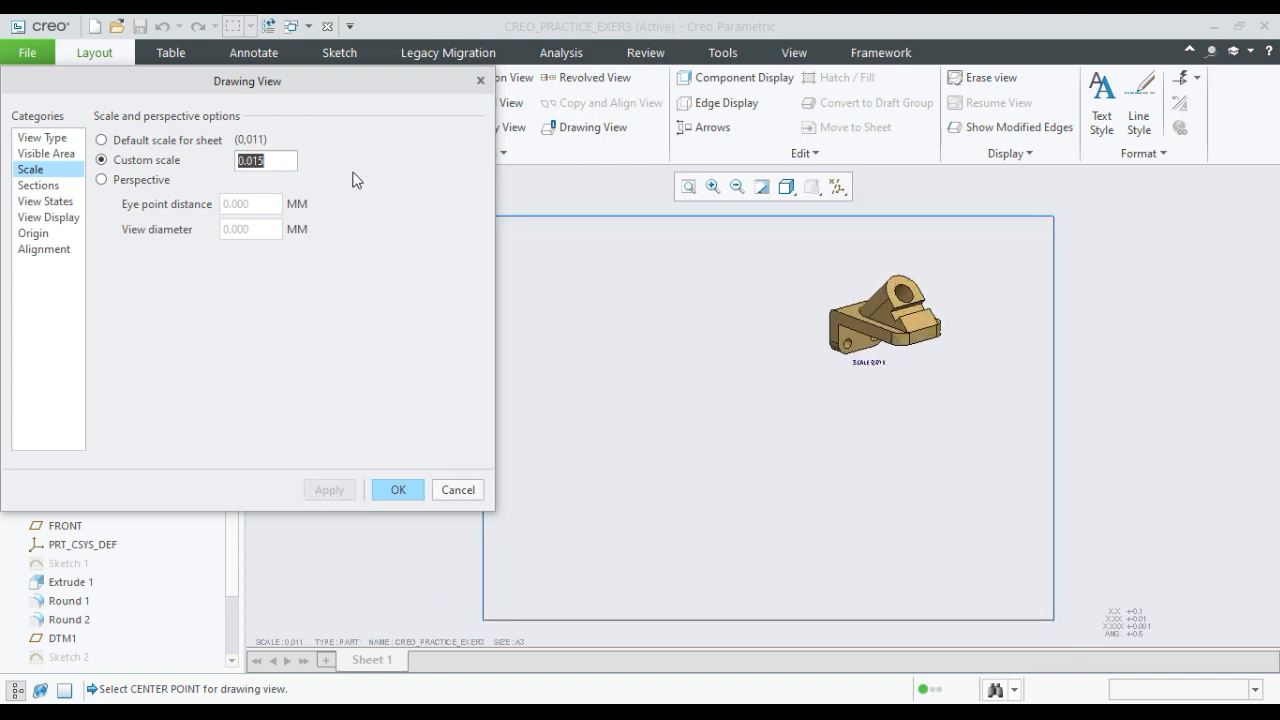
- Increase the isometric view's custom scale to 0.020 and finish the view settings
left_click(284, 160)
key("BackSpace")
key("BackSpace")
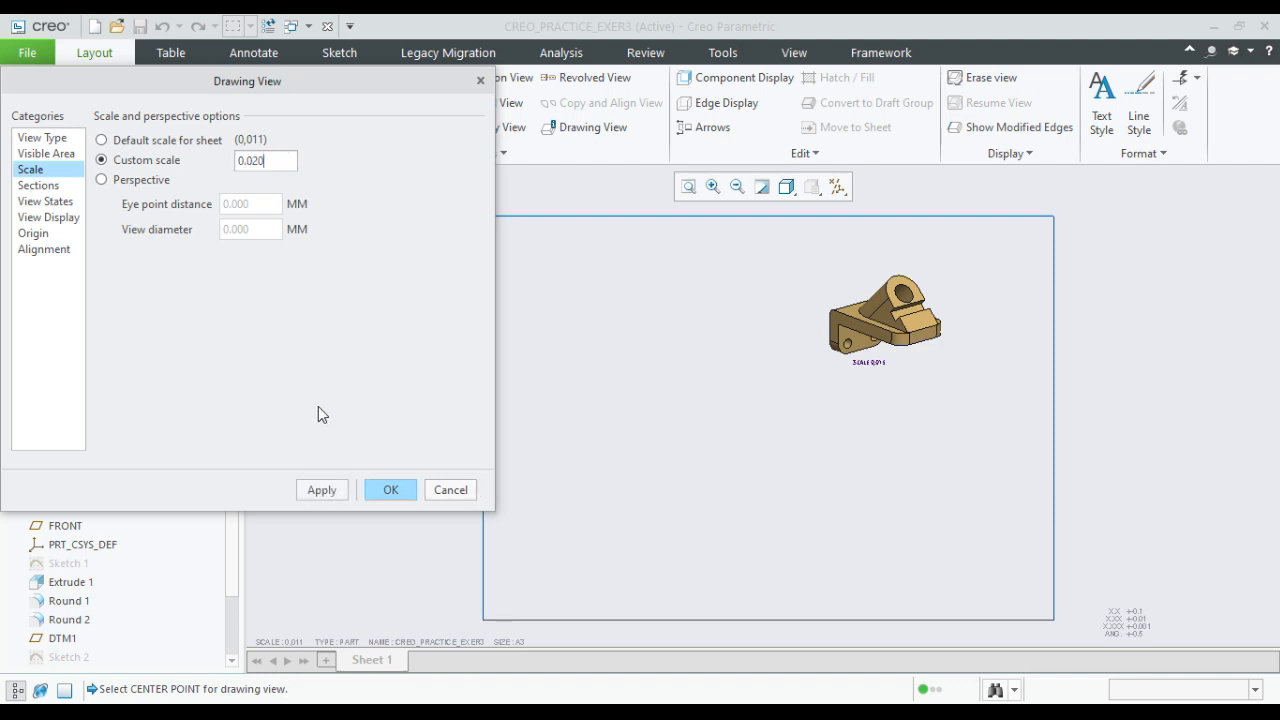
left_click(324, 489)
left_click(397, 490)
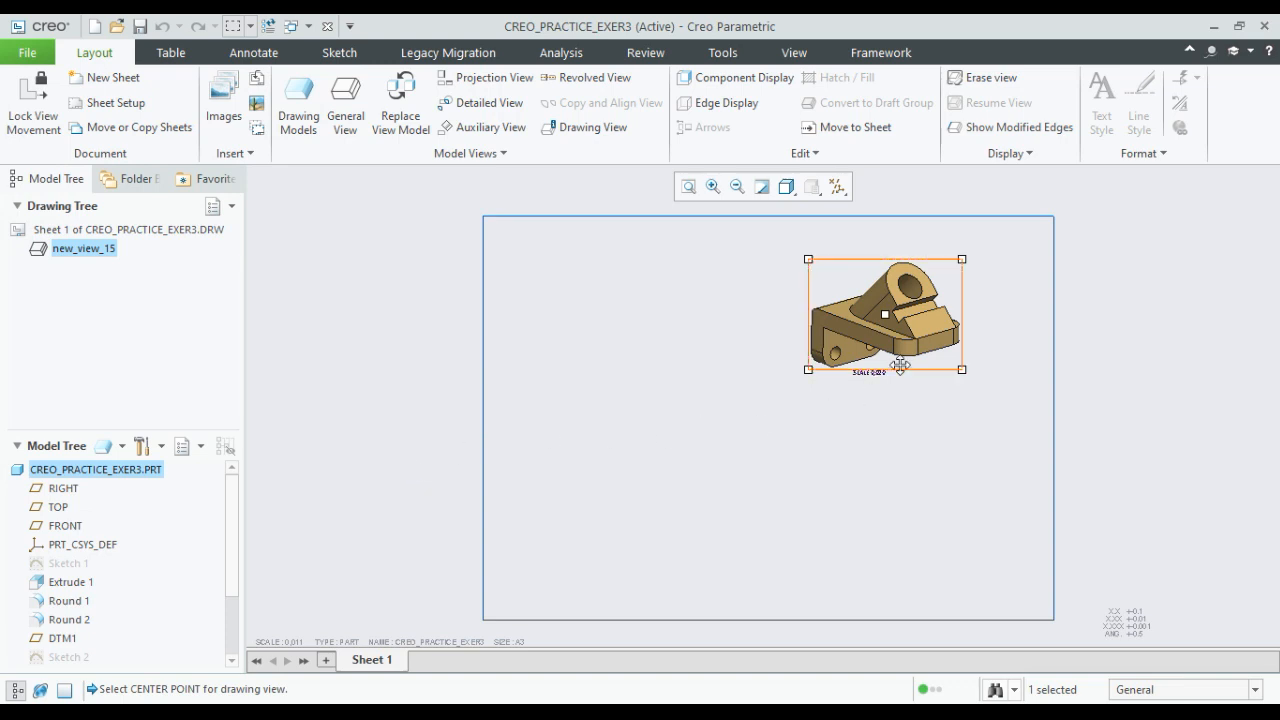
left_click(901, 442)
- Examine the isometric view's section, view state and display settings without changing them
middle_click_drag(883, 405, 845, 409)
scroll(864, 372, "down", 2)
left_click(864, 372)
double_click(893, 368)
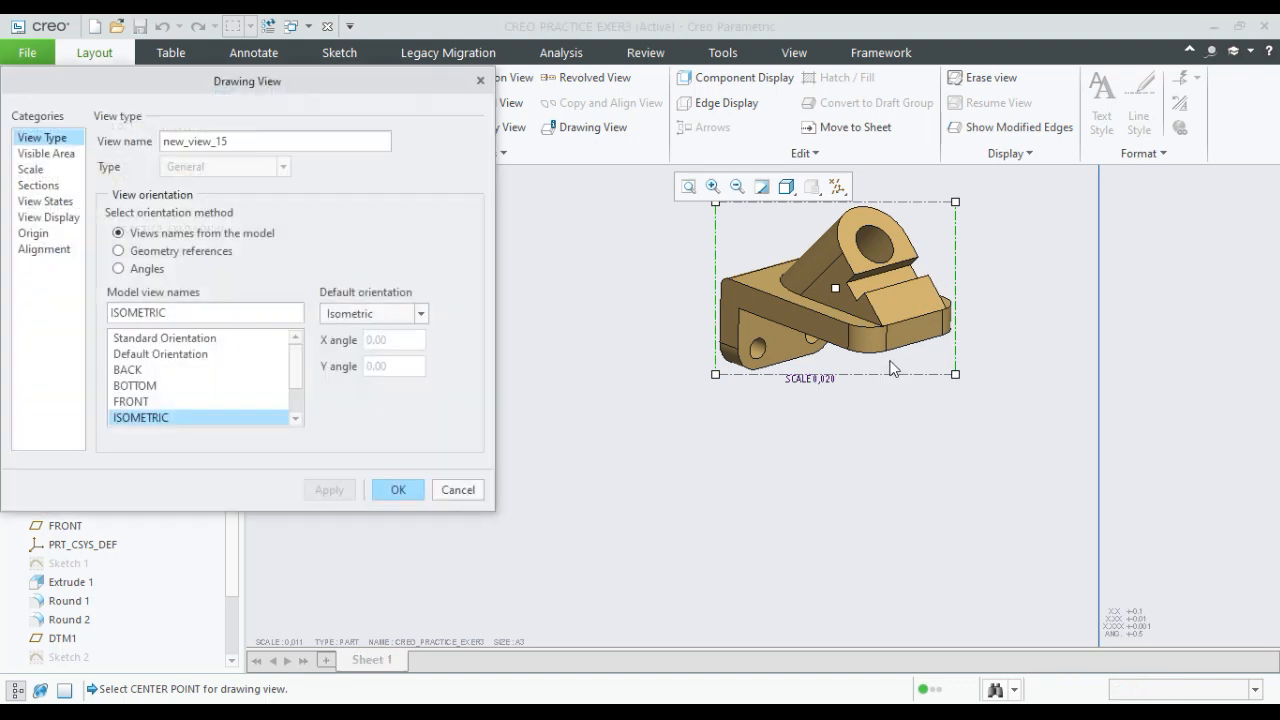
left_click(58, 187)
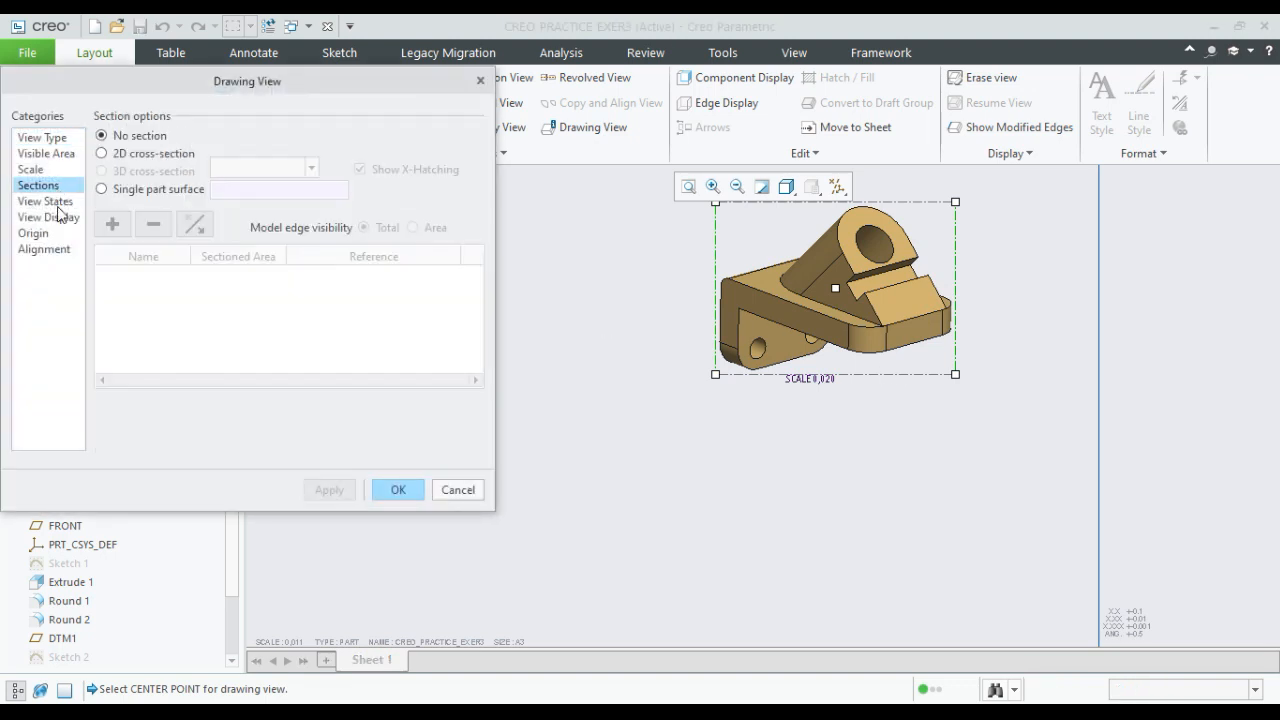
left_click(58, 203)
left_click(58, 218)
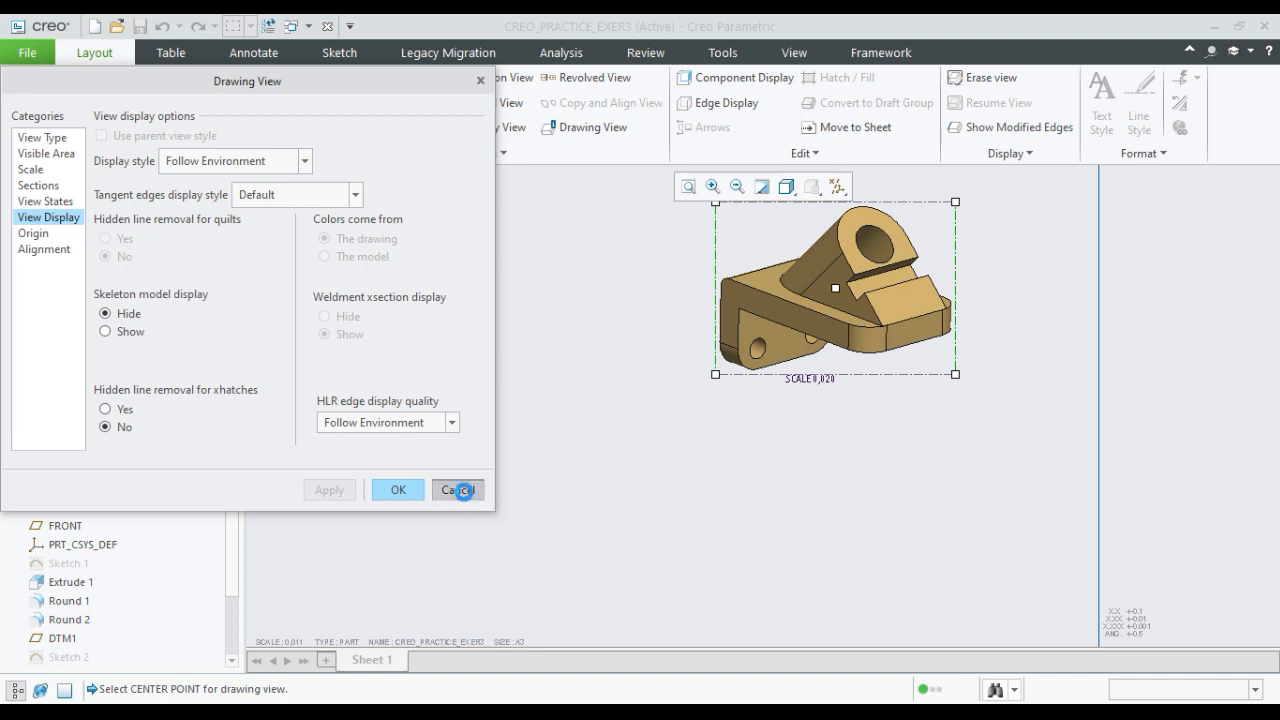
left_click(458, 489)
- Move the isometric view closer to the sheet's upper-right corner
middle_click_drag(802, 414, 801, 480)
scroll(801, 478, "up", 3)
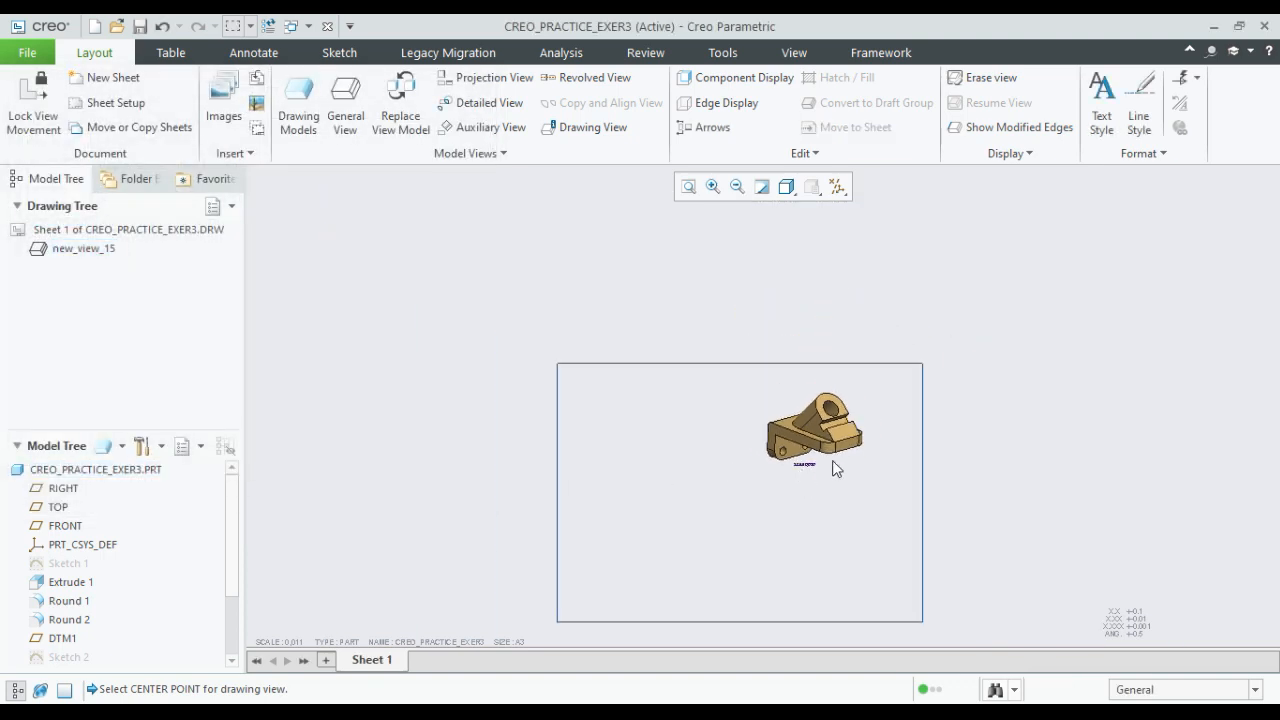
scroll(836, 455, "down", 3)
left_click(836, 462)
left_click_drag(834, 460, 911, 446)
scroll(462, 433, "up", 3)
middle_click_drag(489, 412, 525, 360)
scroll(447, 342, "down", 1)
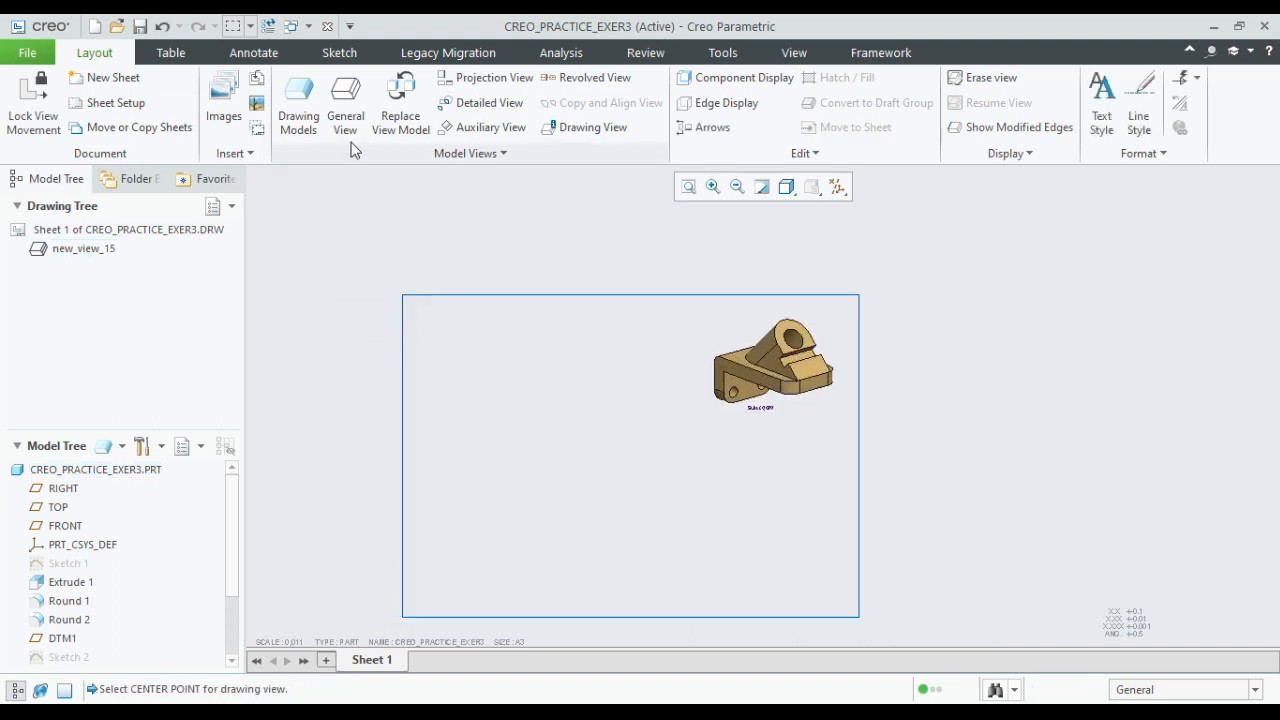
- Place a second general view with no combined state in the sheet's upper-left area, oriented to the FRONT model view
left_click(345, 105)
left_click(656, 492)
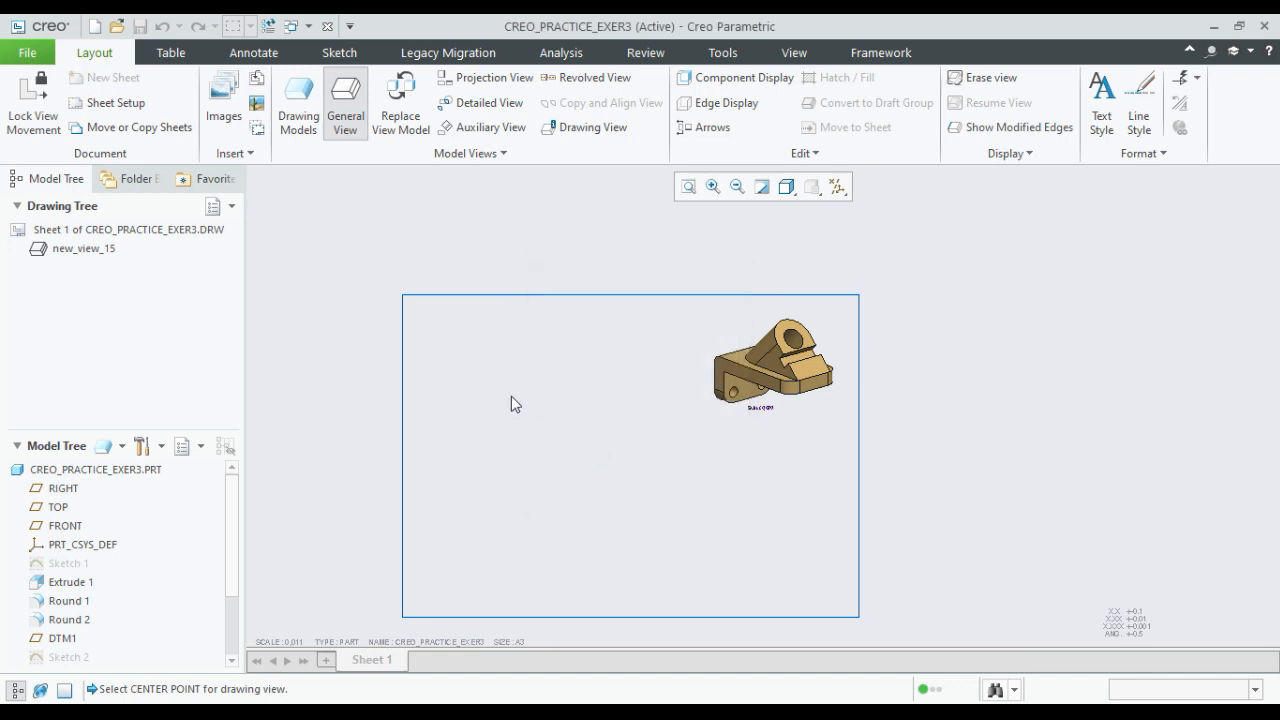
left_click(472, 382)
left_click(140, 401)
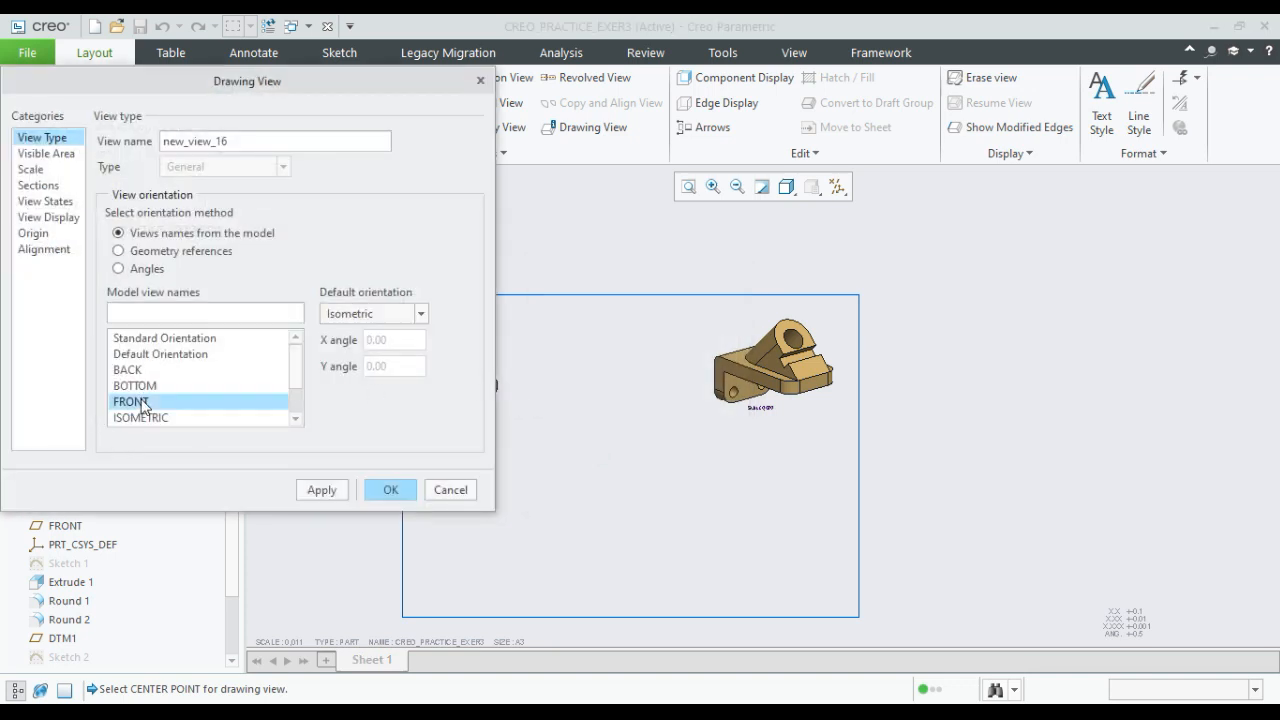
left_click(321, 489)
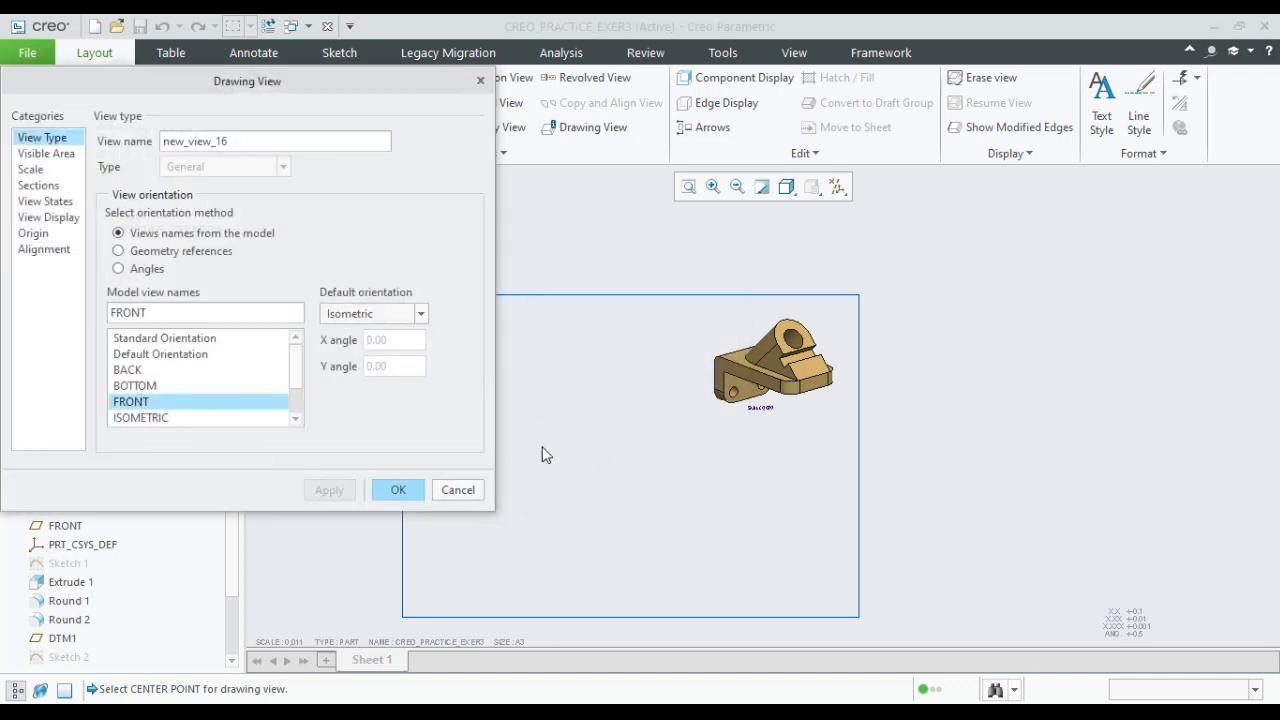
- Set the front view's display style to Hidden
middle_click_drag(543, 446, 657, 446)
scroll(613, 412, "down", 2)
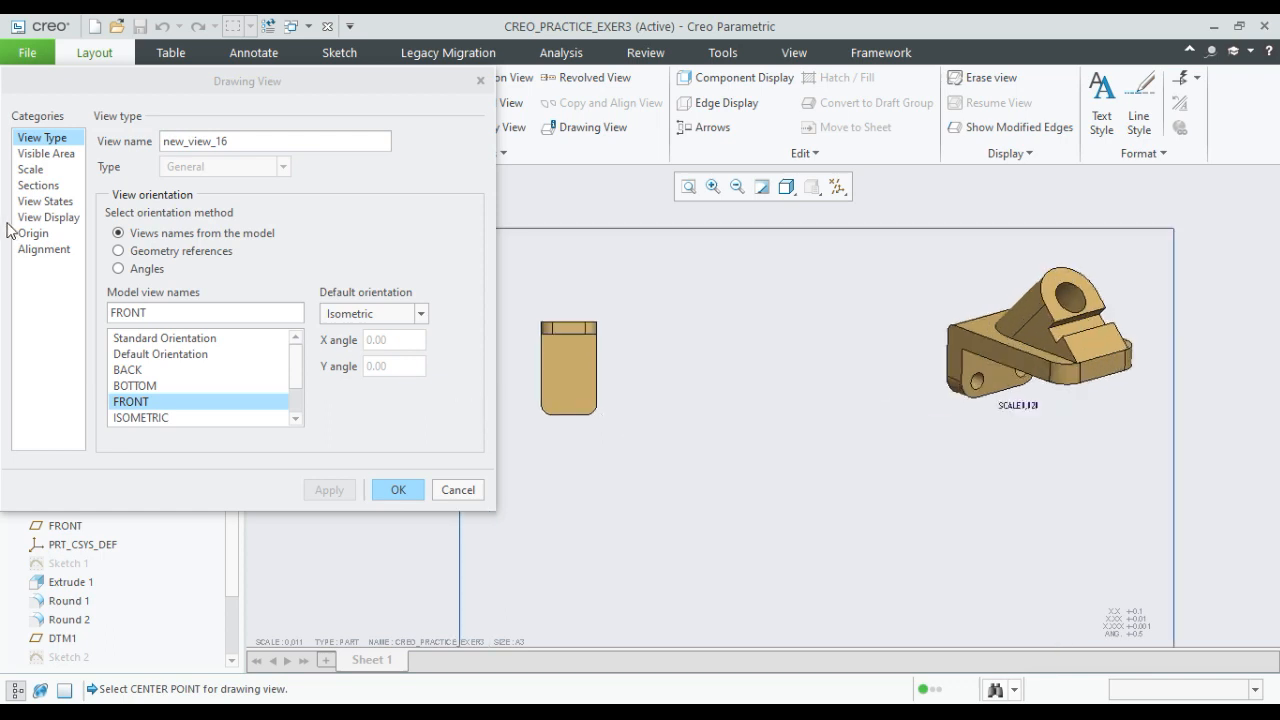
left_click(42, 203)
left_click(45, 217)
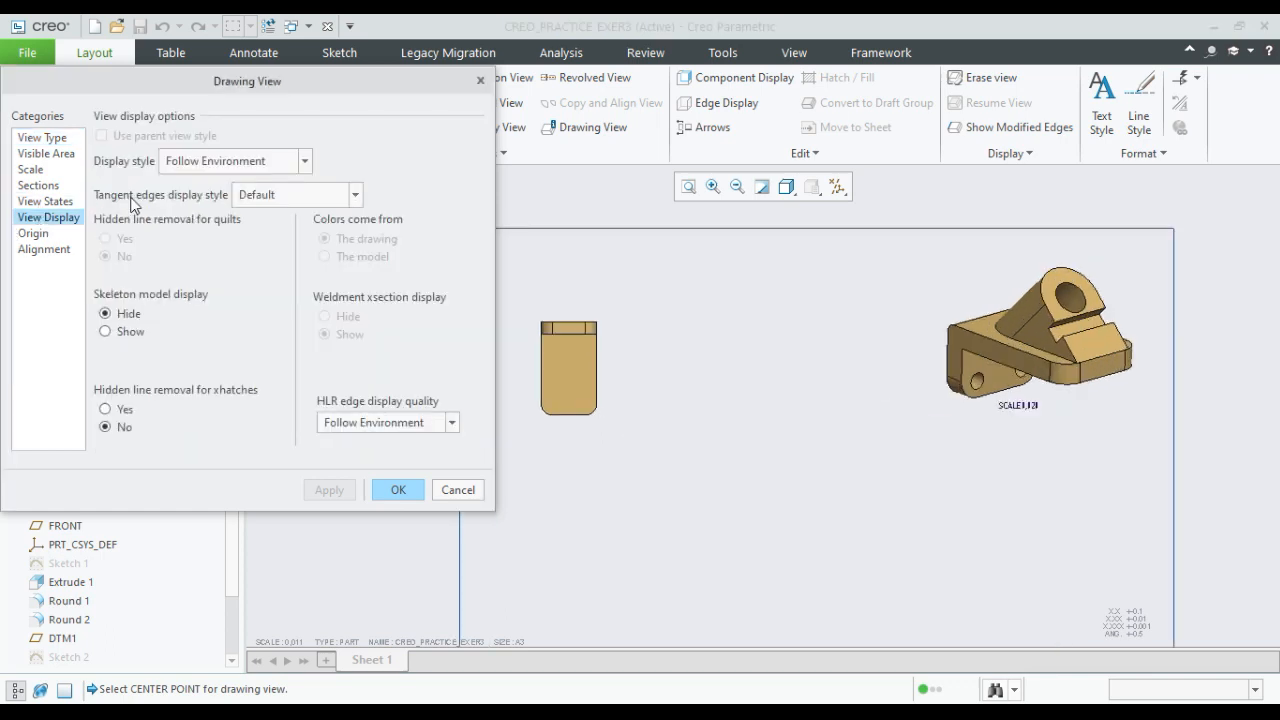
left_click(224, 162)
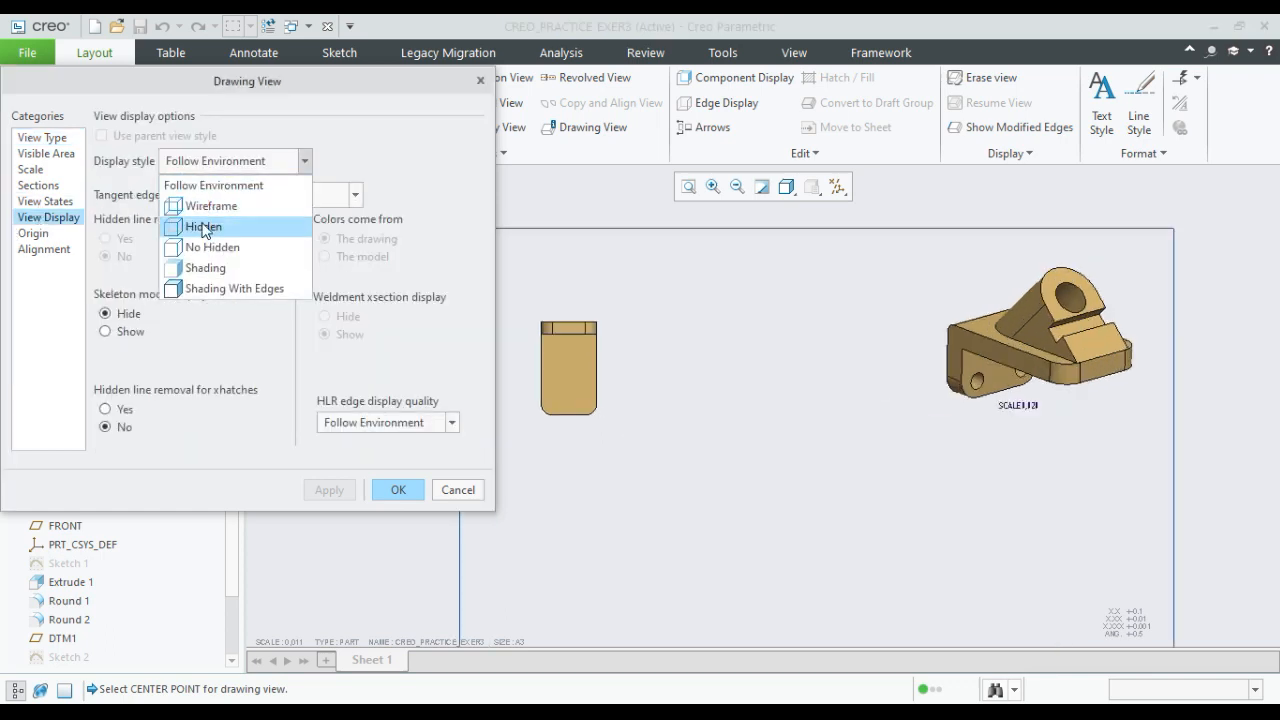
left_click(205, 226)
left_click(322, 490)
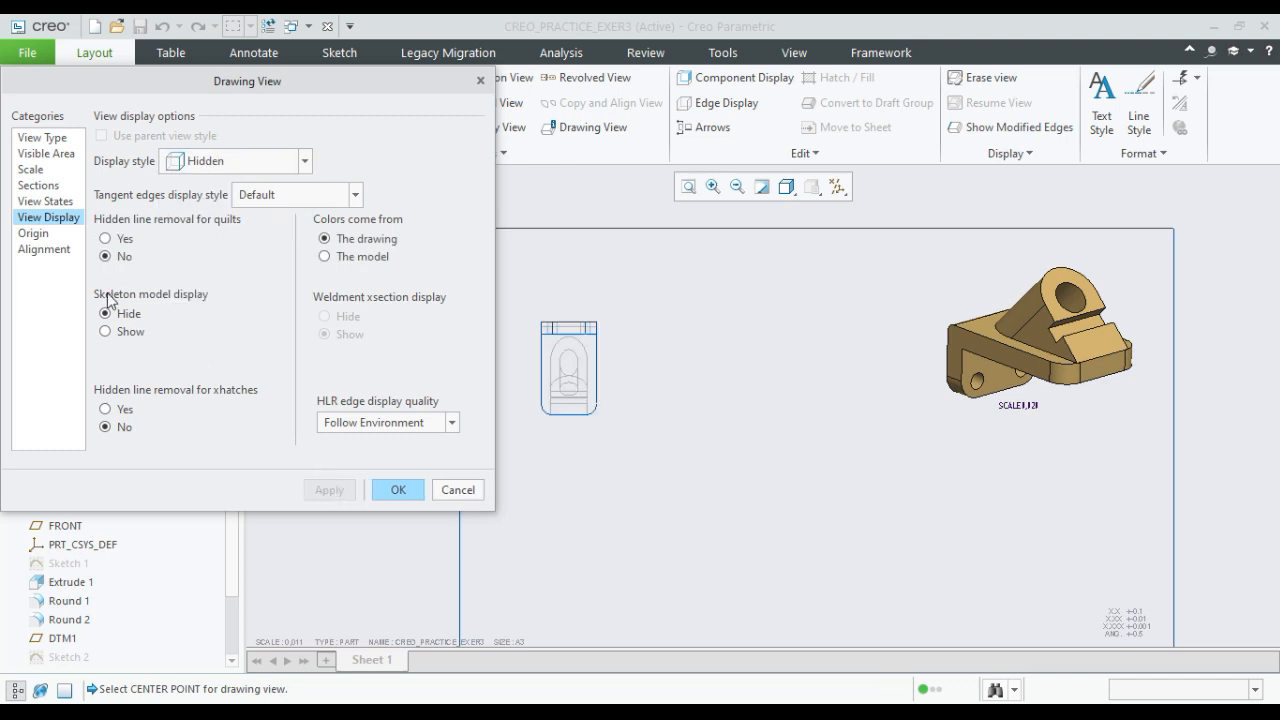
- Give the front view a custom scale of 0.015 and finish its view settings
left_click(30, 186)
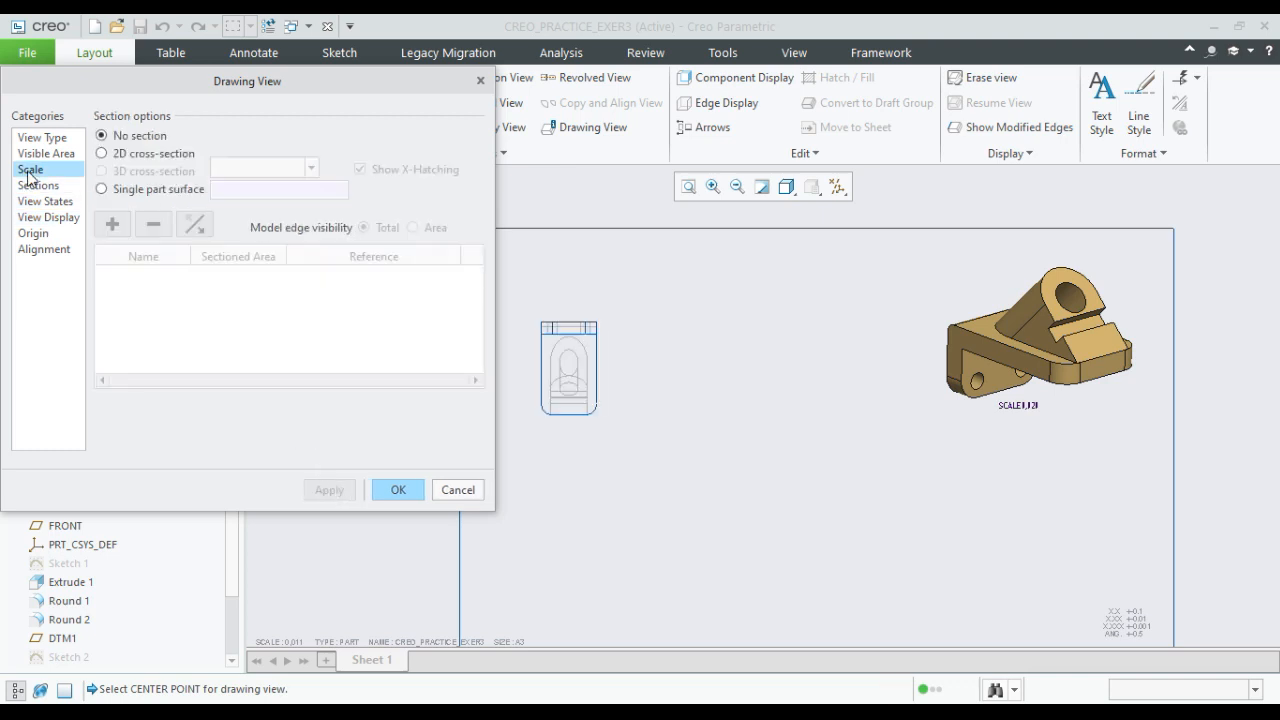
left_click(30, 169)
left_click(140, 162)
left_click(278, 163)
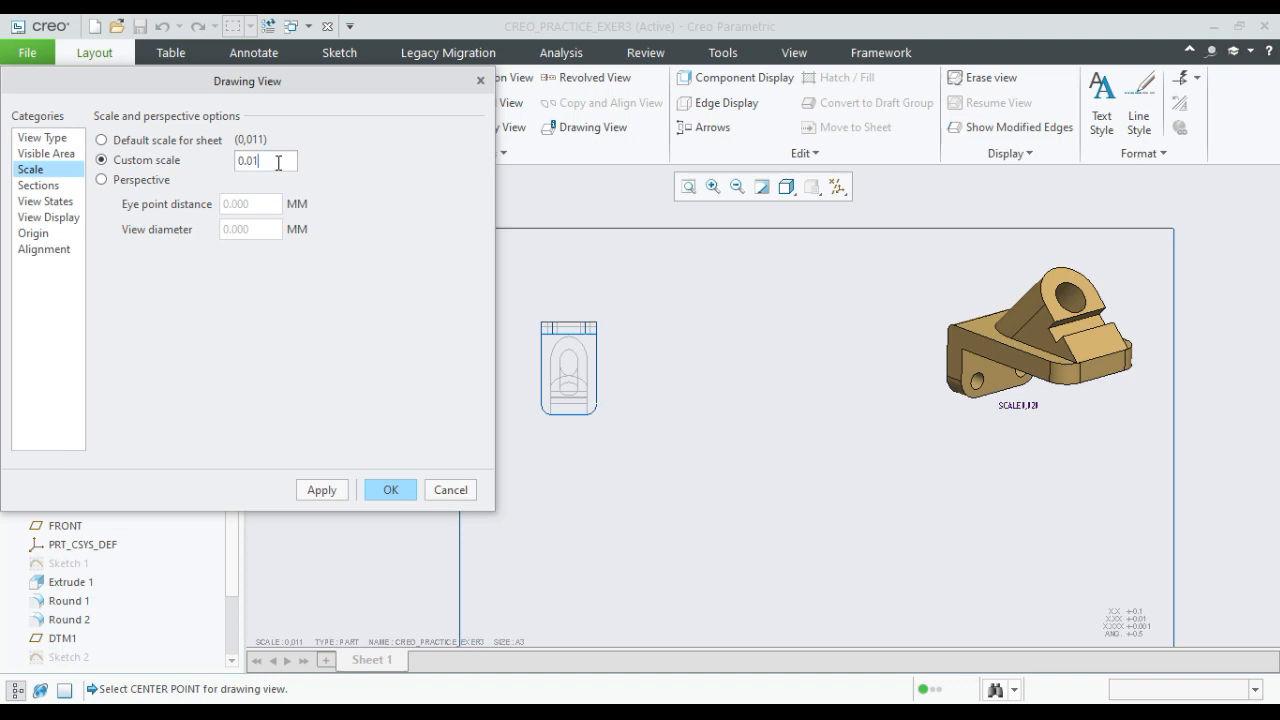
type("5")
left_click(318, 490)
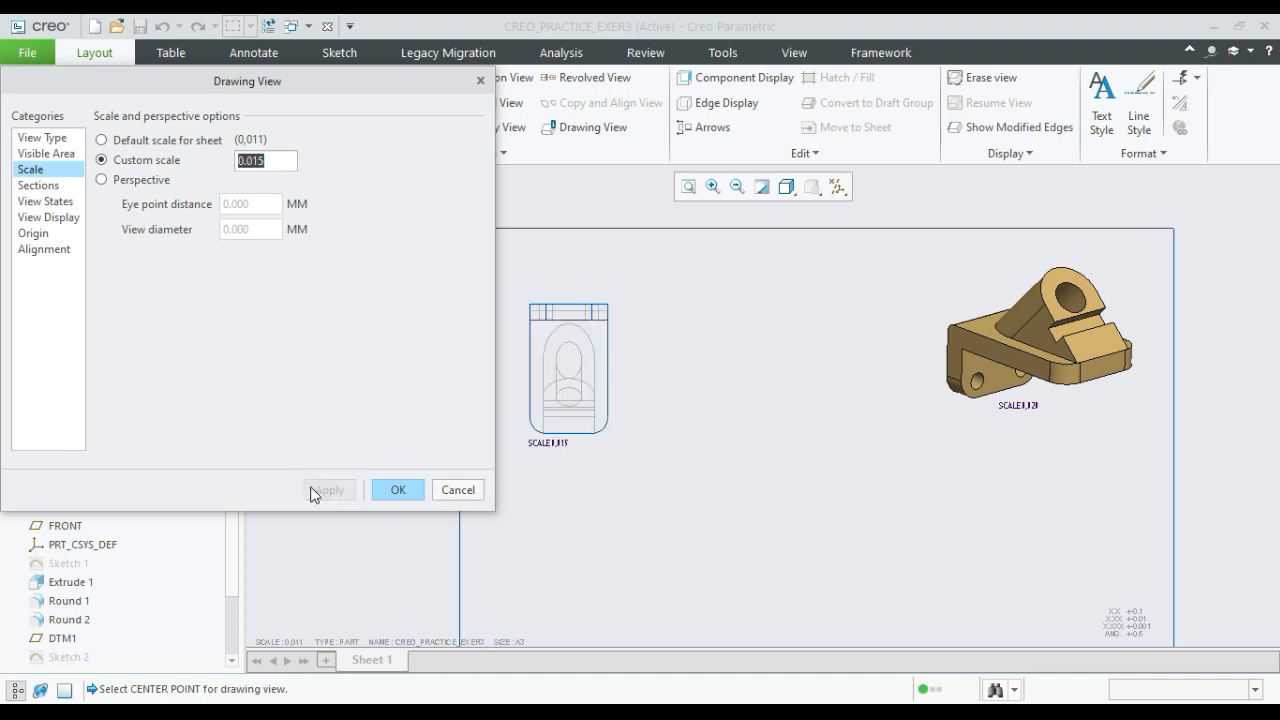
left_click(405, 490)
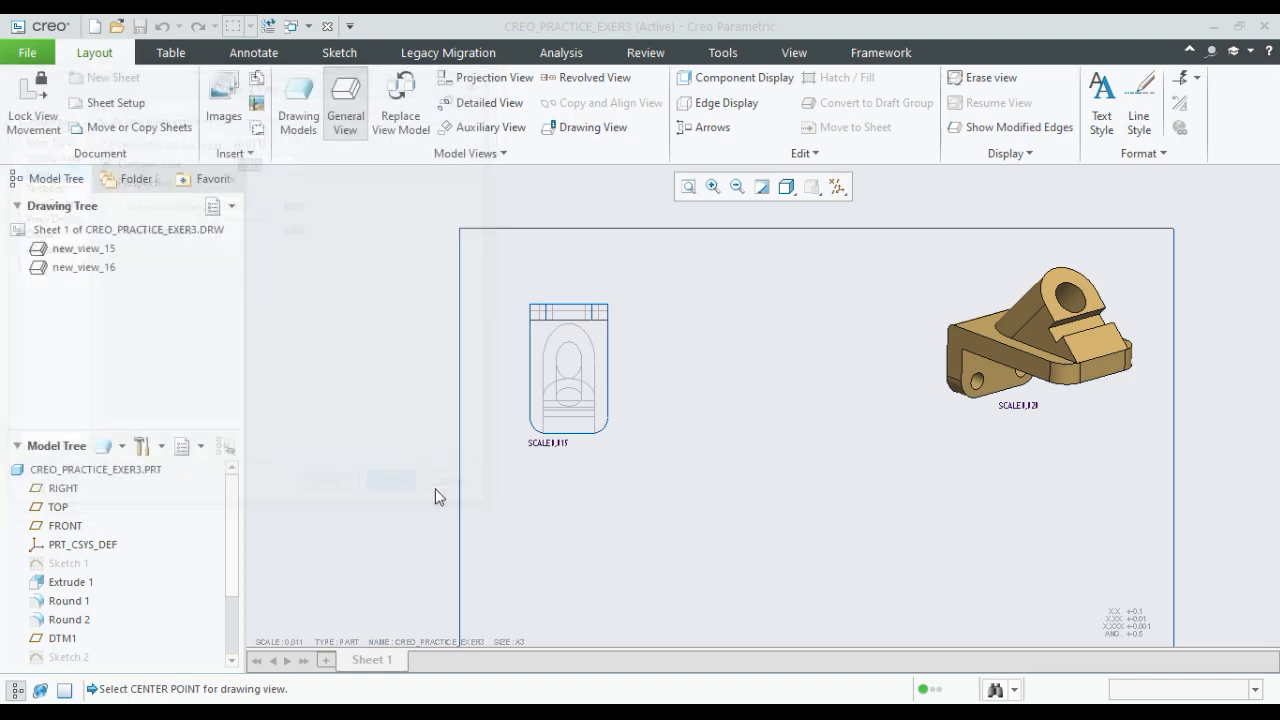
left_click(555, 498)
- Move the front view to the right, away from the sheet's left border, keeping it level with the isometric view
scroll(630, 475, "down", 2)
left_click(583, 382)
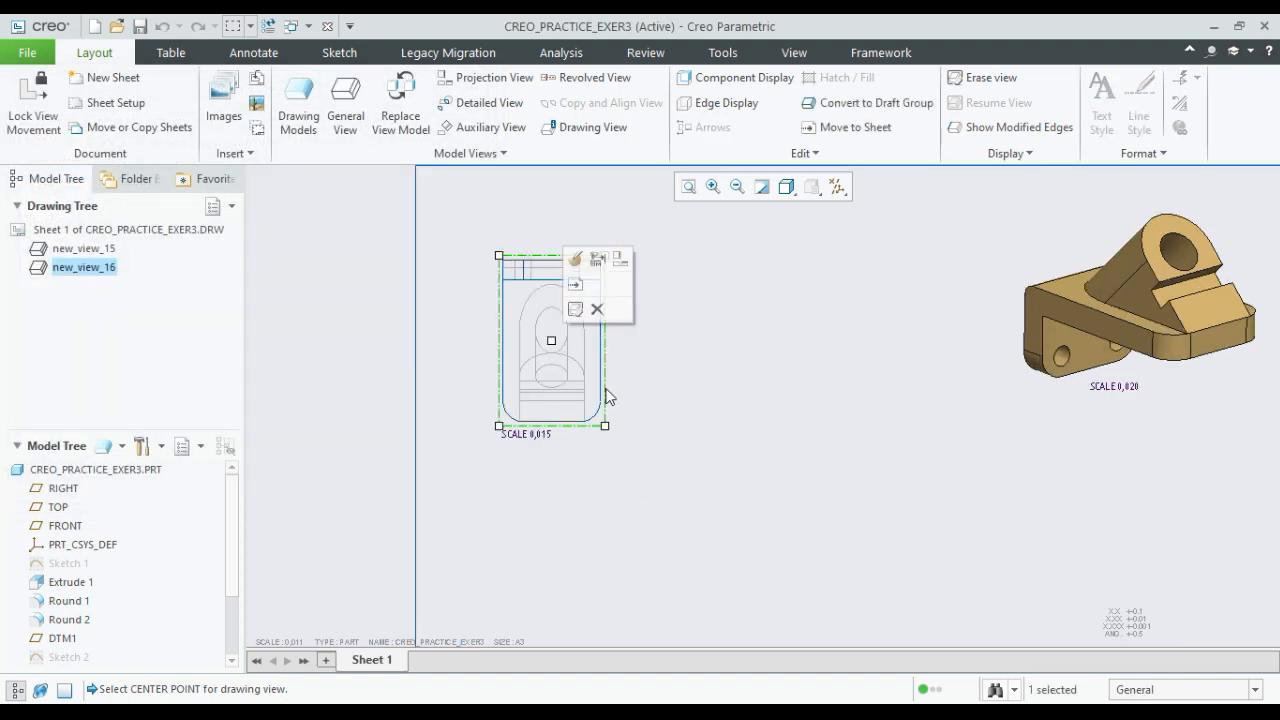
left_click_drag(586, 383, 669, 386)
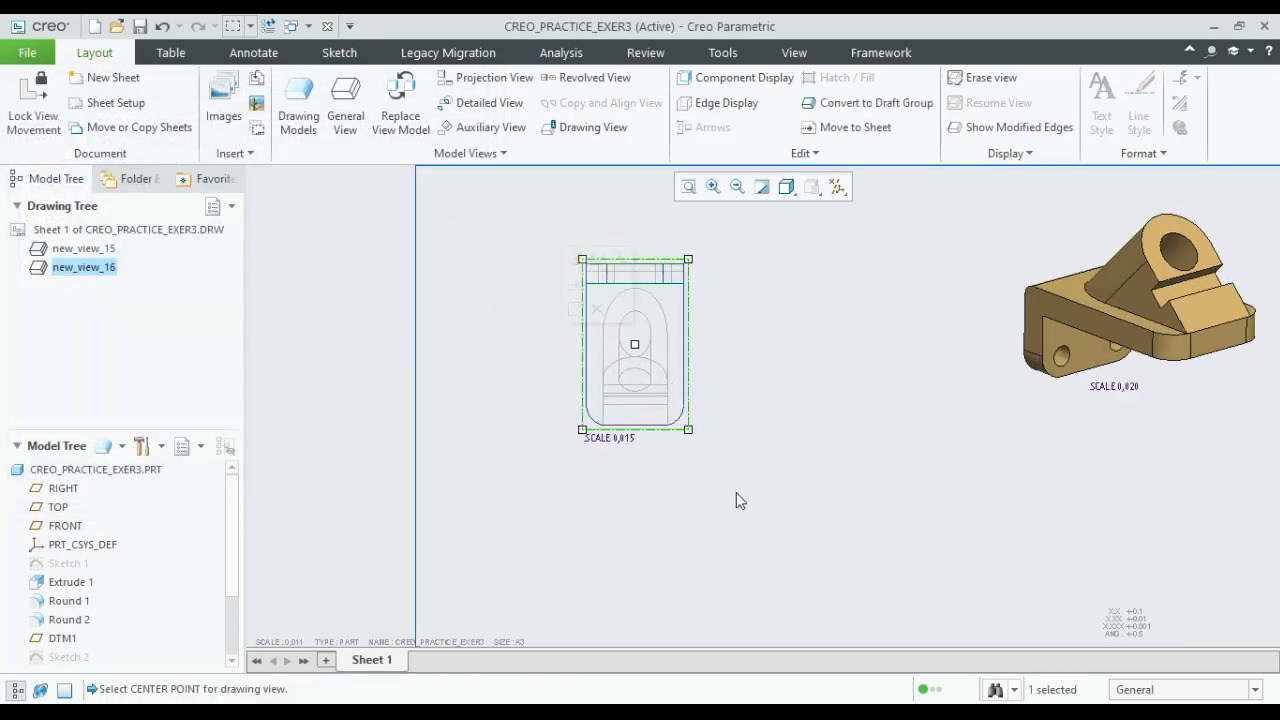
left_click(720, 490)
scroll(580, 465, "up", 3)
scroll(552, 366, "down", 3)
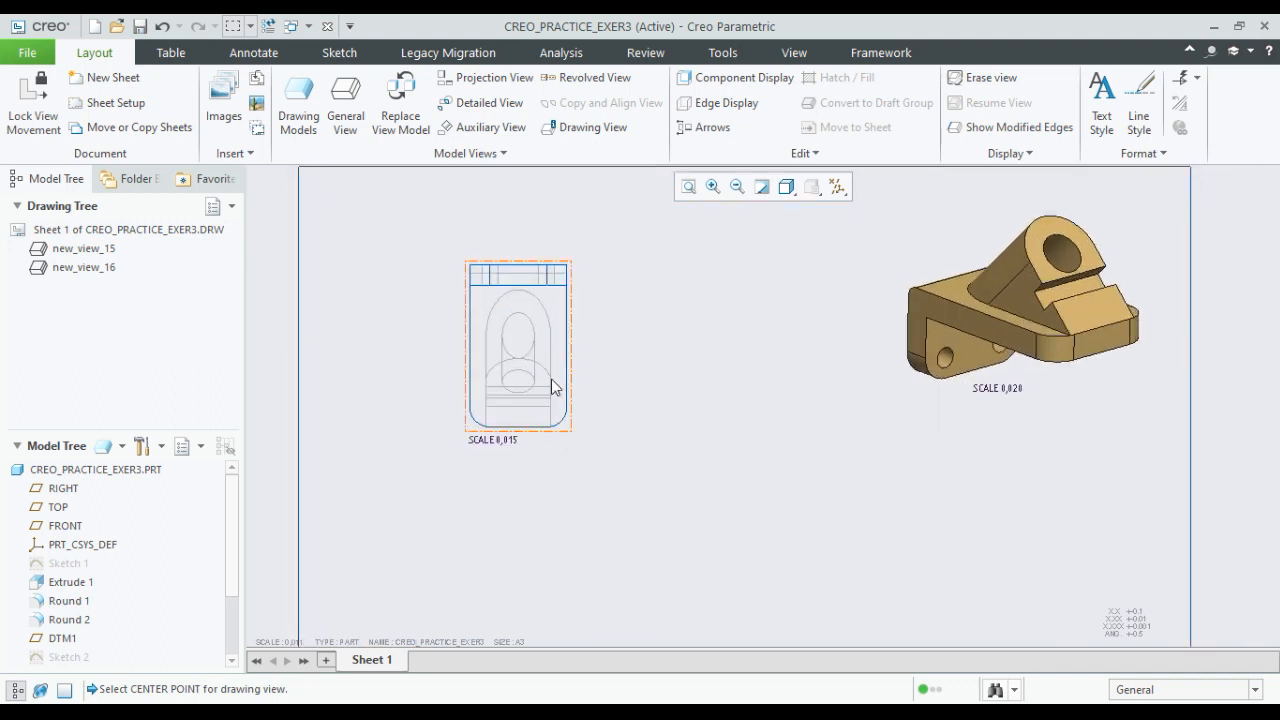
left_click(573, 398)
left_click_drag(576, 398, 604, 402)
left_click(651, 474)
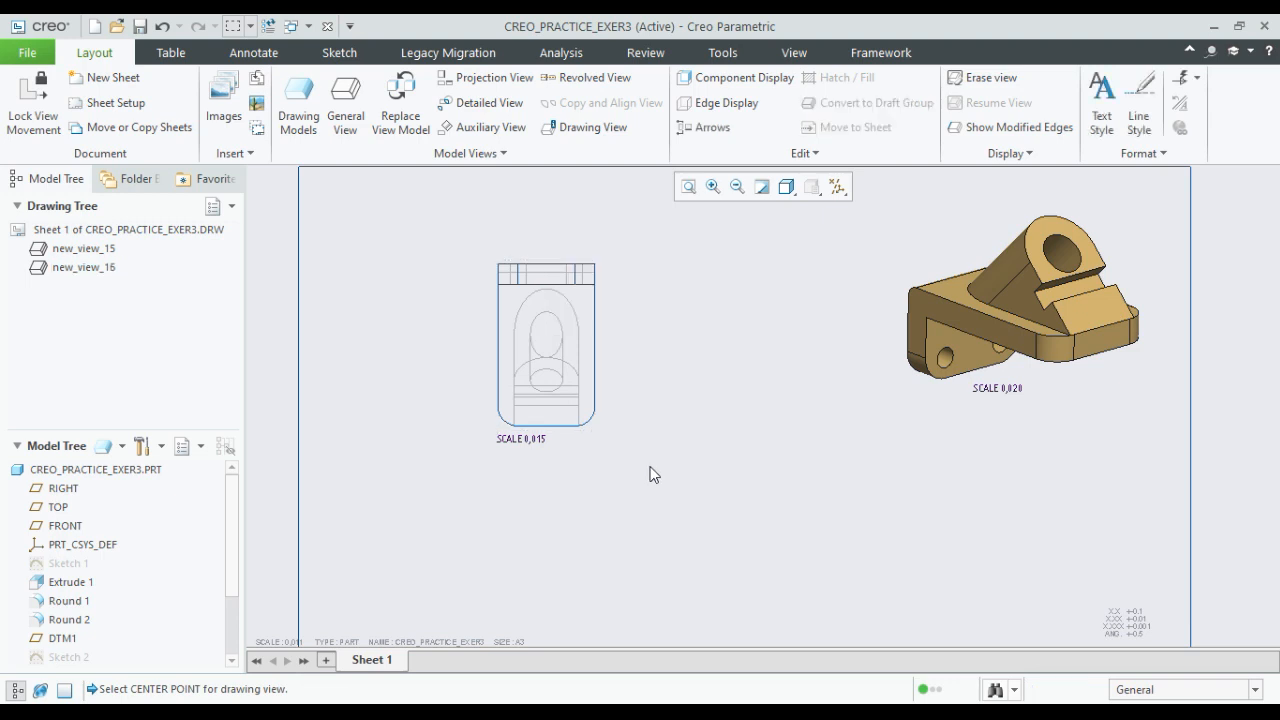
scroll(651, 474, "up", 1)
middle_click_drag(643, 451, 631, 394)
scroll(675, 469, "up", 2)
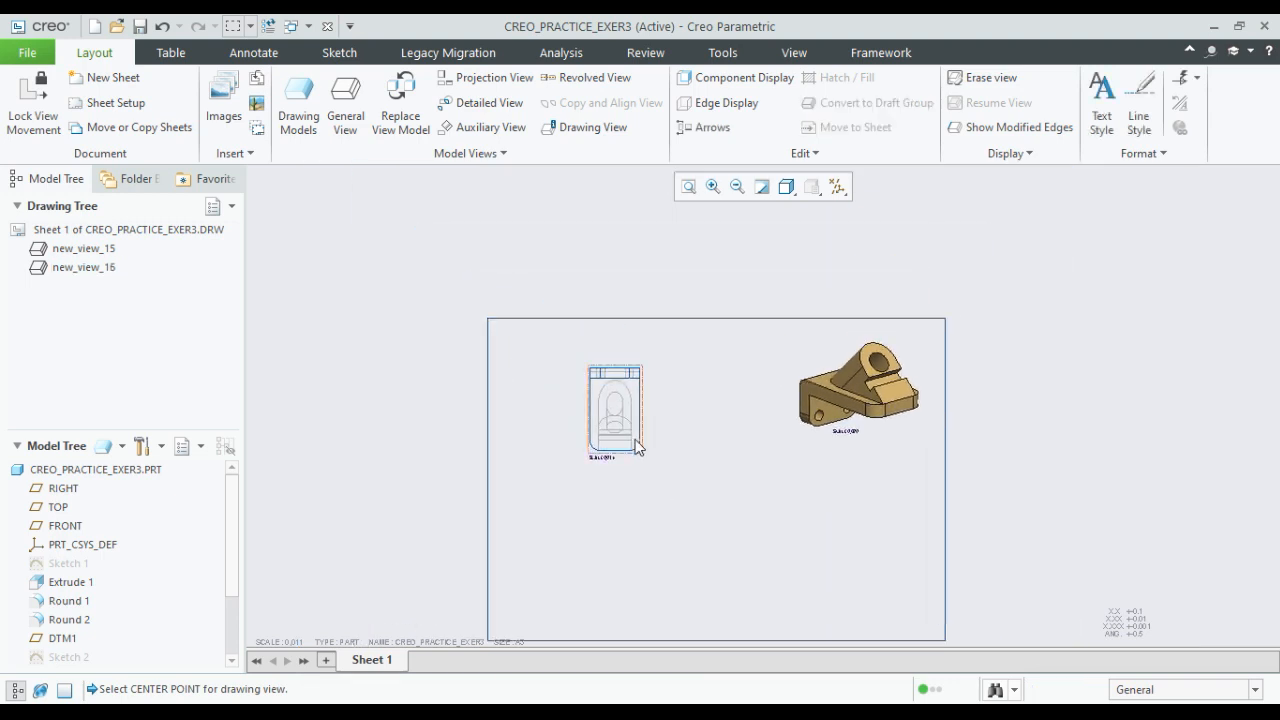
scroll(611, 428, "down", 2)
scroll(659, 445, "down", 1)
scroll(620, 410, "down", 1)
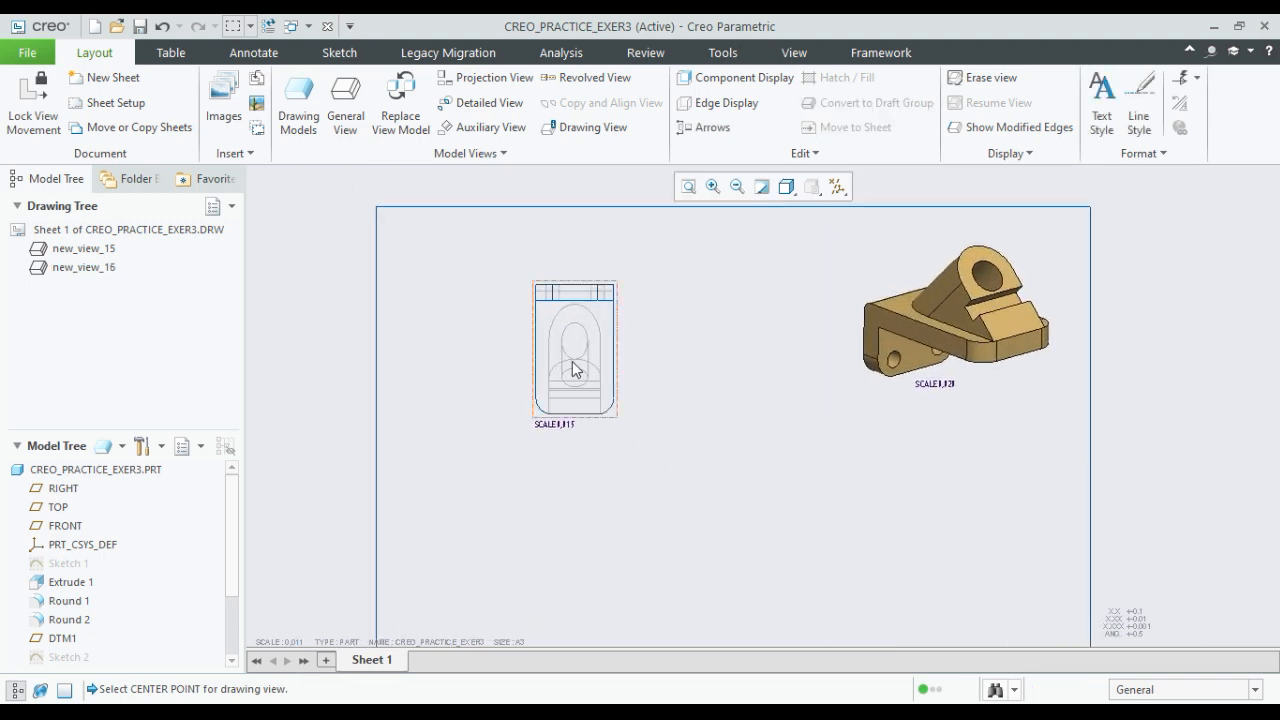
scroll(586, 368, "down", 1)
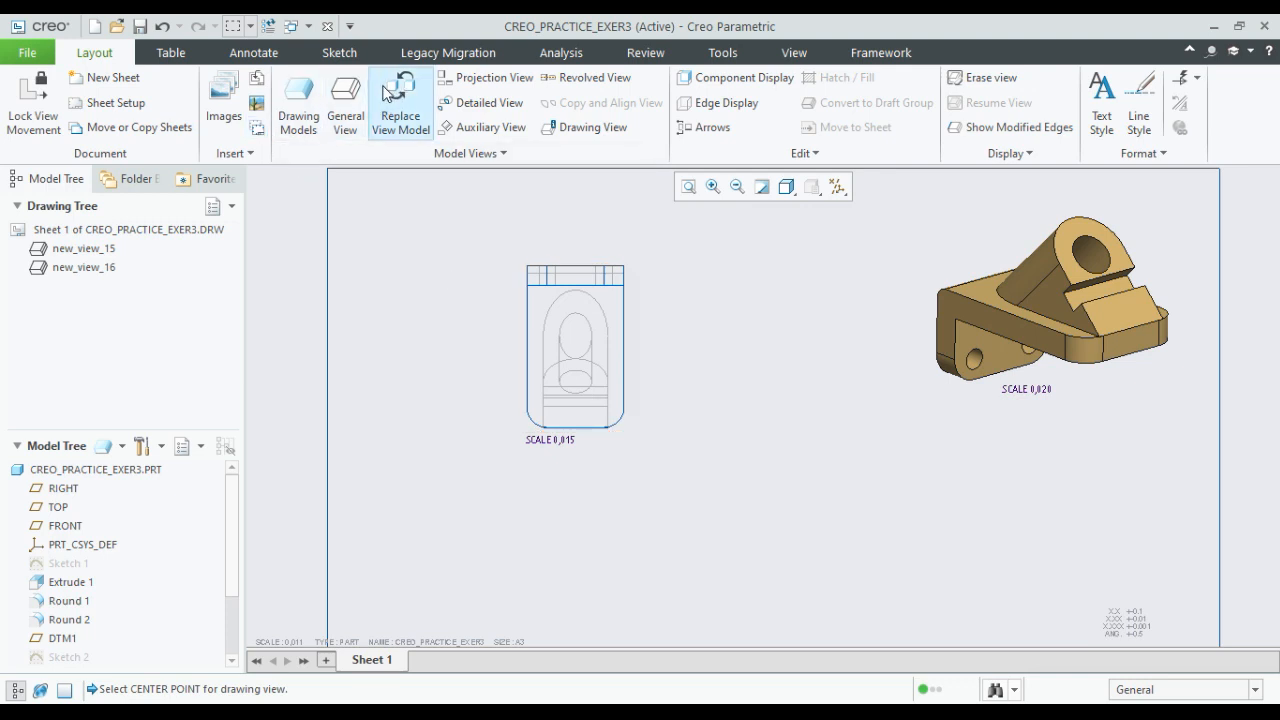
left_click(470, 80)
left_click(615, 427)
scroll(560, 480, "up", 1)
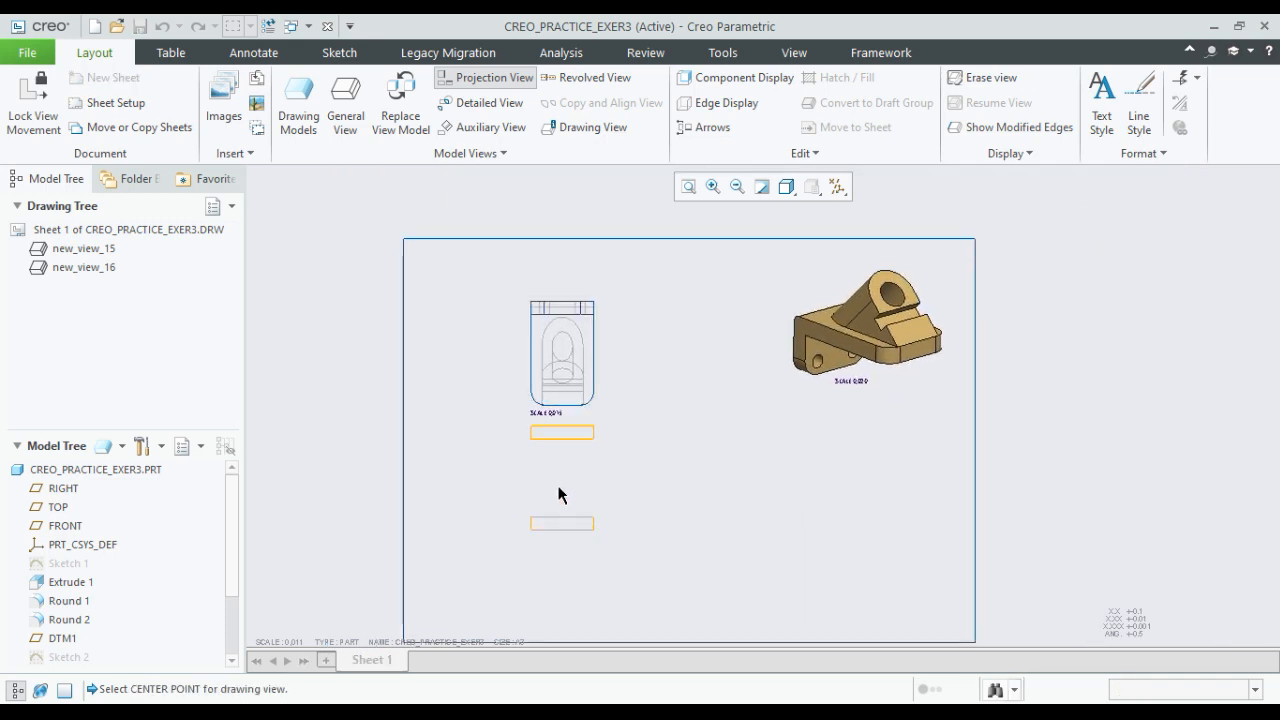
scroll(562, 488, "down", 1)
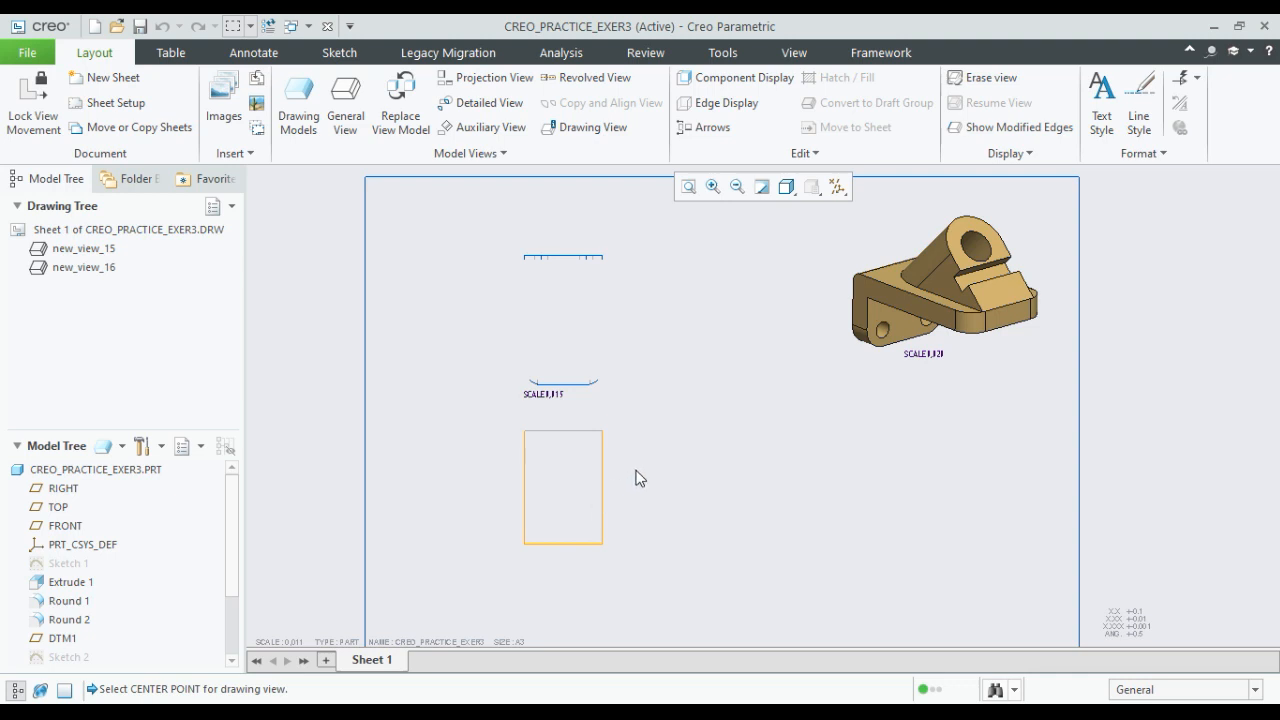
scroll(643, 482, "up", 1)
middle_click_drag(643, 482, 633, 440)
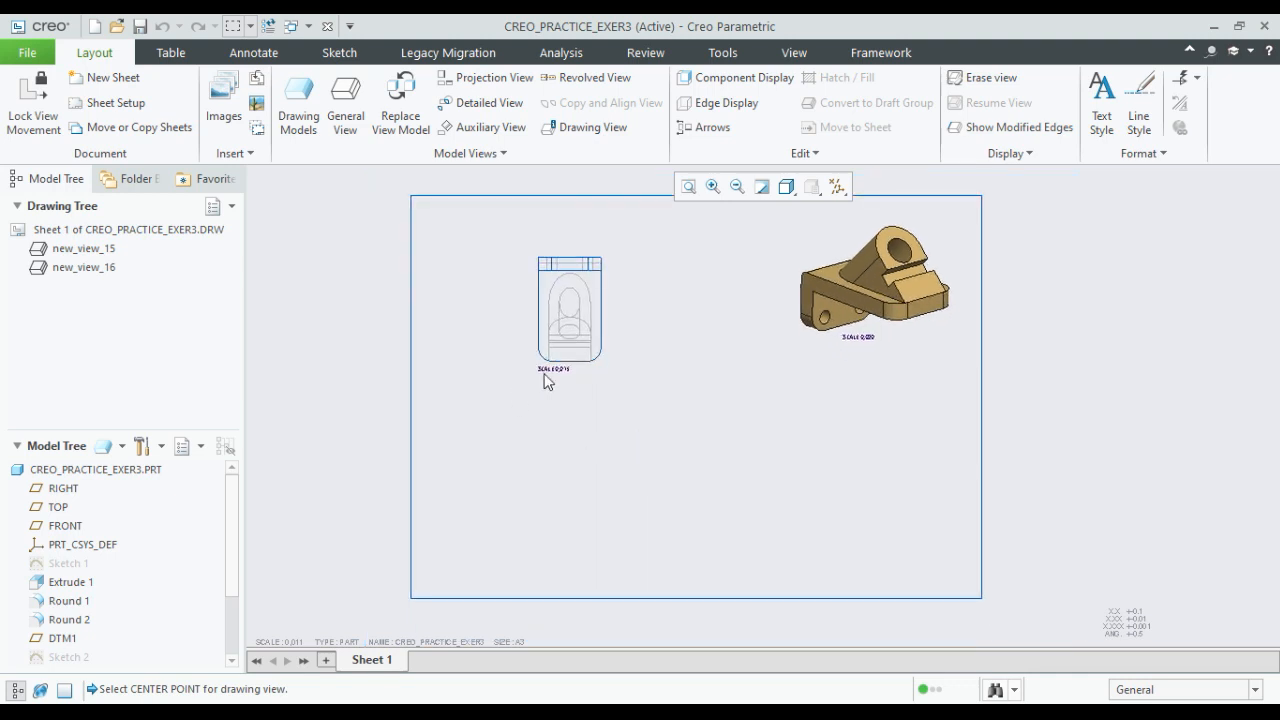
- Create a projection view from the front view and place it directly below, leaving a gap between the two
scroll(551, 369, "down", 1)
left_click(472, 79)
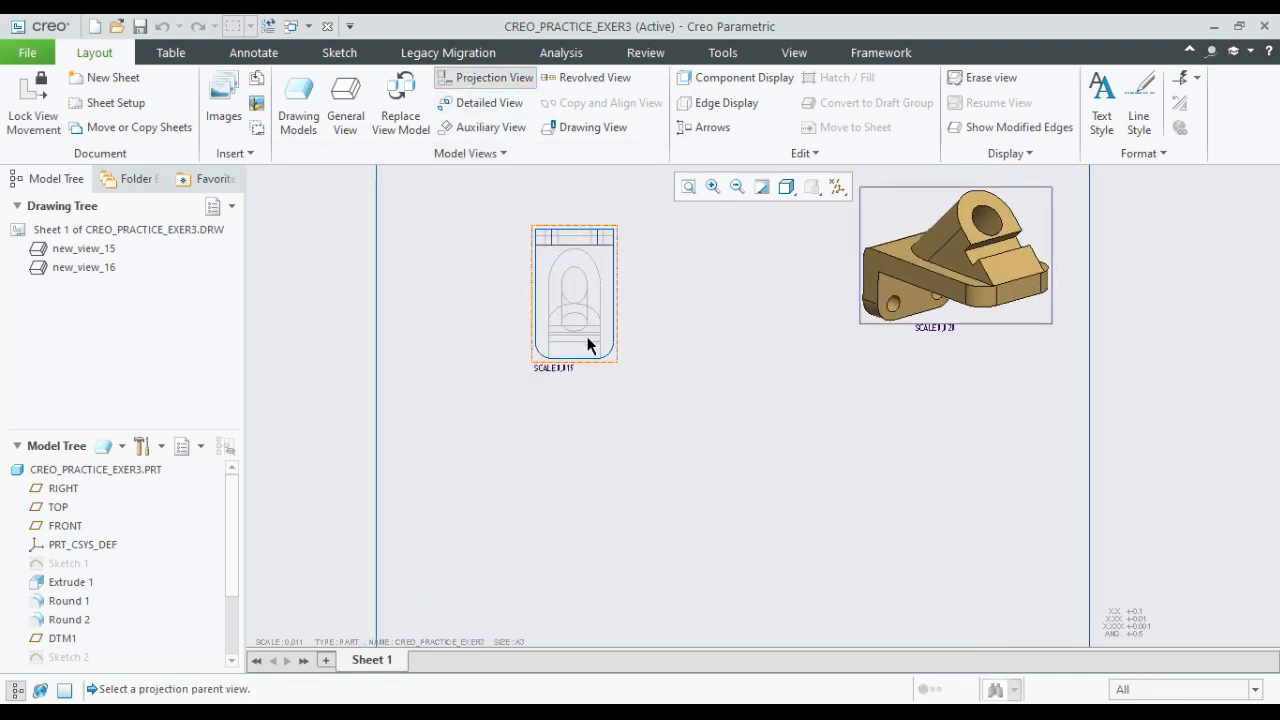
left_click(603, 369)
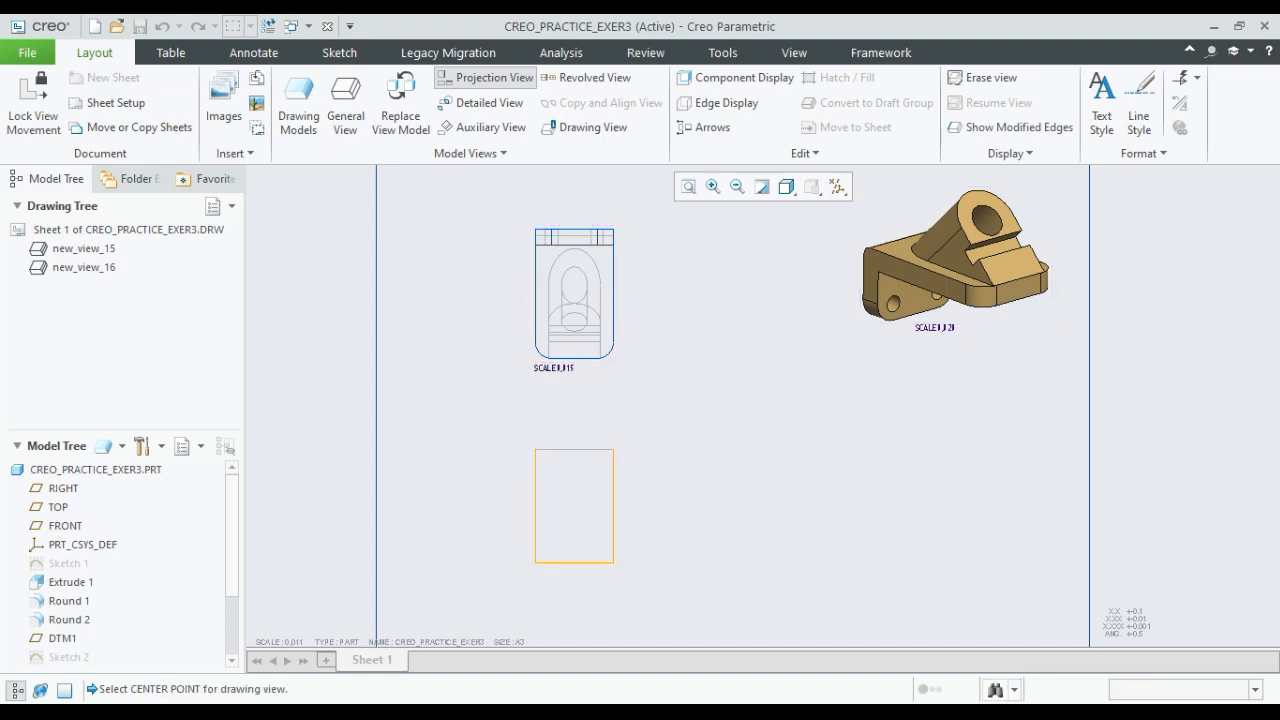
left_click(574, 505)
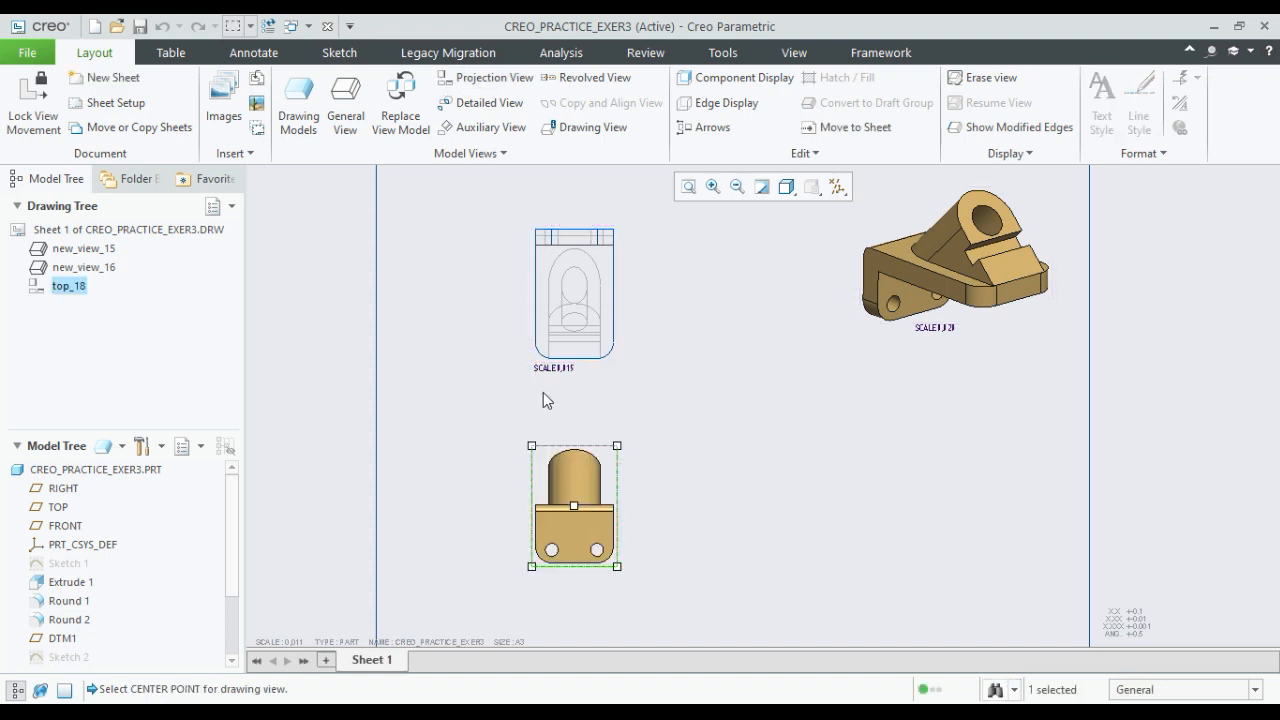
- Set the display style of the projection view below the front view to Hidden
double_click(604, 488)
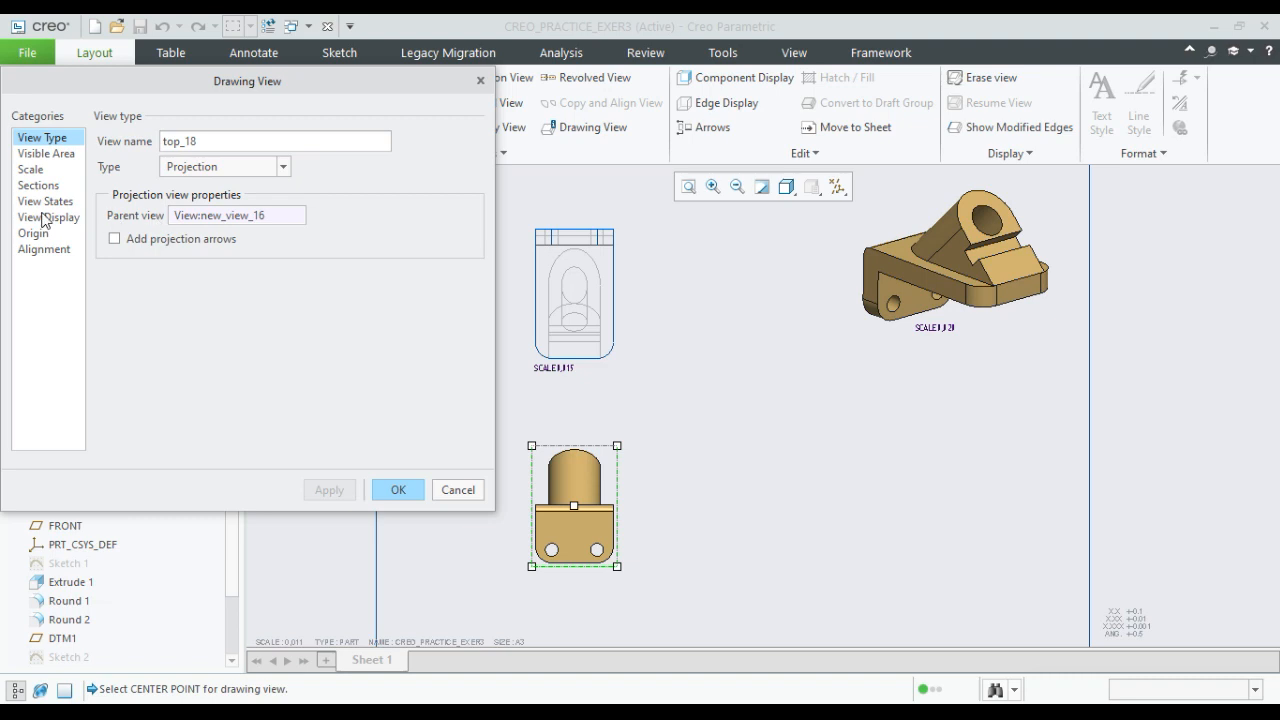
left_click(45, 217)
left_click(238, 168)
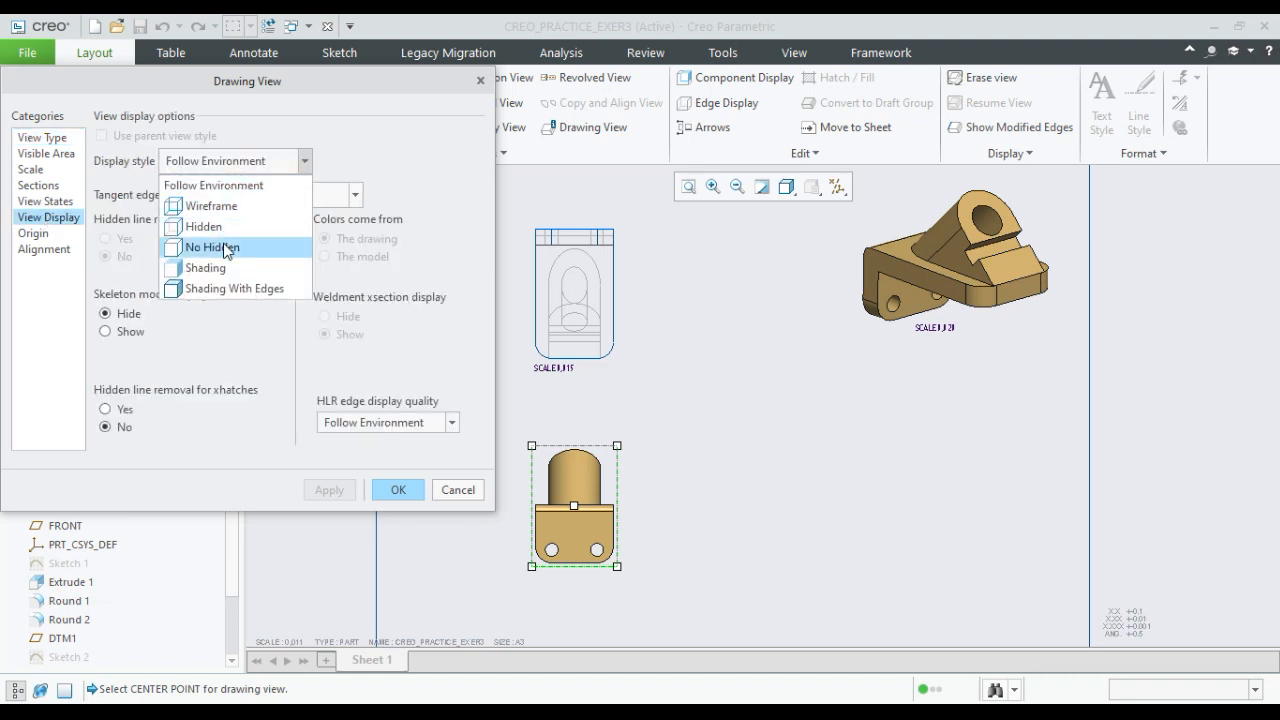
left_click(222, 228)
left_click(321, 490)
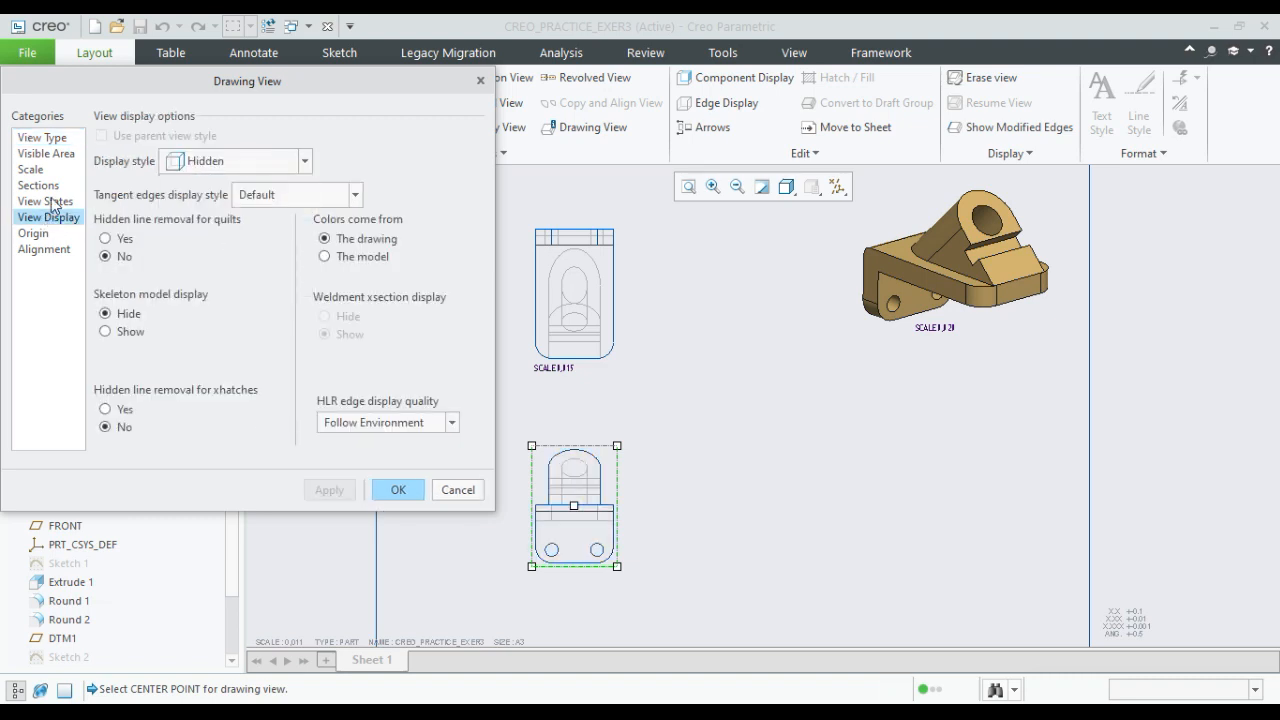
left_click(391, 490)
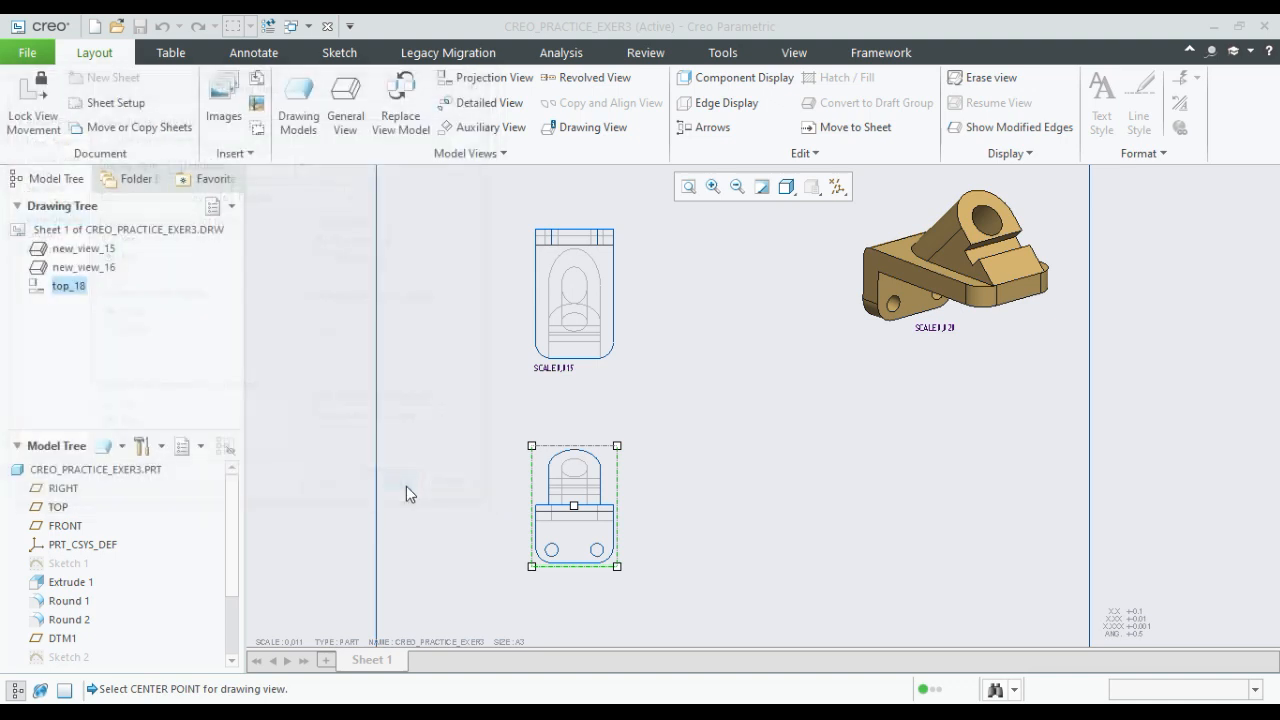
left_click(688, 522)
- Change the front view's custom scale to 0.02 and finish its view settings
scroll(694, 518, "up", 1)
scroll(695, 505, "down", 3)
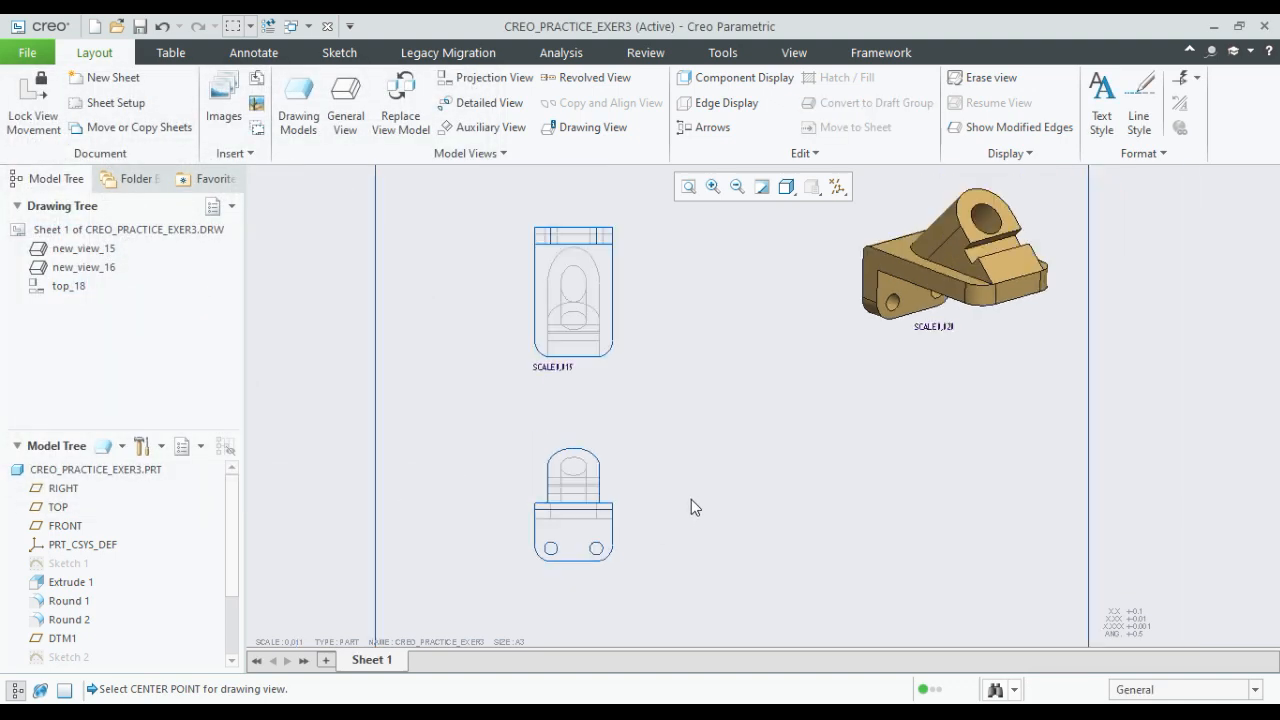
scroll(575, 341, "up", 3)
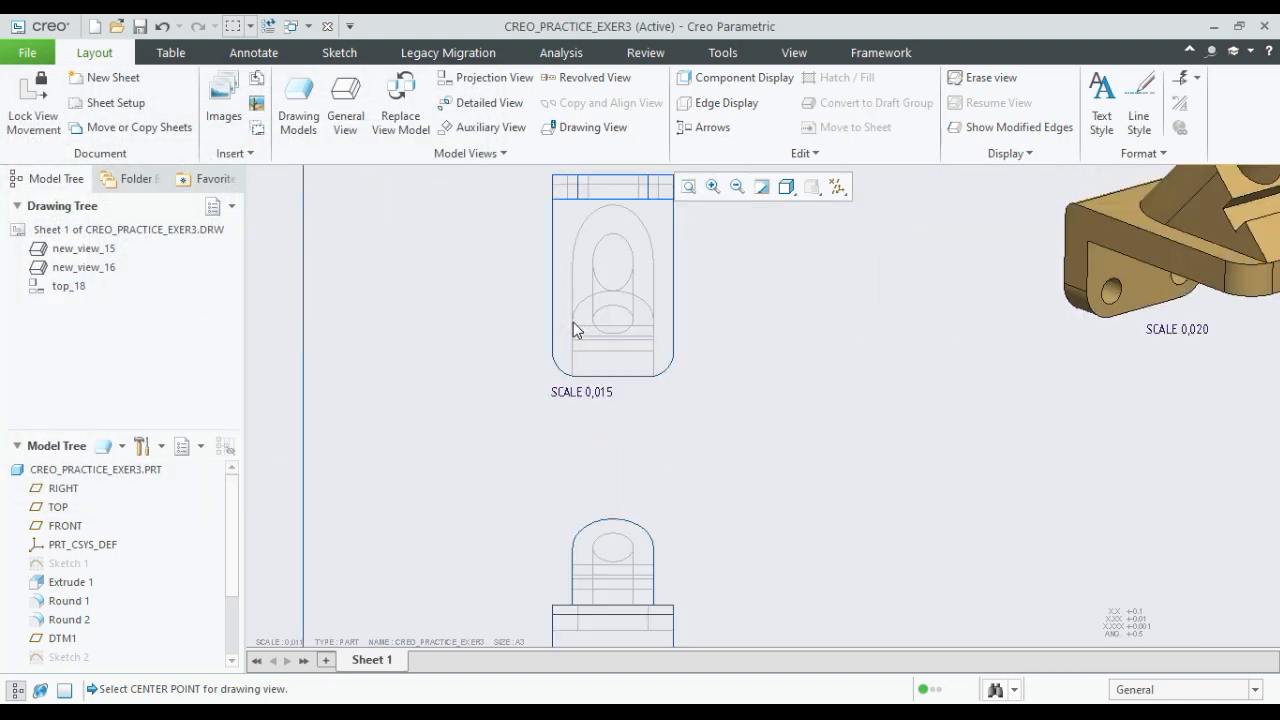
left_click(553, 317)
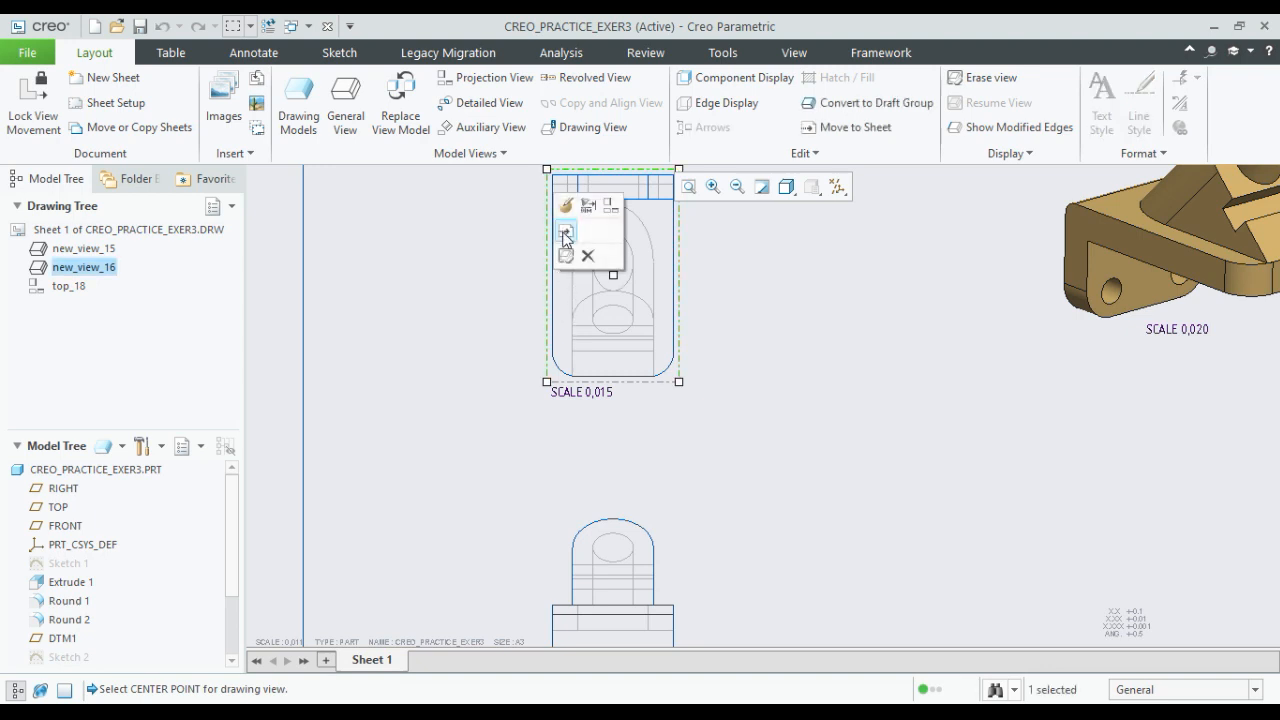
double_click(553, 328)
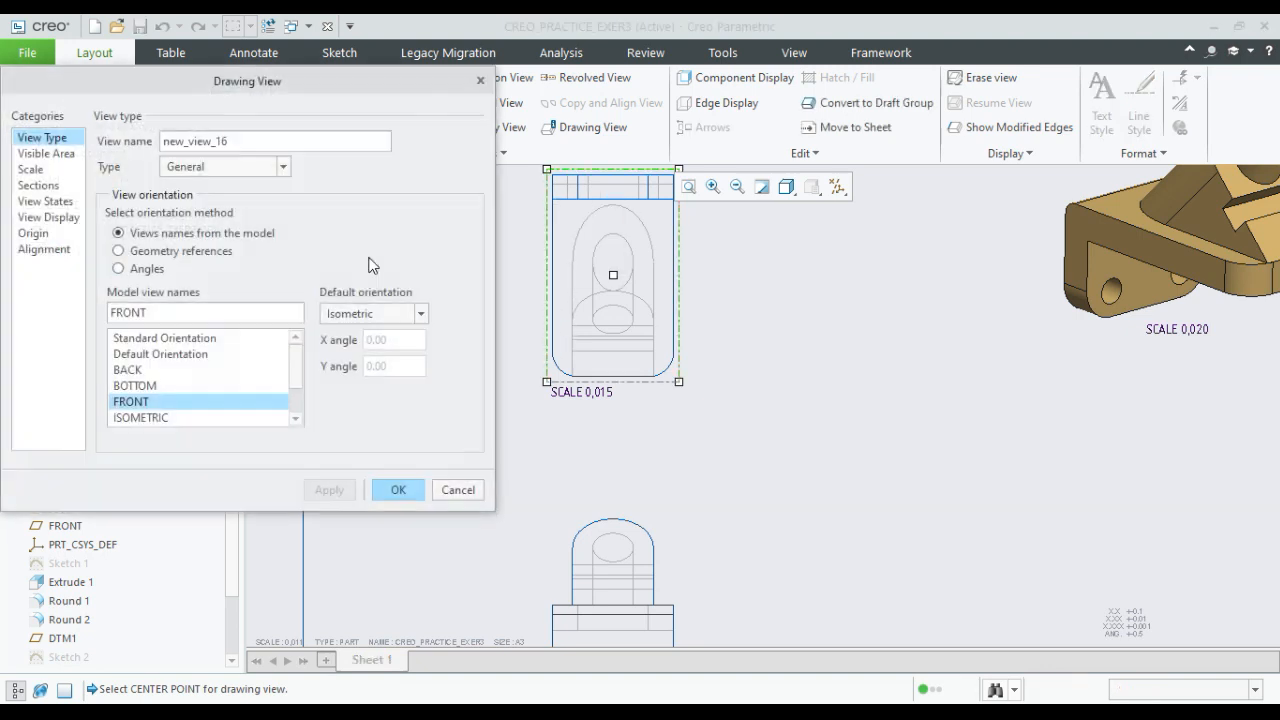
left_click(70, 218)
left_click(52, 170)
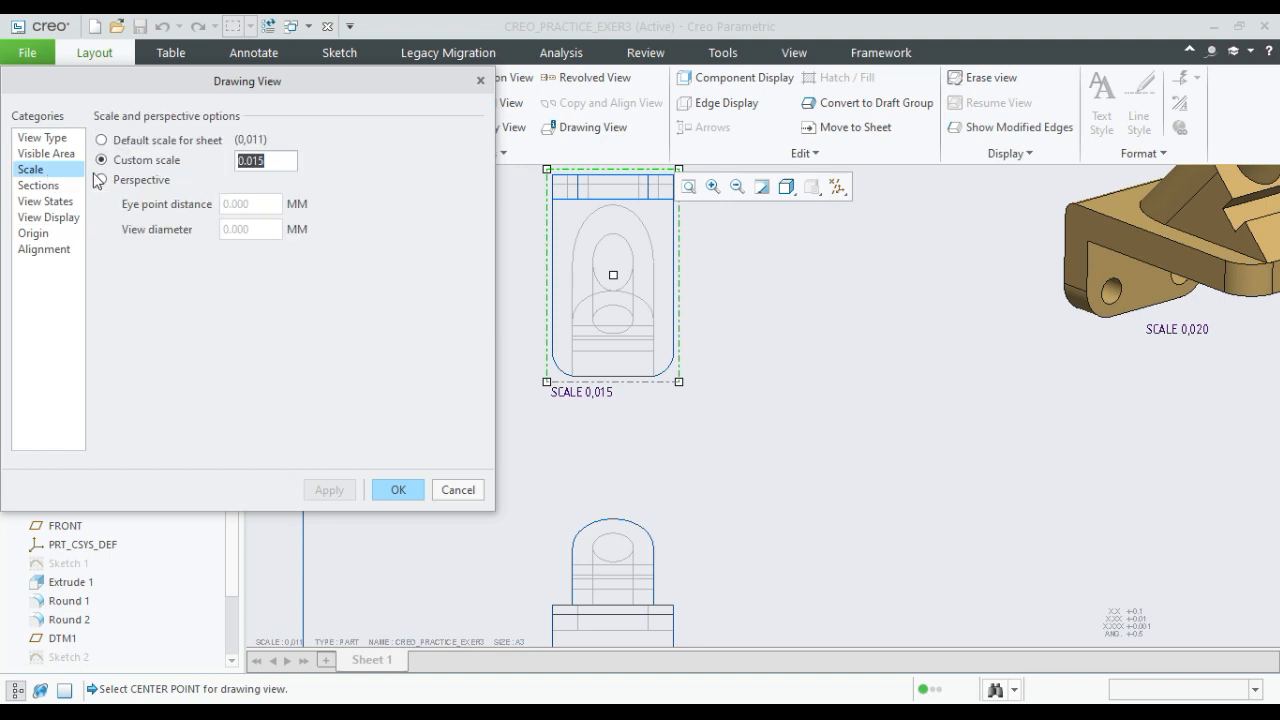
left_click(281, 159)
key("BackSpace")
key("BackSpace")
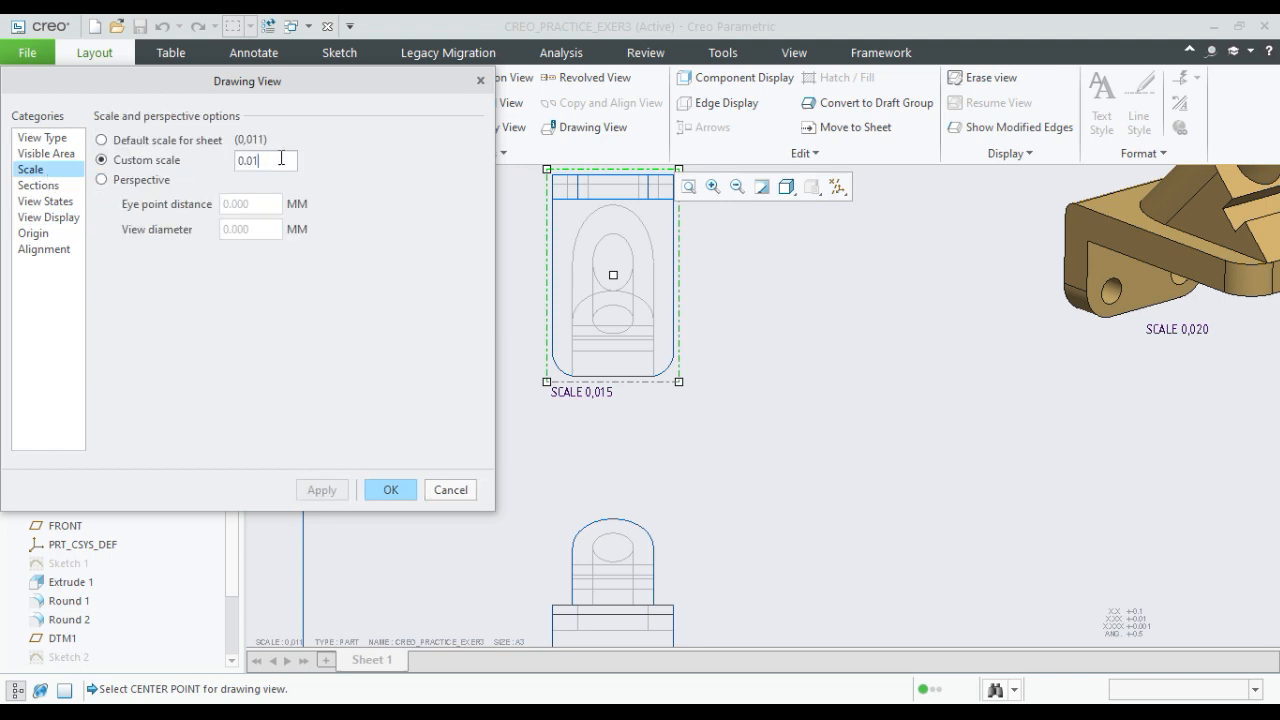
left_click(326, 490)
left_click(391, 491)
left_click(459, 473)
scroll(438, 464, "up", 3)
mouse_move(436, 463)
middle_mouse_down()
mouse_move(426, 398)
mouse_move(431, 409)
middle_mouse_up()
middle_click_drag(642, 460, 581, 433)
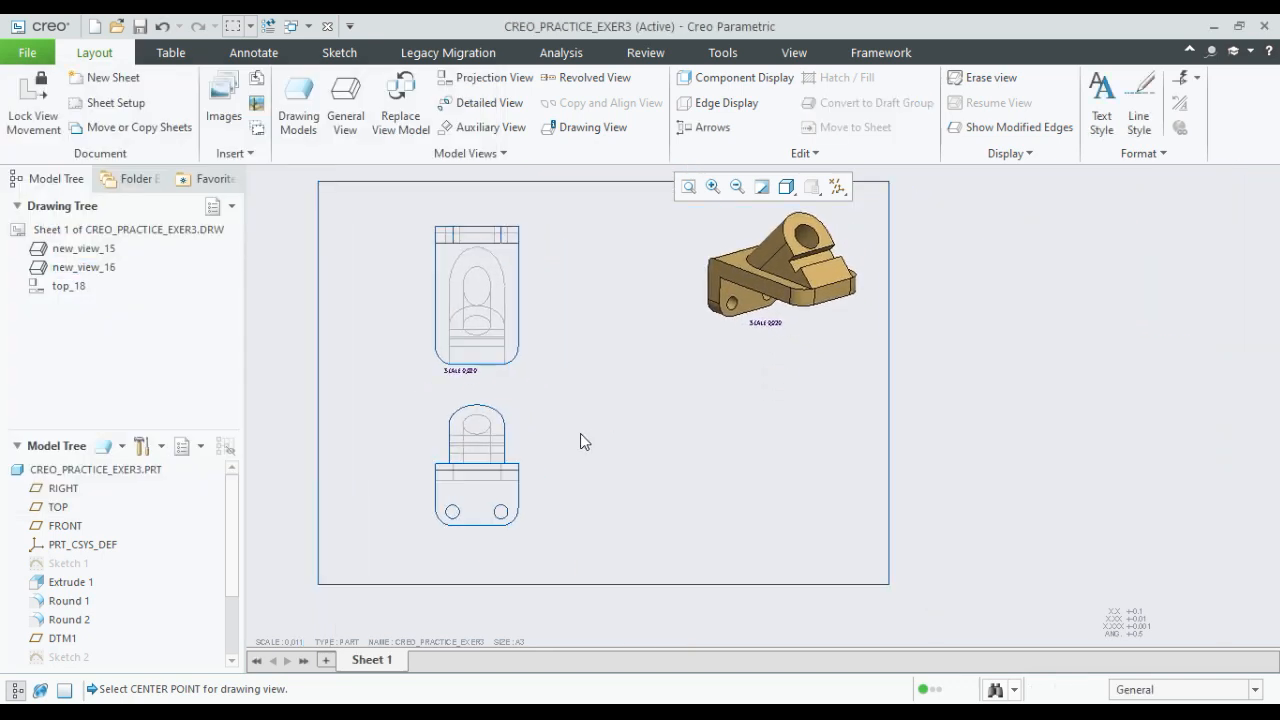
- Project a side view from the lower projection view, place it on its right and shift it about 24 mm further right
scroll(581, 433, "down", 2)
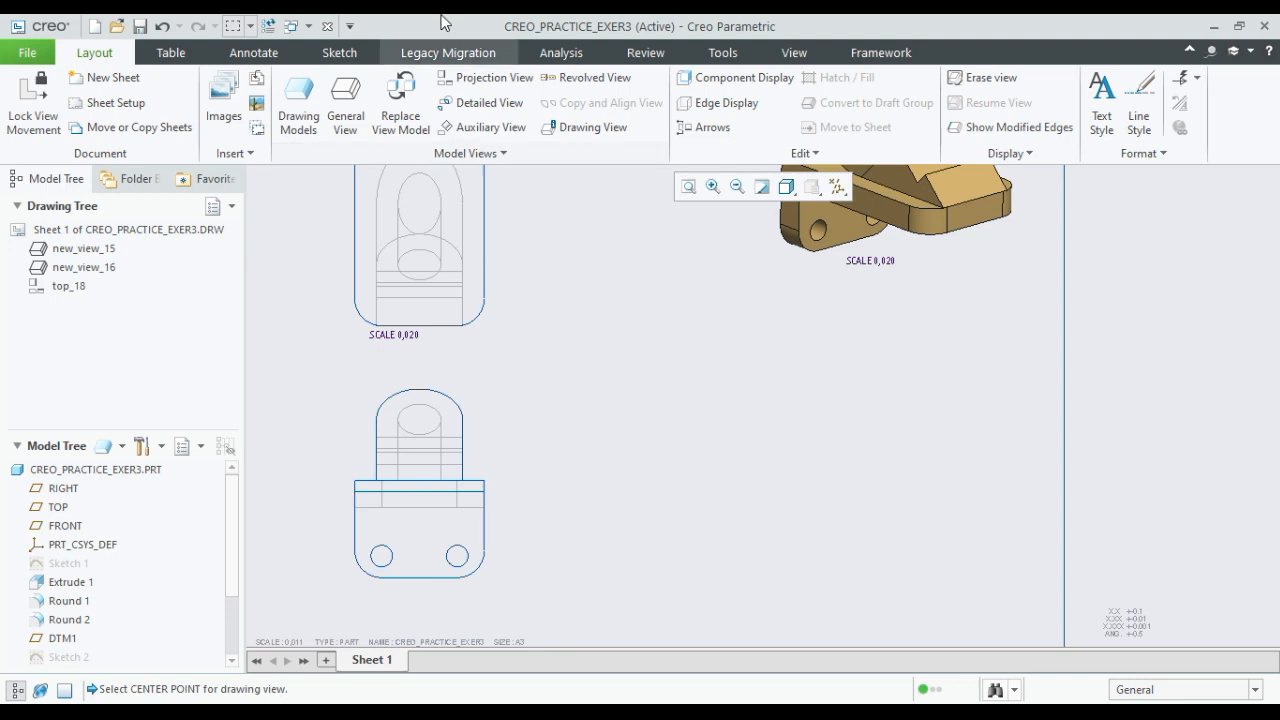
left_click(453, 86)
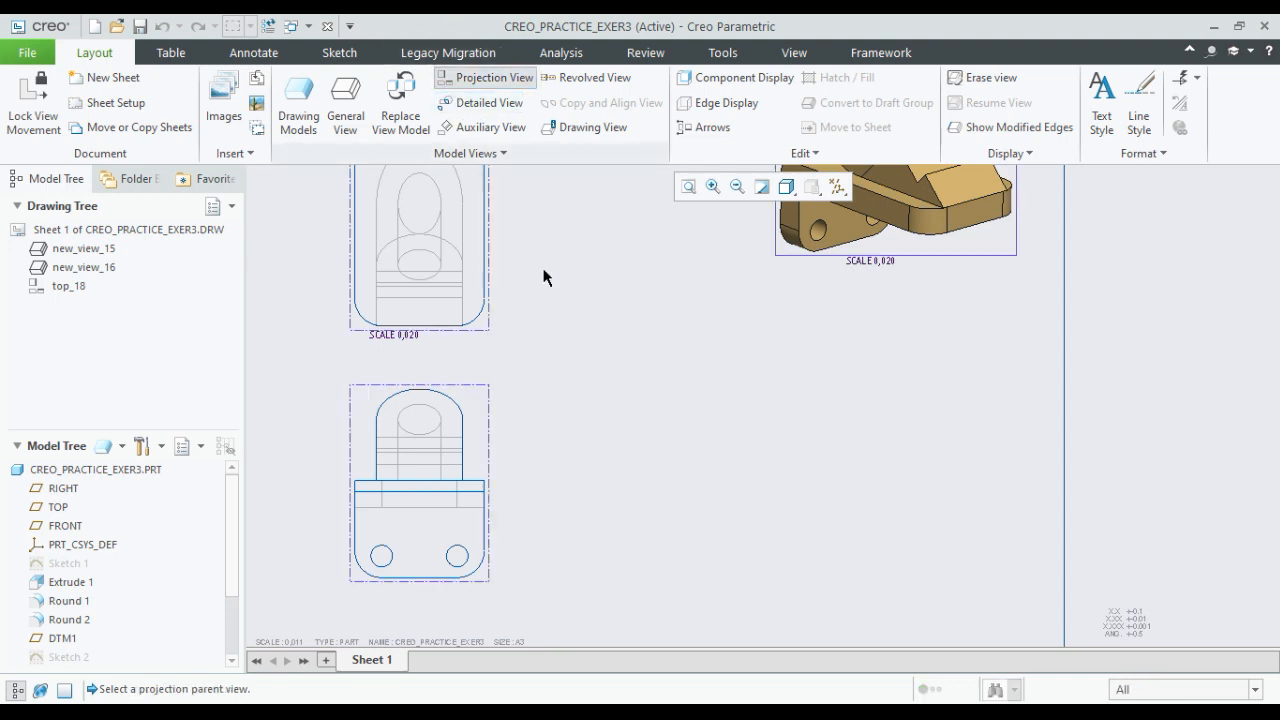
left_click(487, 430)
left_click(652, 429)
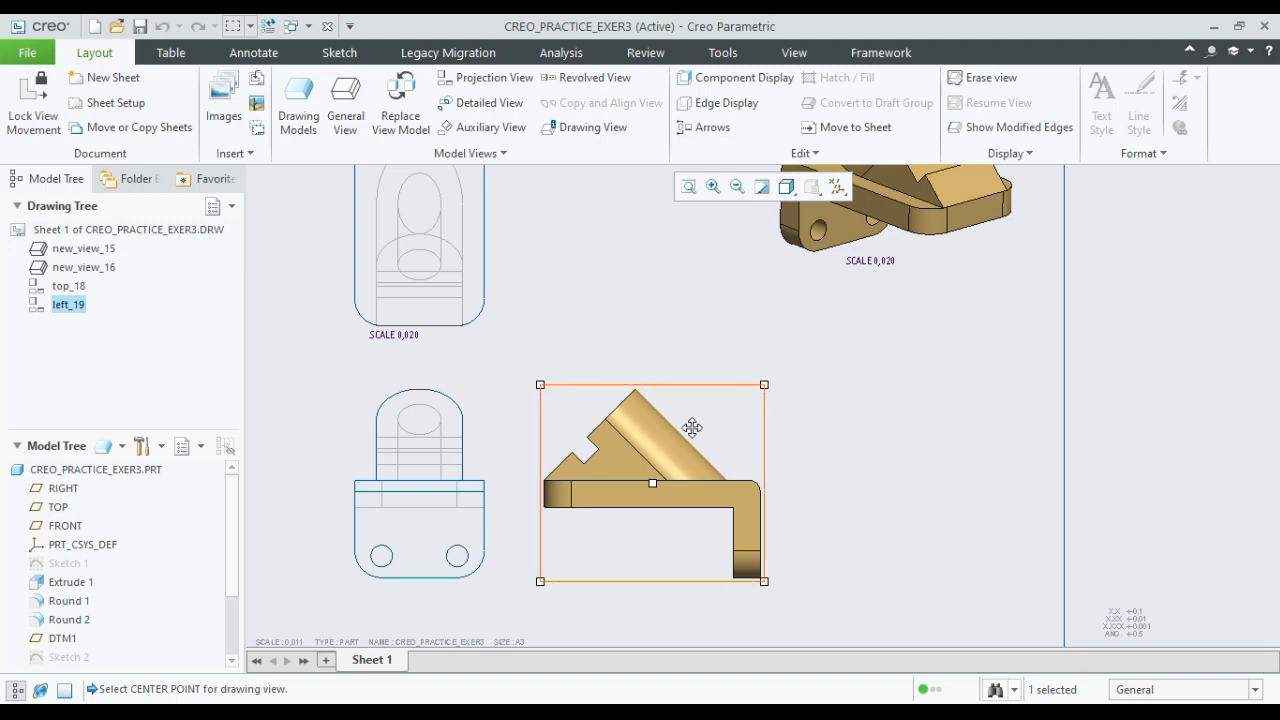
scroll(658, 450, "down", 3)
left_click_drag(688, 398, 722, 398)
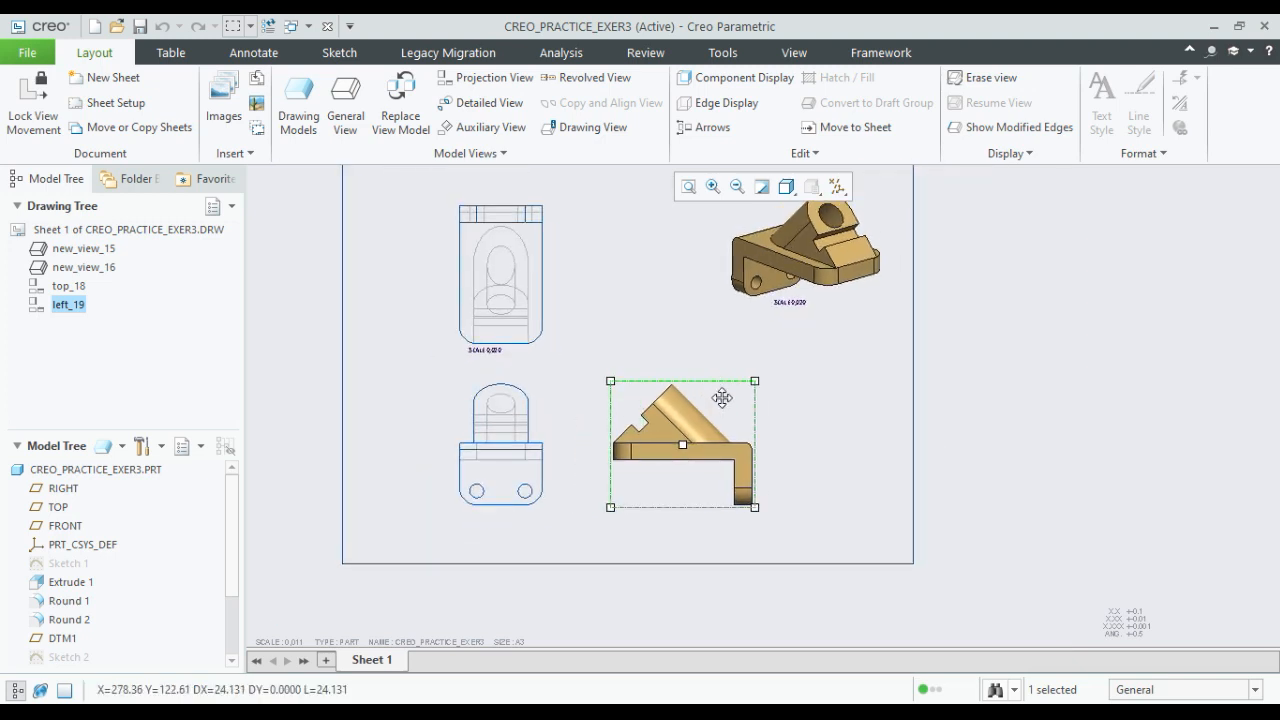
left_click(778, 416)
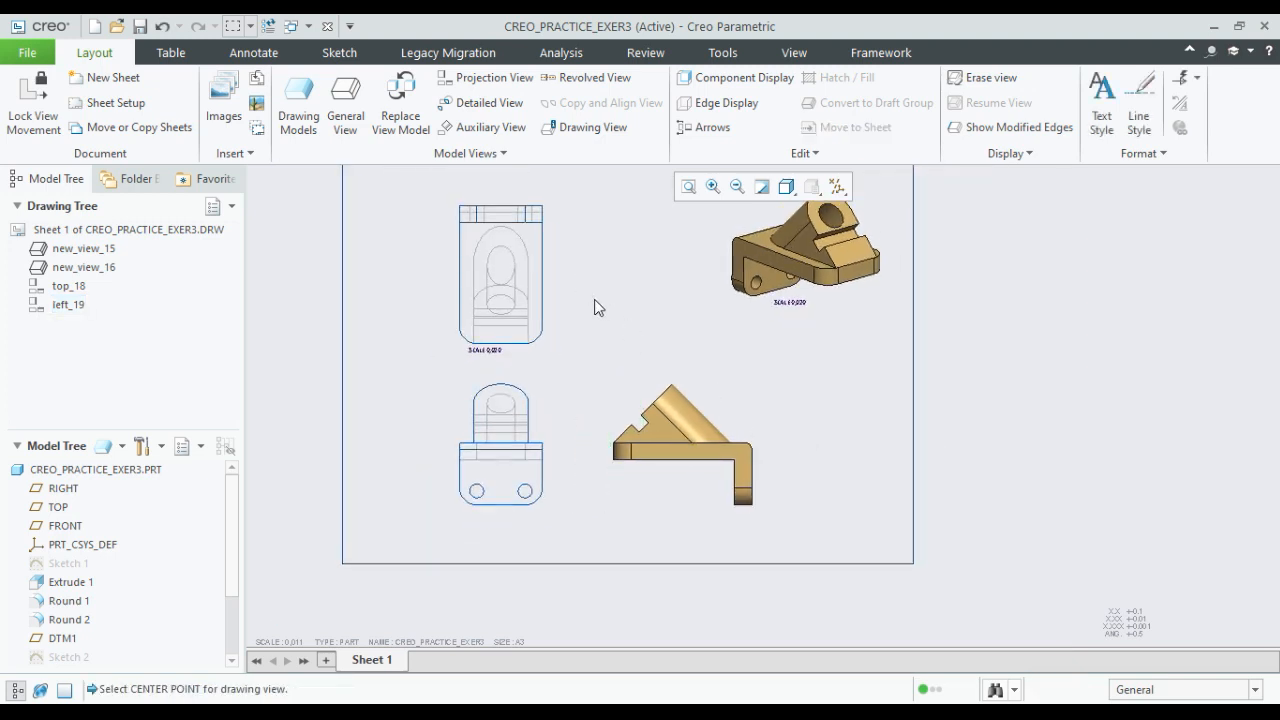
- Set the projected side view's display style to Hidden
double_click(746, 409)
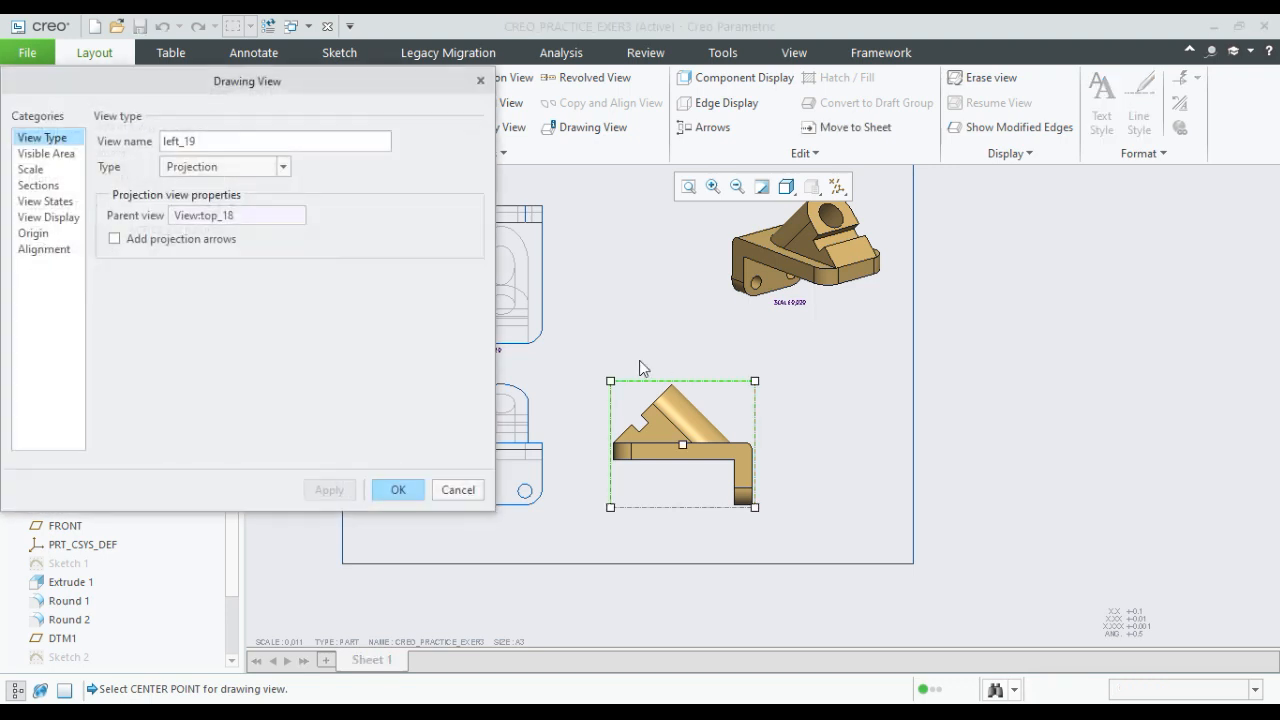
left_click(47, 216)
left_click(229, 166)
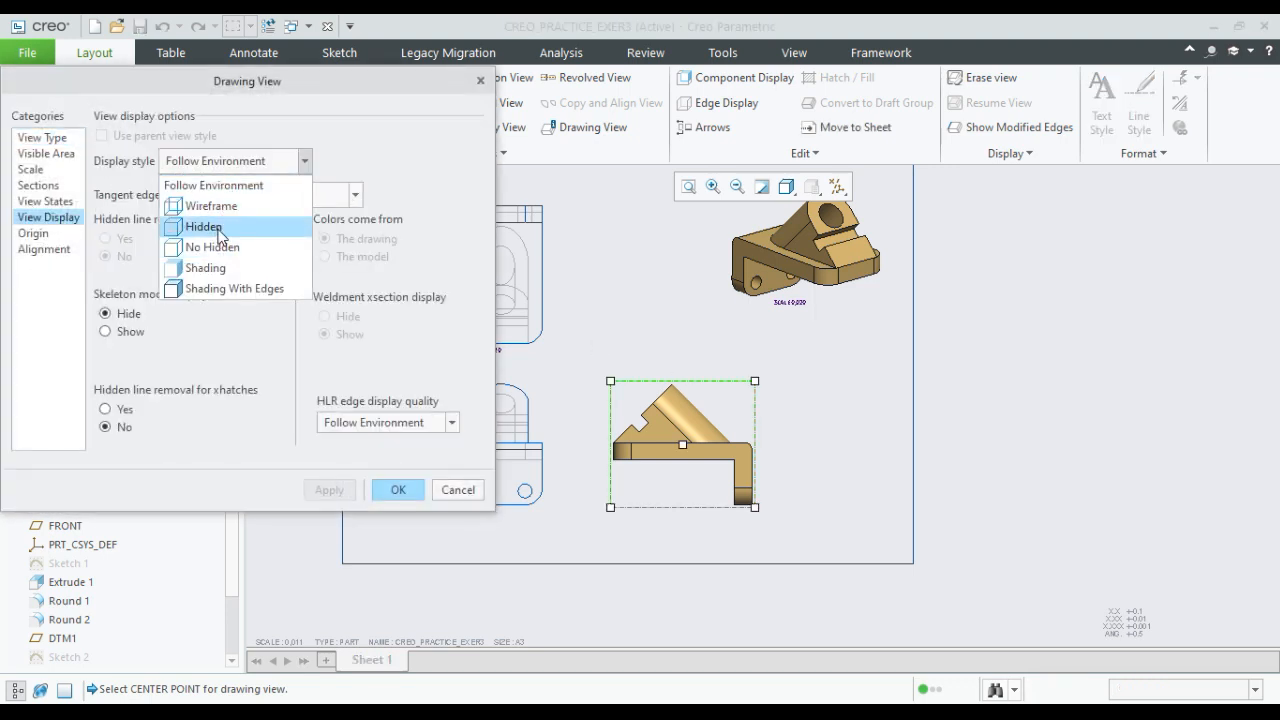
left_click(218, 230)
left_click(327, 492)
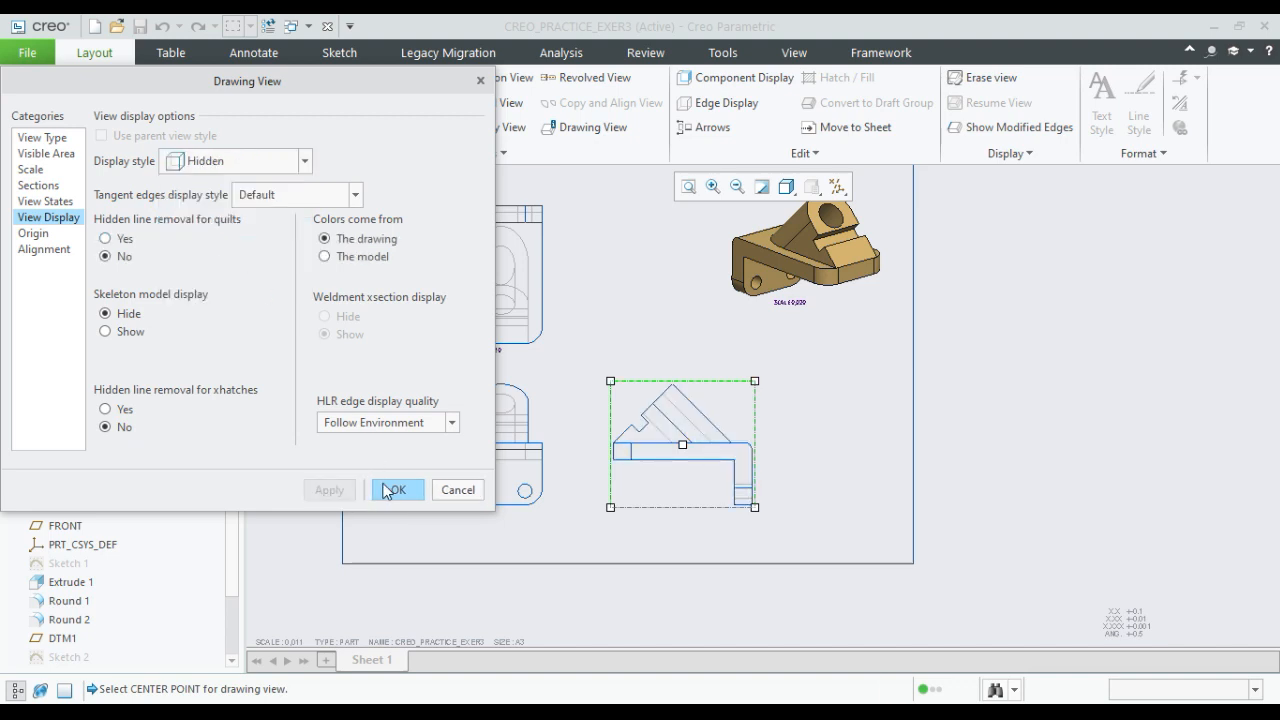
left_click(392, 489)
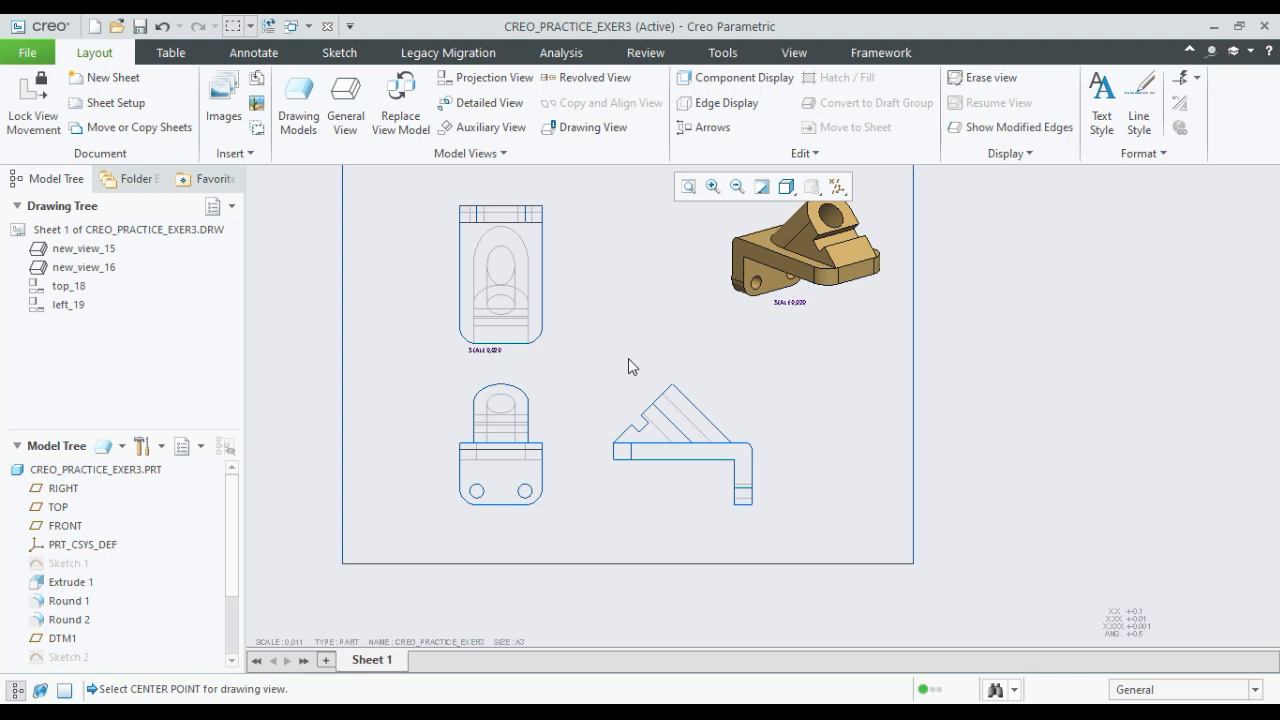
- Move the front view up and to the left, closer to the sheet's upper-left corner
scroll(628, 357, "up", 2)
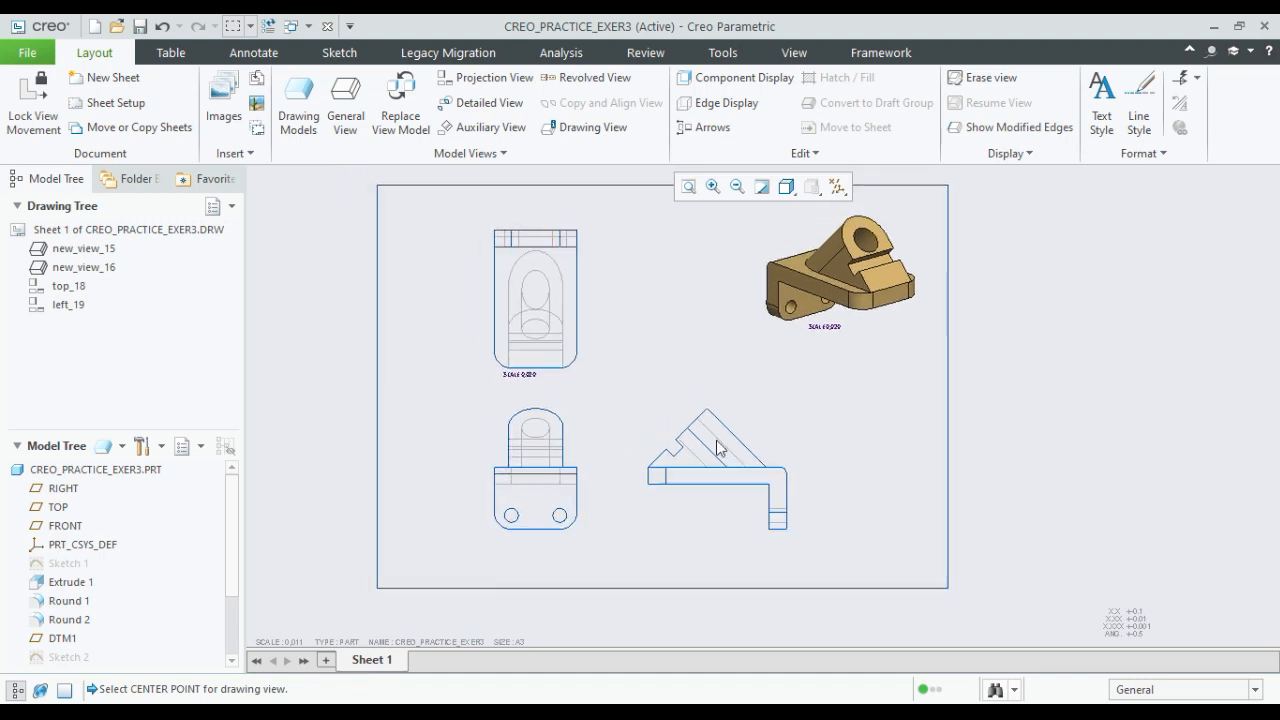
left_click(500, 339)
left_click_drag(500, 339, 460, 323)
left_click(590, 349)
scroll(565, 347, "down", 1)
middle_click_drag(564, 346, 555, 401)
scroll(555, 401, "down", 1)
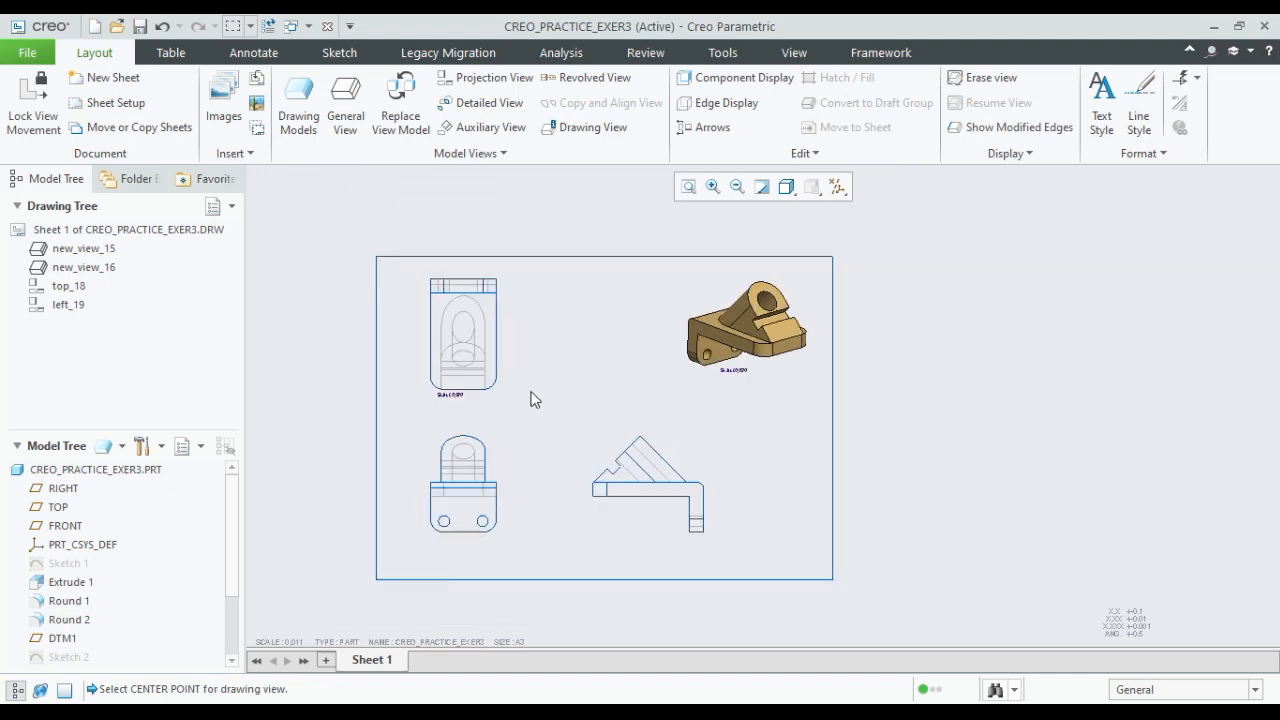
- Move the projected side view left, closer to the lower projection view it is aligned with
scroll(650, 526, "up", 2)
left_click(641, 528)
left_click_drag(641, 528, 589, 528)
left_click(558, 292)
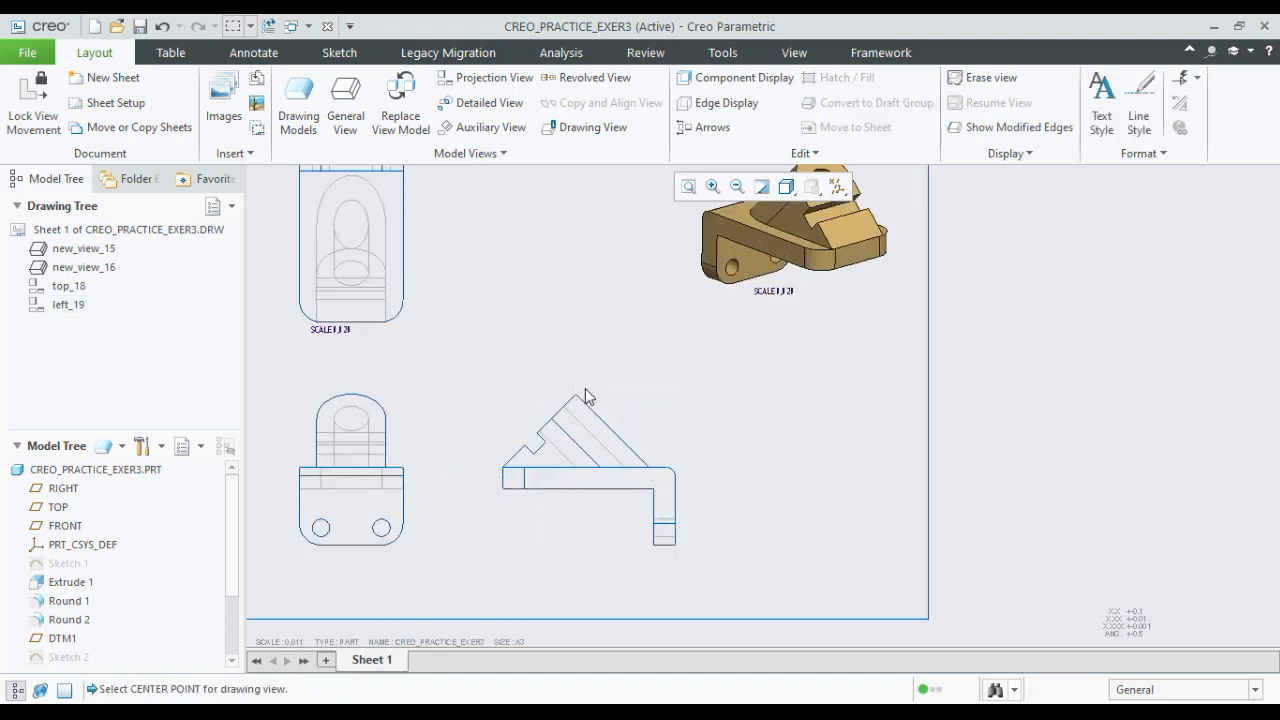
double_click(641, 414)
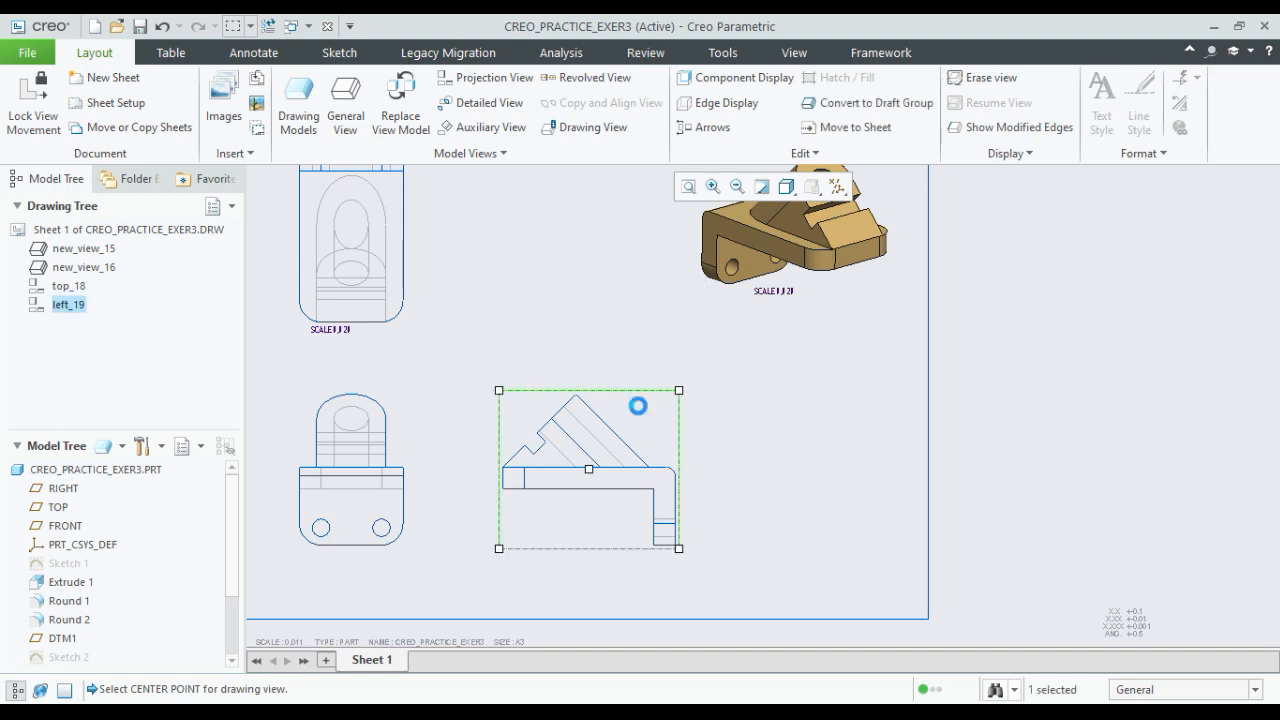
left_click(40, 250)
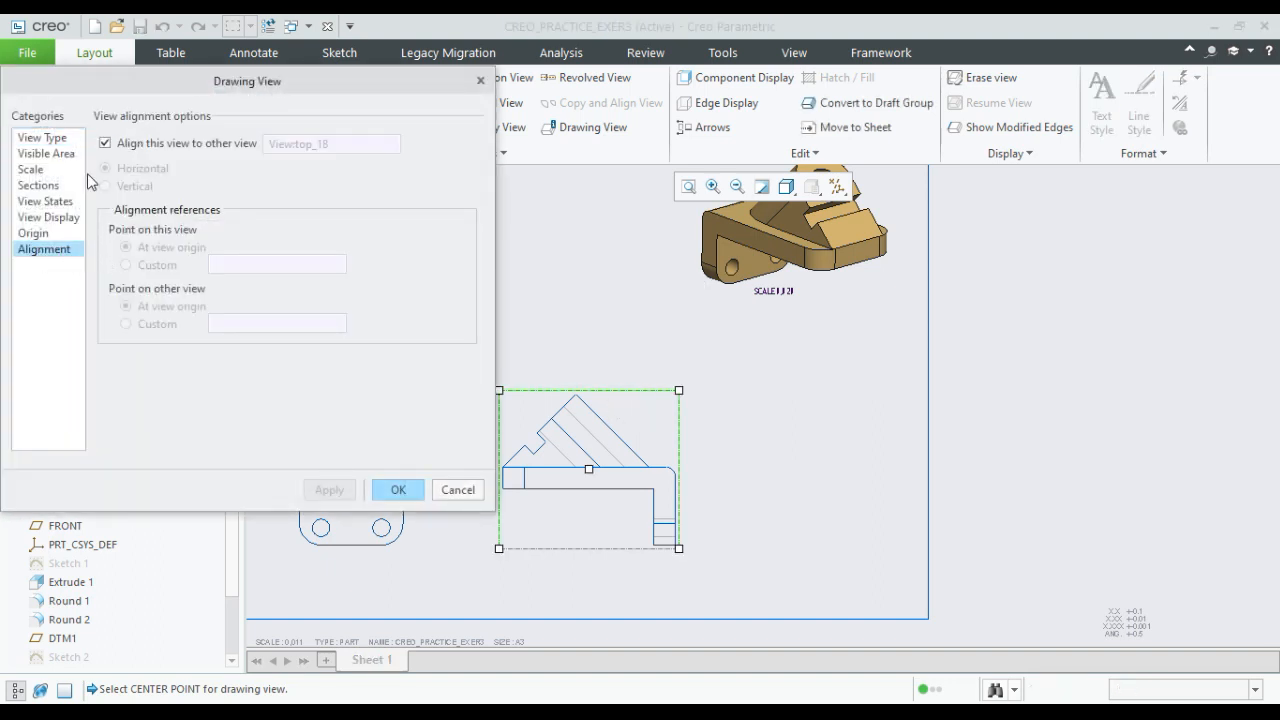
left_click(448, 490)
left_click(807, 438)
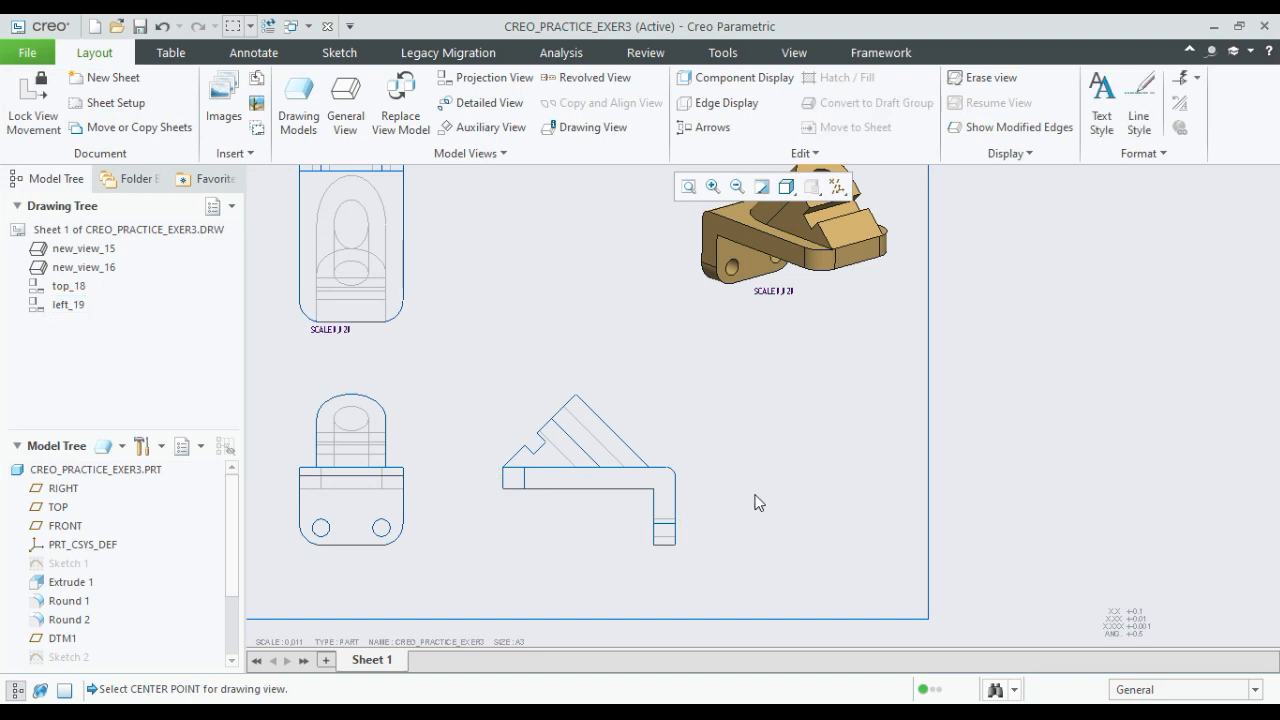
scroll(720, 470, "down", 2)
scroll(700, 470, "up", 1)
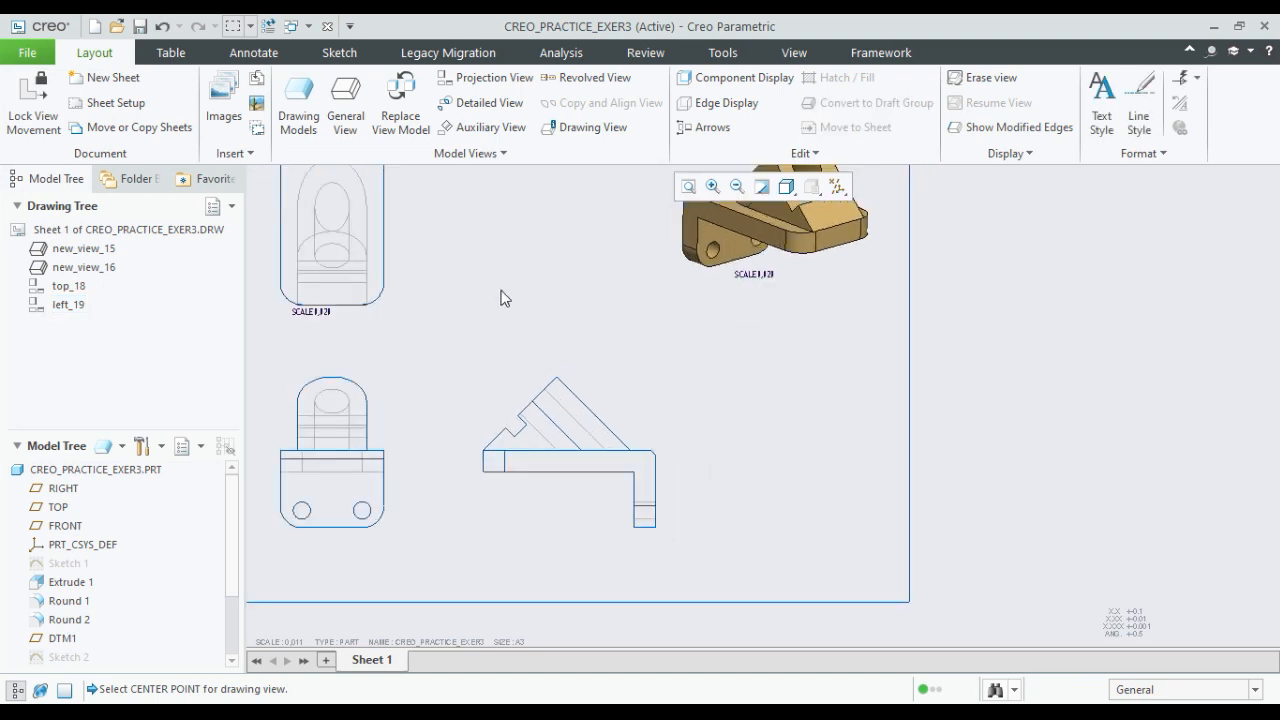
- Create an auxiliary view from the slanted face of the side view, placing it diagonally below and to the right of that view
scroll(535, 330, "up", 2)
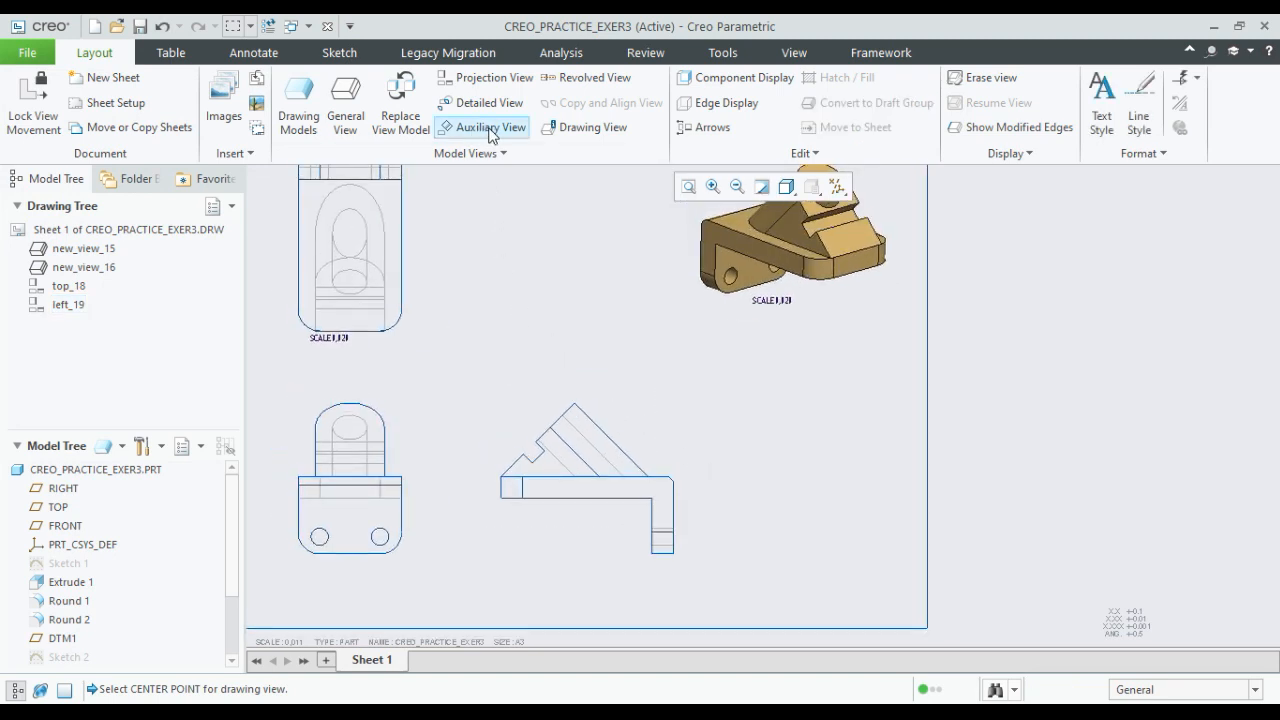
mouse_move(775, 274)
middle_mouse_down()
mouse_move(791, 374)
mouse_move(785, 363)
middle_mouse_up()
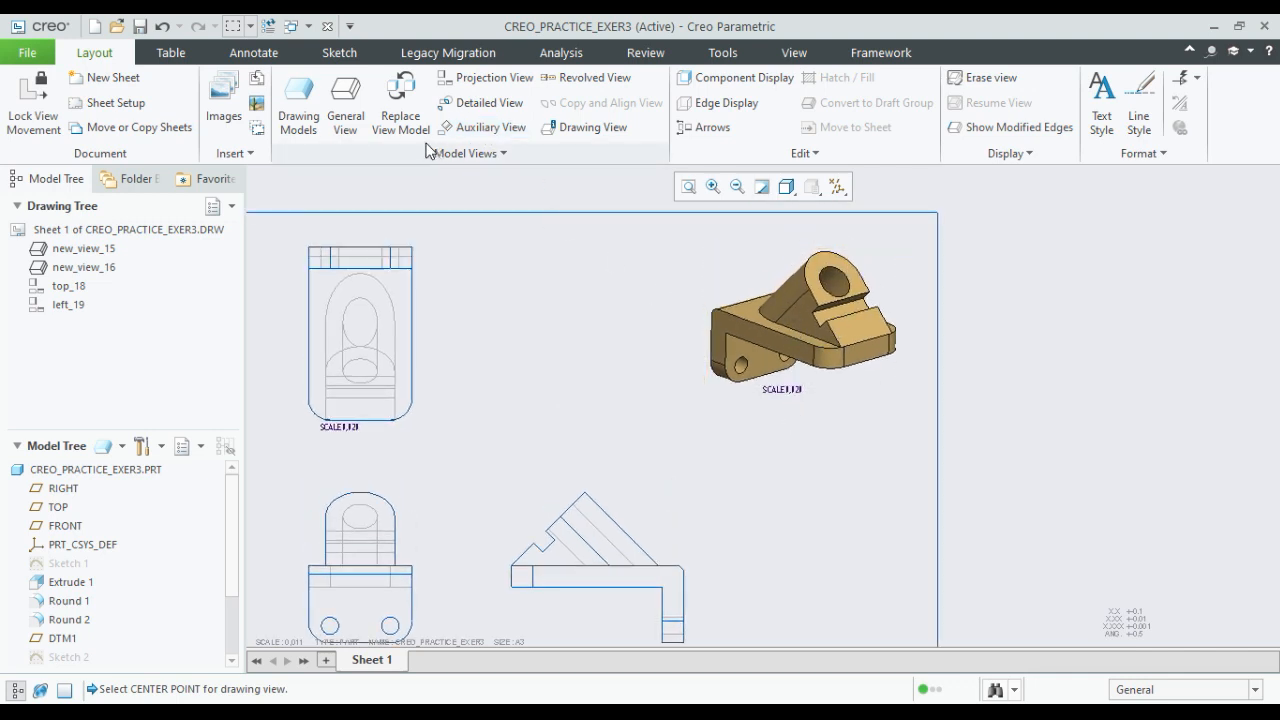
left_click(482, 127)
scroll(587, 548, "down", 2)
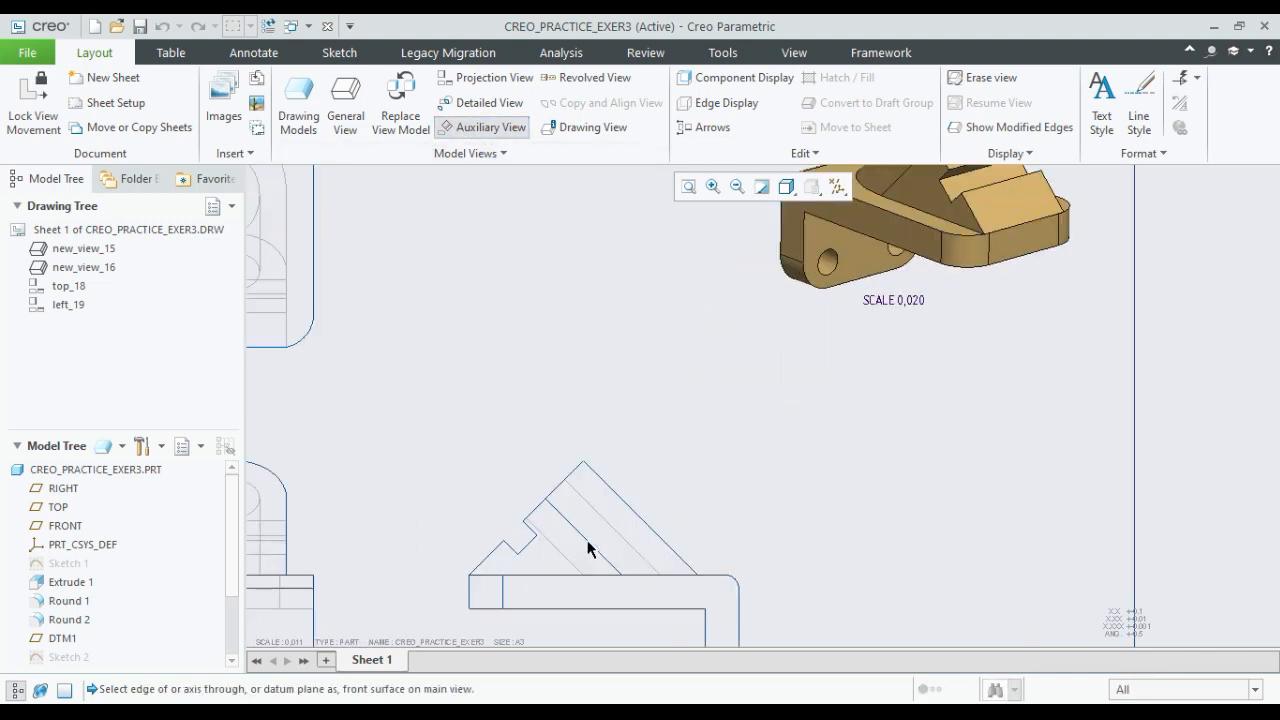
left_click(536, 516)
scroll(603, 443, "down", 3)
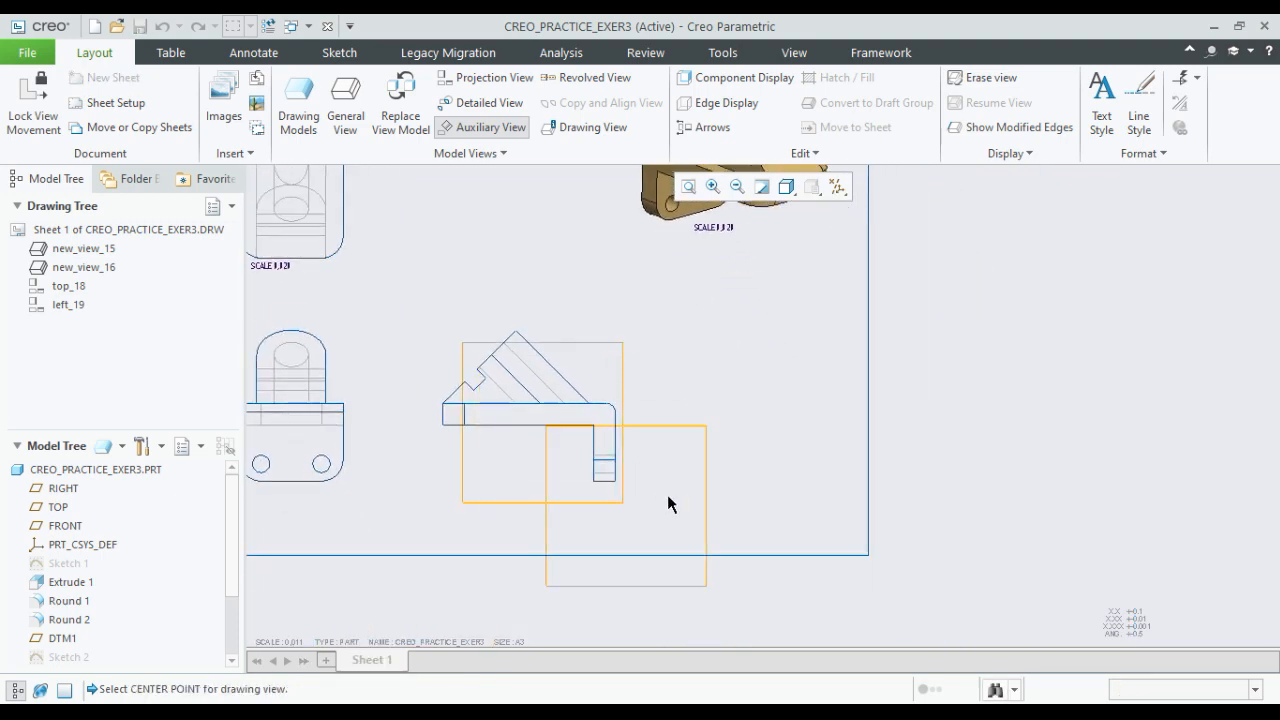
left_click(769, 526)
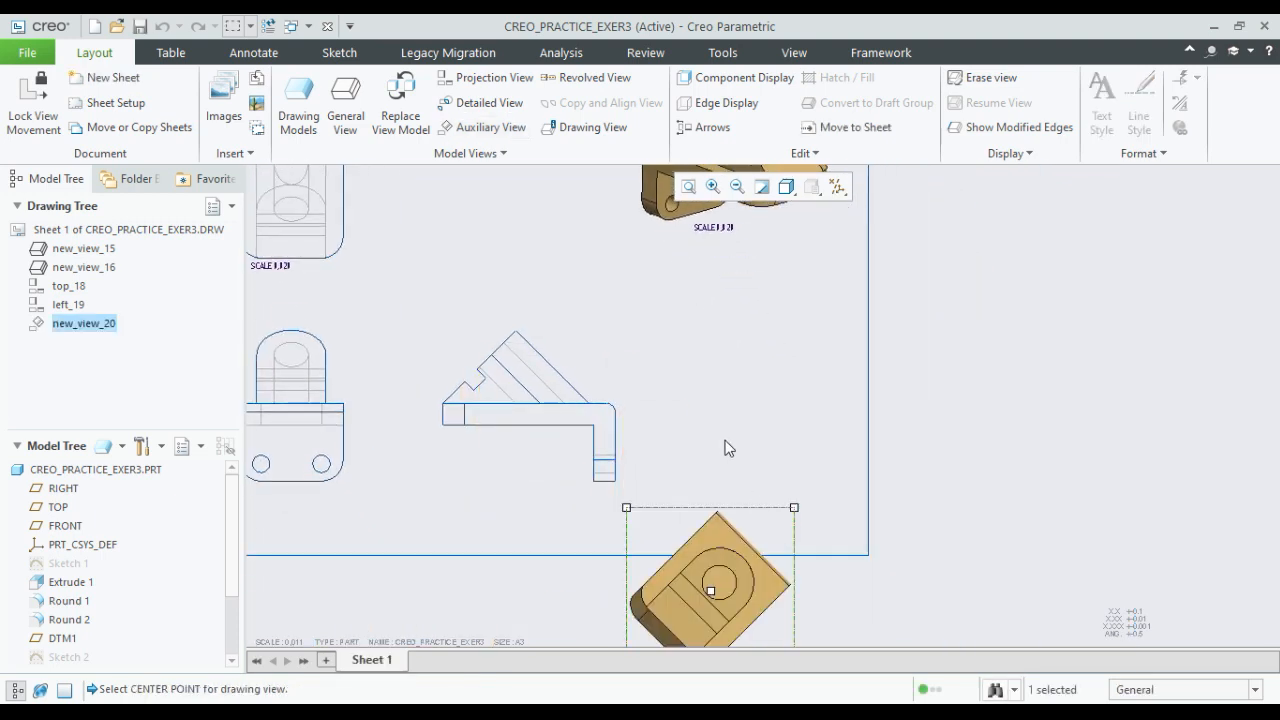
- Move the side view slightly left, closer to the lower projection view
scroll(708, 451, "up", 2)
left_click(696, 427)
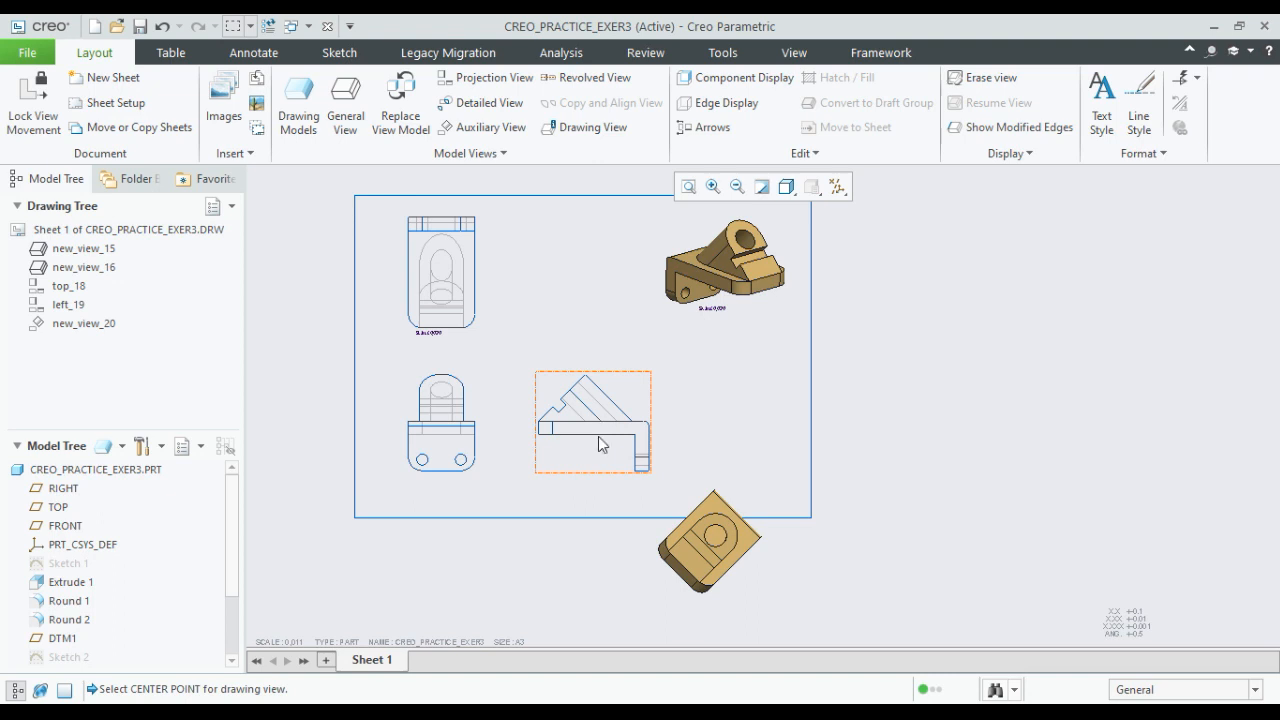
left_click(599, 418)
left_click_drag(598, 450, 585, 450)
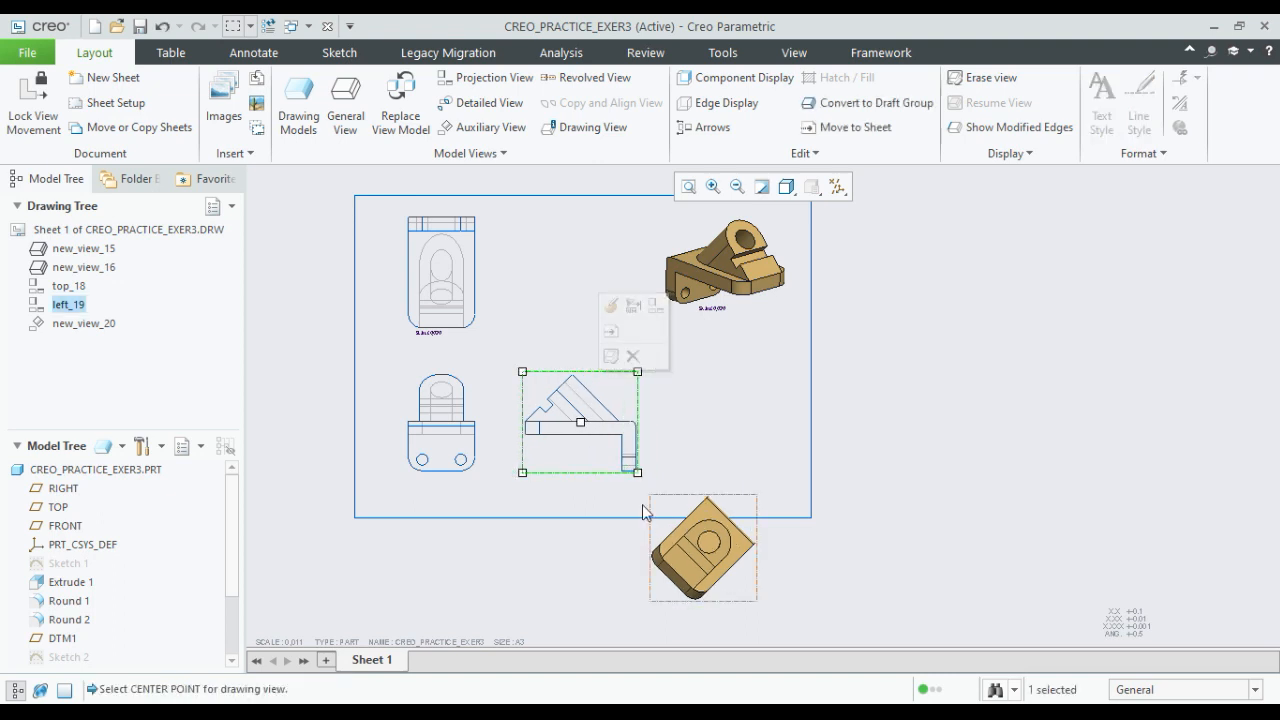
left_click(549, 251)
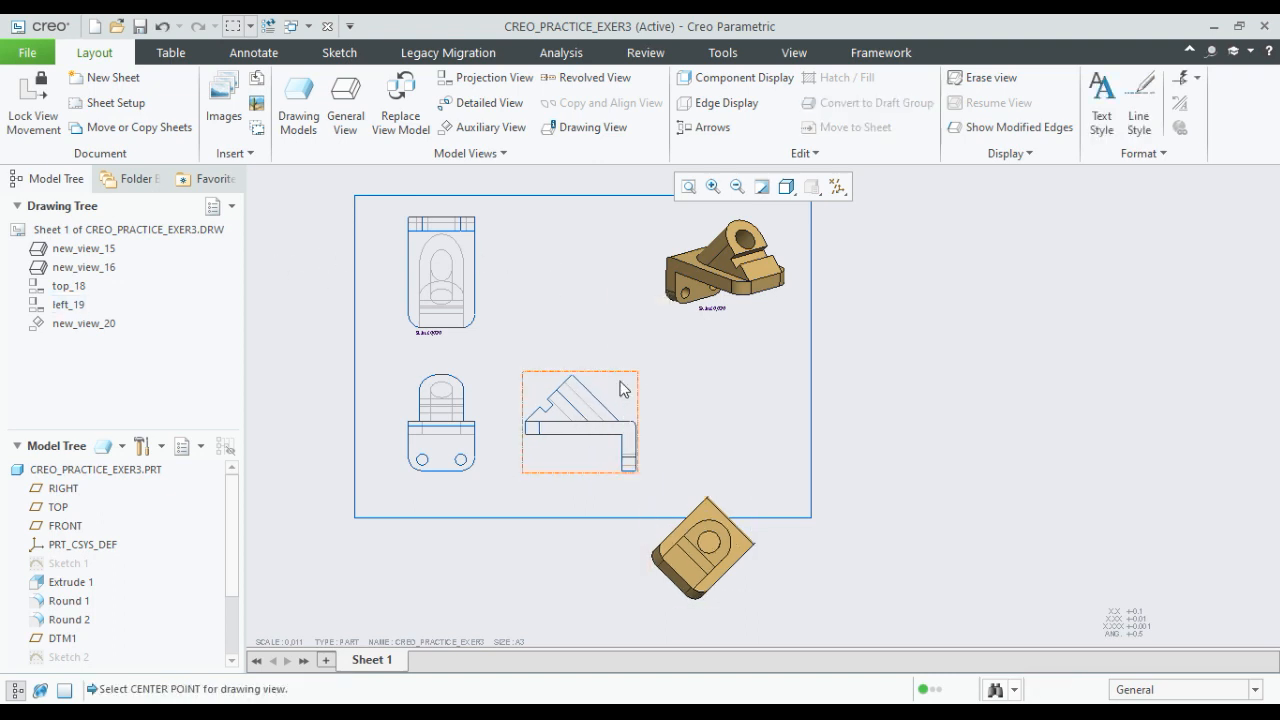
- Turn off the side view's alignment to its parent view
double_click(617, 397)
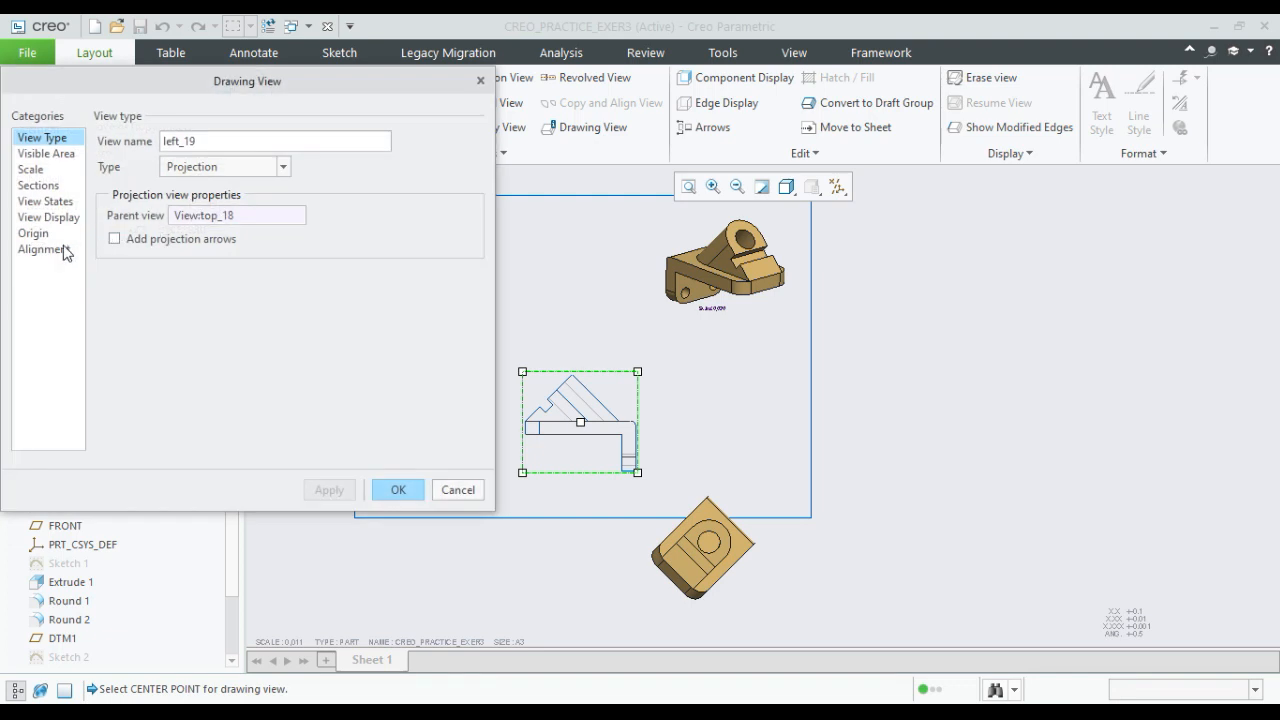
left_click(44, 249)
left_click(116, 146)
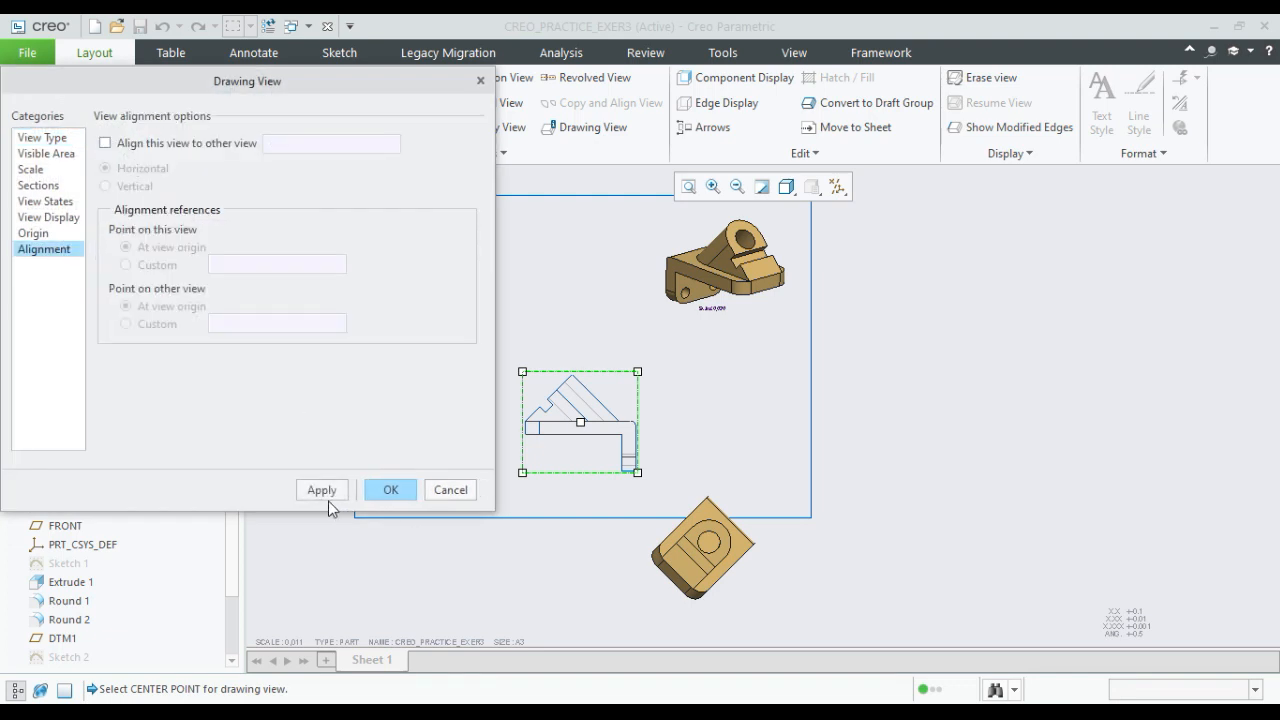
left_click(390, 489)
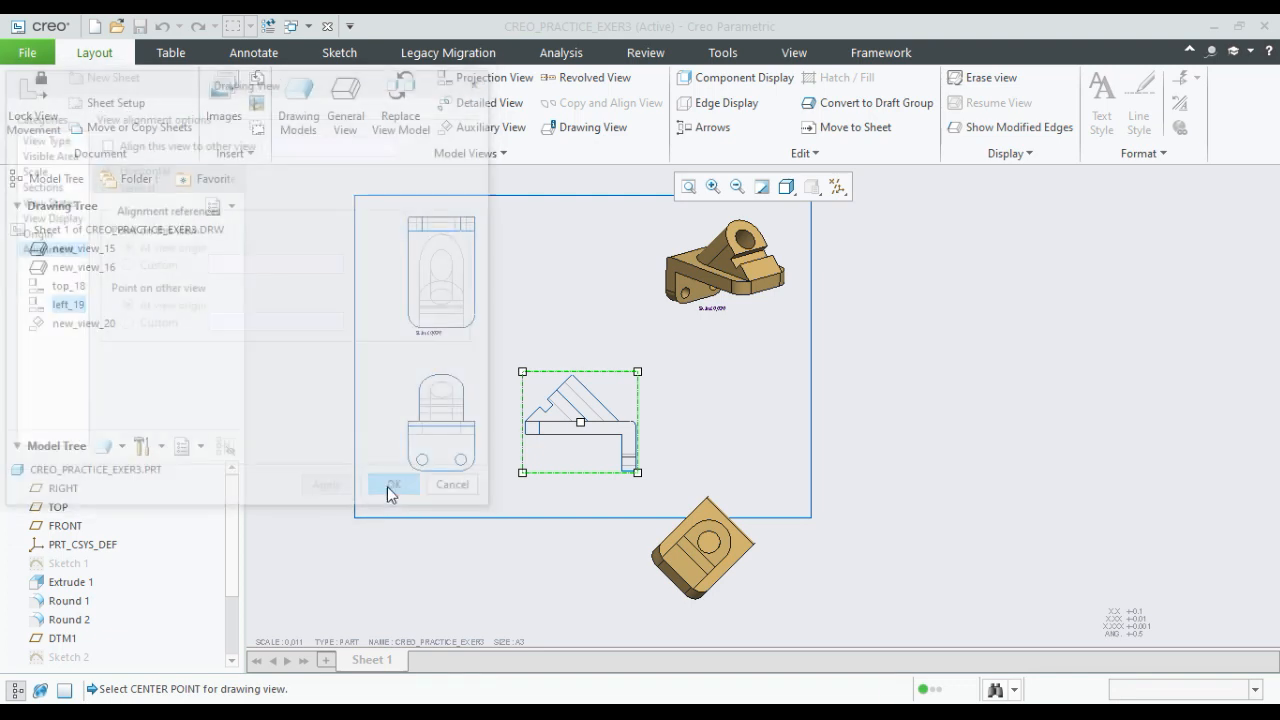
- Move the side view up and bring the auxiliary view up and left inside the sheet border
left_click(593, 400)
left_click_drag(618, 392, 606, 311)
left_click(686, 466)
left_click_drag(686, 466, 627, 418)
- Fine-tune the positions of the side and auxiliary views, nudging both slightly up and left
scroll(660, 441, "down", 3)
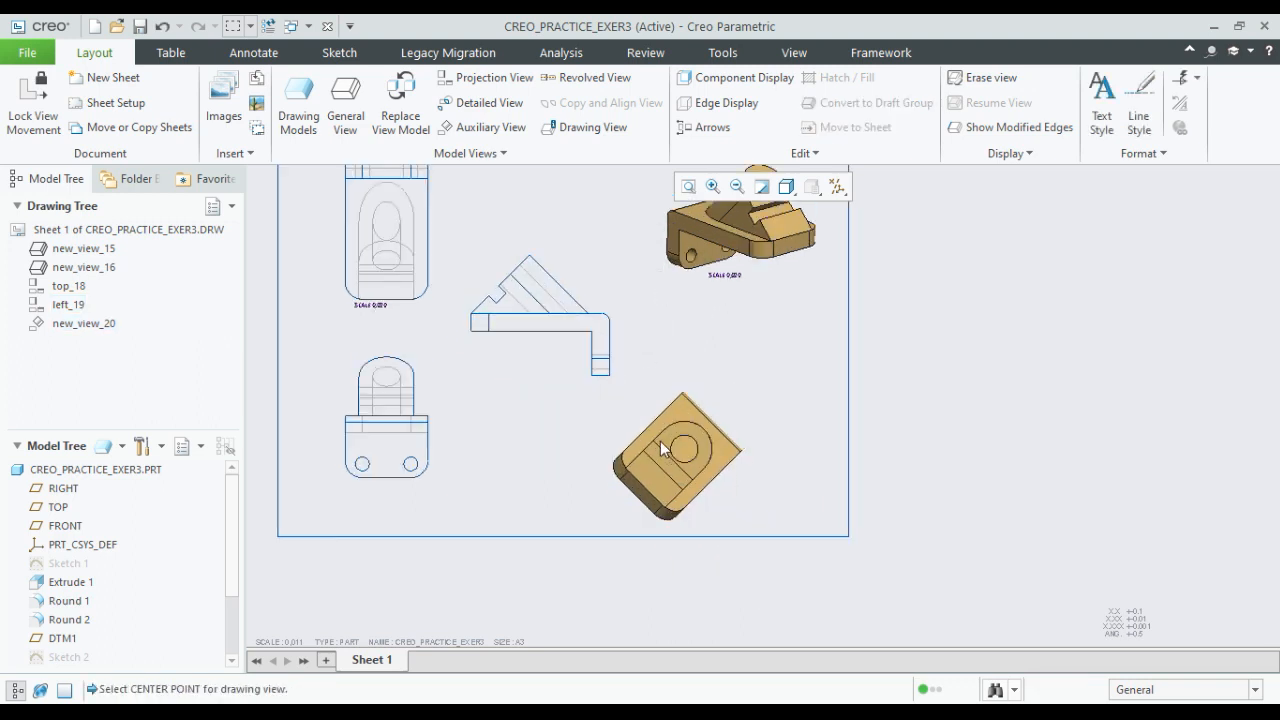
left_click(536, 345)
left_click_drag(537, 351, 533, 343)
left_click(590, 451)
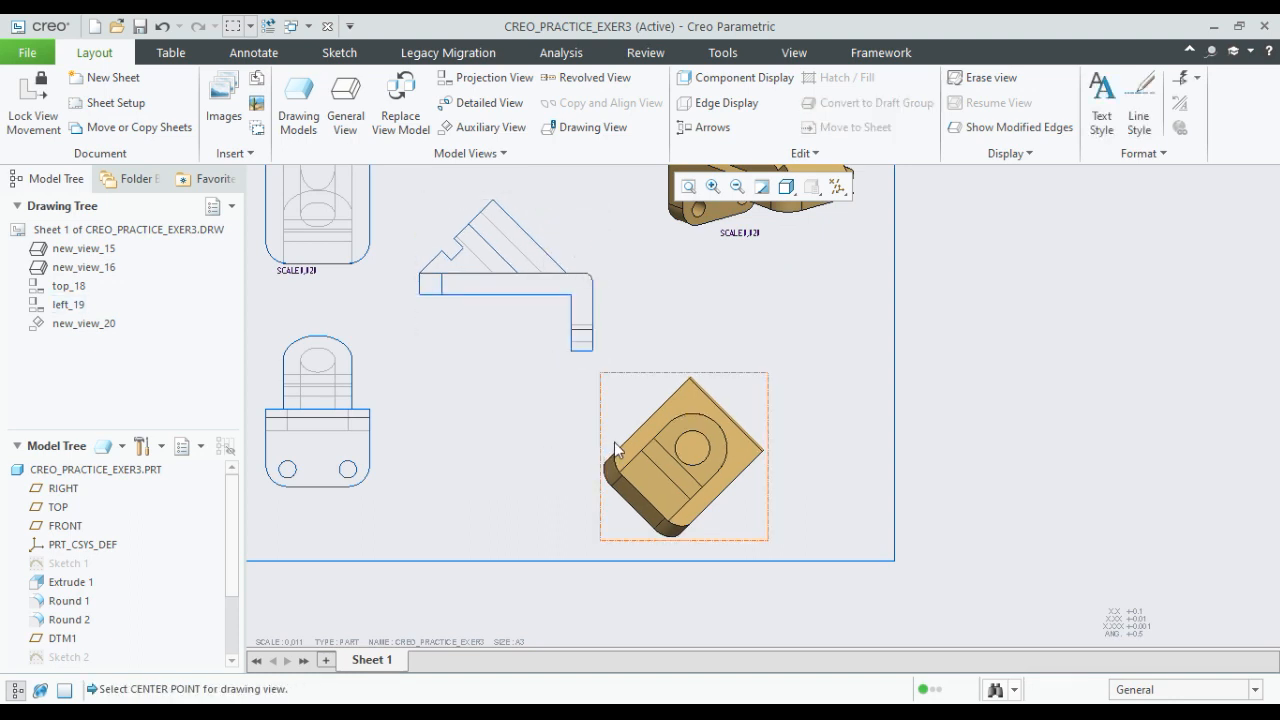
left_click(615, 450)
mouse_move(609, 420)
left_mouse_down()
mouse_move(622, 412)
mouse_move(600, 398)
mouse_move(608, 405)
left_mouse_up()
- Set the auxiliary view's display style to No Hidden
double_click(715, 385)
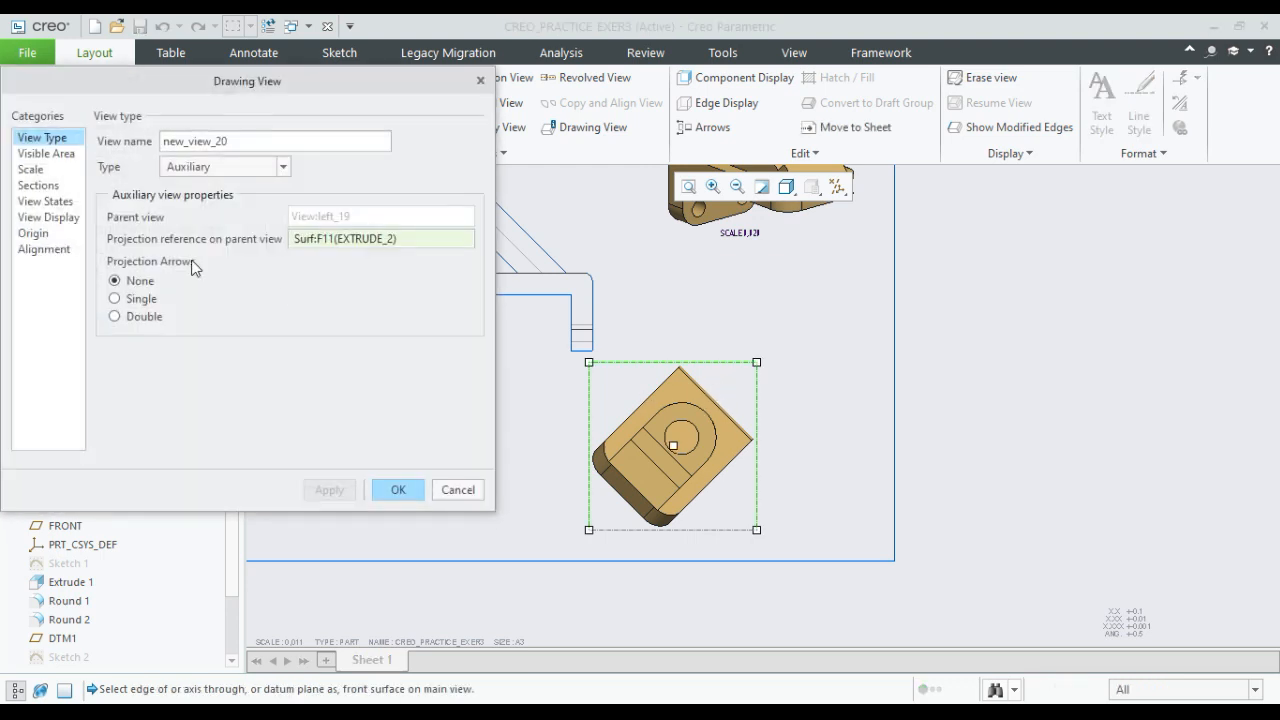
left_click(40, 217)
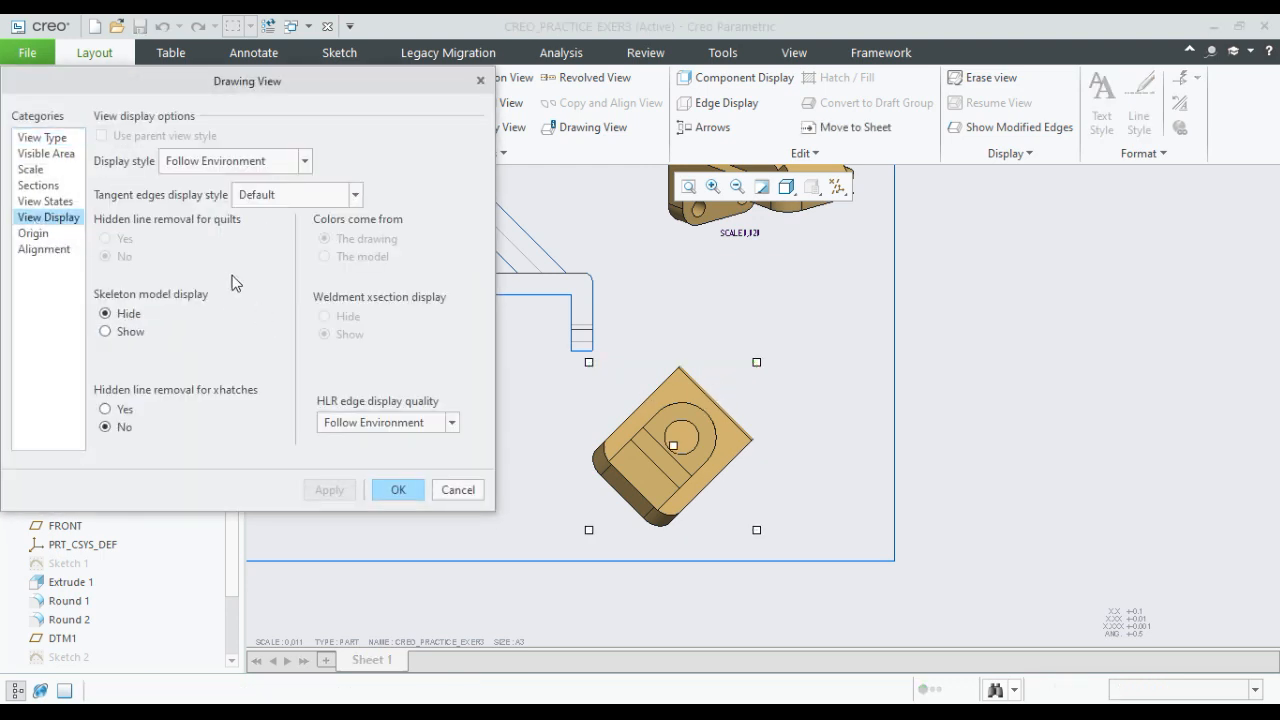
left_click(195, 165)
left_click(200, 246)
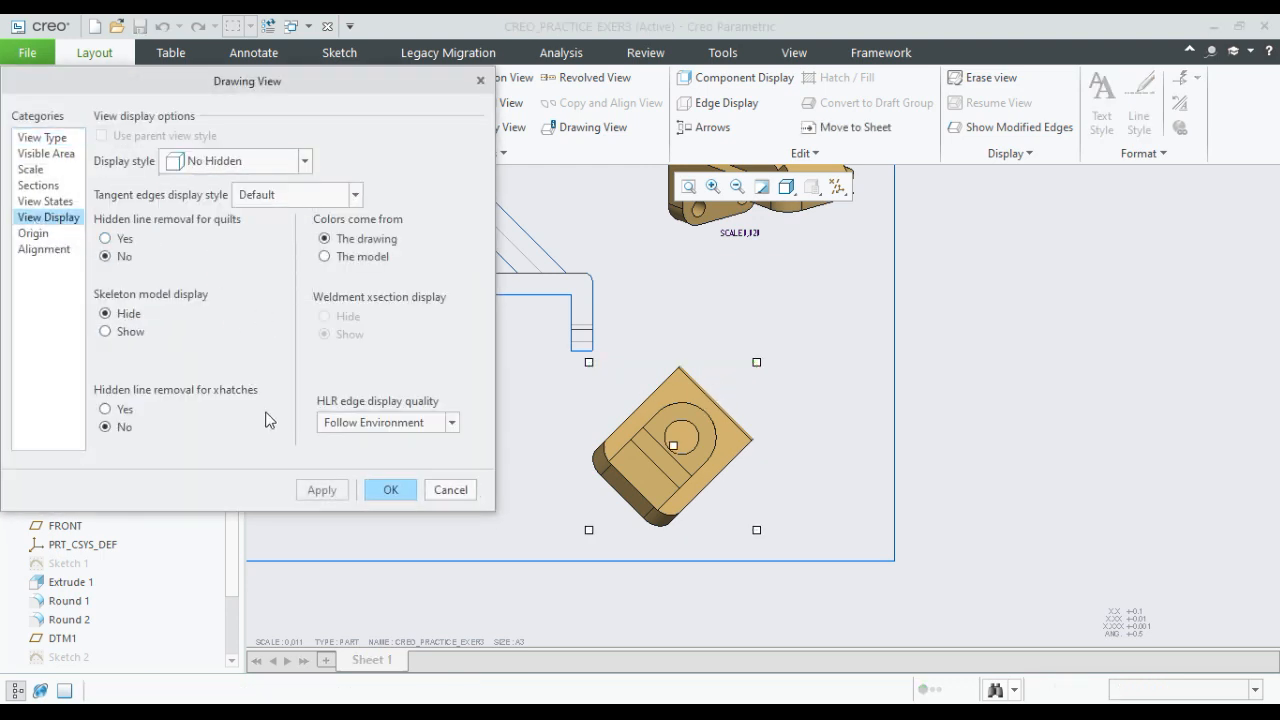
left_click(322, 490)
left_click(812, 409)
- Examine the arrangement of the front, projected, side and auxiliary views on the sheet
scroll(474, 403, "up", 2)
middle_click_drag(428, 375, 520, 426)
scroll(444, 334, "down", 3)
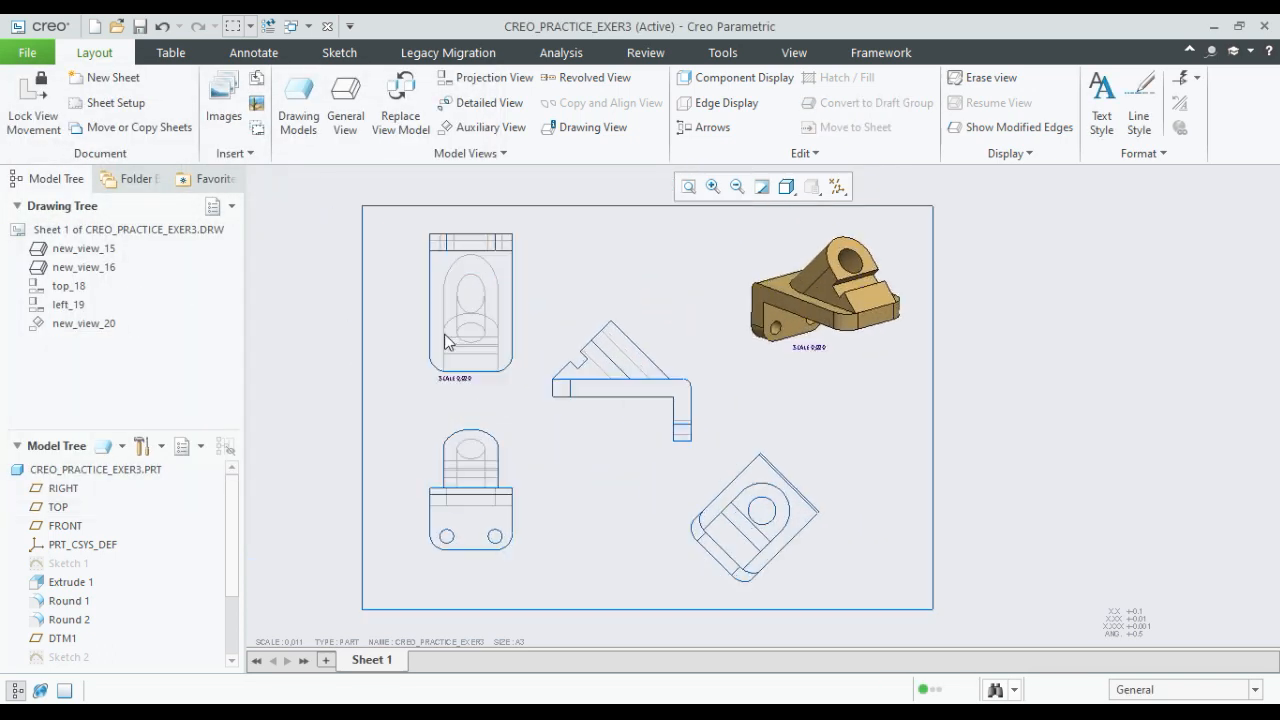
mouse_move(586, 451)
middle_mouse_down()
mouse_move(609, 400)
mouse_move(635, 398)
middle_mouse_up()
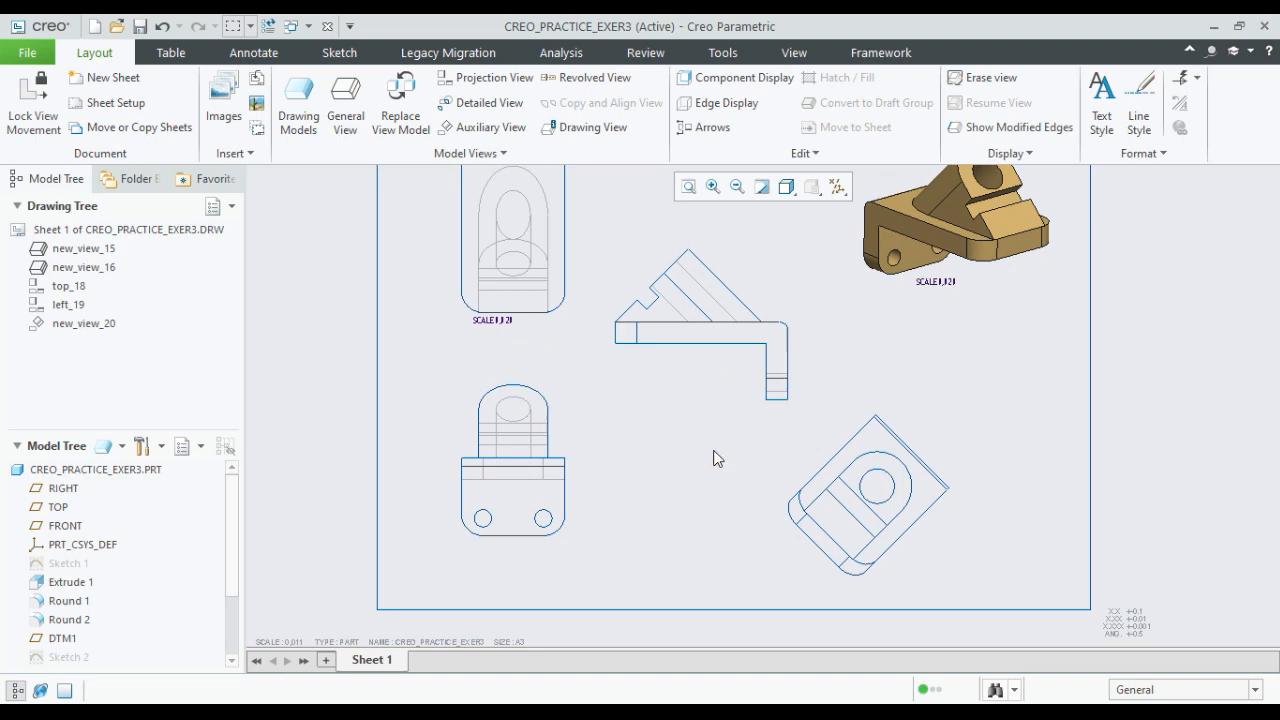
scroll(700, 452, "up", 1)
scroll(735, 455, "down", 1)
mouse_move(735, 460)
middle_mouse_down()
mouse_move(680, 329)
mouse_move(691, 489)
mouse_move(663, 517)
mouse_move(671, 507)
middle_mouse_up()
scroll(479, 364, "down", 1)
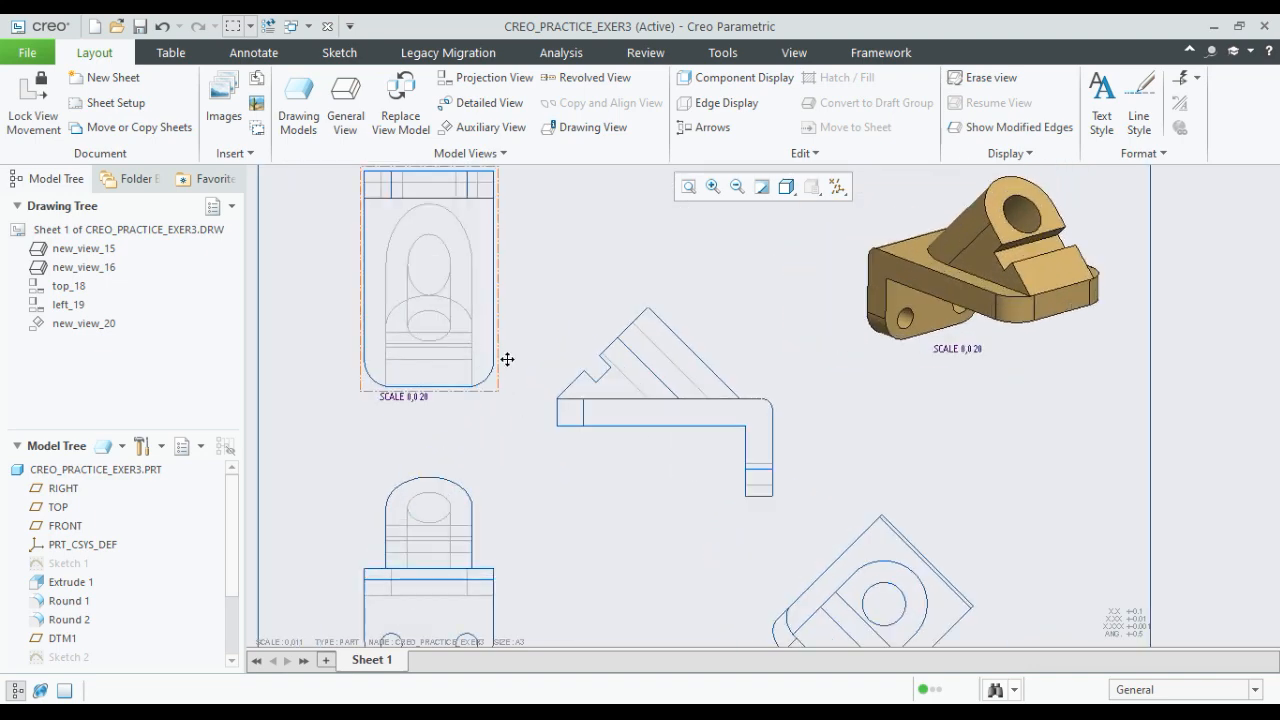
middle_click_drag(489, 358, 637, 386)
scroll(674, 430, "up", 1)
scroll(636, 338, "down", 1)
scroll(641, 341, "down", 1)
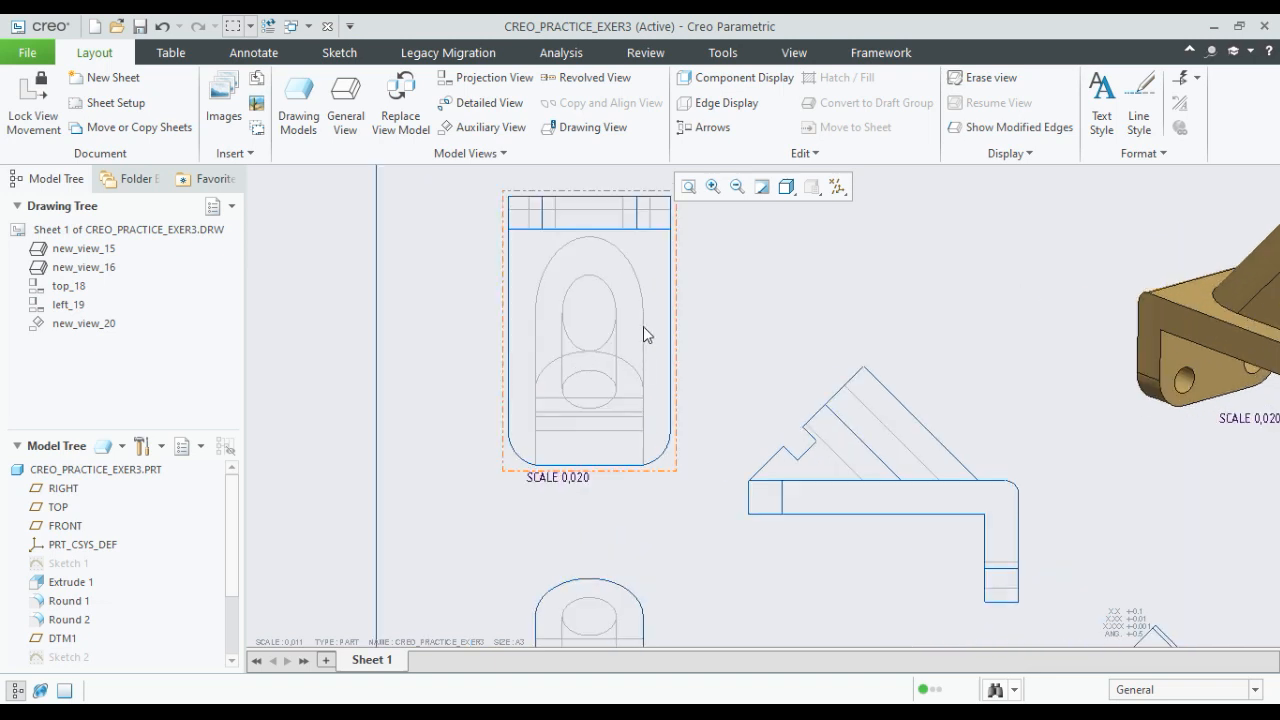
- Preview the front view's model dimensions with Show Model Annotations and pick the 200 overall length for display
left_click(643, 326)
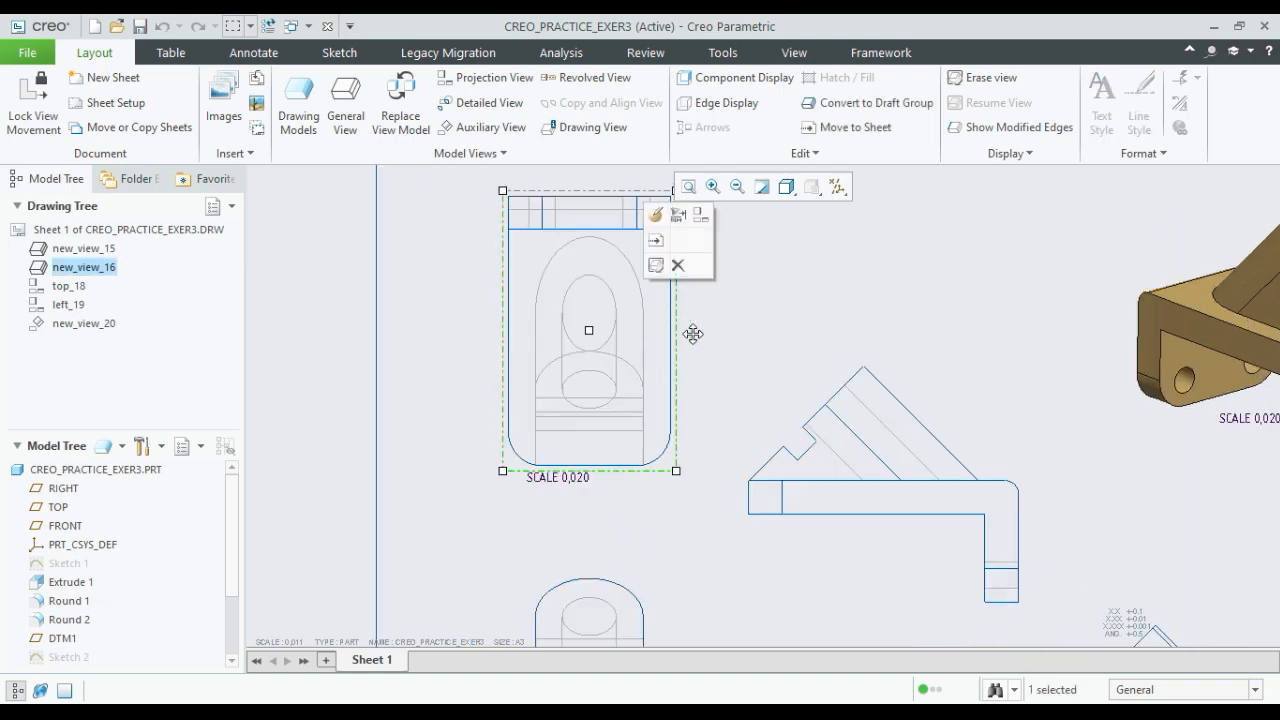
left_click(677, 217)
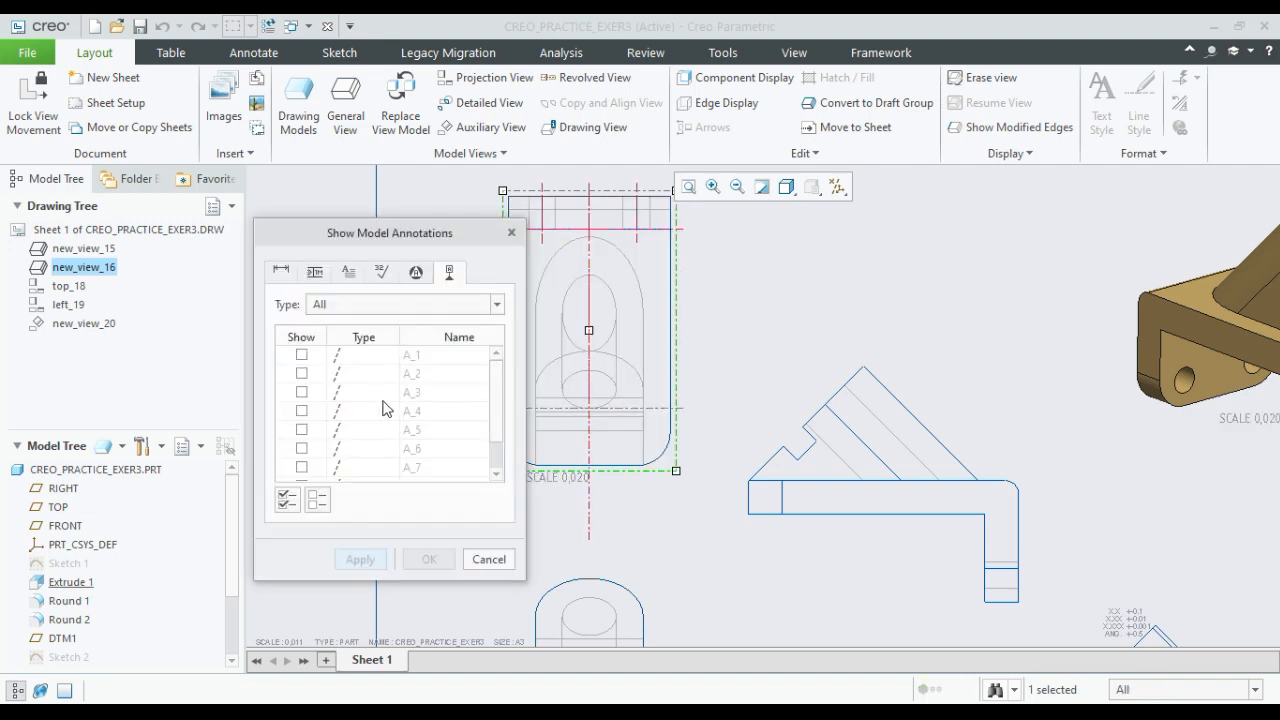
left_click(282, 272)
left_click_drag(293, 240, 781, 245)
middle_click_drag(643, 314, 611, 392)
middle_click_drag(498, 598, 506, 558)
scroll(438, 366, "down", 2)
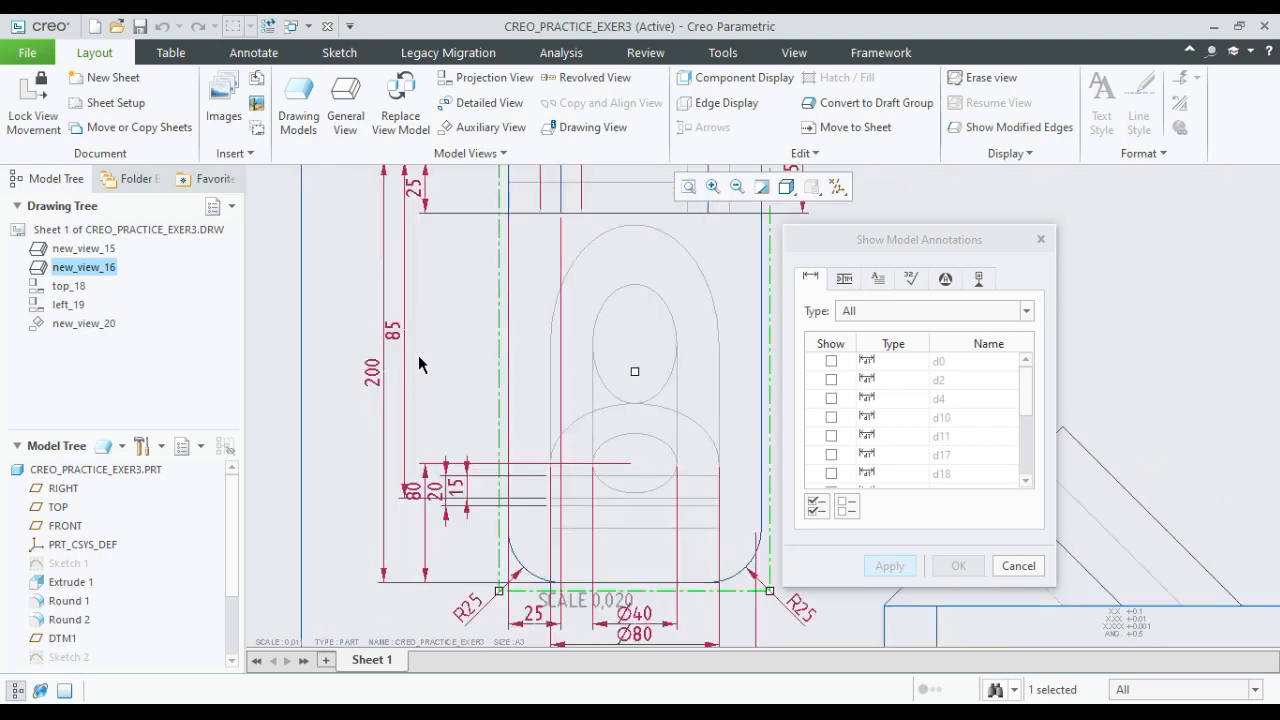
left_click(369, 372)
- Include the front view's 120 width and 25 upper flange thickness among the model dimensions to show
middle_click_drag(460, 332, 405, 525)
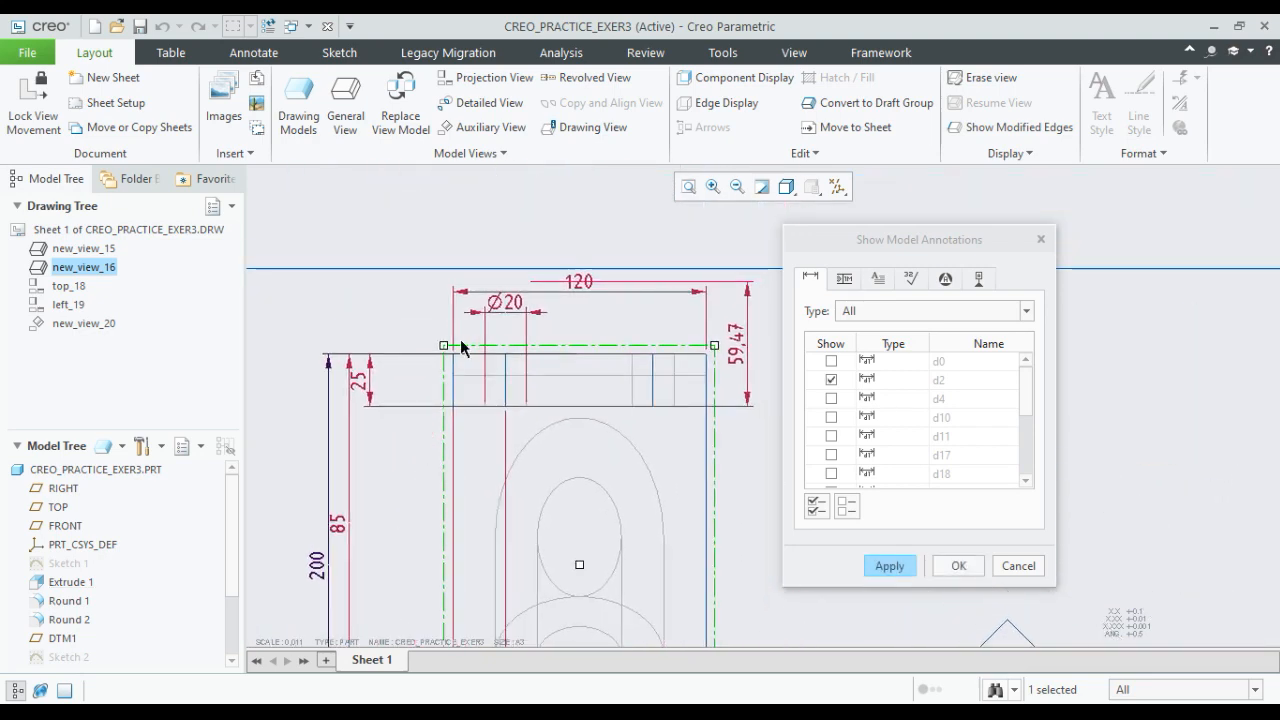
scroll(514, 293, "down", 1)
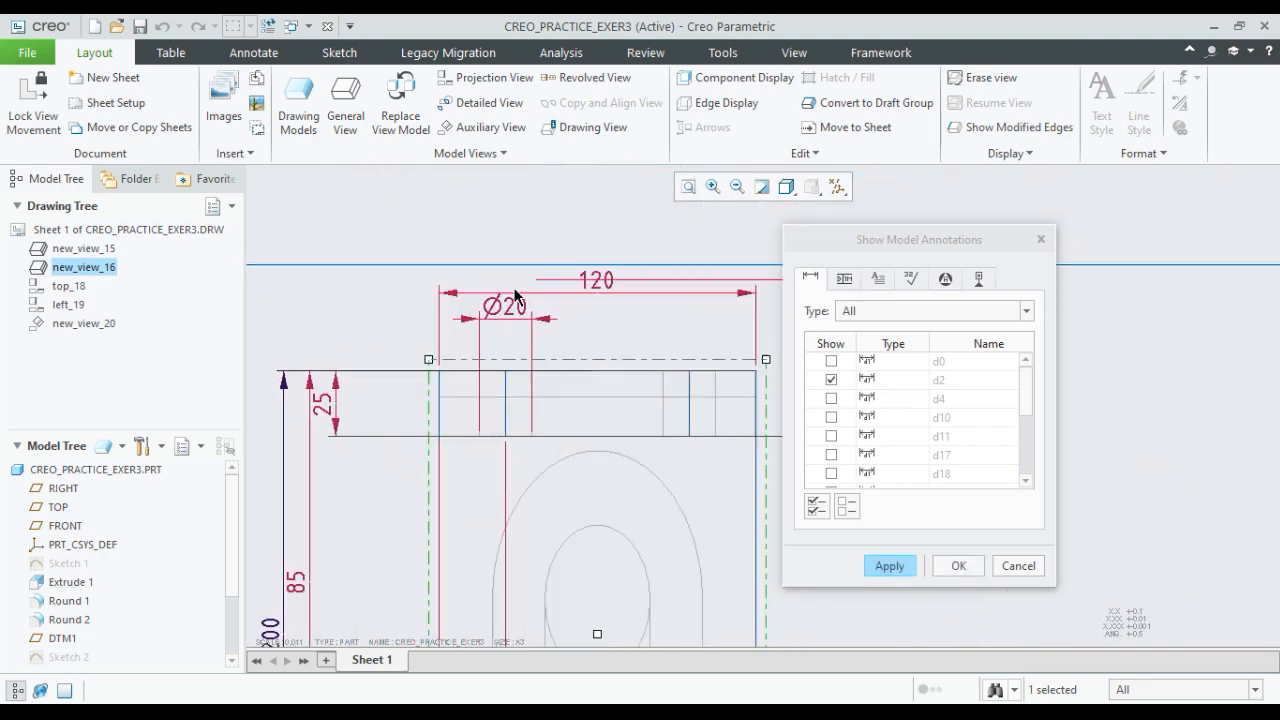
left_click(595, 281)
scroll(450, 390, "up", 2)
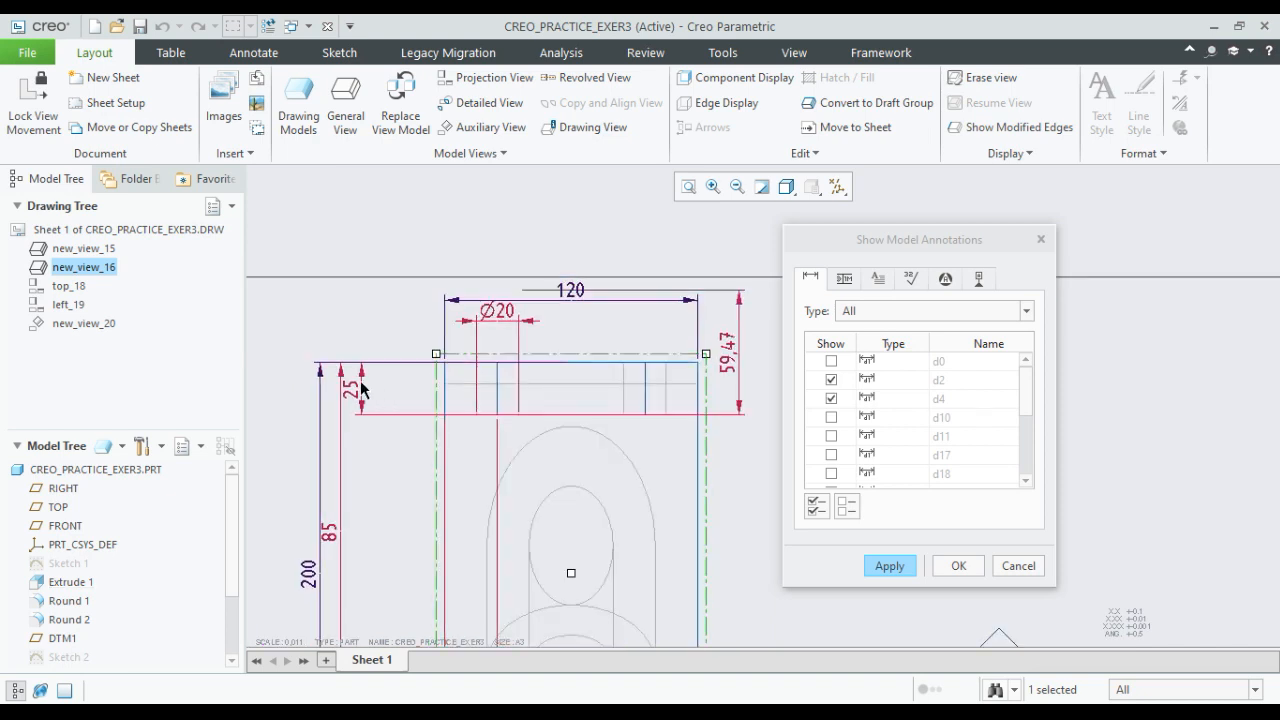
scroll(450, 508, "up", 1)
- Include both R25 lower corner radii of the front view and apply the selected model dimensions
middle_click_drag(449, 489, 449, 300)
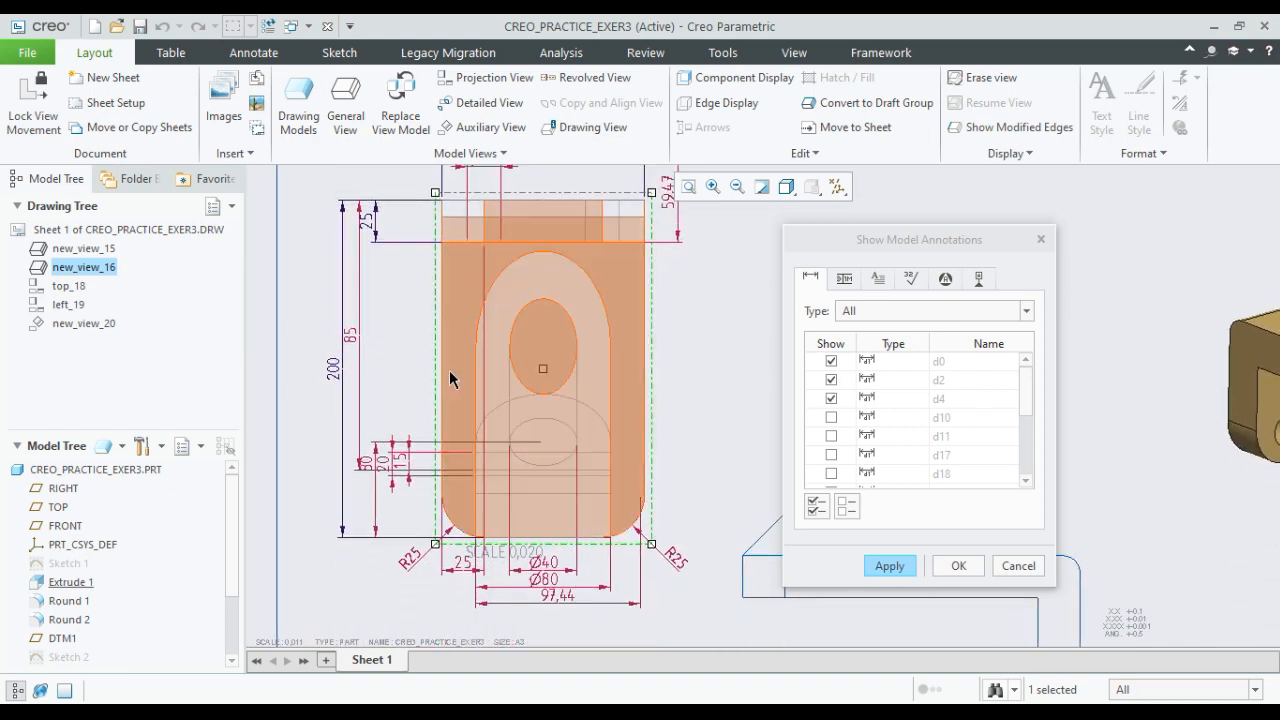
middle_click_drag(460, 528, 440, 454)
scroll(471, 515, "down", 2)
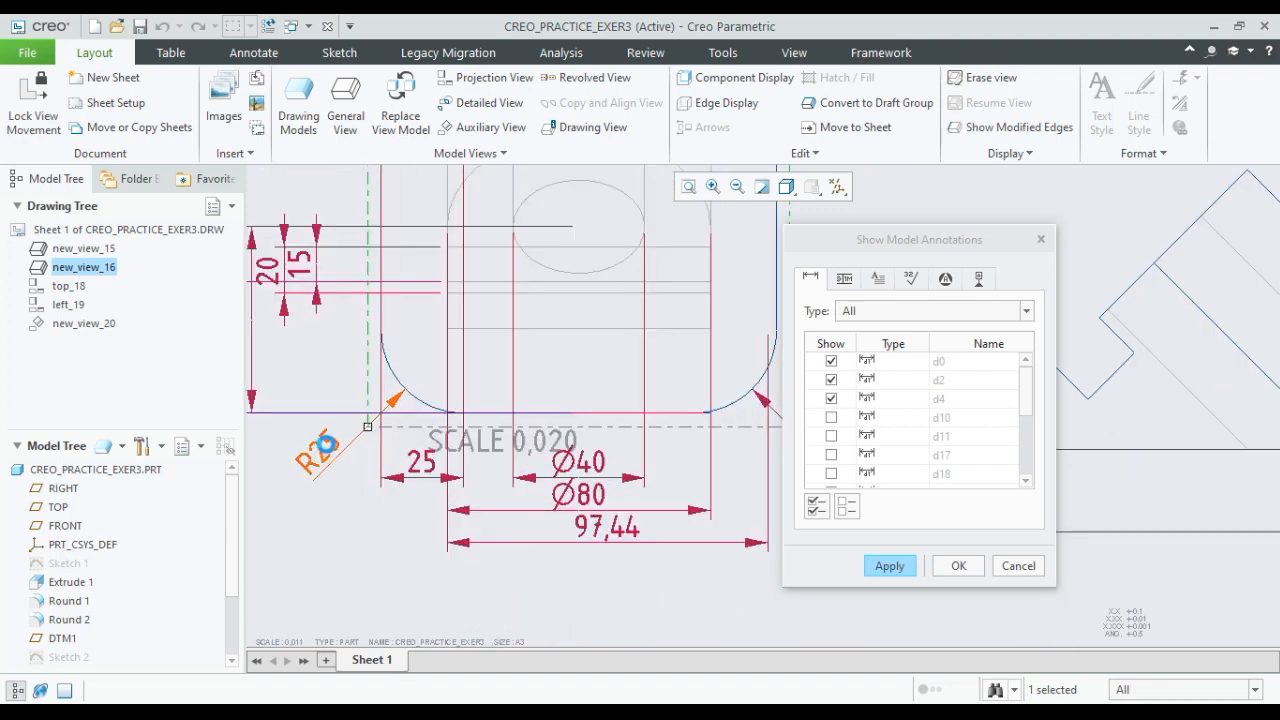
left_click(327, 444)
scroll(368, 517, "up", 1)
middle_click_drag(362, 517, 304, 537)
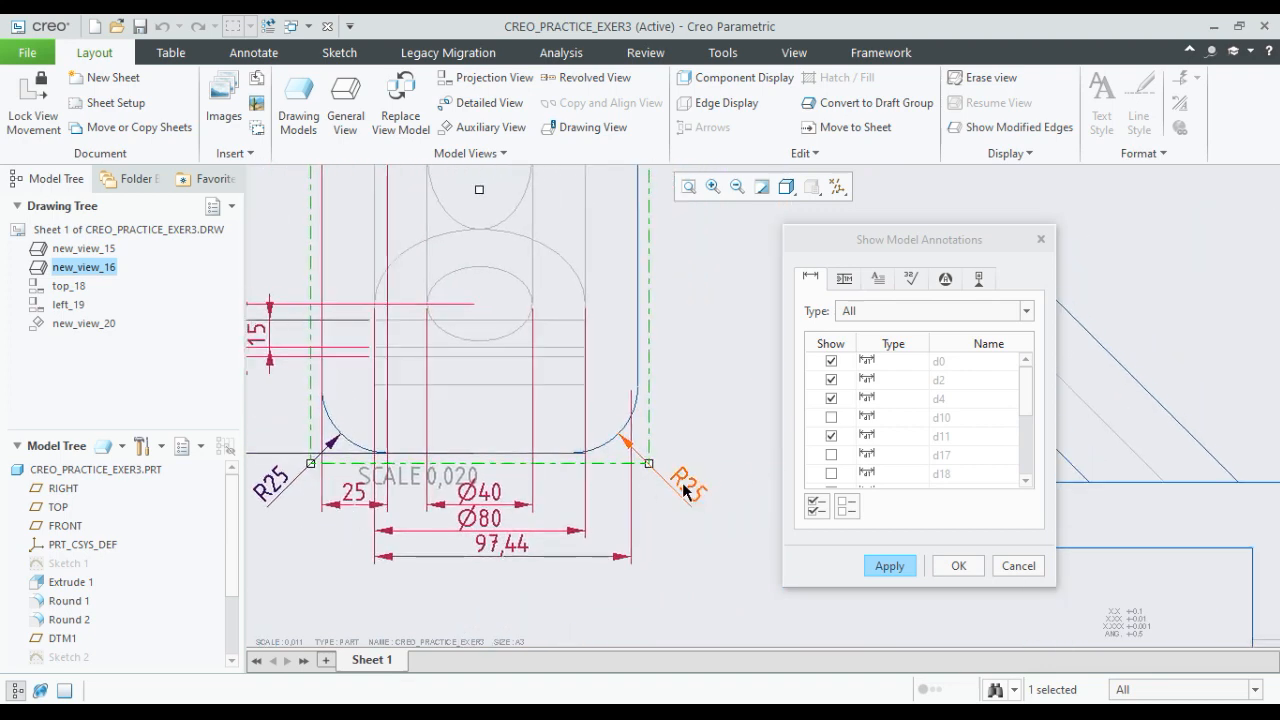
left_click(680, 488)
scroll(694, 597, "up", 4)
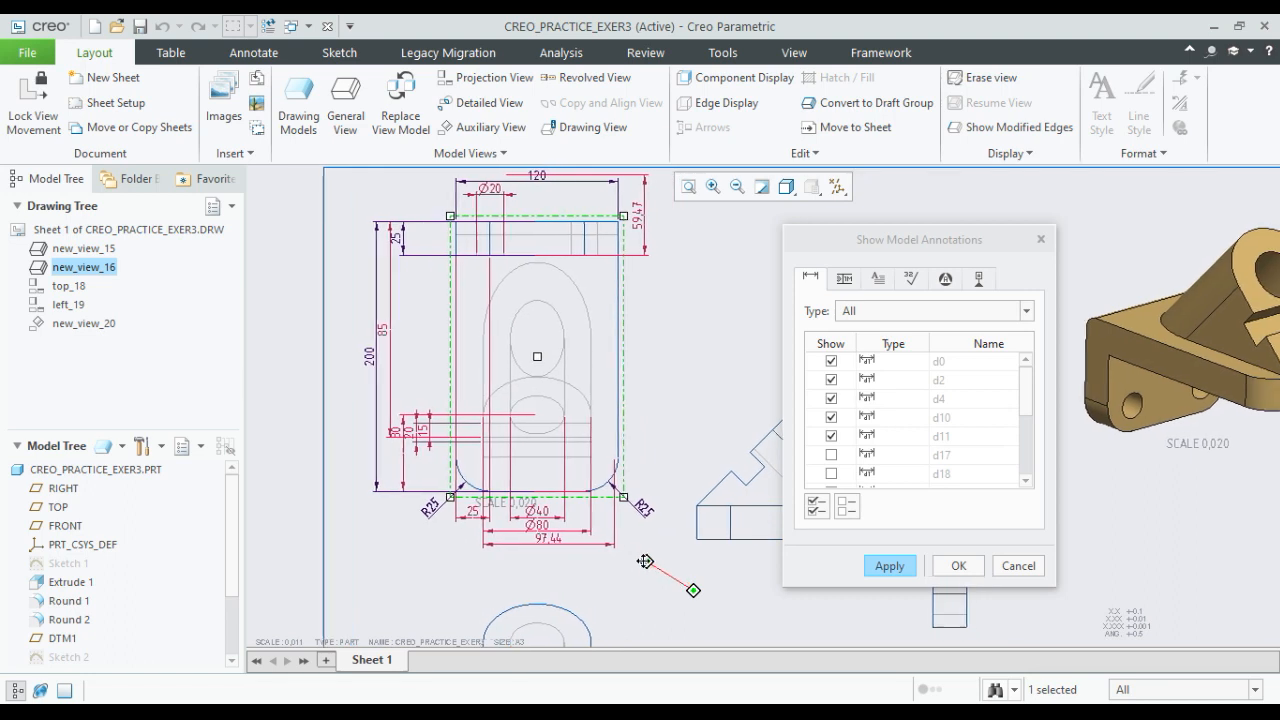
left_click(886, 563)
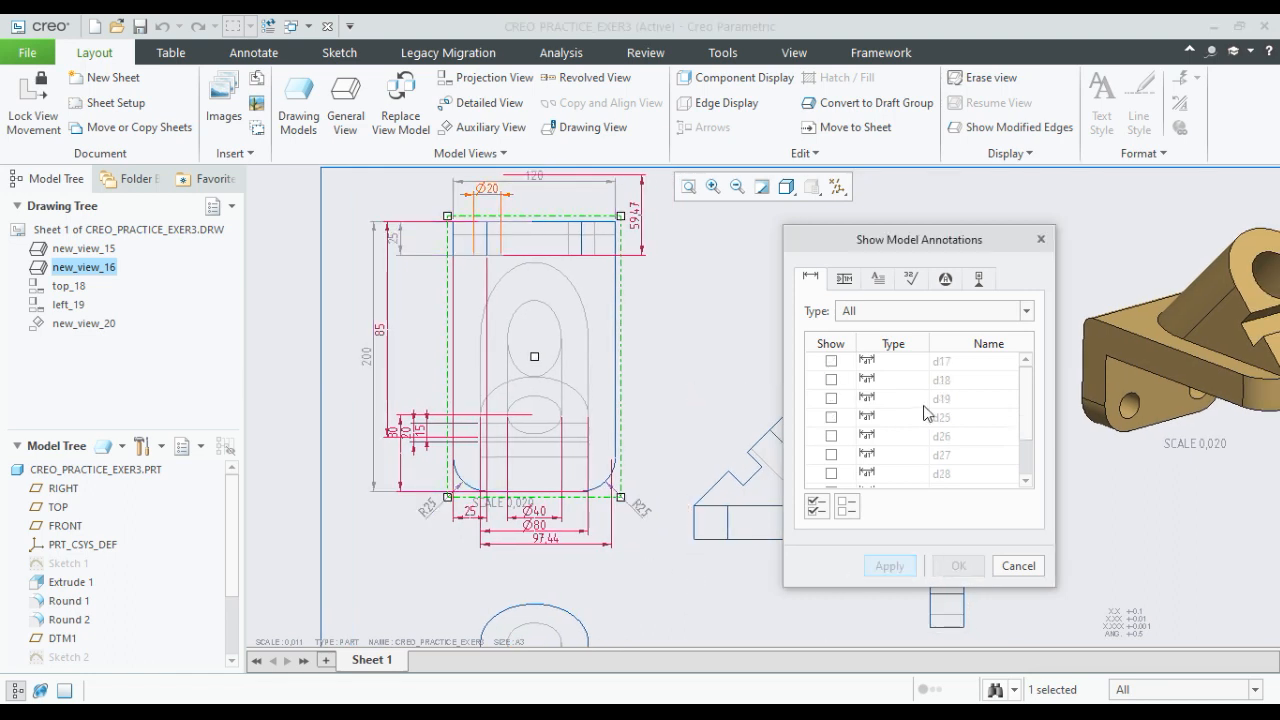
- Show the axes of the two flange holes in the front view, apply them and close the model annotations
left_click(981, 279)
middle_click_drag(697, 412, 698, 517)
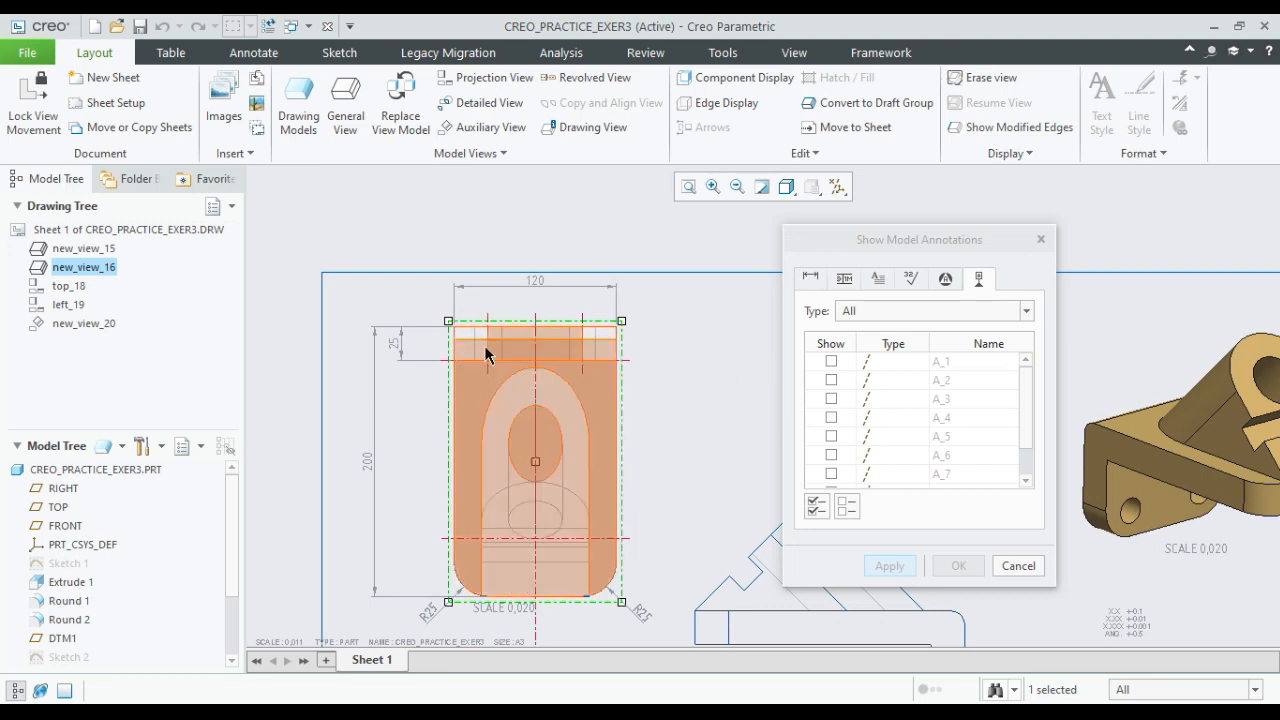
left_click(581, 358)
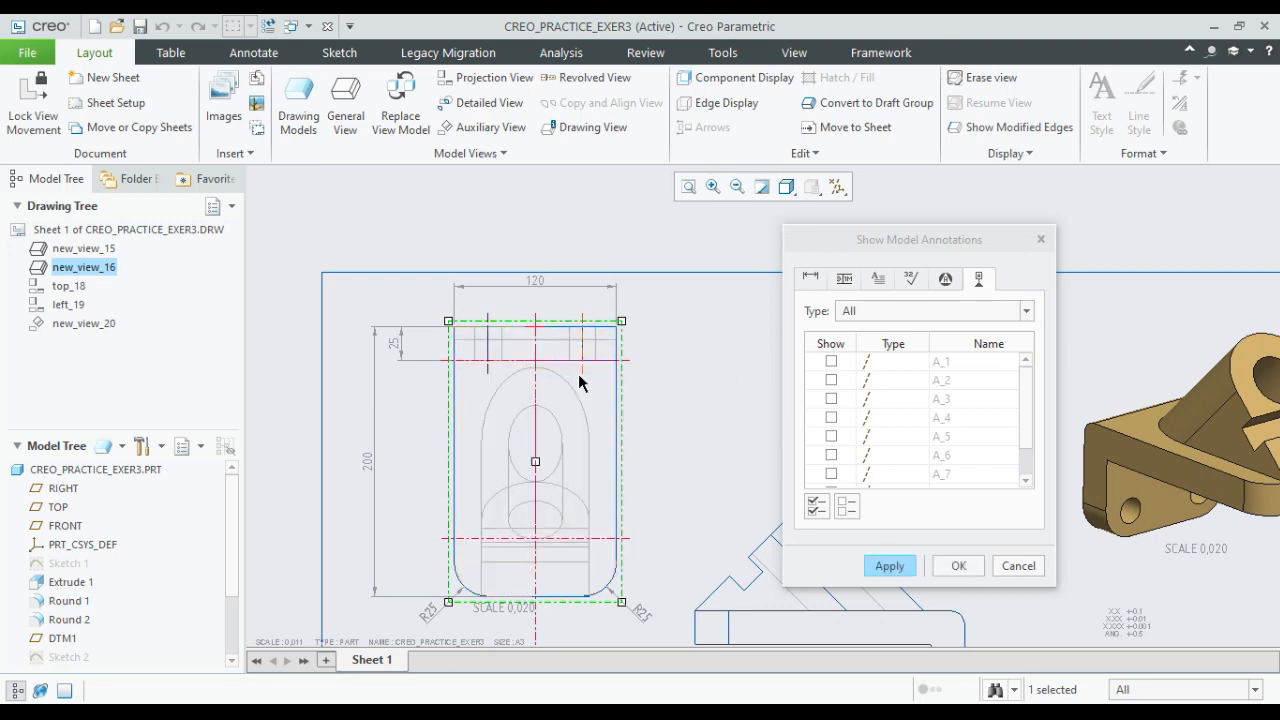
left_click(906, 567)
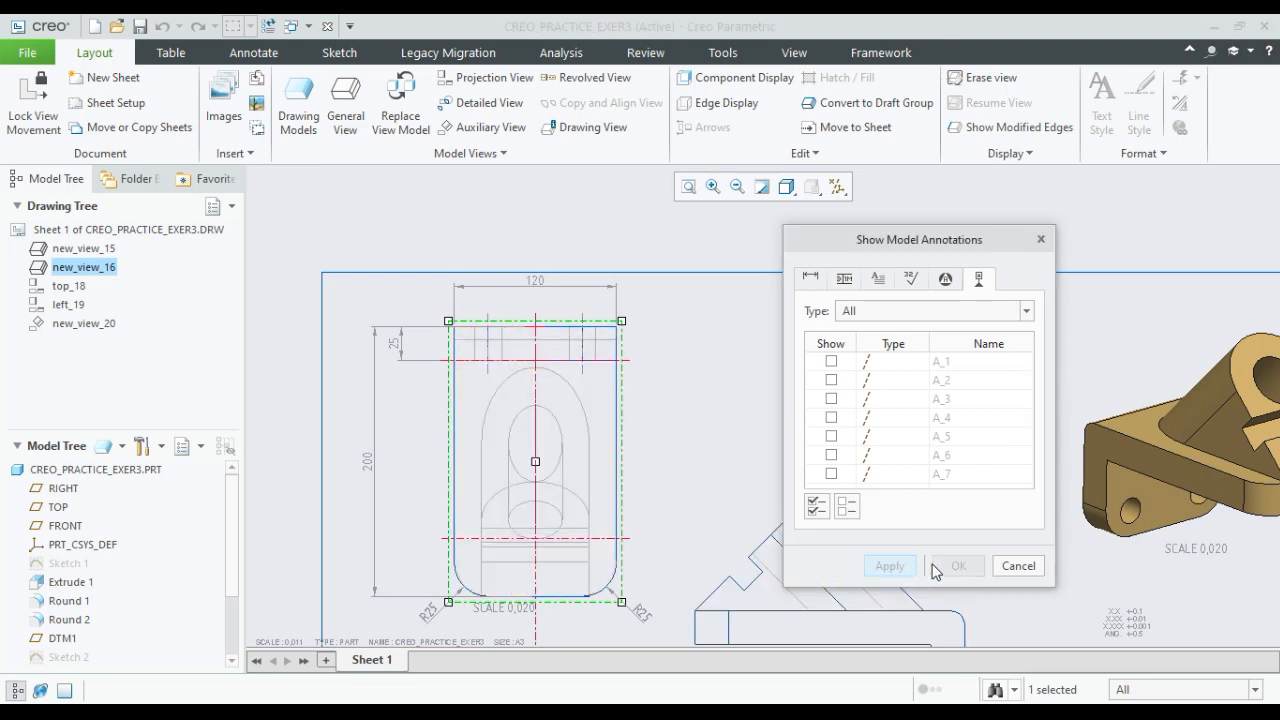
left_click(1004, 559)
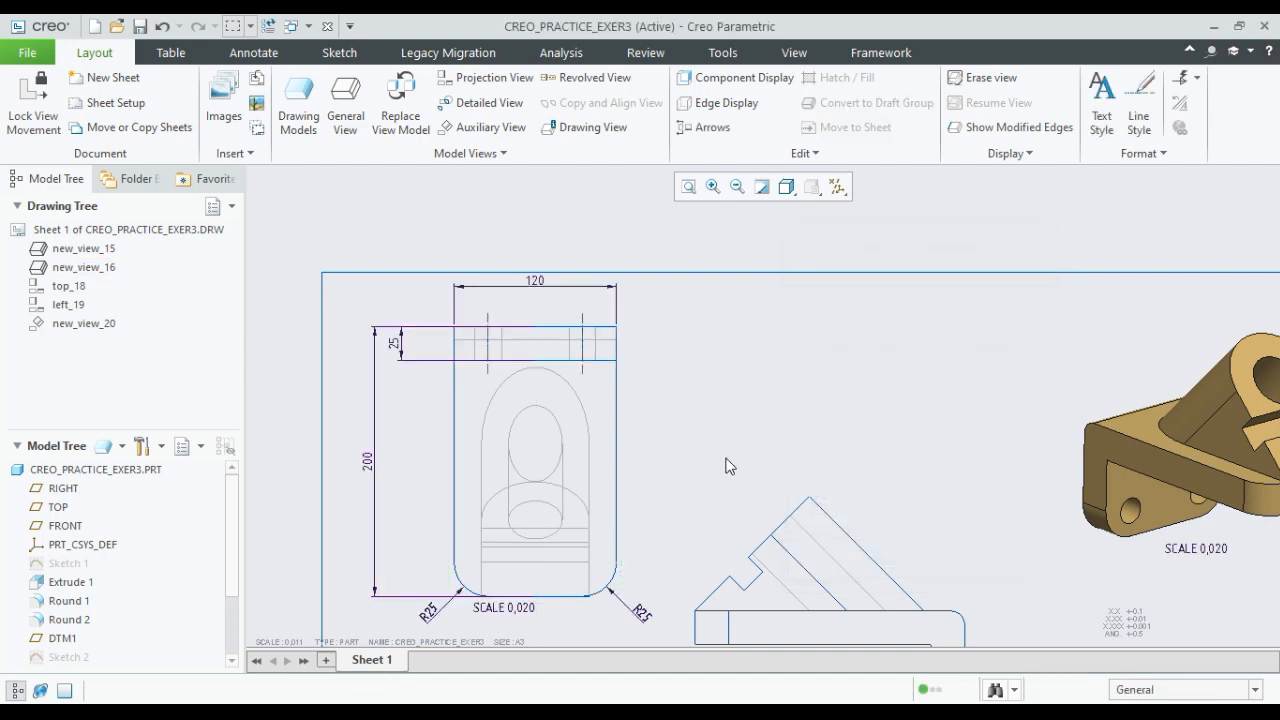
- Move the front view's scale note down so it sits clear of the view outline and the corner radius dimensions
scroll(730, 463, "up", 2)
middle_click_drag(736, 475, 678, 426)
scroll(591, 478, "down", 2)
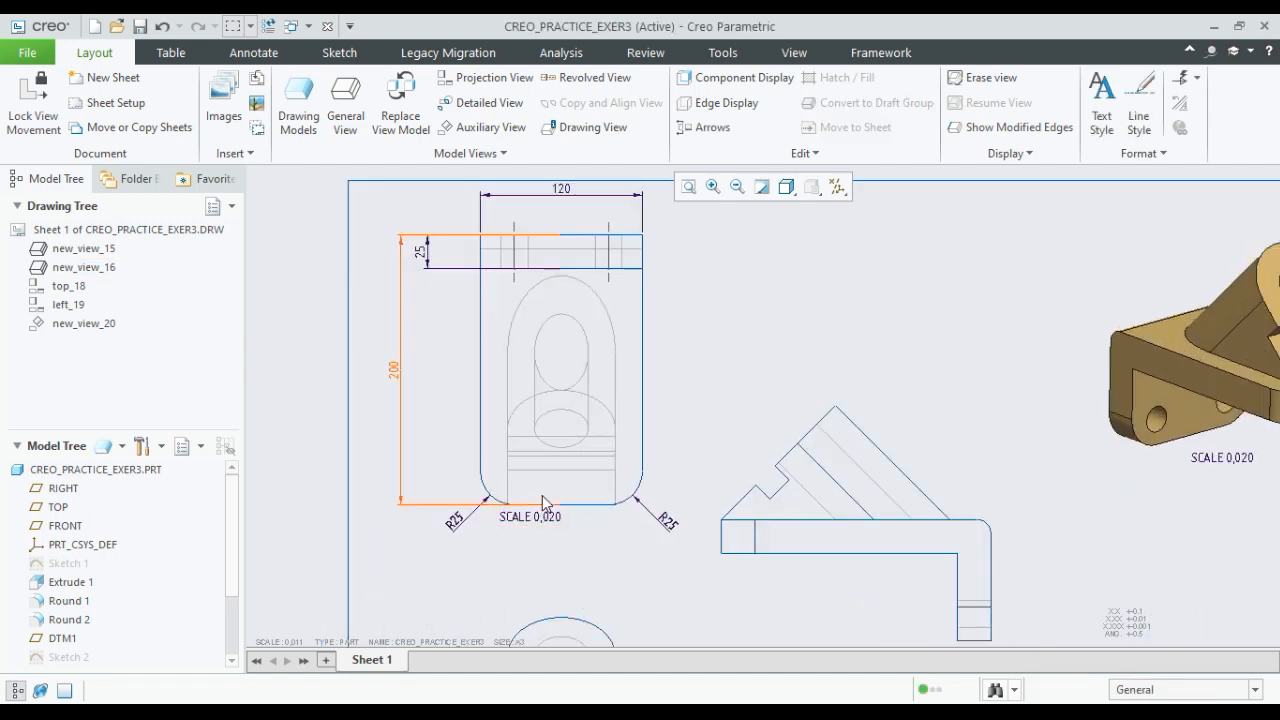
scroll(542, 495, "down", 2)
left_click(535, 536)
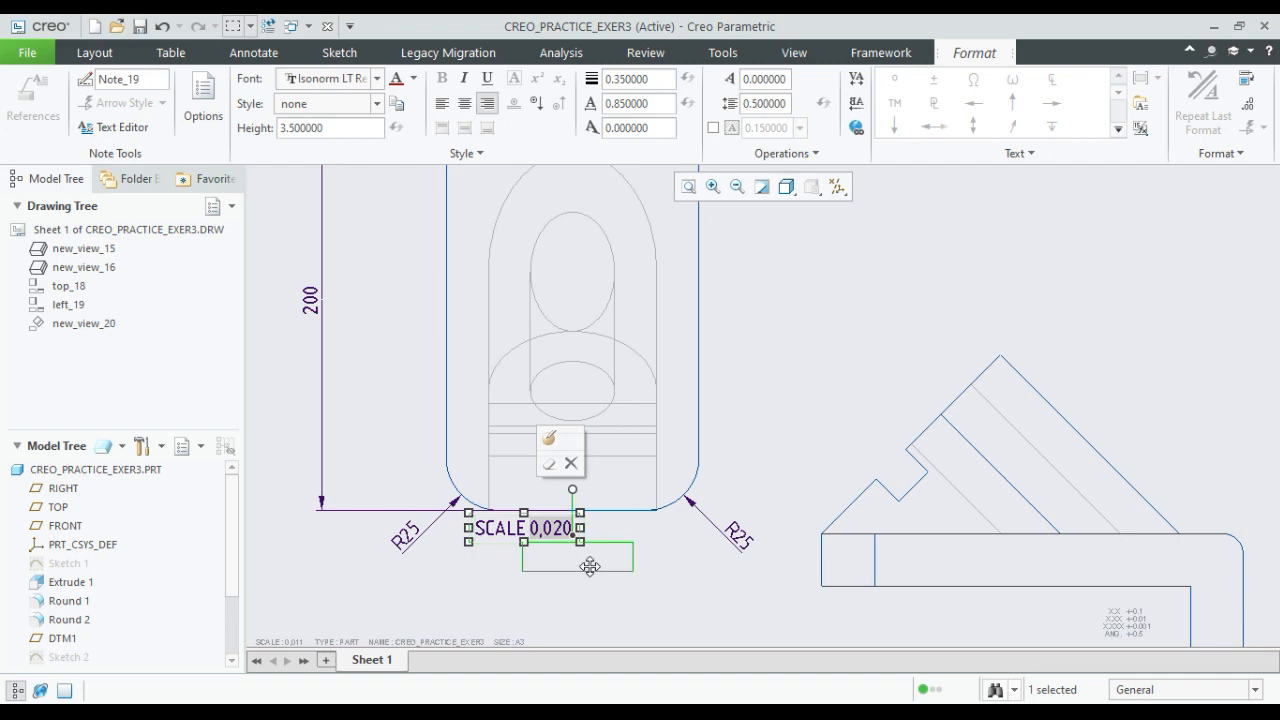
left_click_drag(590, 566, 590, 566)
left_click(689, 593)
- Preview the model dimensions of the projected view below the front view with Show Model Annotations
scroll(688, 555, "up", 2)
mouse_move(688, 555)
middle_mouse_down()
mouse_move(623, 426)
mouse_move(630, 436)
middle_mouse_up()
scroll(751, 493, "up", 1)
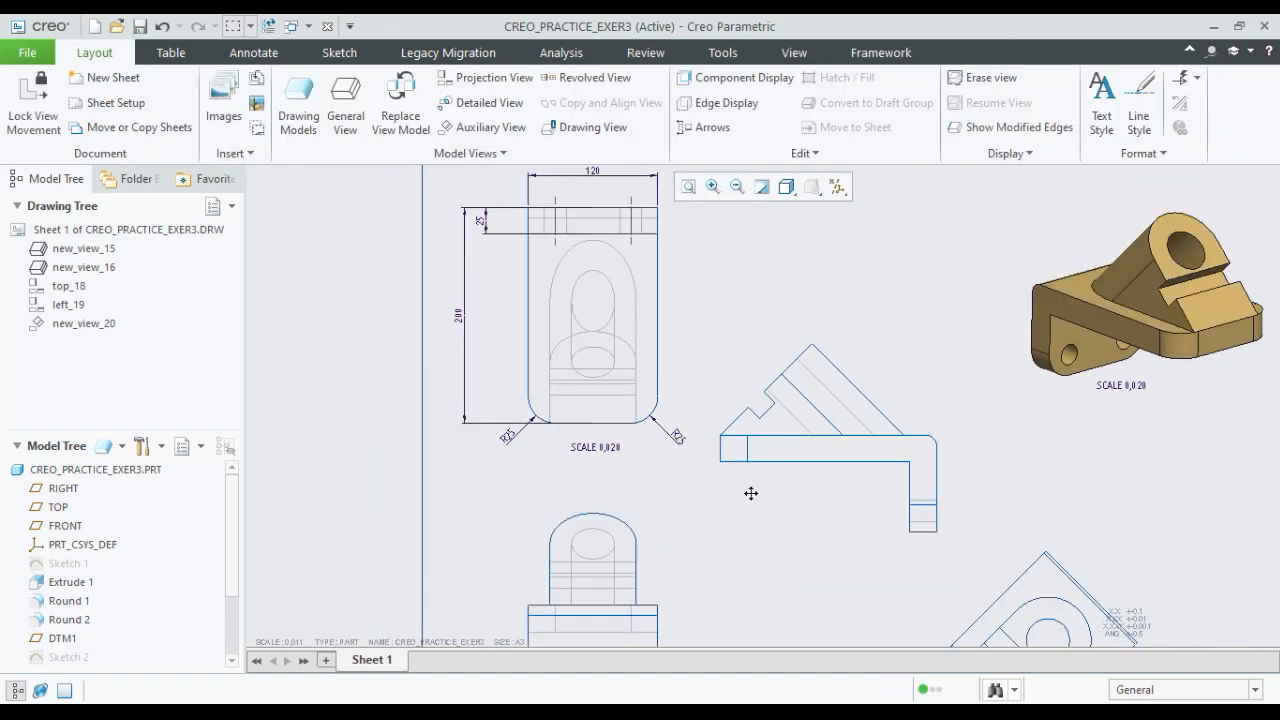
middle_click_drag(751, 493, 647, 446)
left_click(614, 411)
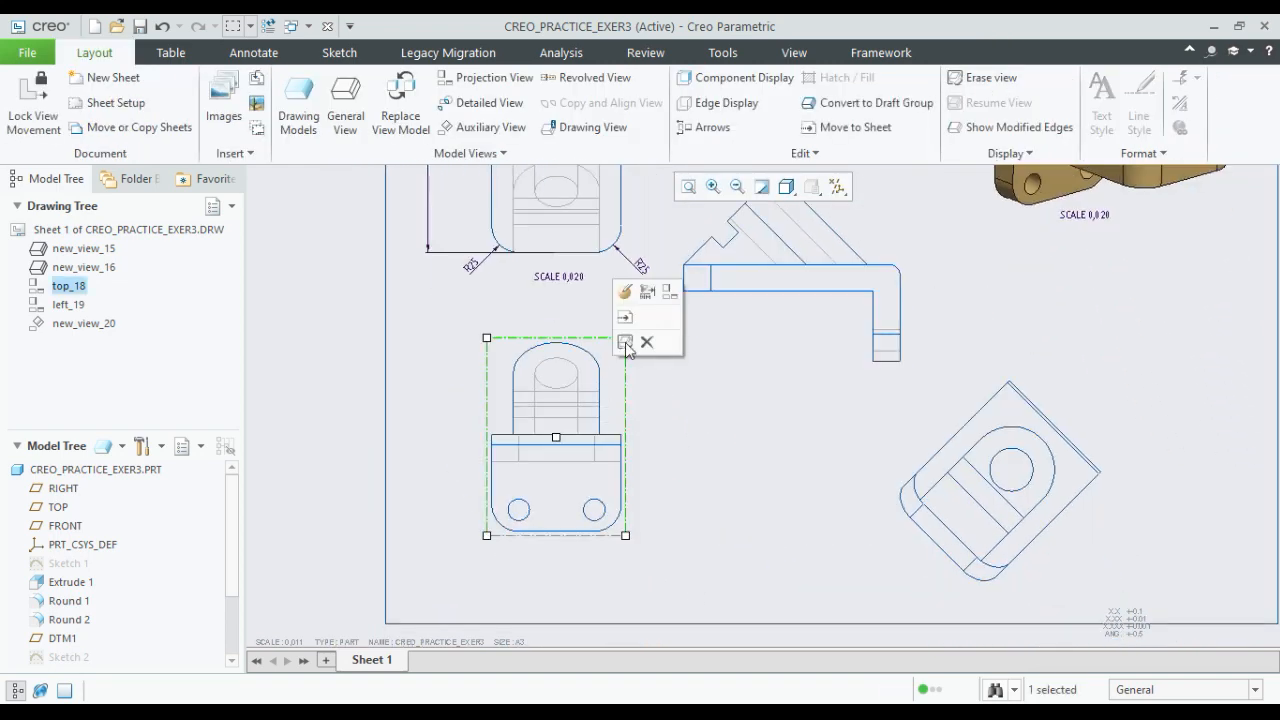
left_click(647, 292)
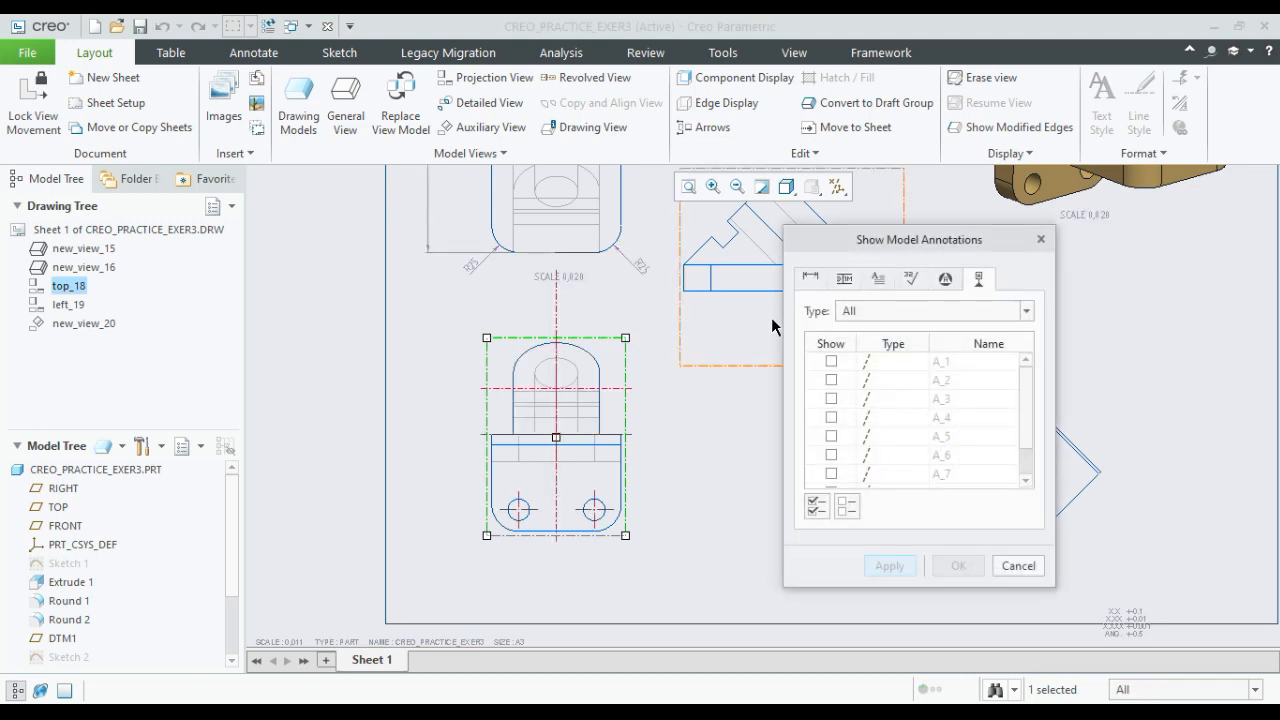
left_click(808, 278)
scroll(590, 320, "up", 2)
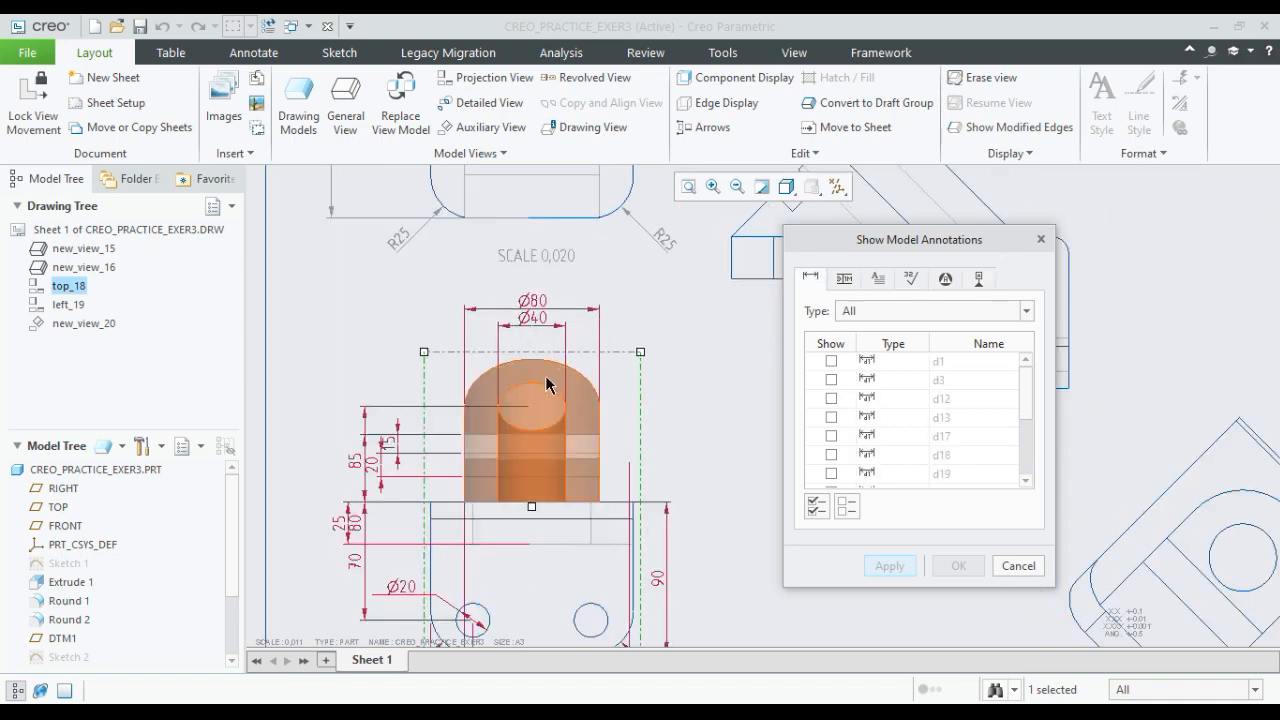
scroll(554, 508, "up", 3)
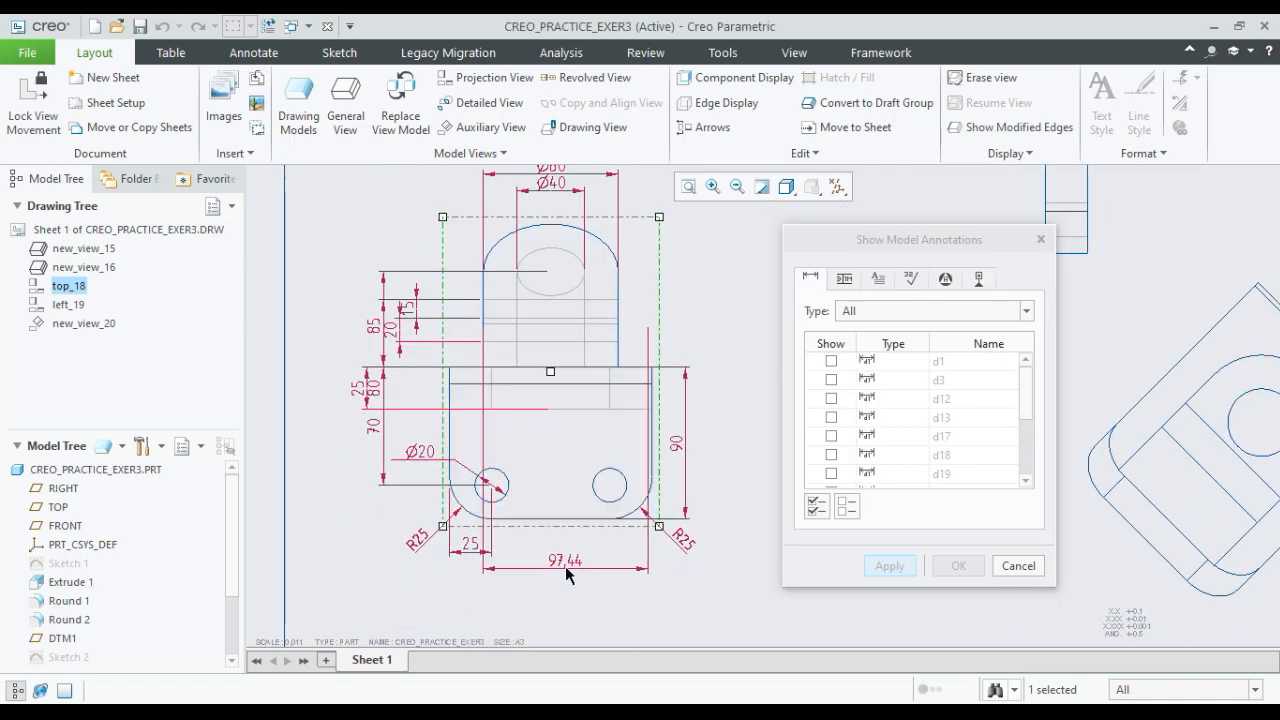
- Include the 25 hole edge offset and both R25 lower corner radii of the projected view below the front view
left_click(476, 537)
middle_click_drag(443, 580, 388, 573)
left_click(754, 517)
scroll(730, 480, "down", 3)
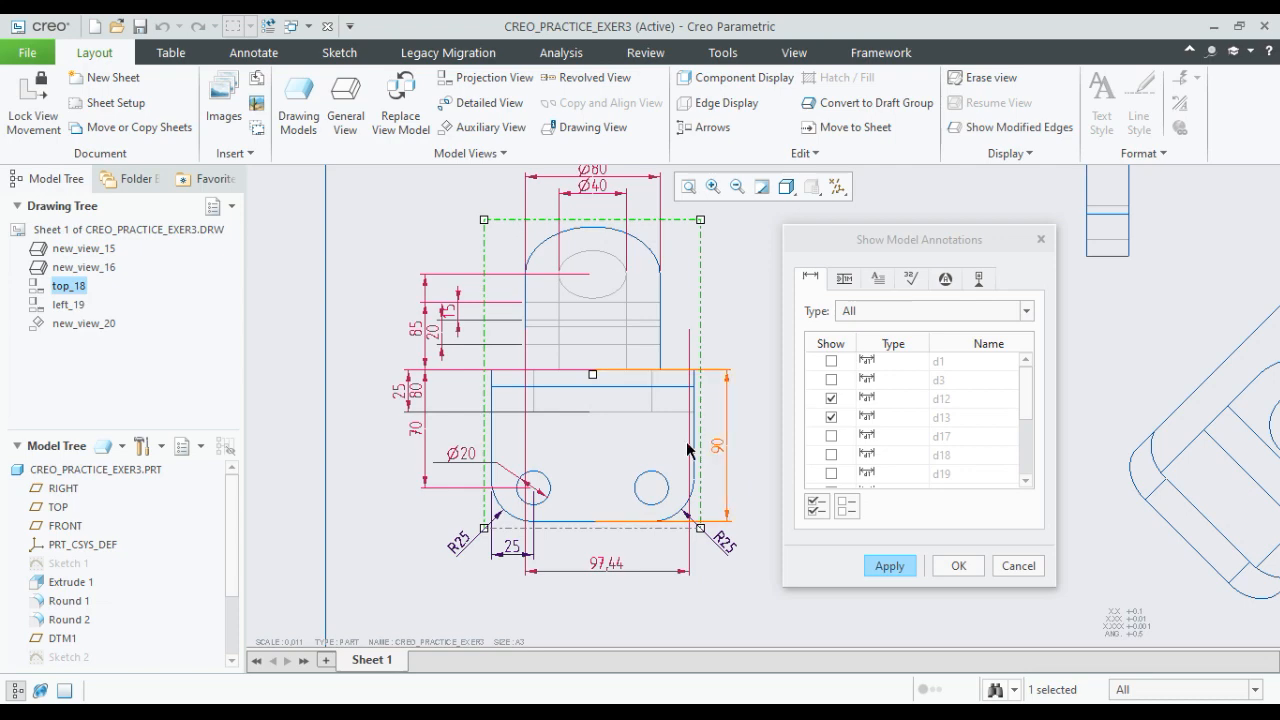
- Include the 90 flange height, the Ø20 hole diameter and the 70 hole distance, and apply the selected dimensions
left_click(694, 450)
scroll(460, 470, "up", 3)
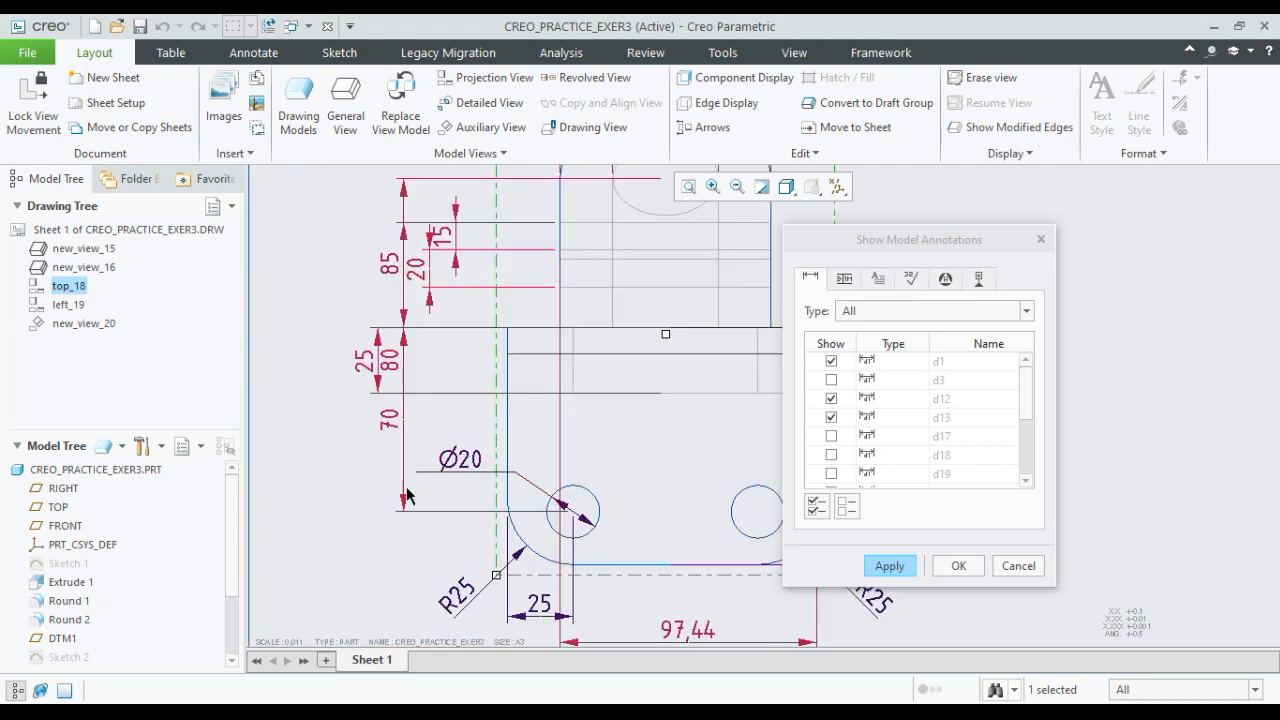
scroll(378, 500, "down", 2)
scroll(380, 500, "up", 3)
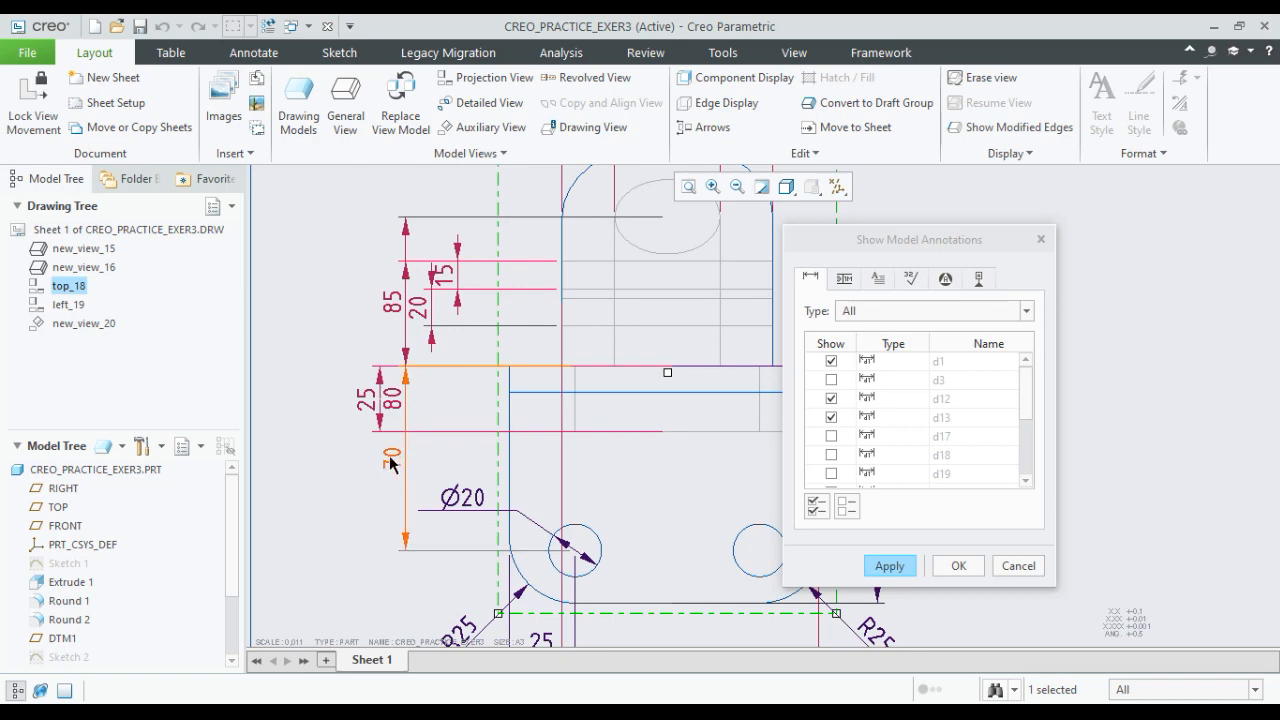
scroll(360, 480, "down", 3)
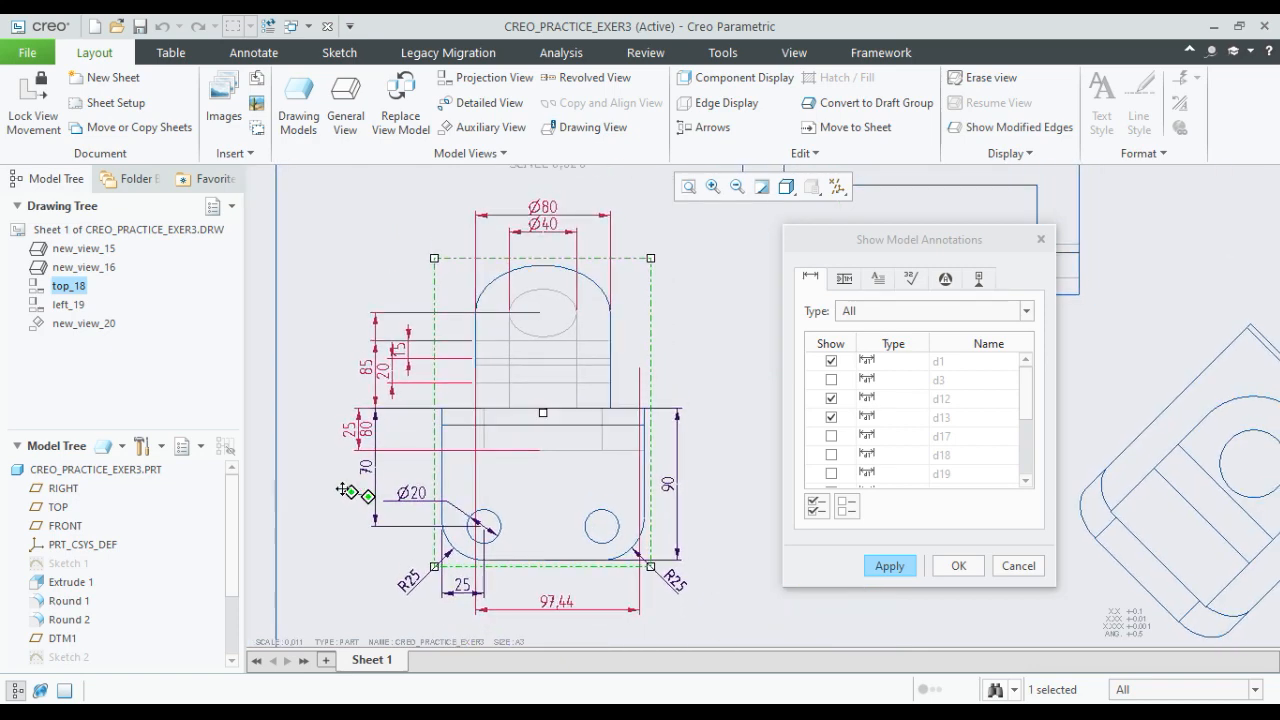
middle_click_drag(343, 490, 355, 474)
left_click(884, 563)
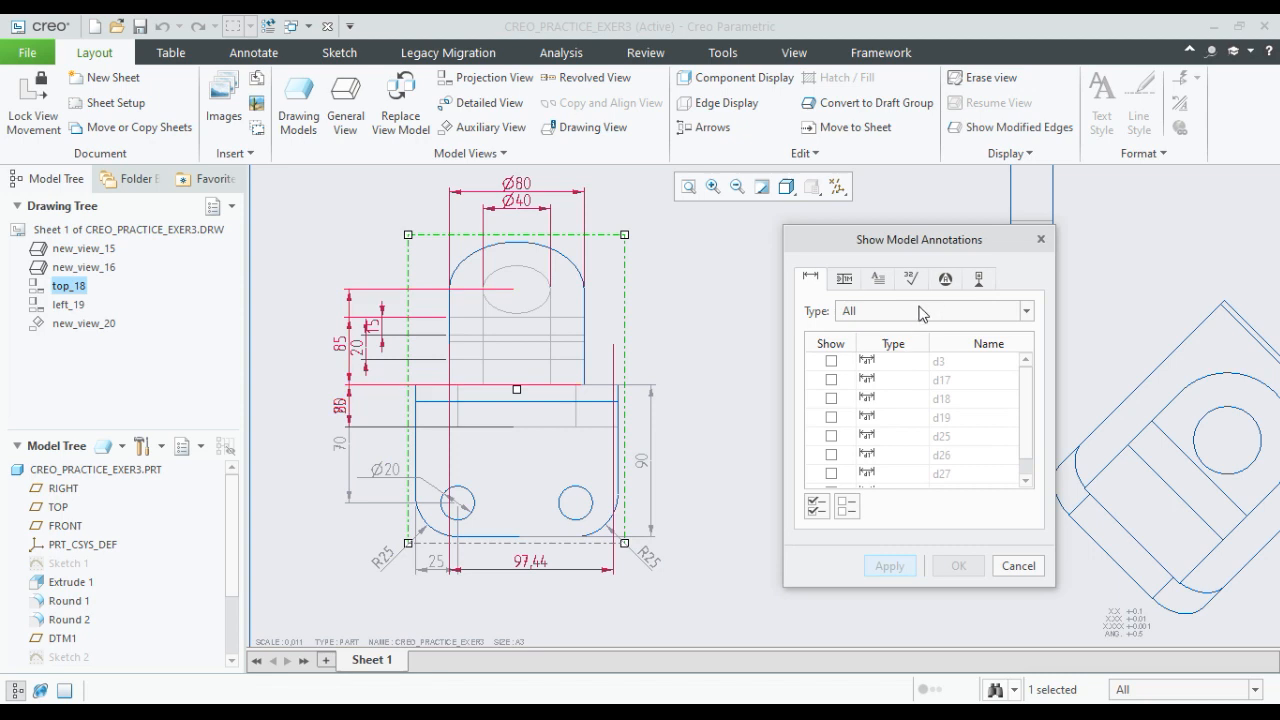
- Show the axes of the two flange holes in the lower projected view, apply them and close the model annotations
left_click(979, 280)
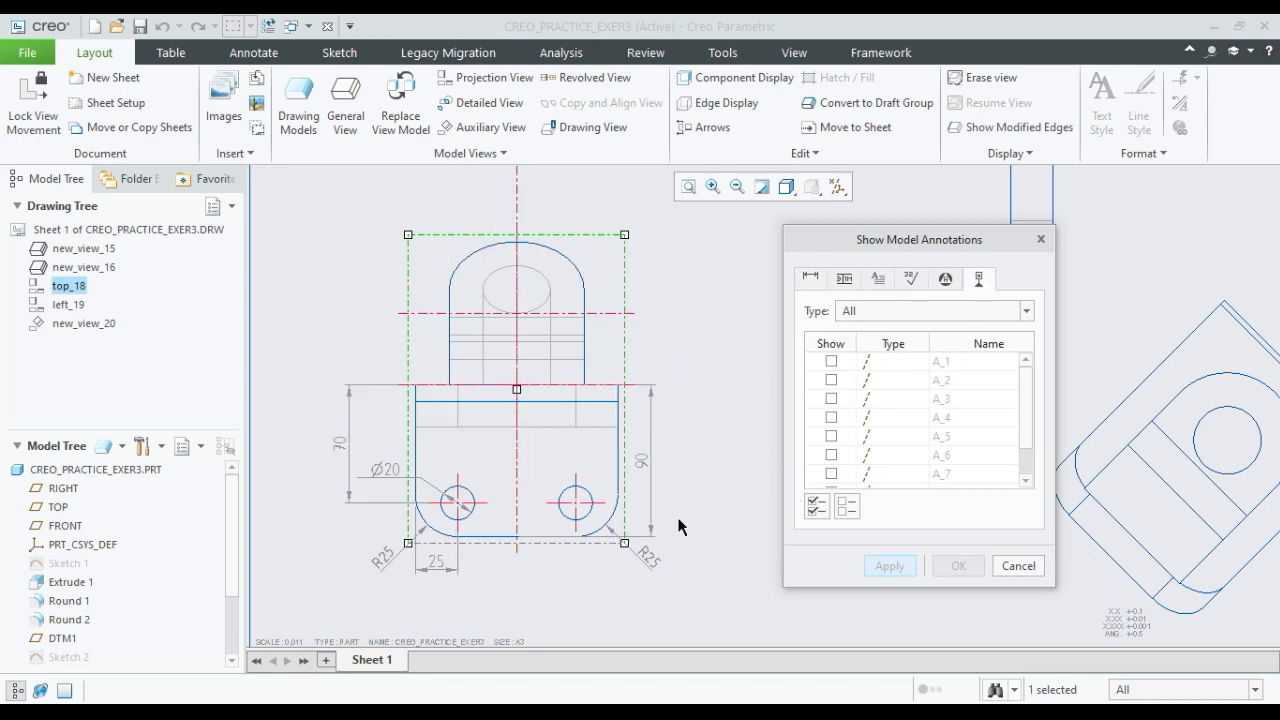
scroll(567, 549, "up", 4)
left_click(354, 480)
left_click(880, 566)
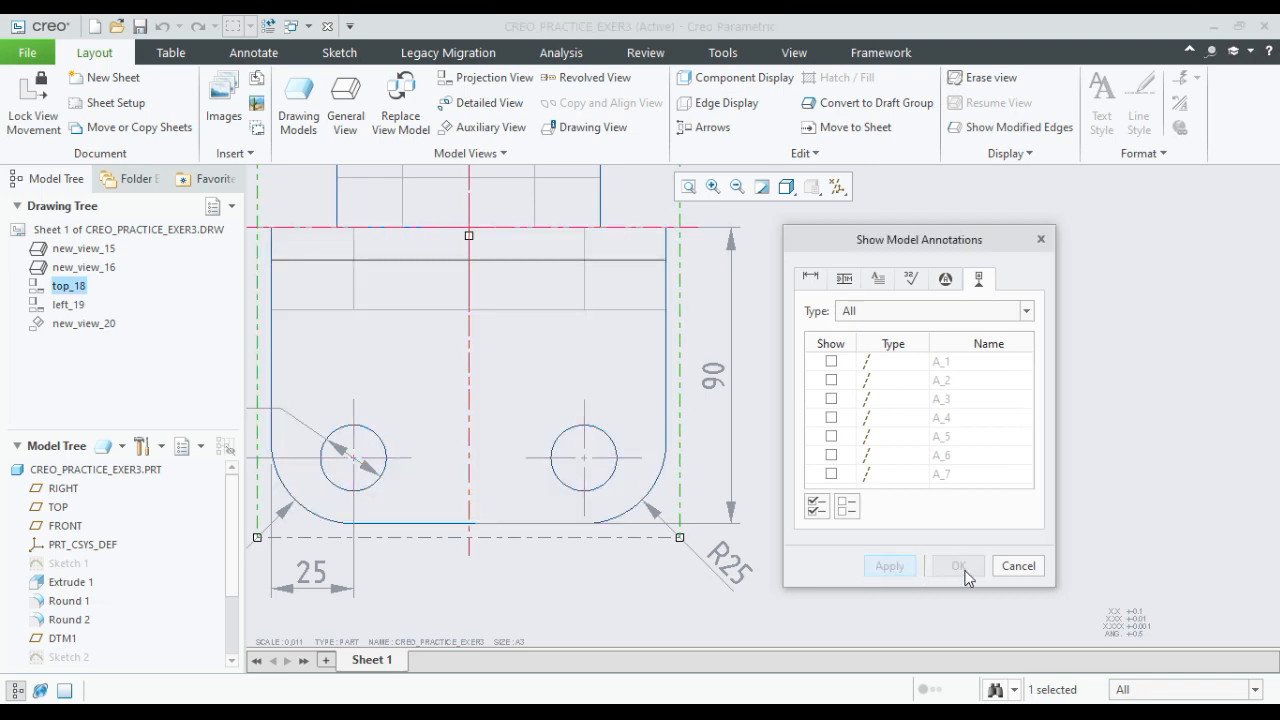
left_click(1017, 566)
scroll(784, 428, "down", 5)
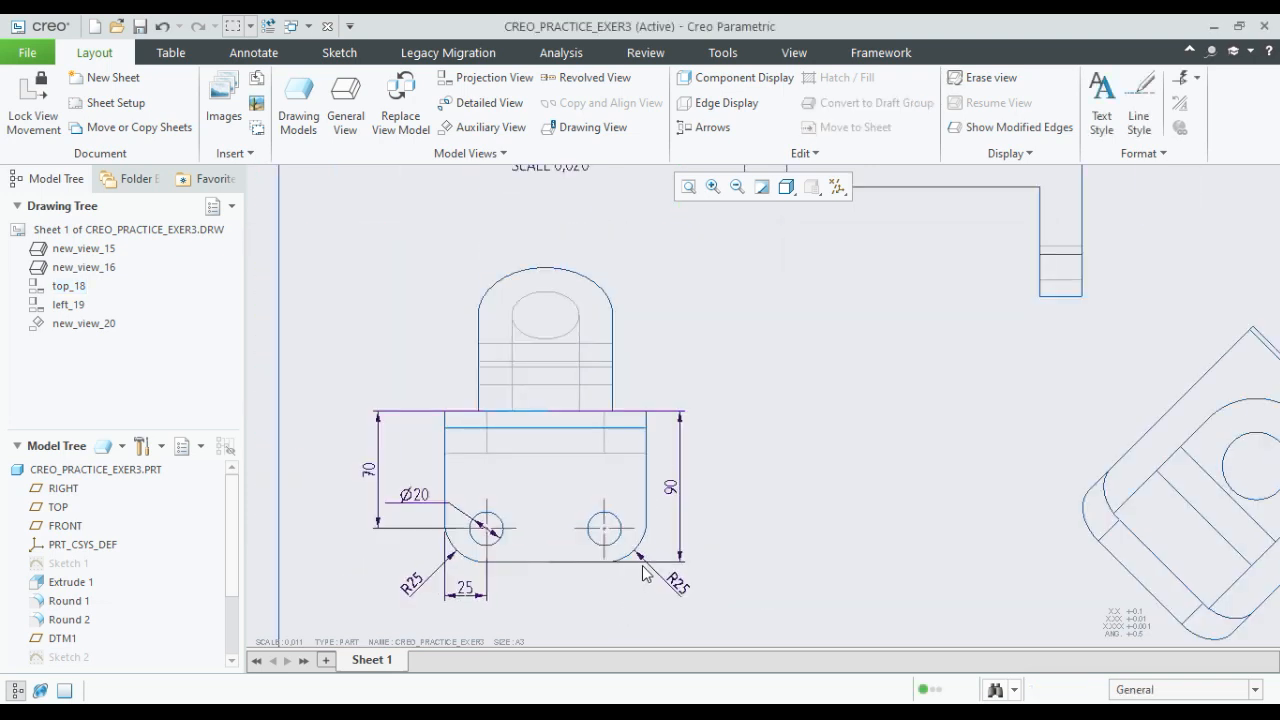
- Dimension the vertical distance from the left flange hole's centre to the bottom edge in the lower projected view
mouse_move(784, 428)
middle_mouse_down()
mouse_move(779, 415)
mouse_move(649, 507)
mouse_move(586, 526)
middle_mouse_up()
middle_click_drag(665, 410, 669, 563)
scroll(668, 560, "down", 1)
scroll(694, 403, "up", 1)
scroll(697, 410, "down", 2)
scroll(519, 595, "up", 4)
middle_click_drag(553, 544, 568, 487)
left_click(162, 52)
left_click(240, 52)
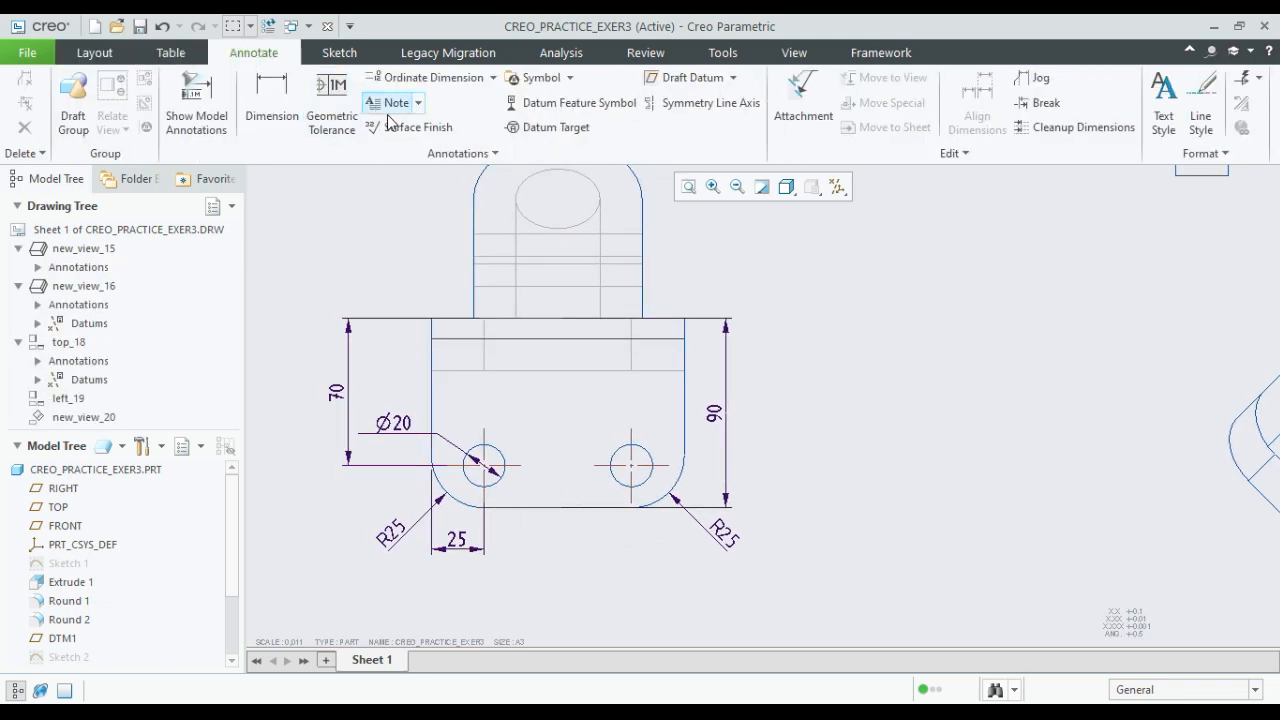
left_click(276, 113)
scroll(508, 517, "up", 2)
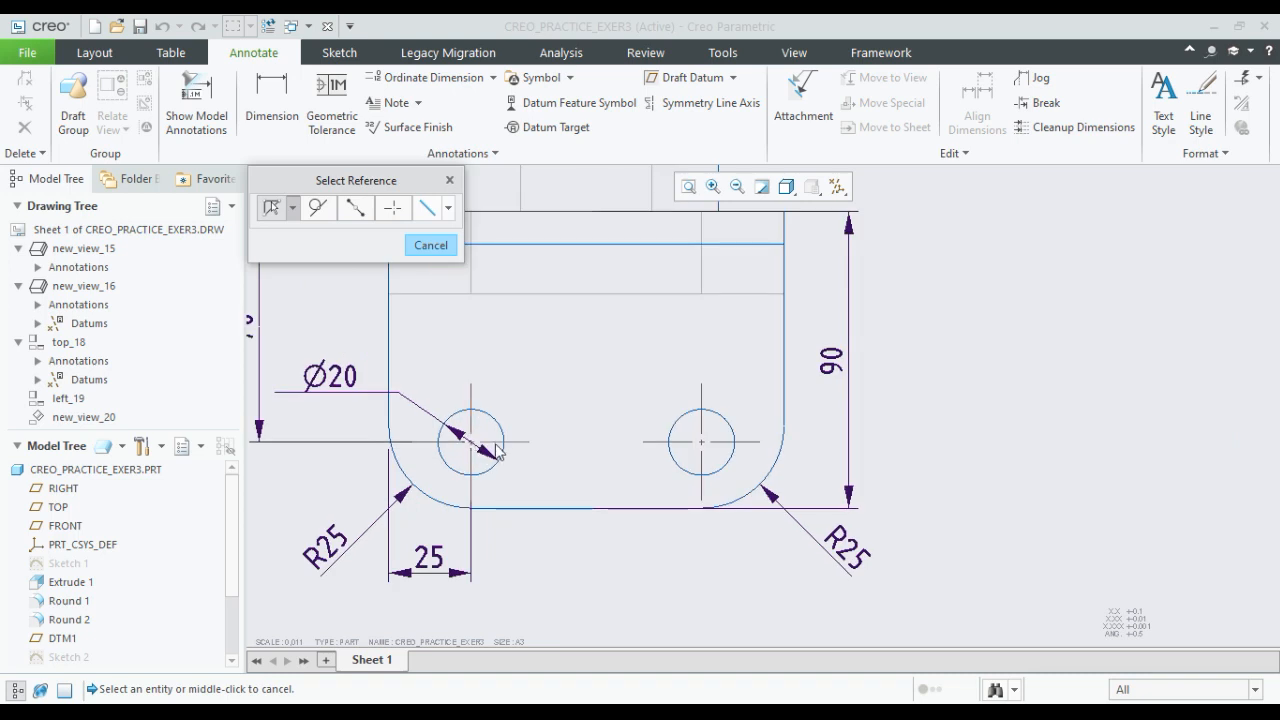
left_click(503, 459)
left_click(552, 507, "ctrl")
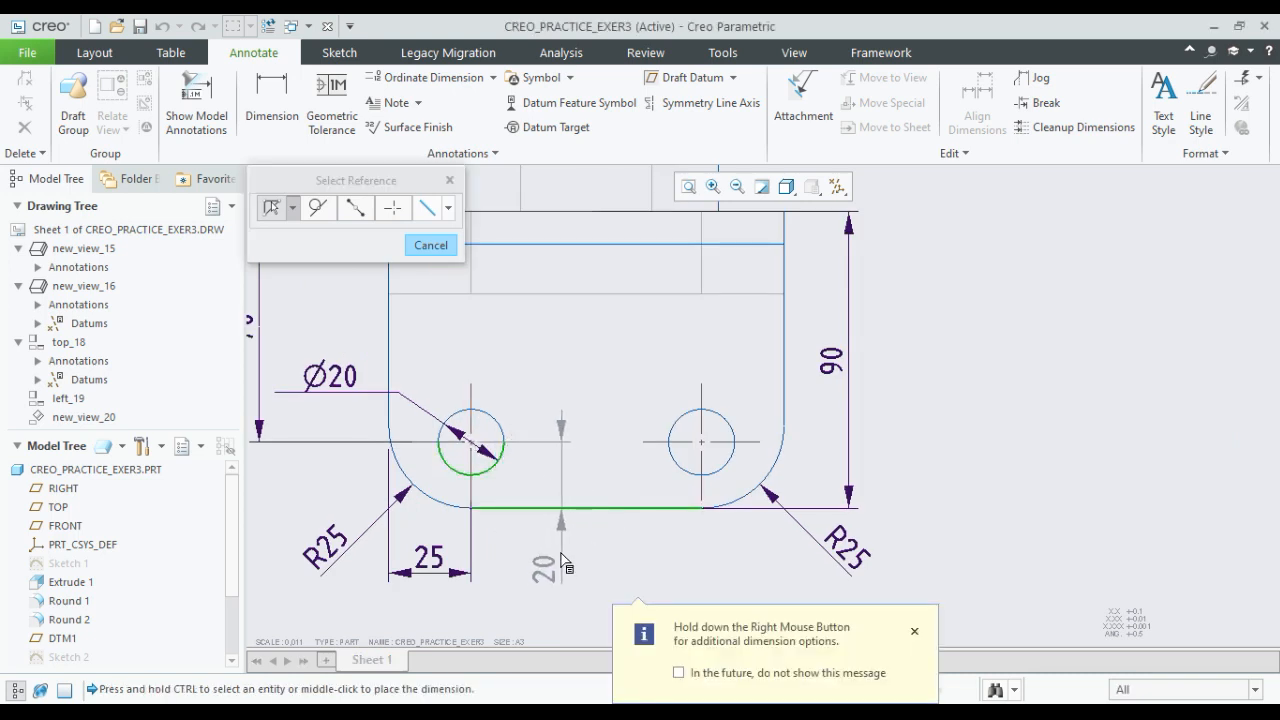
middle_click(562, 563)
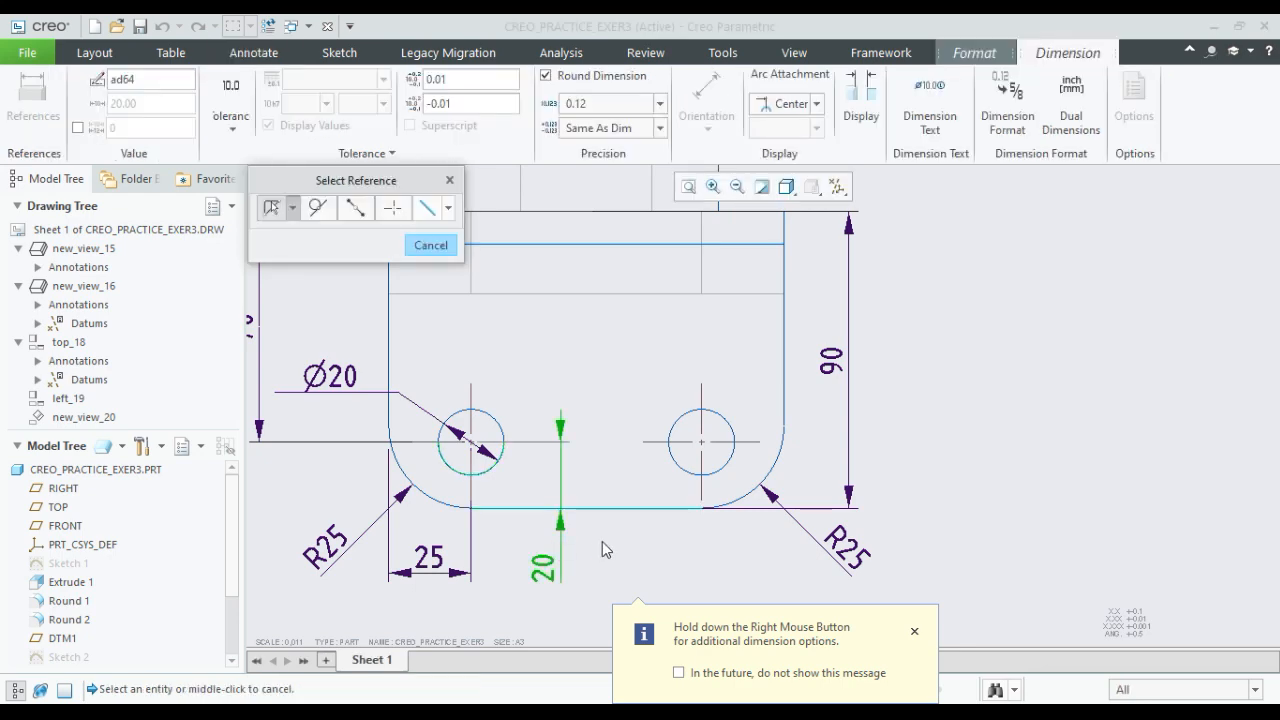
left_click(431, 245)
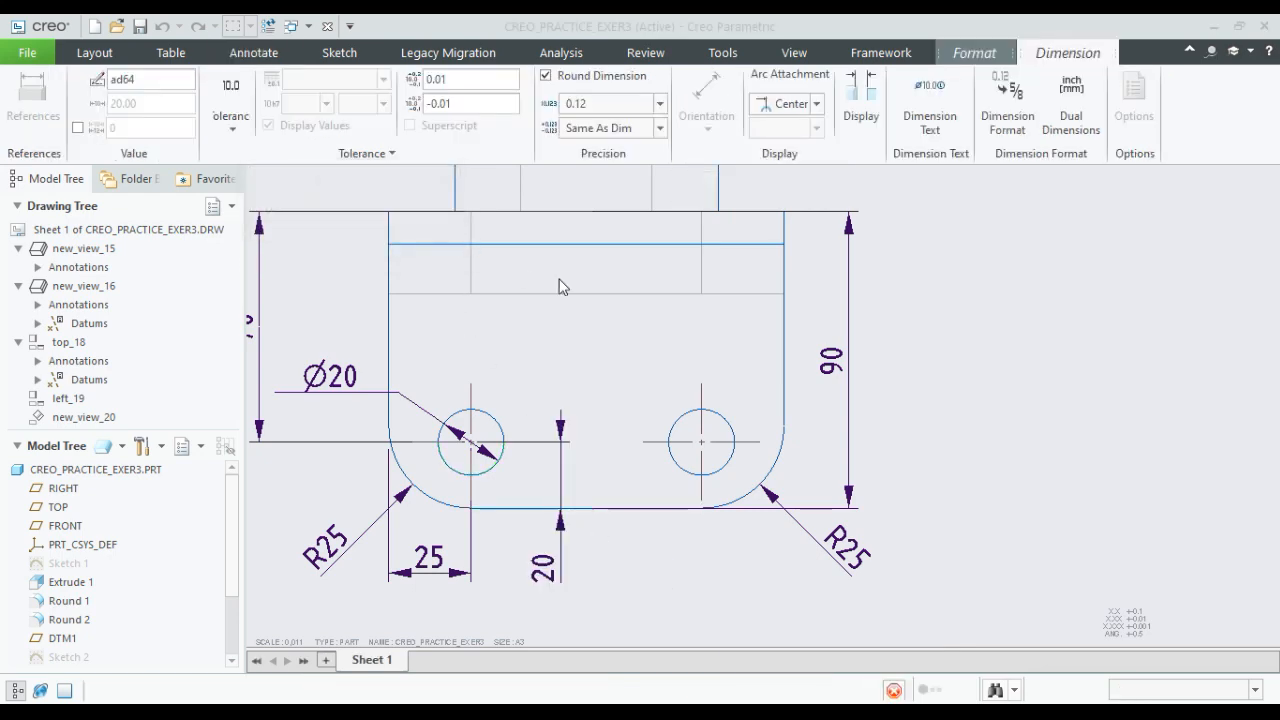
- Show the R10 outer bend radius from the side view's model dimensions, apply it and close the model annotations
scroll(940, 411, "up", 6)
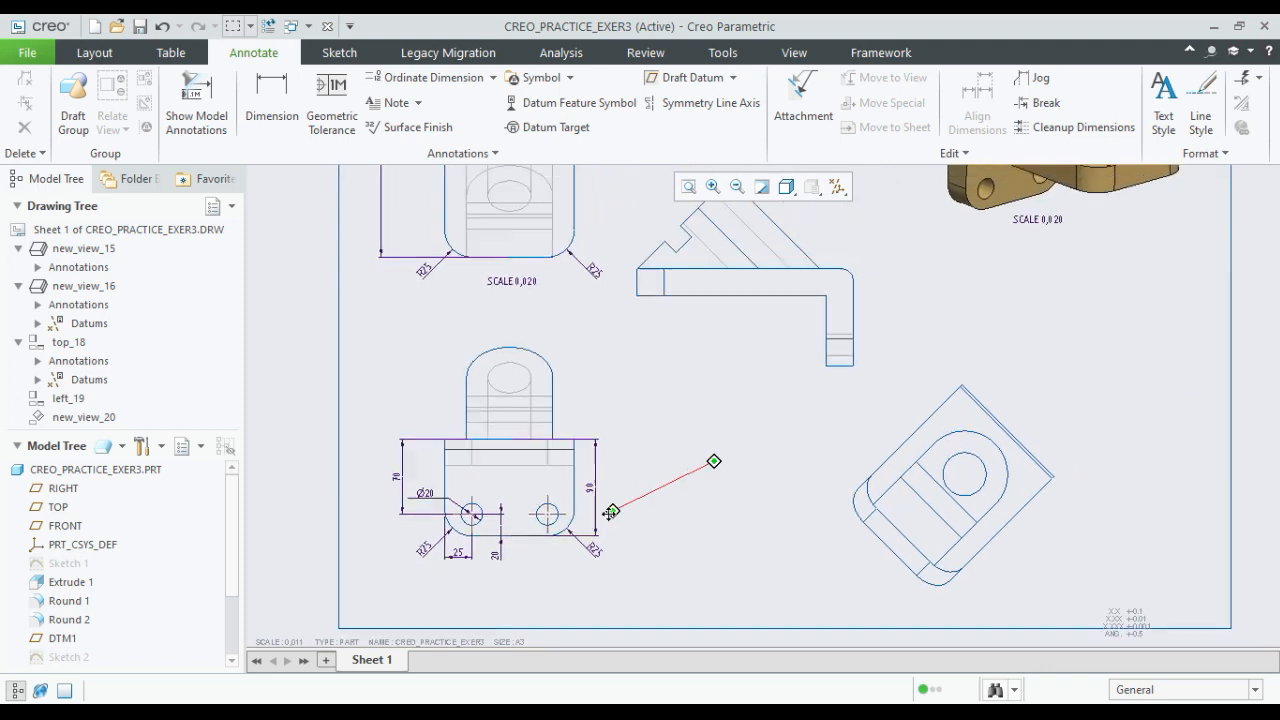
middle_click_drag(726, 335, 676, 481)
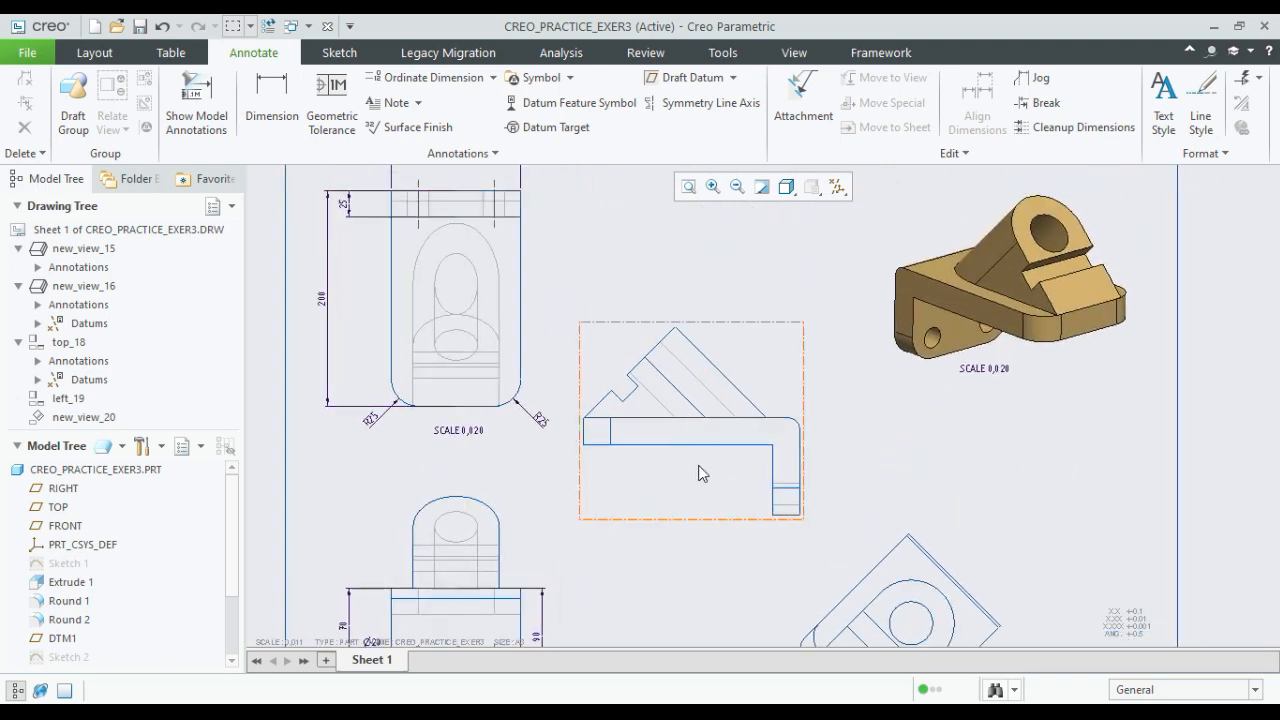
left_click(701, 474)
left_click(726, 377)
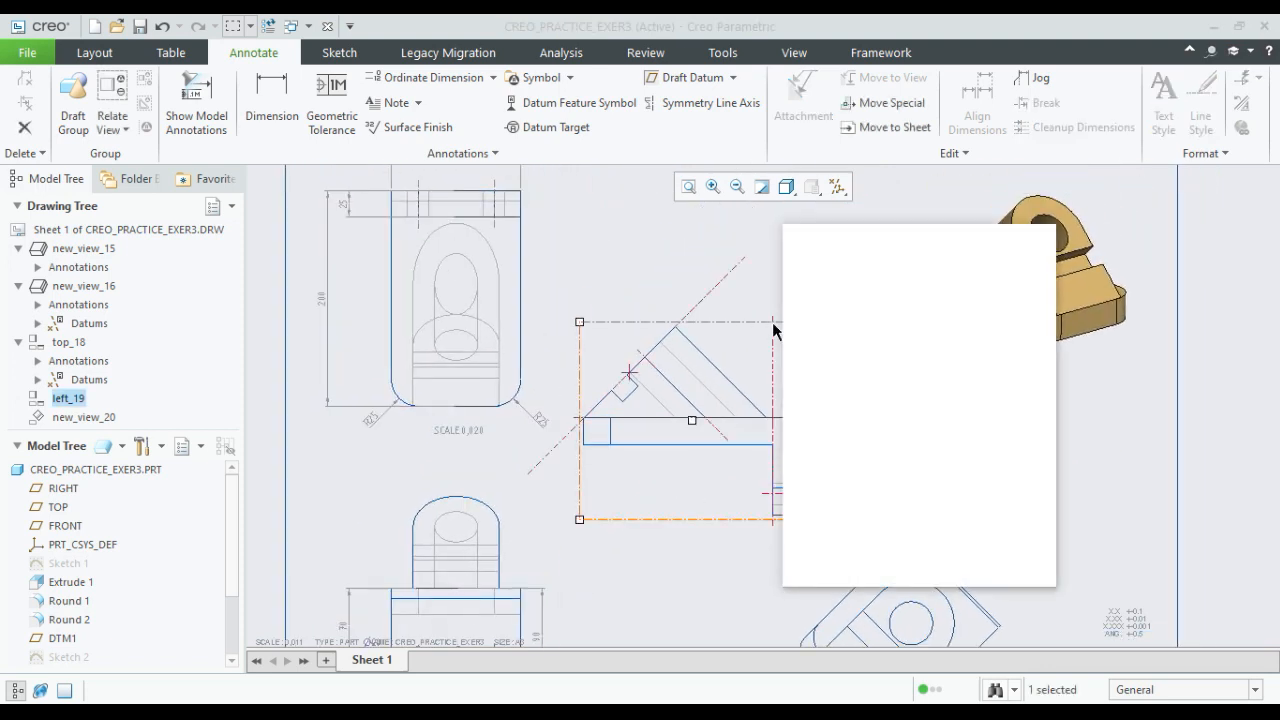
left_click(811, 280)
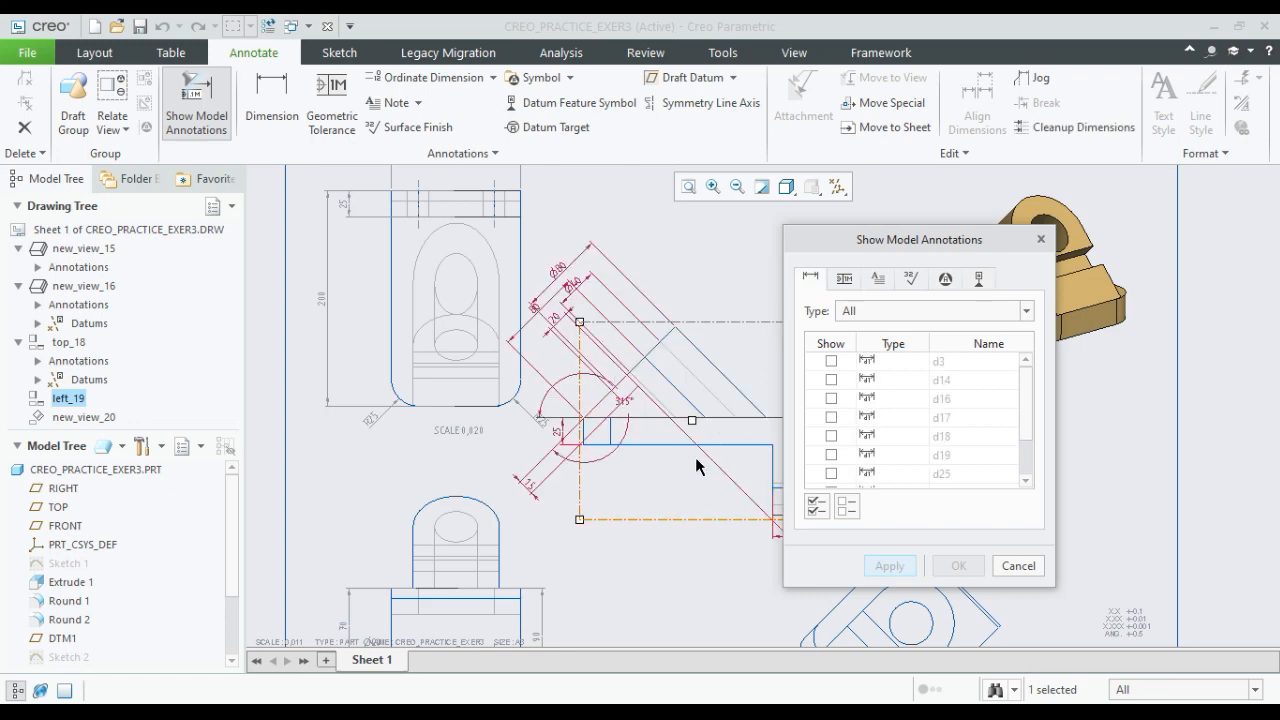
middle_click_drag(796, 466, 668, 470)
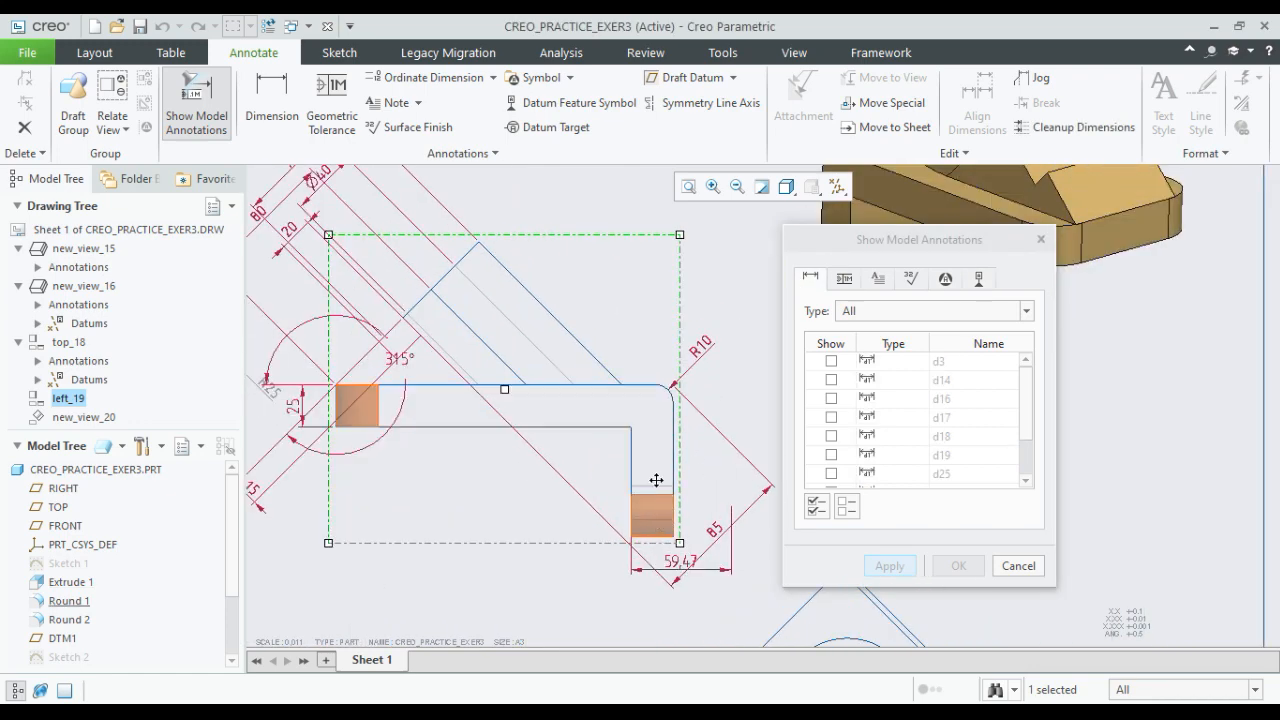
scroll(660, 480, "down", 3)
mouse_move(696, 497)
middle_mouse_down()
mouse_move(655, 492)
mouse_move(674, 557)
mouse_move(706, 566)
mouse_move(698, 477)
mouse_move(678, 440)
middle_mouse_up()
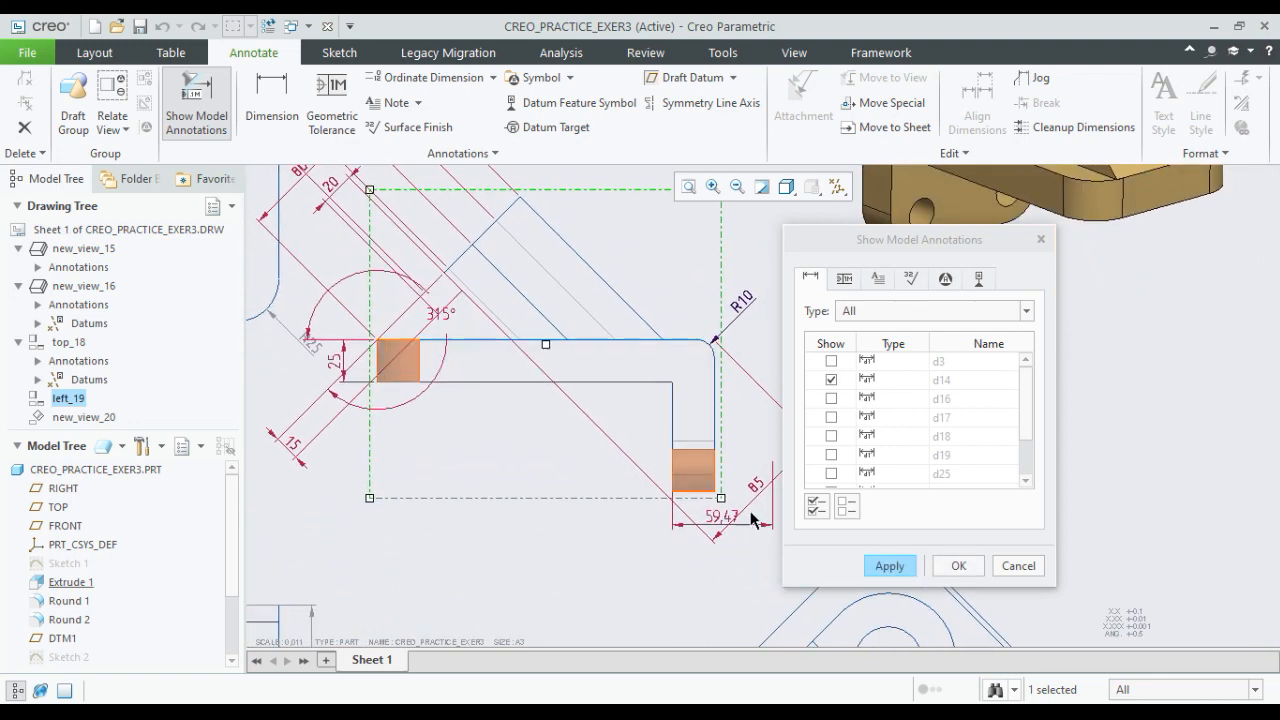
left_click(880, 565)
left_click(1014, 566)
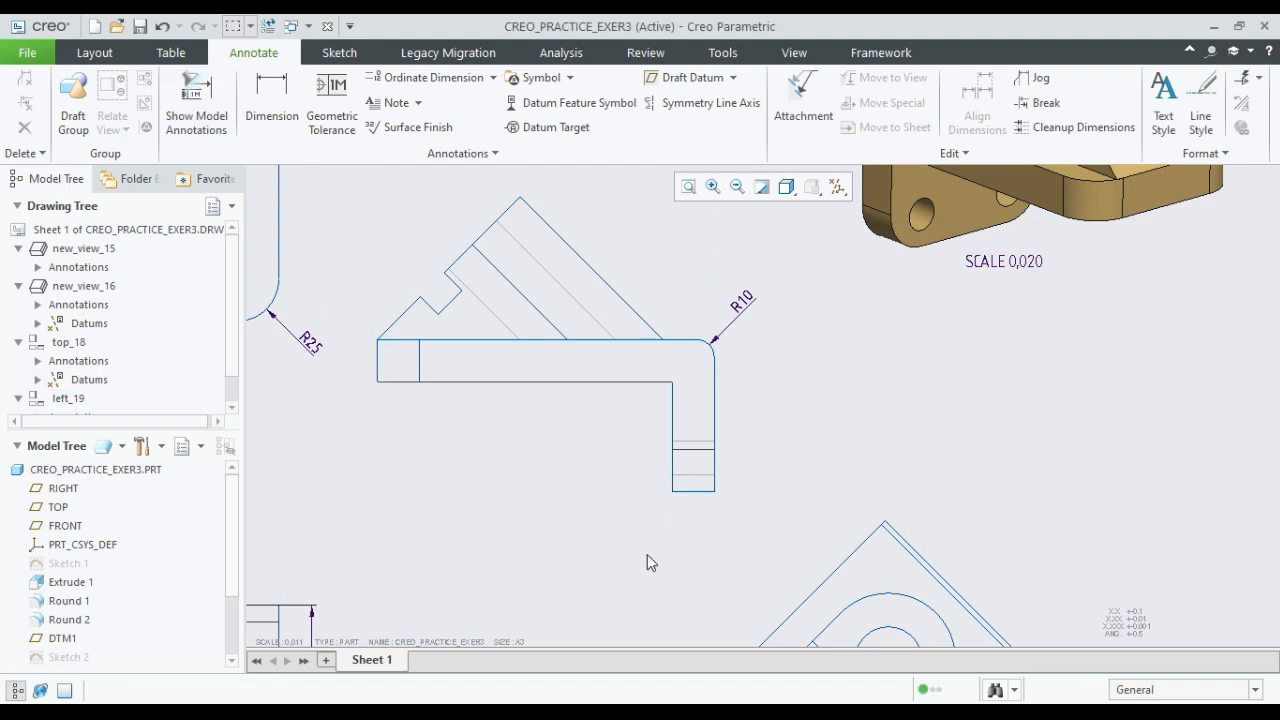
- Dimension the depth and the width of the notch in the sloped face of the angled boss in the side view
middle_click_drag(597, 501, 704, 527)
mouse_move(565, 410)
middle_mouse_down()
mouse_move(675, 475)
mouse_move(607, 426)
middle_mouse_up()
left_click(271, 95)
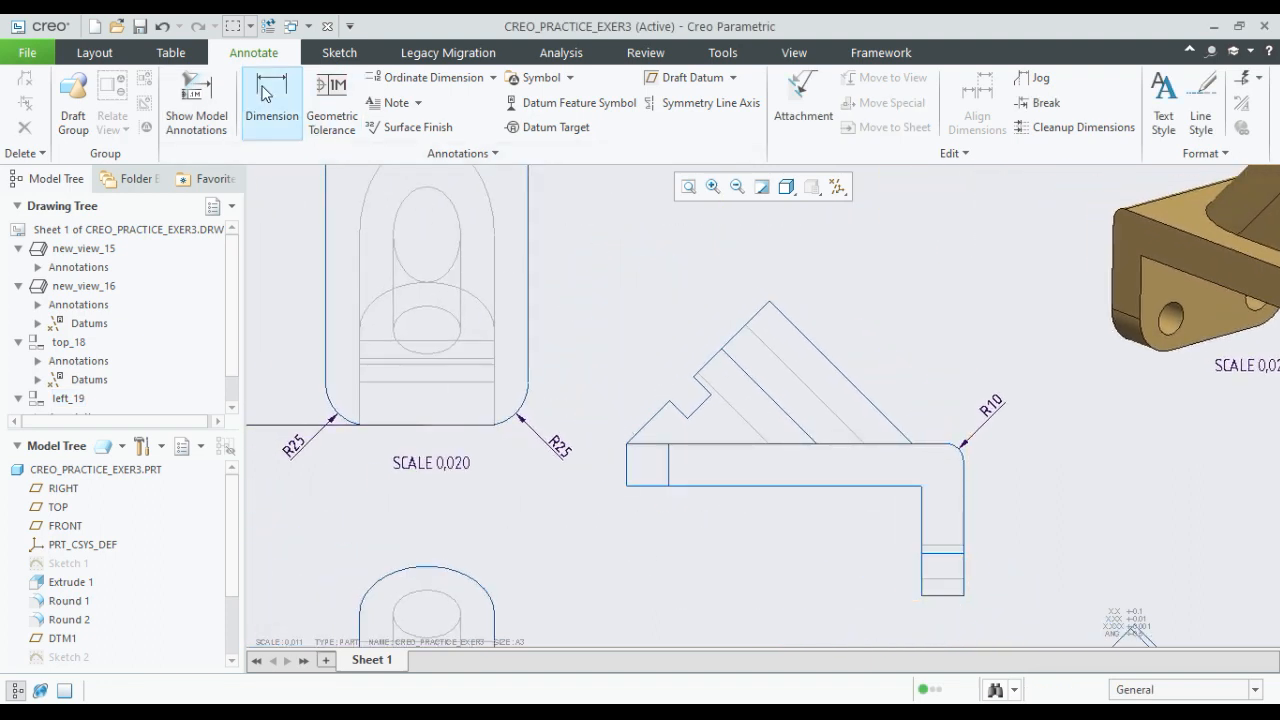
scroll(712, 401, "up", 3)
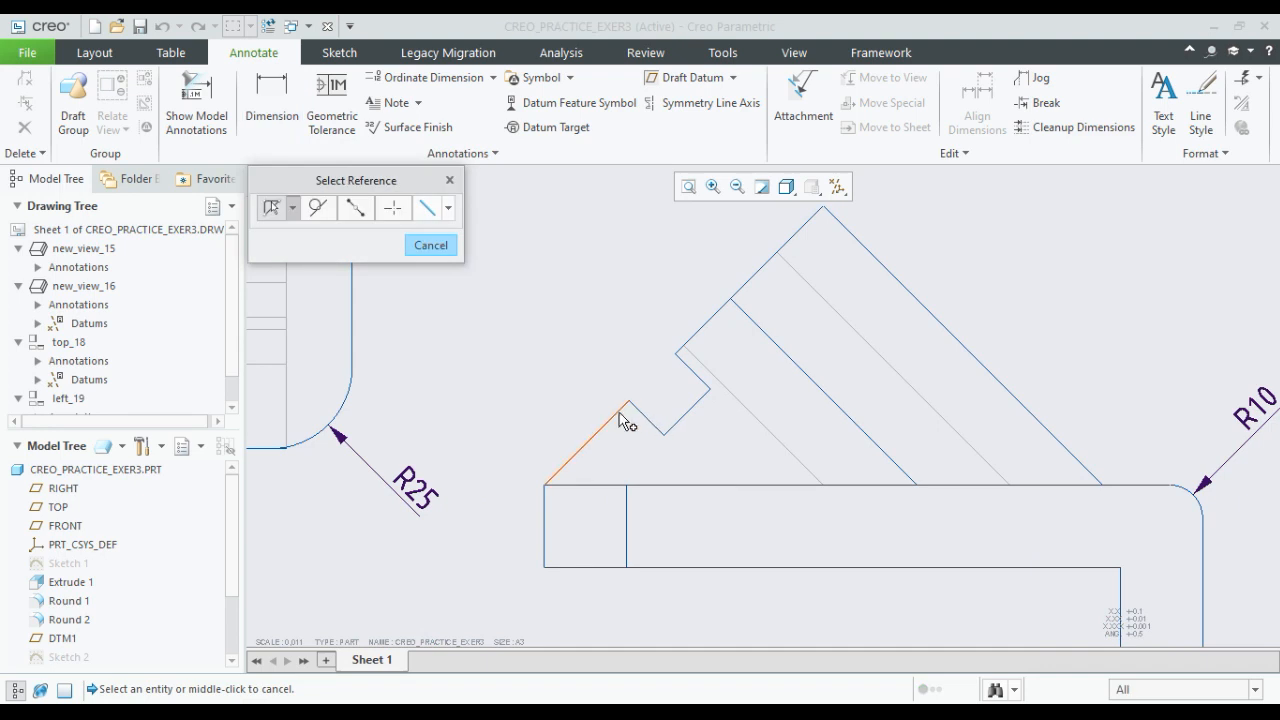
left_click(620, 420)
left_click(688, 412, "ctrl")
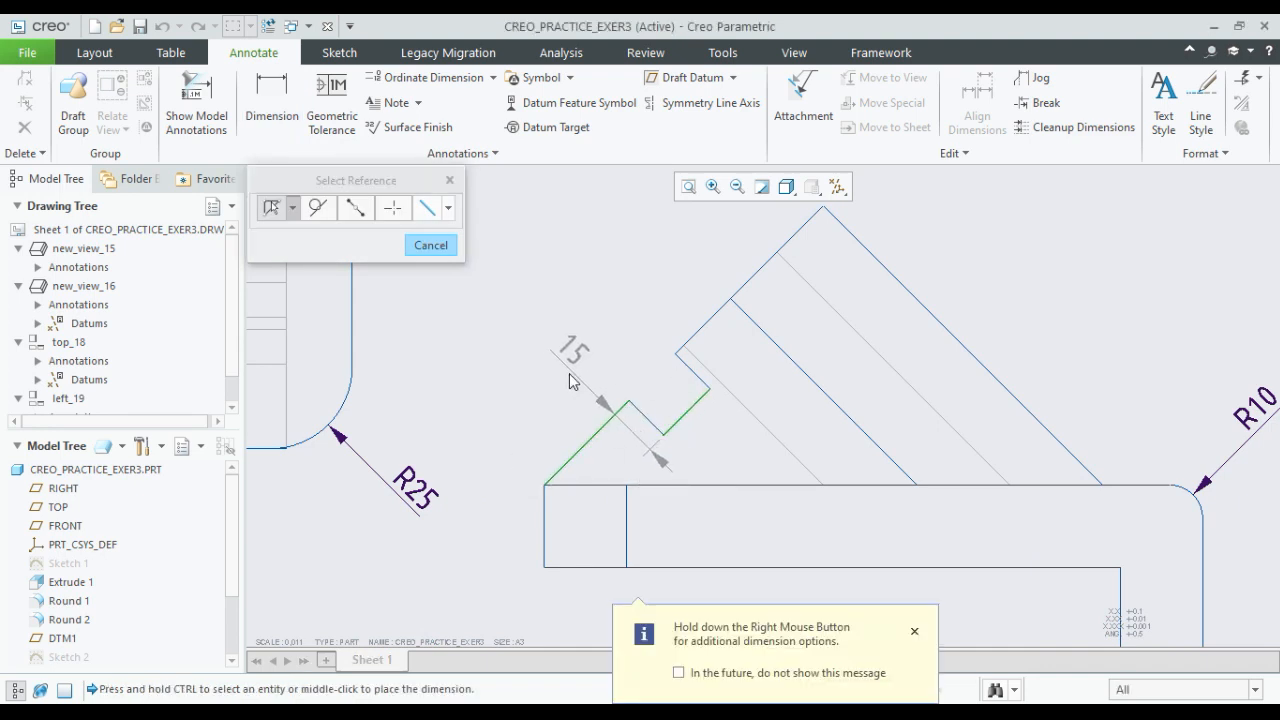
middle_click(564, 374)
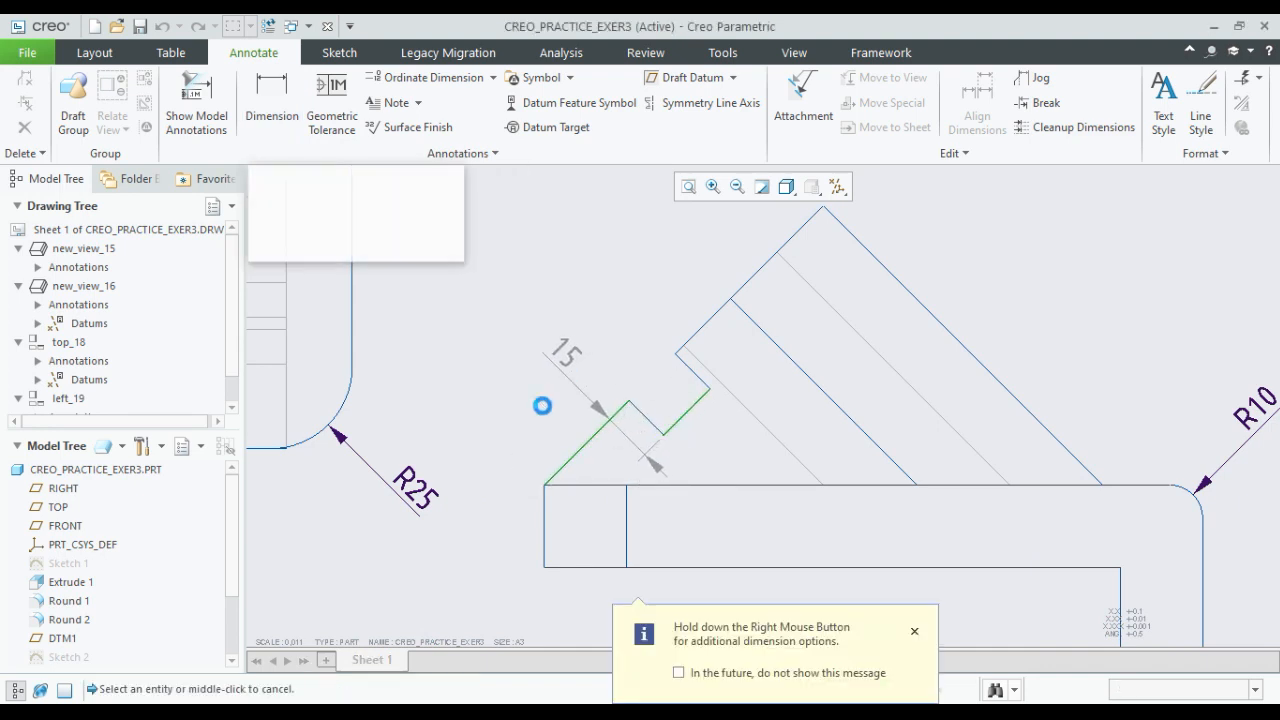
left_click(645, 423)
left_click(700, 376, "ctrl")
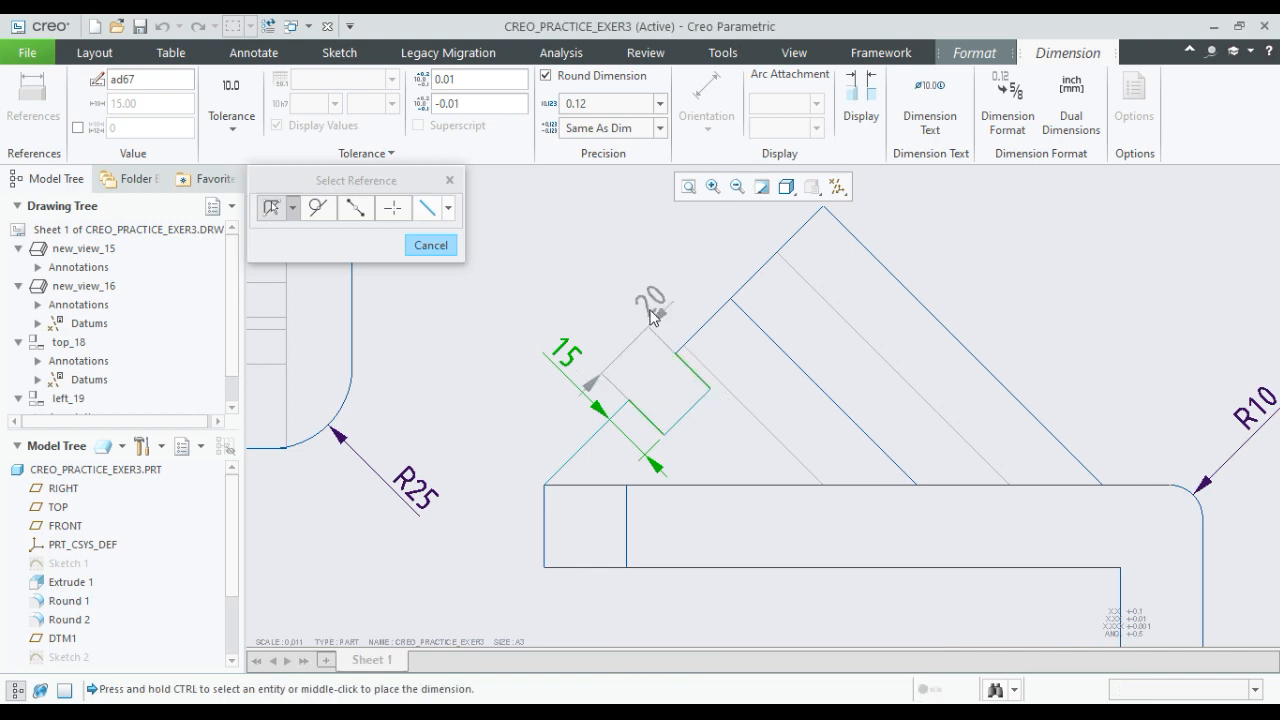
middle_click(687, 297)
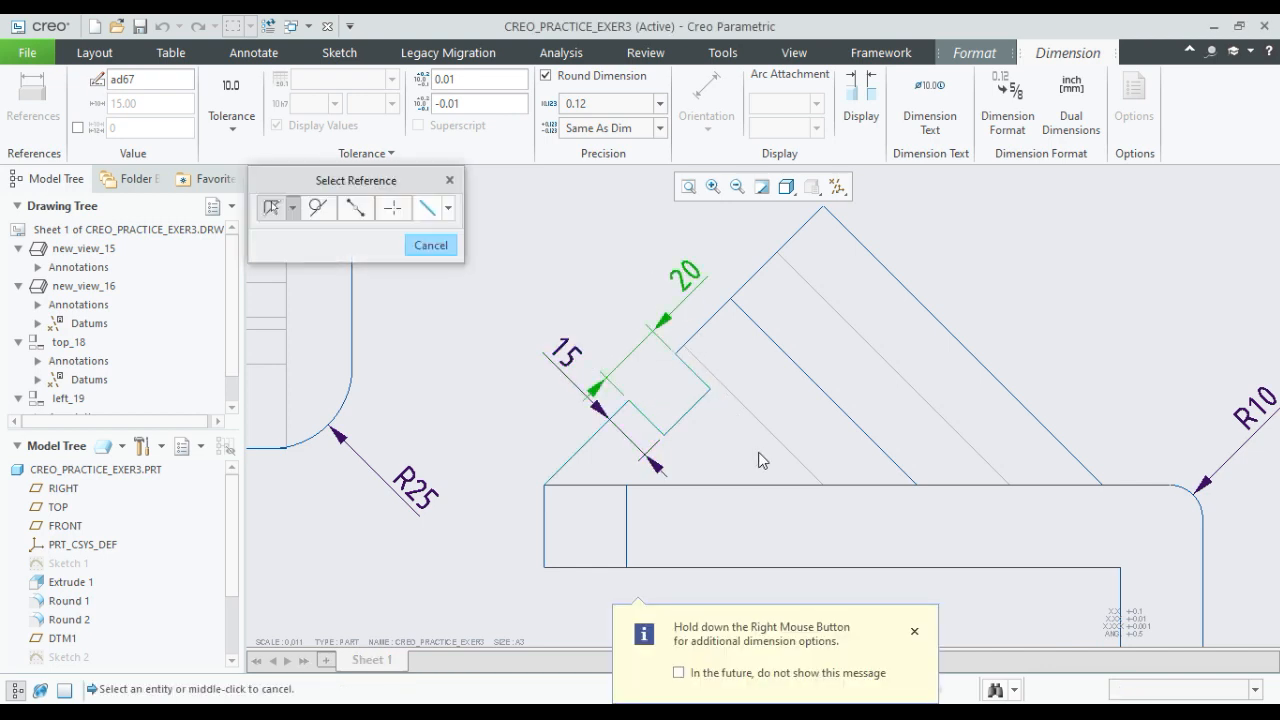
- Dimension the thickness of the horizontal plate at its left end in the side view and end dimensioning
scroll(757, 455, "down", 3)
left_click(641, 429)
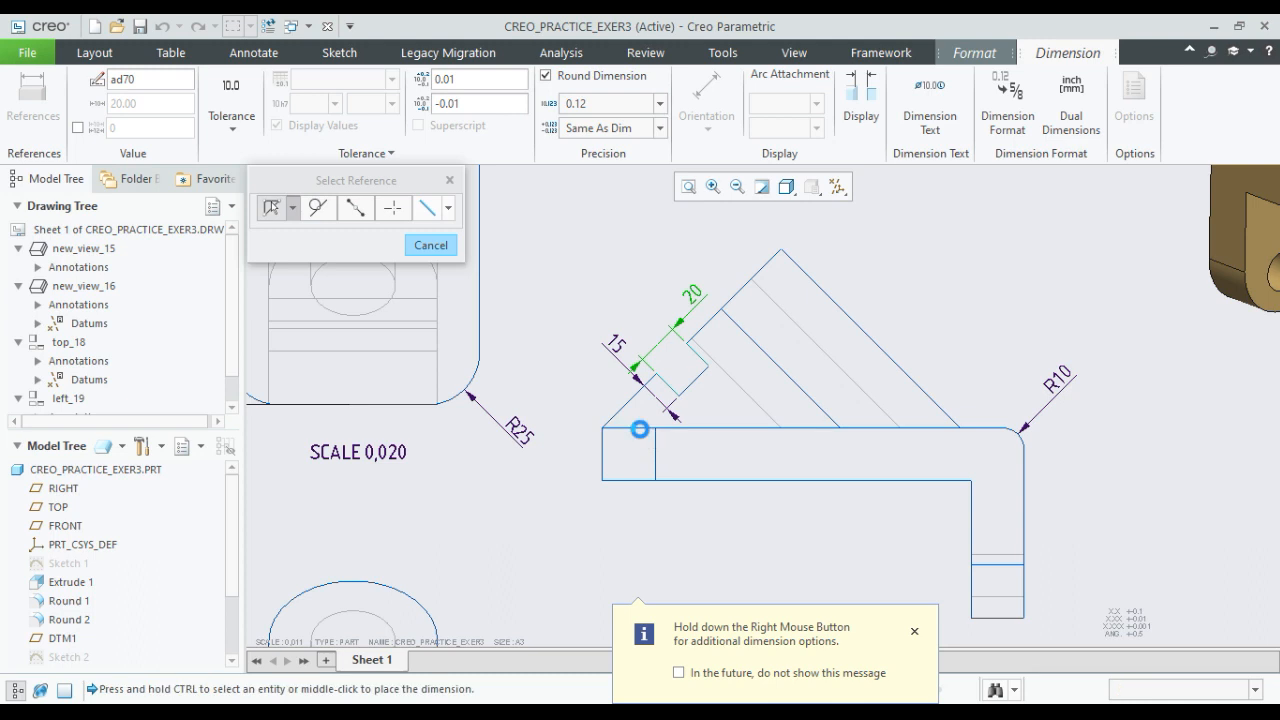
left_click(641, 484, "ctrl")
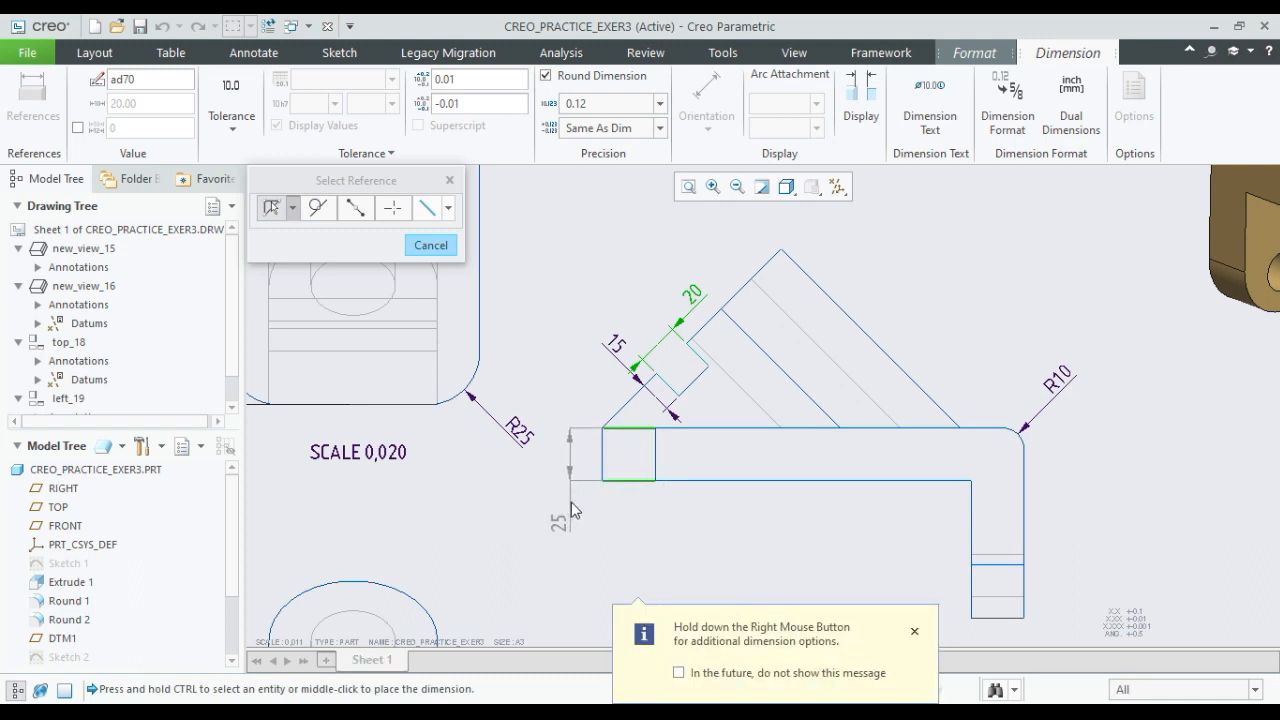
middle_click(571, 505)
scroll(691, 522, "down", 3)
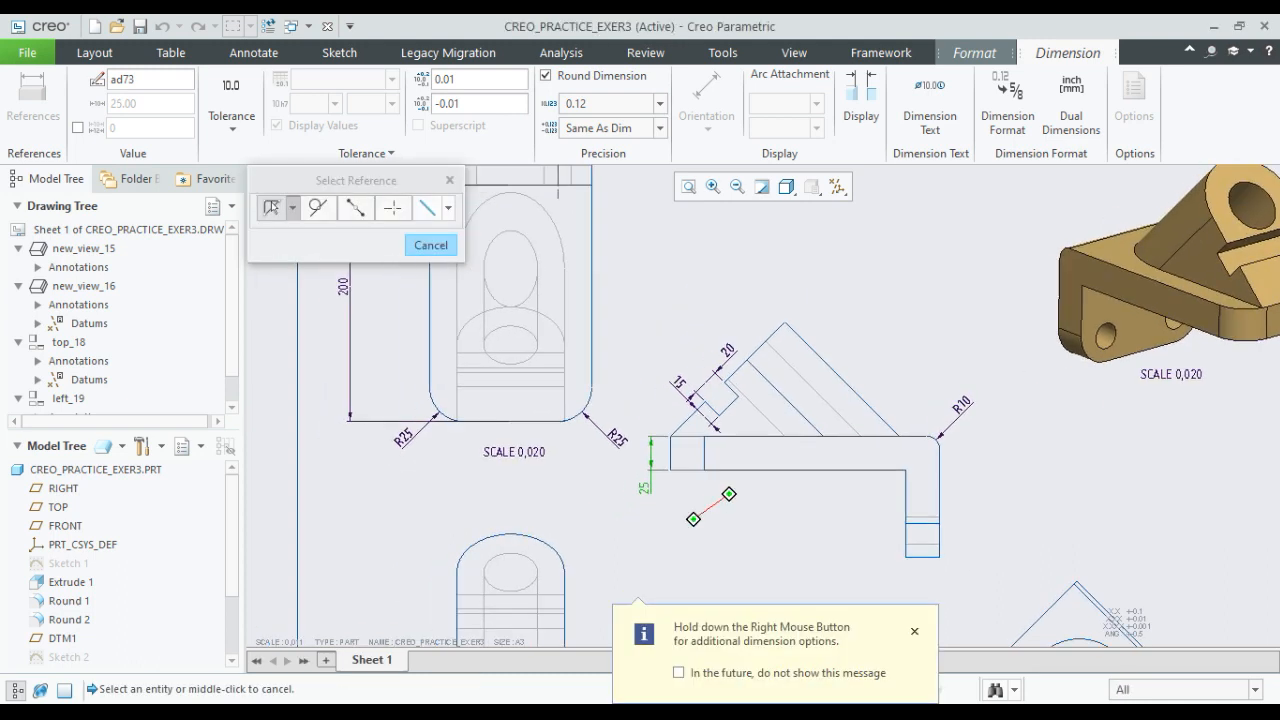
middle_click(765, 507)
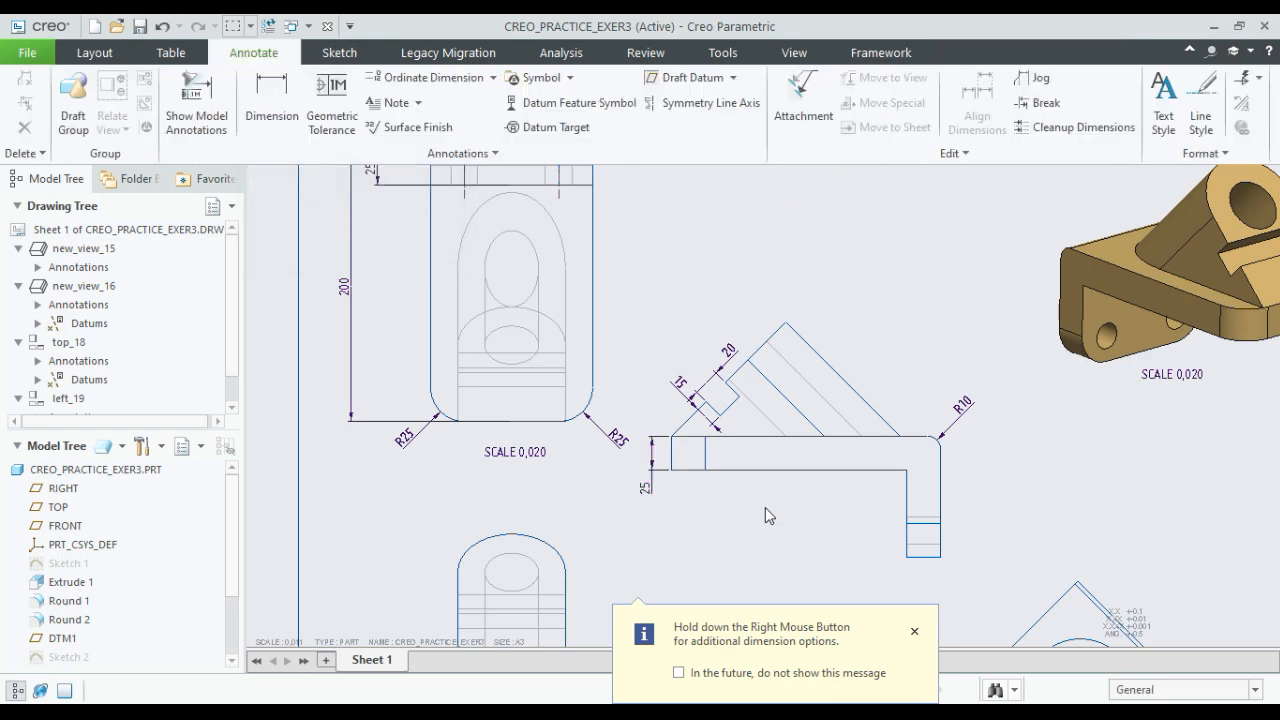
- Dimension the distance along the sloped face from the notch's lower side to the plate's upper left corner in the side view
middle_click_drag(793, 504, 793, 483)
scroll(1040, 476, "down", 1)
middle_click_drag(543, 371, 679, 423)
scroll(679, 398, "down", 1)
left_click(271, 100)
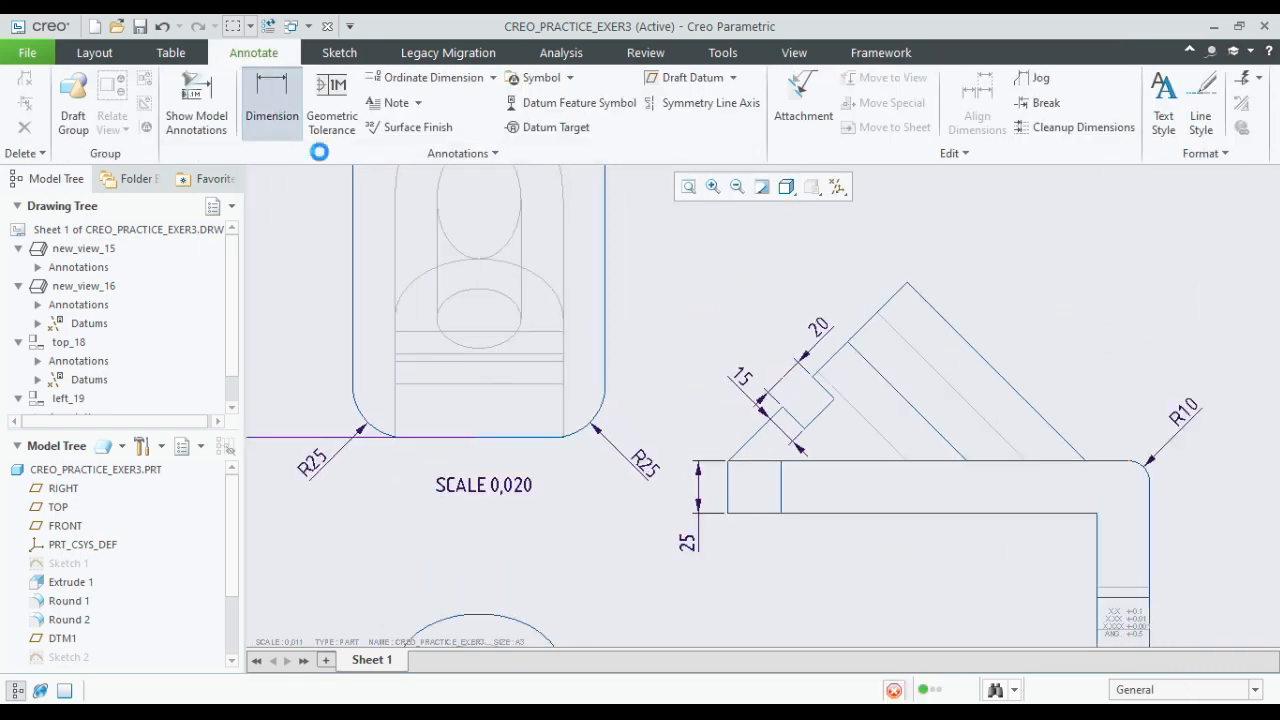
scroll(790, 420, "down", 2)
left_click(798, 419)
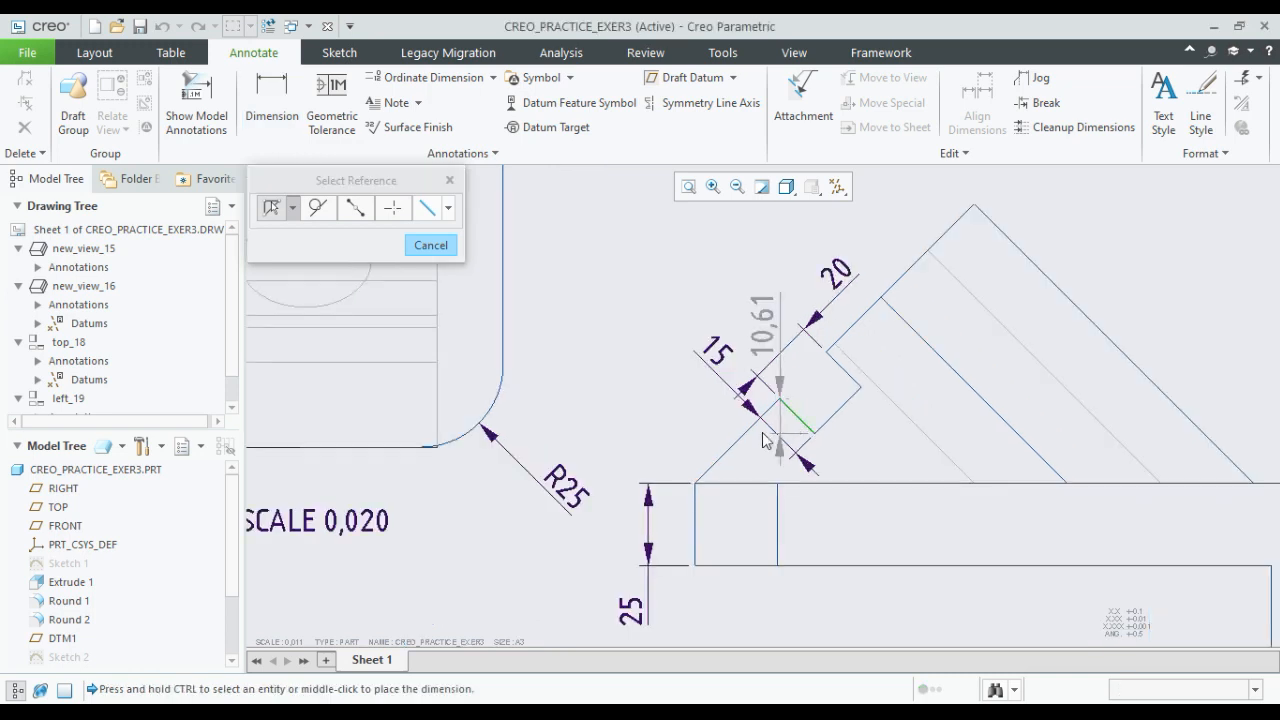
left_click(697, 489)
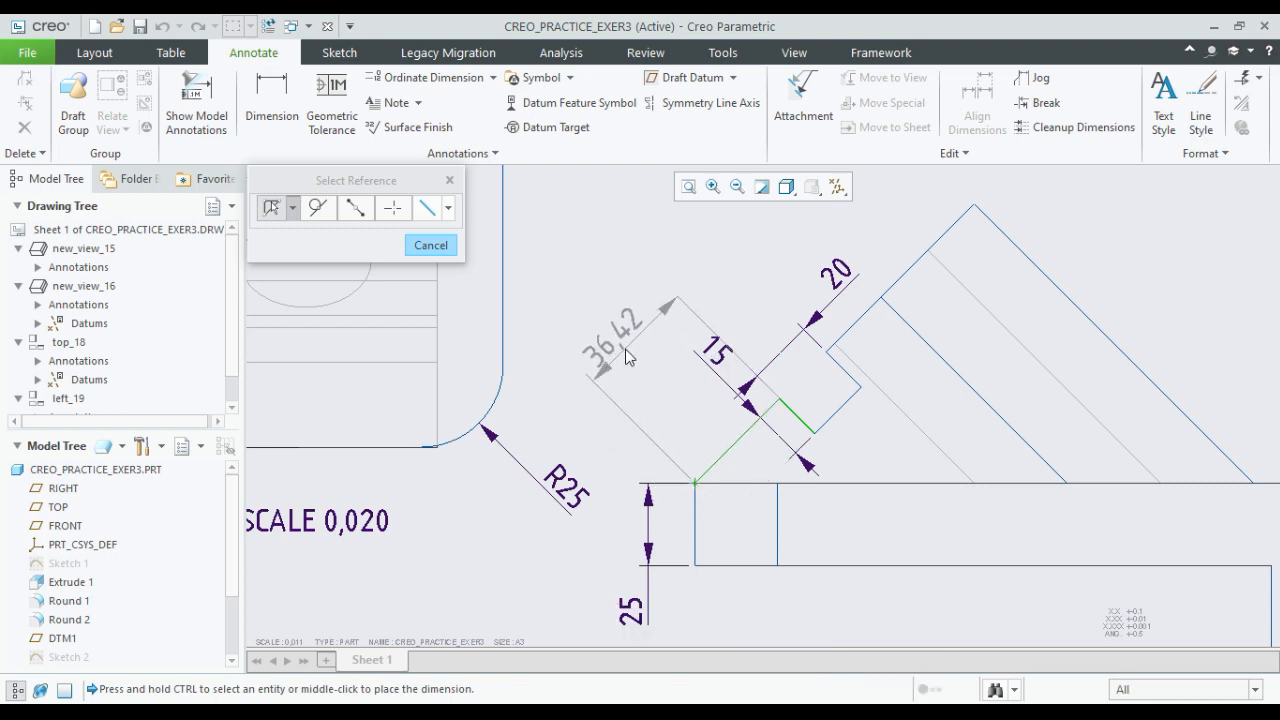
middle_click(643, 363)
left_click(697, 429)
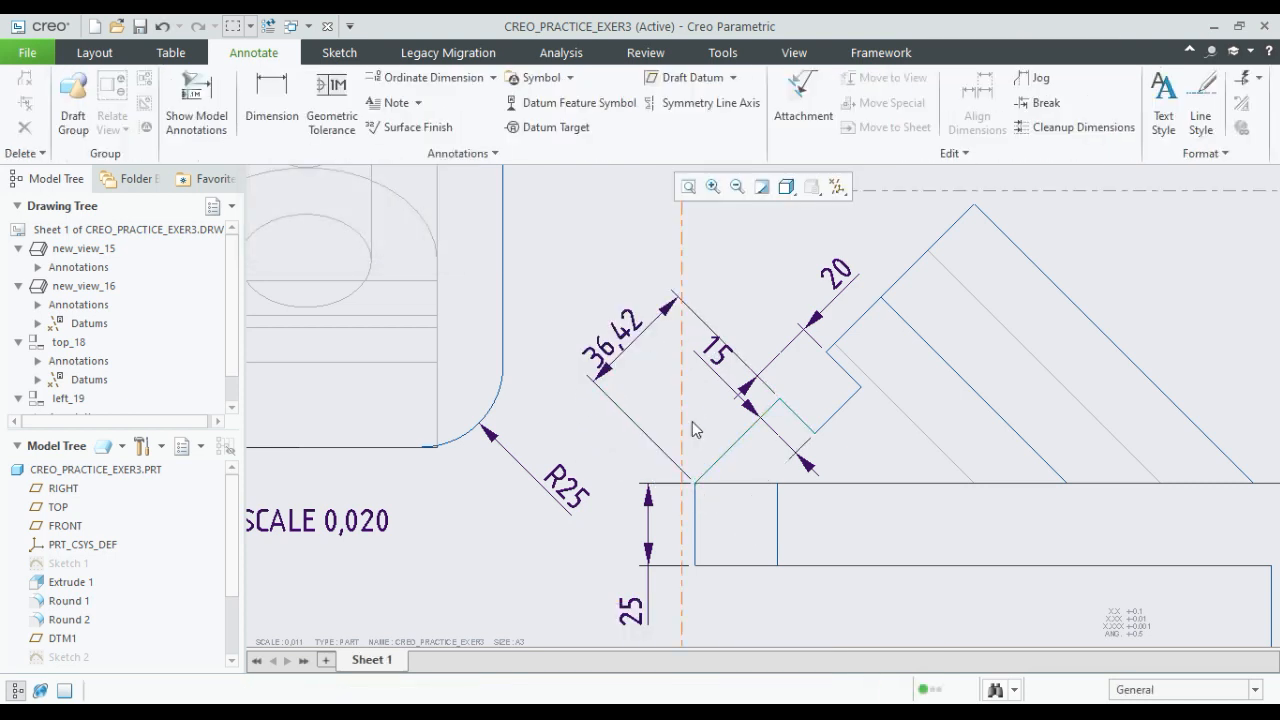
- Show the axes of the angled boss hole and the flange hole in the side view, apply them and close the model annotations
scroll(684, 440, "up", 4)
middle_click_drag(776, 487, 686, 431)
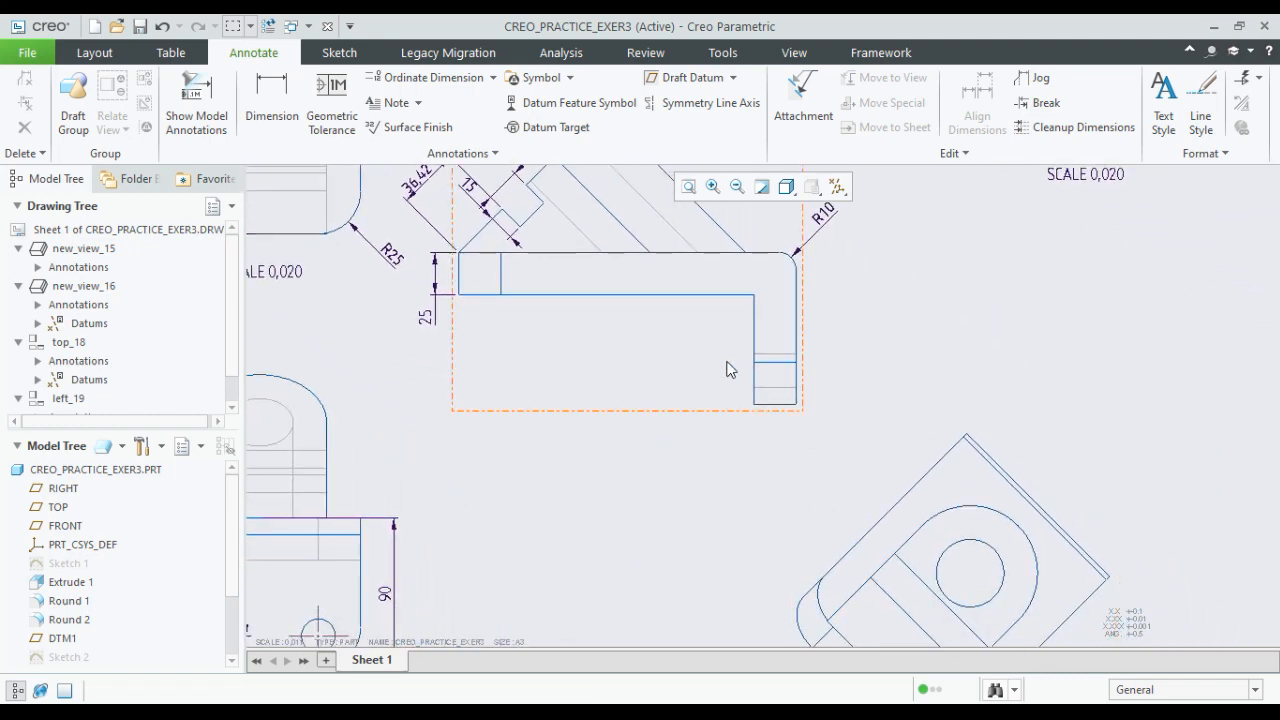
left_click(728, 290)
left_click(760, 250)
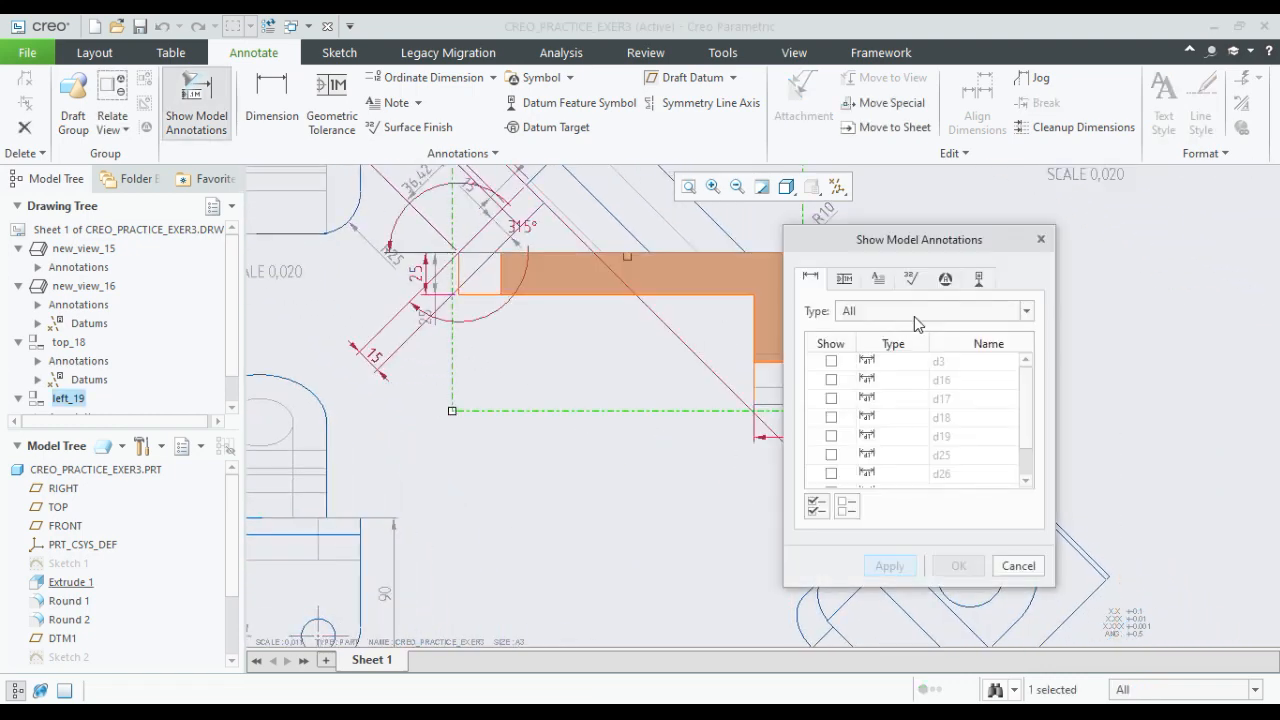
left_click(978, 280)
middle_click_drag(686, 446, 660, 559)
left_click(659, 399)
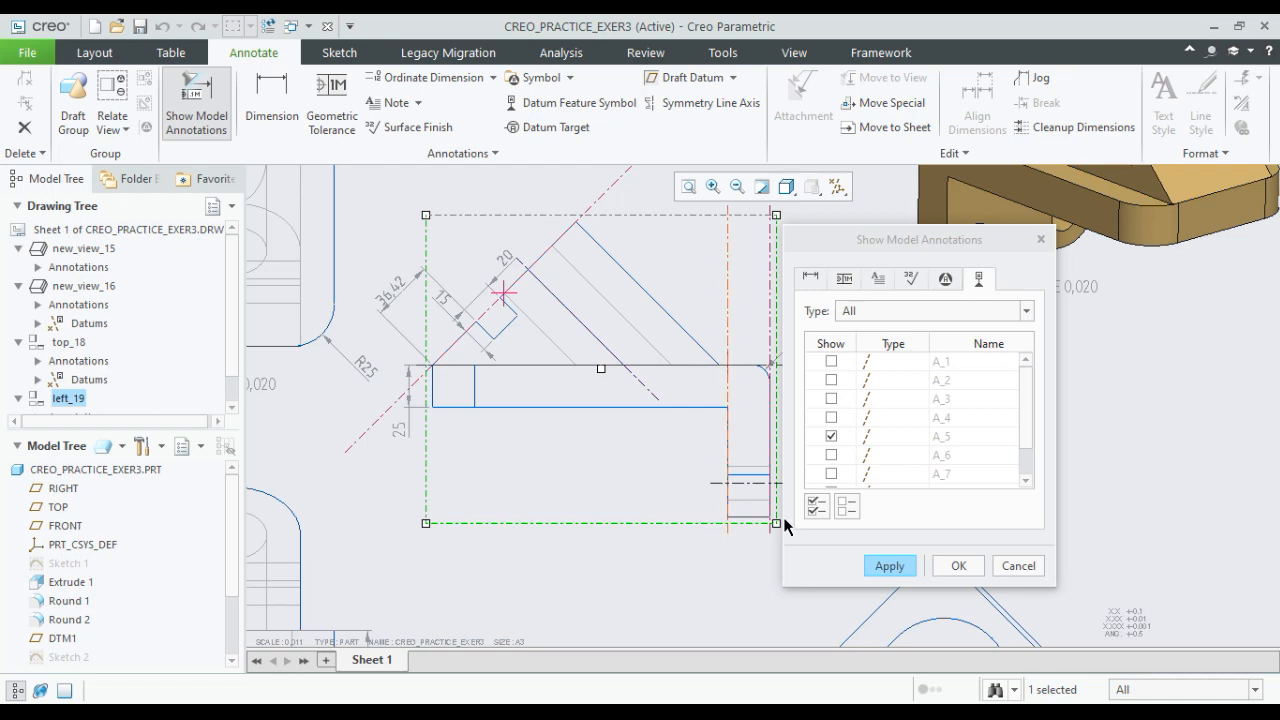
left_click(958, 567)
left_click(1018, 566)
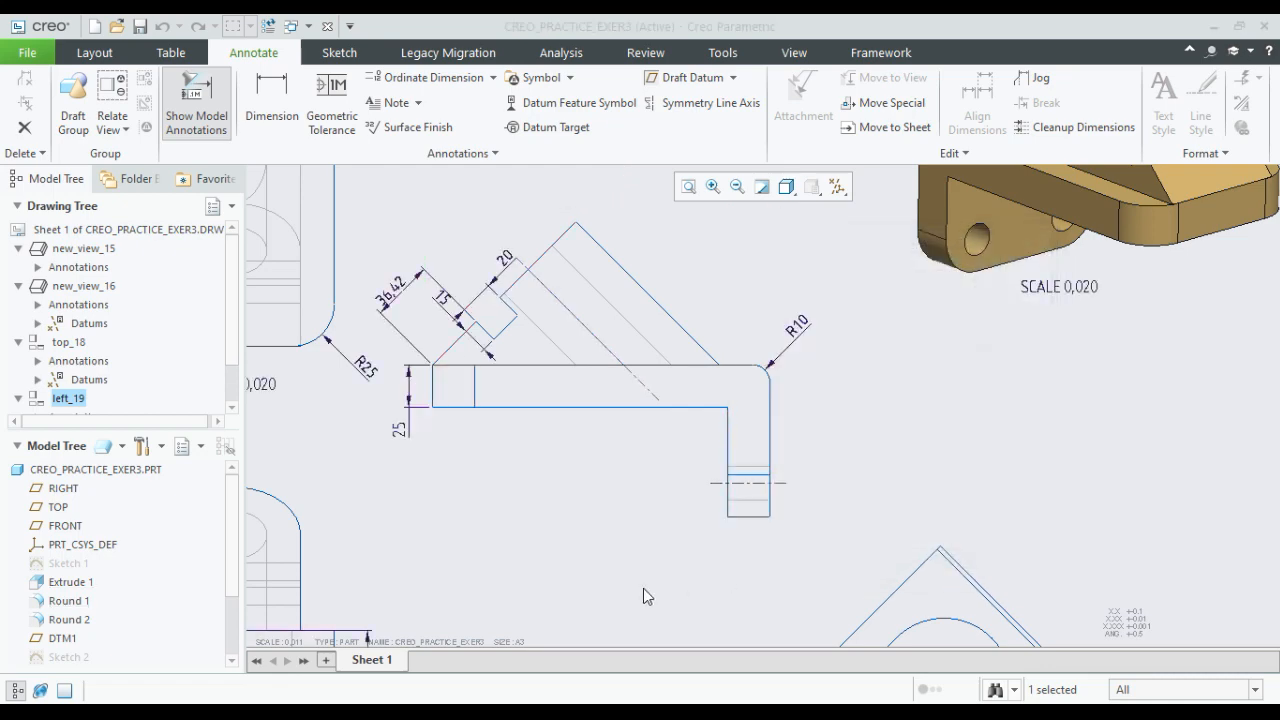
- Show the Ø40 hole diameter from the auxiliary view's model dimensions, apply it and close the model annotations
scroll(680, 480, "down", 3)
scroll(700, 460, "up", 2)
middle_click_drag(737, 523, 722, 428)
scroll(744, 443, "up", 1)
scroll(866, 507, "down", 3)
left_click(912, 509)
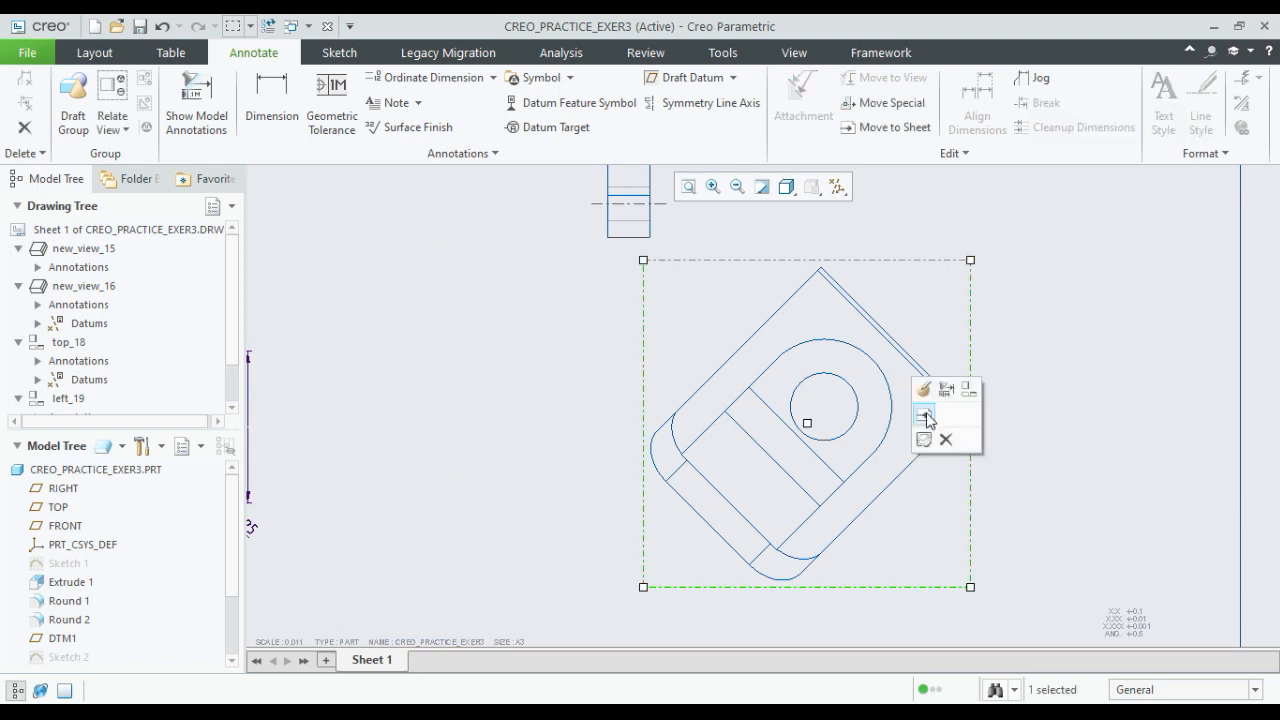
left_click(926, 392)
mouse_move(858, 245)
left_mouse_down()
mouse_move(424, 255)
mouse_move(425, 283)
left_mouse_up()
left_click(338, 293)
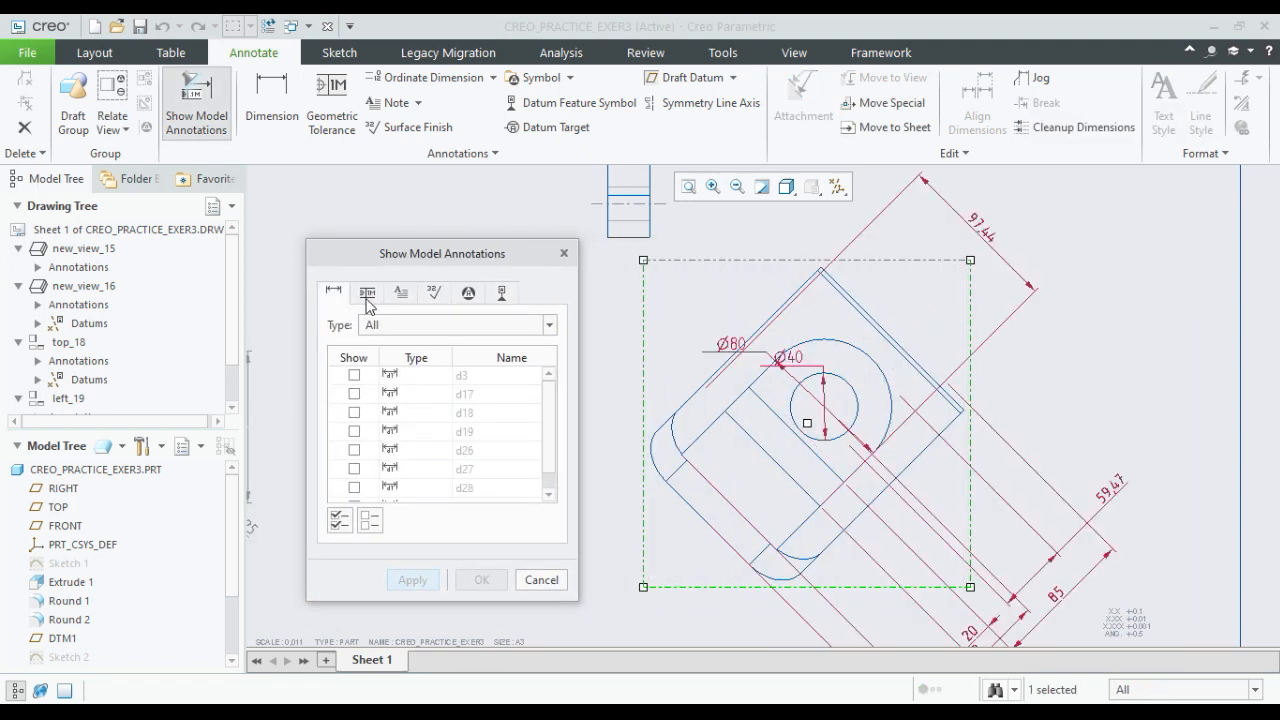
left_click(795, 360)
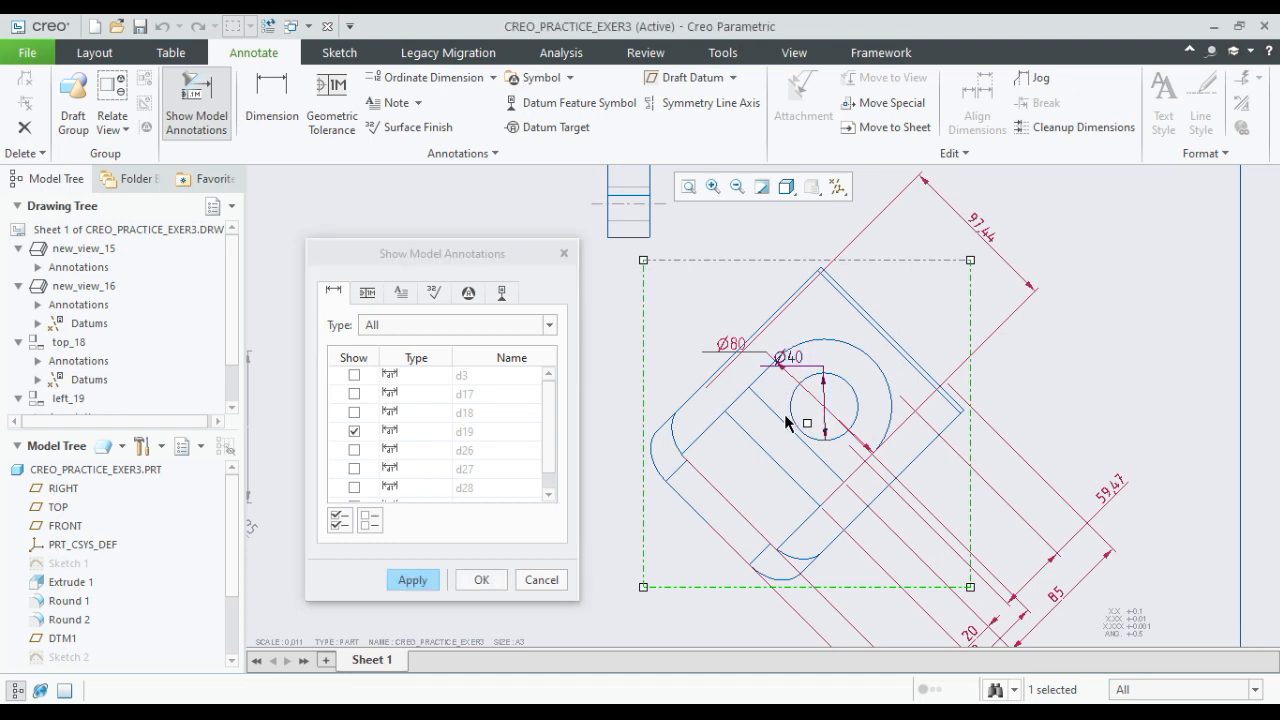
scroll(877, 433, "down", 2)
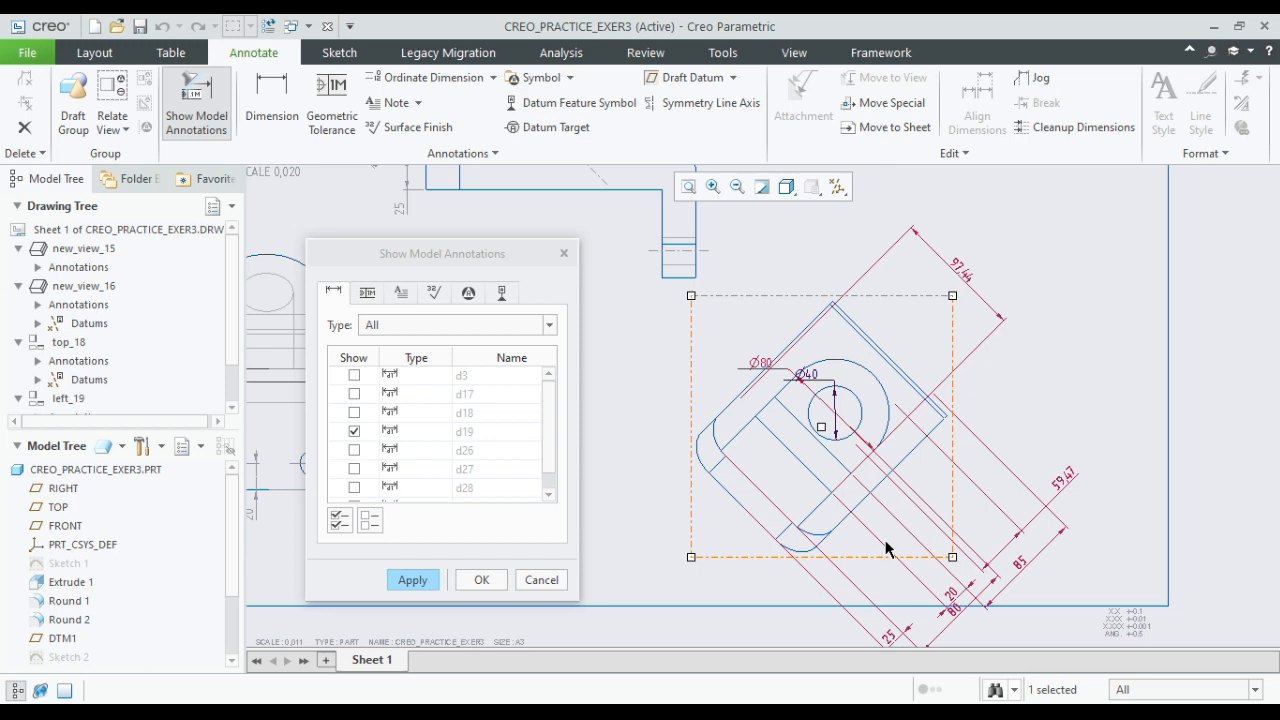
middle_click_drag(886, 548, 880, 505)
left_click(410, 582)
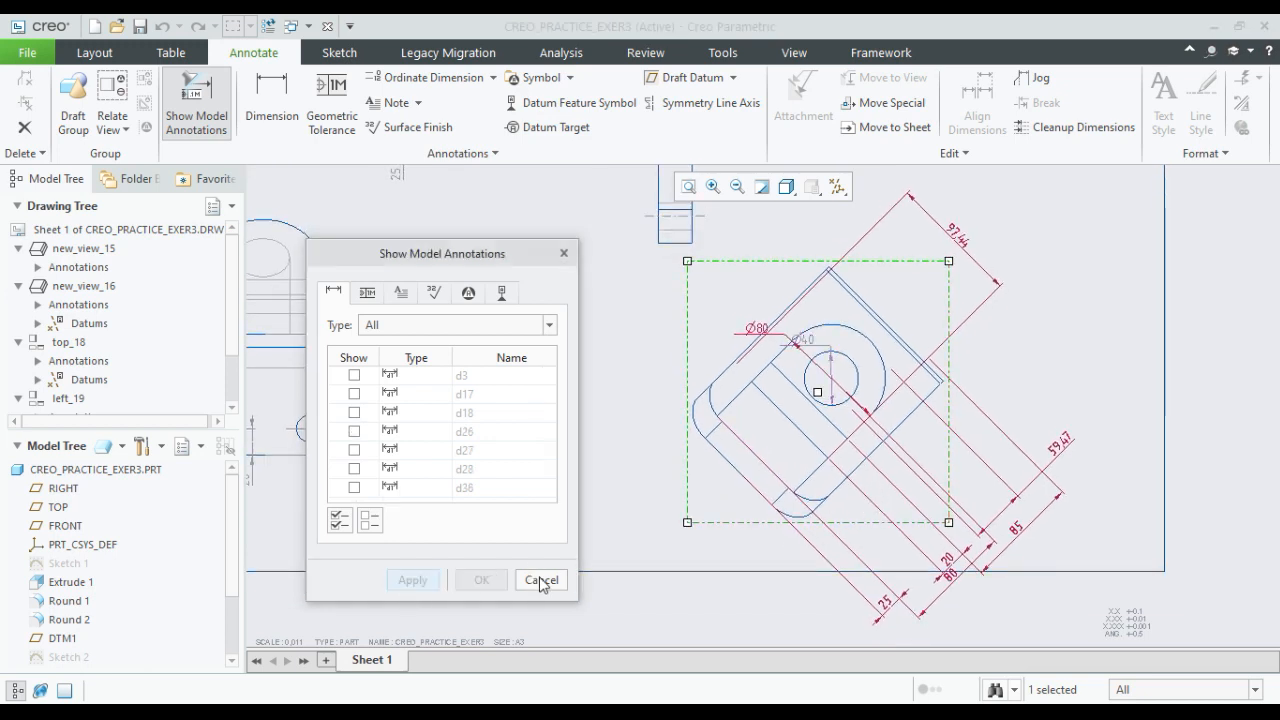
left_click(541, 580)
- Move the Ø40 dimension text outside the auxiliary view, to the upper left of the part outline
scroll(798, 366, "up", 2)
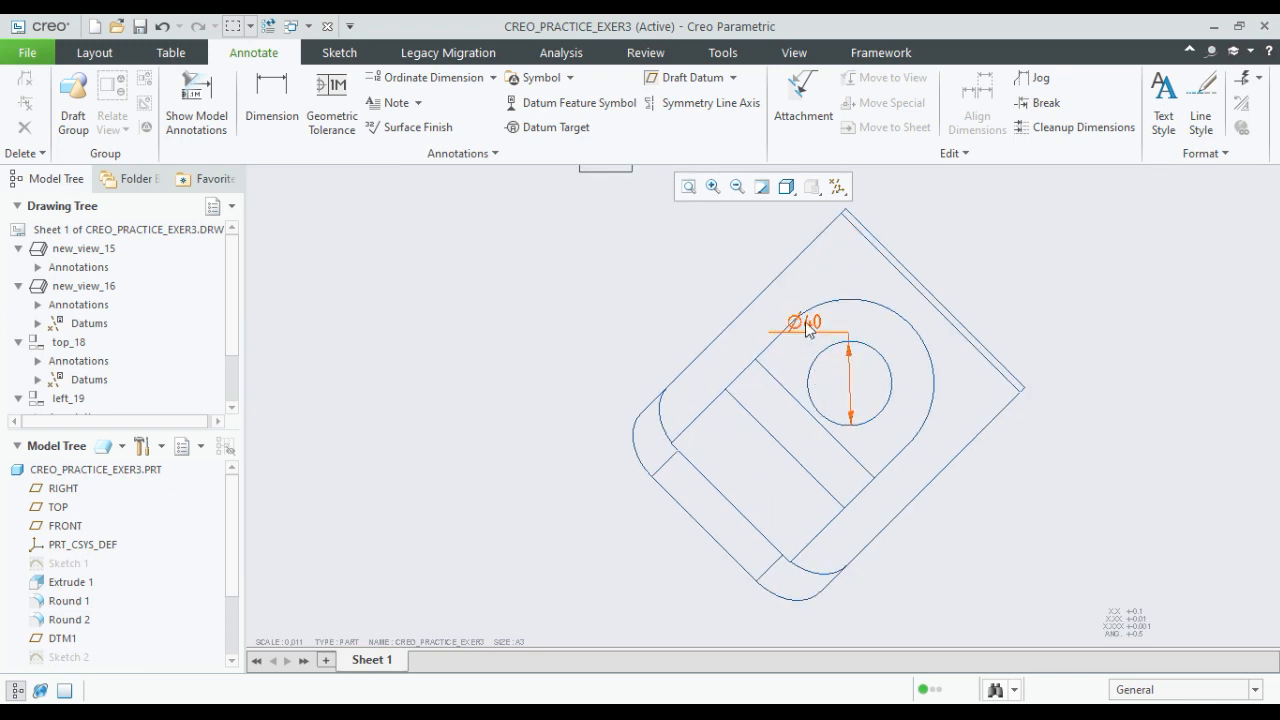
left_click(811, 321)
mouse_move(811, 321)
left_mouse_down()
mouse_move(662, 268)
mouse_move(690, 251)
left_mouse_up()
left_click(640, 311)
left_click(589, 300)
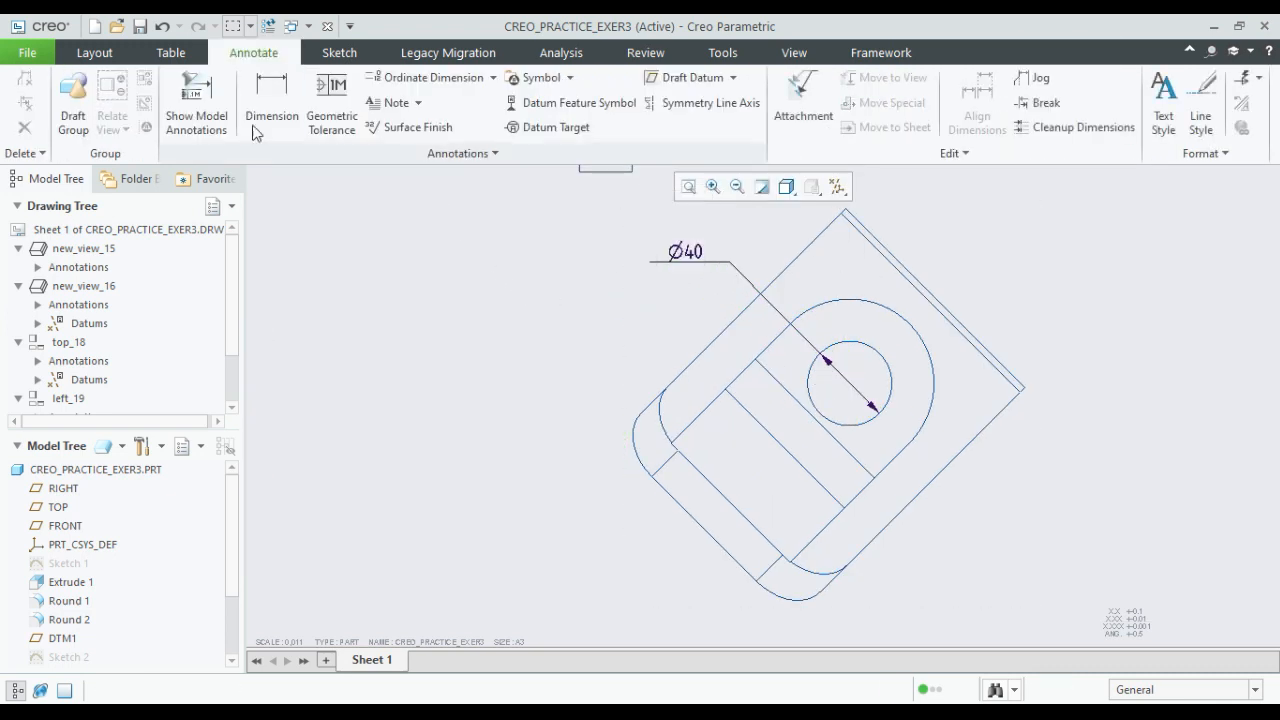
- Dimension the radius of the boss's rounded outer arc in the auxiliary view, placing it outside the upper right edge
left_click(272, 100)
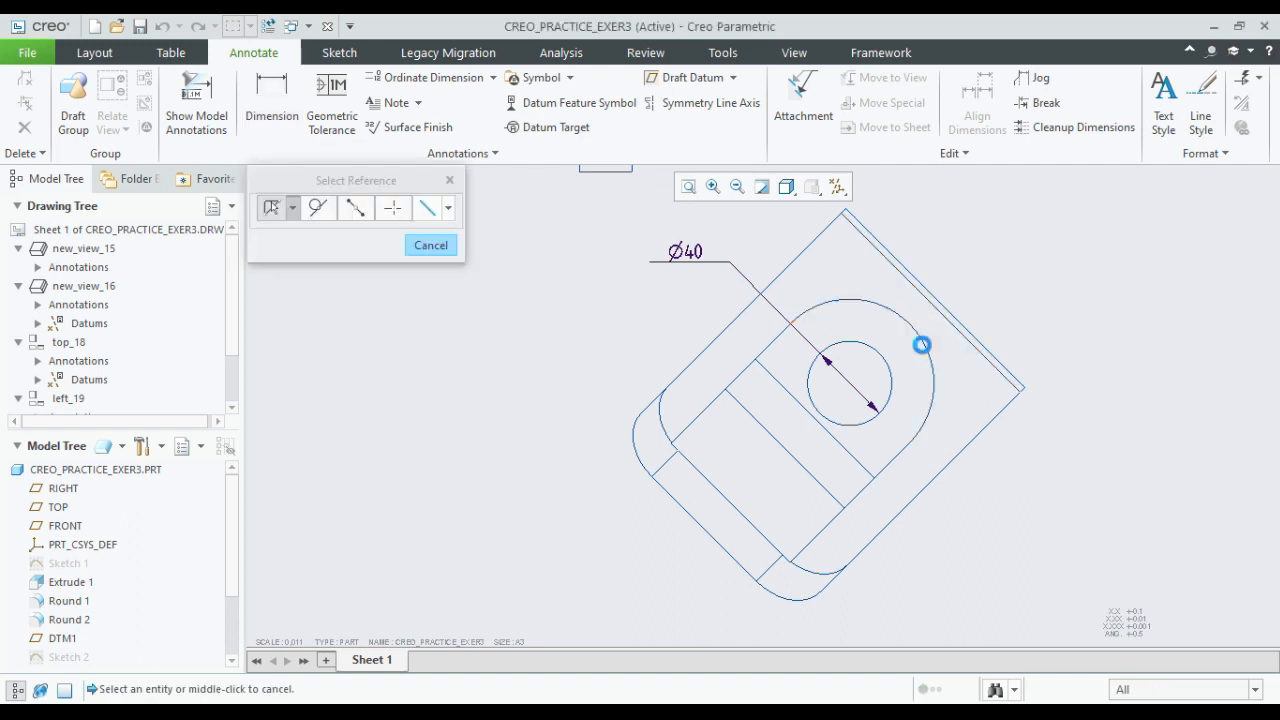
left_click(925, 346)
middle_click(1034, 266)
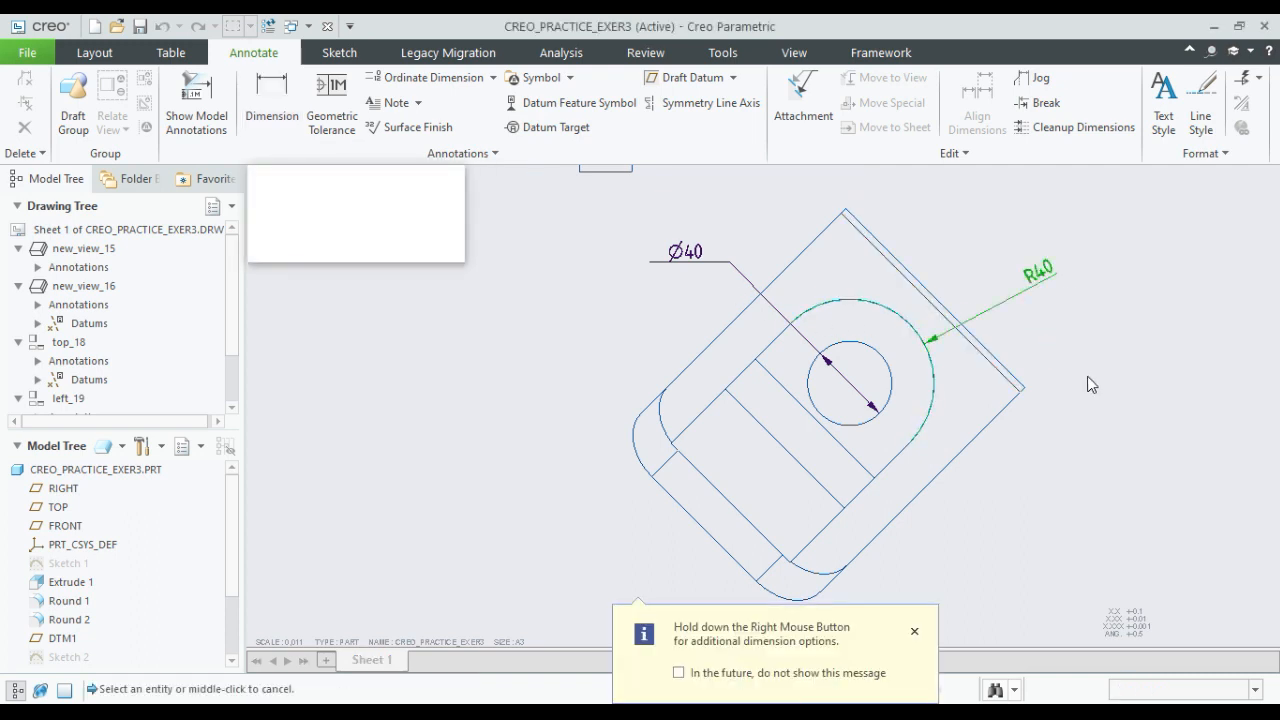
- Dimension the distances from the boss hole's centre to the boss's lower left edge and to the plate's lower right edge in the auxiliary view
middle_click_drag(952, 520, 915, 452)
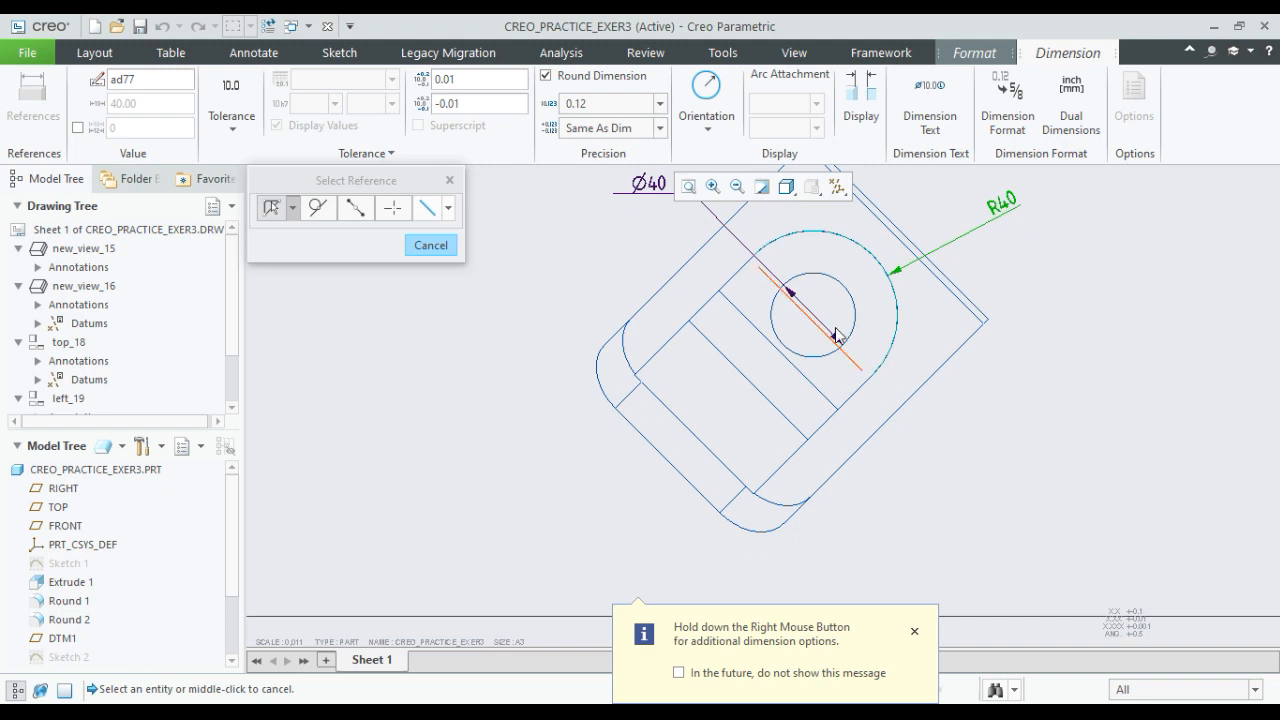
left_click(834, 350)
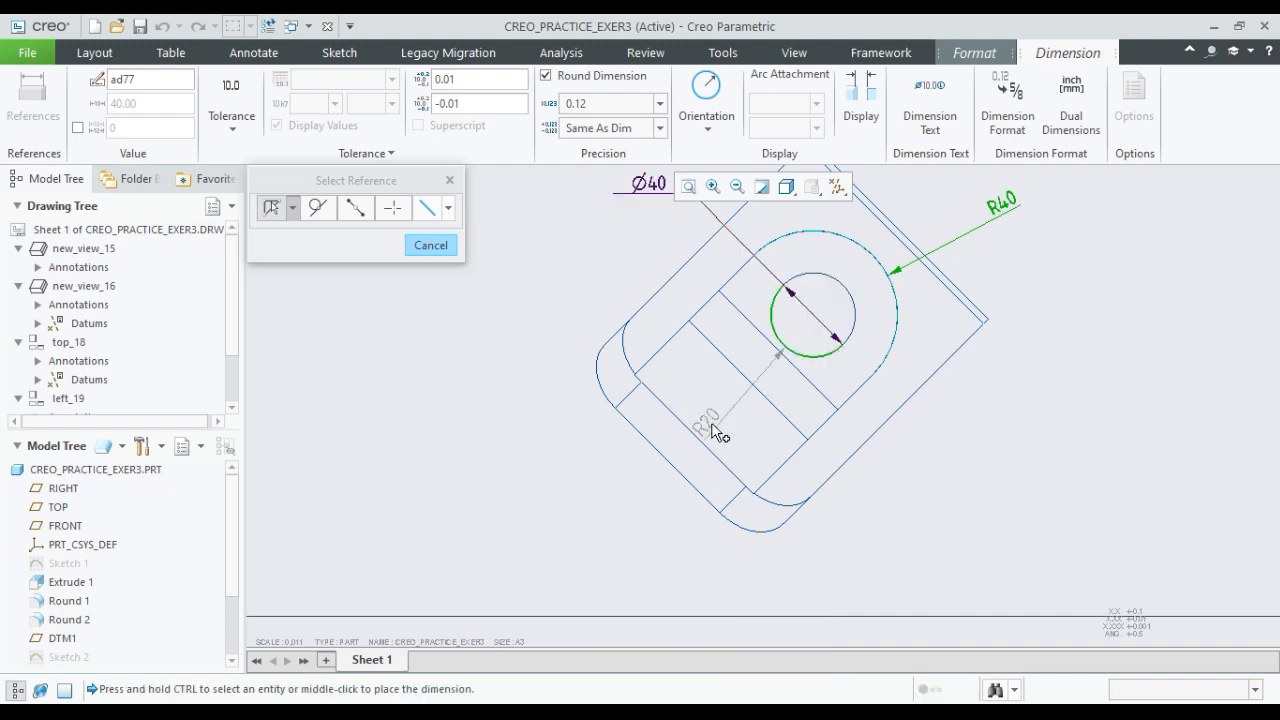
left_click(712, 456, "ctrl")
middle_click(885, 502)
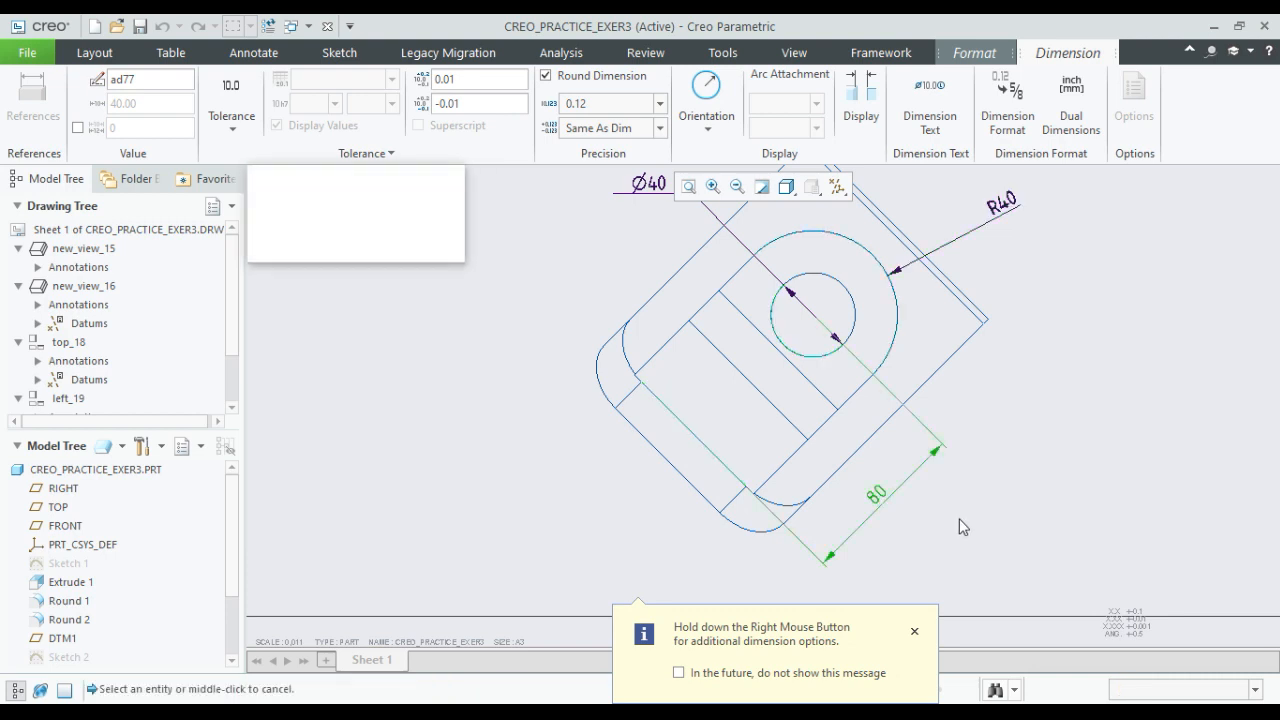
left_click(894, 349)
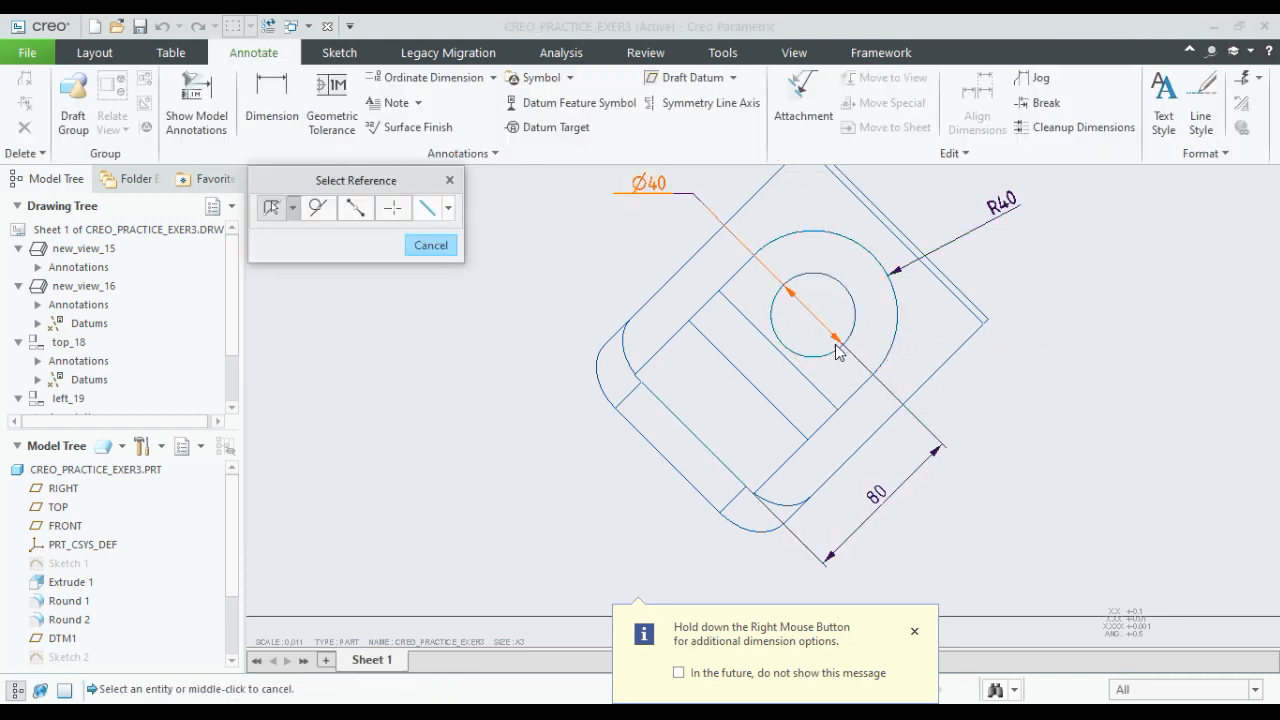
left_click(806, 366)
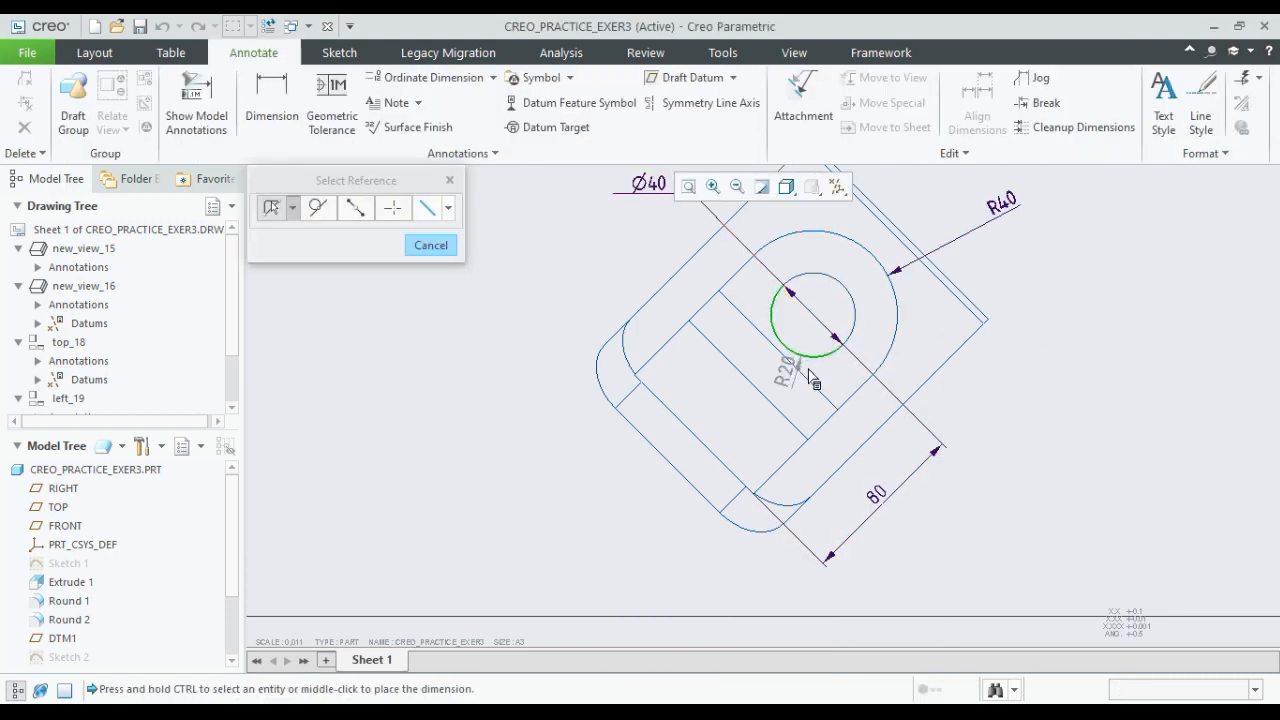
left_click(874, 434, "ctrl")
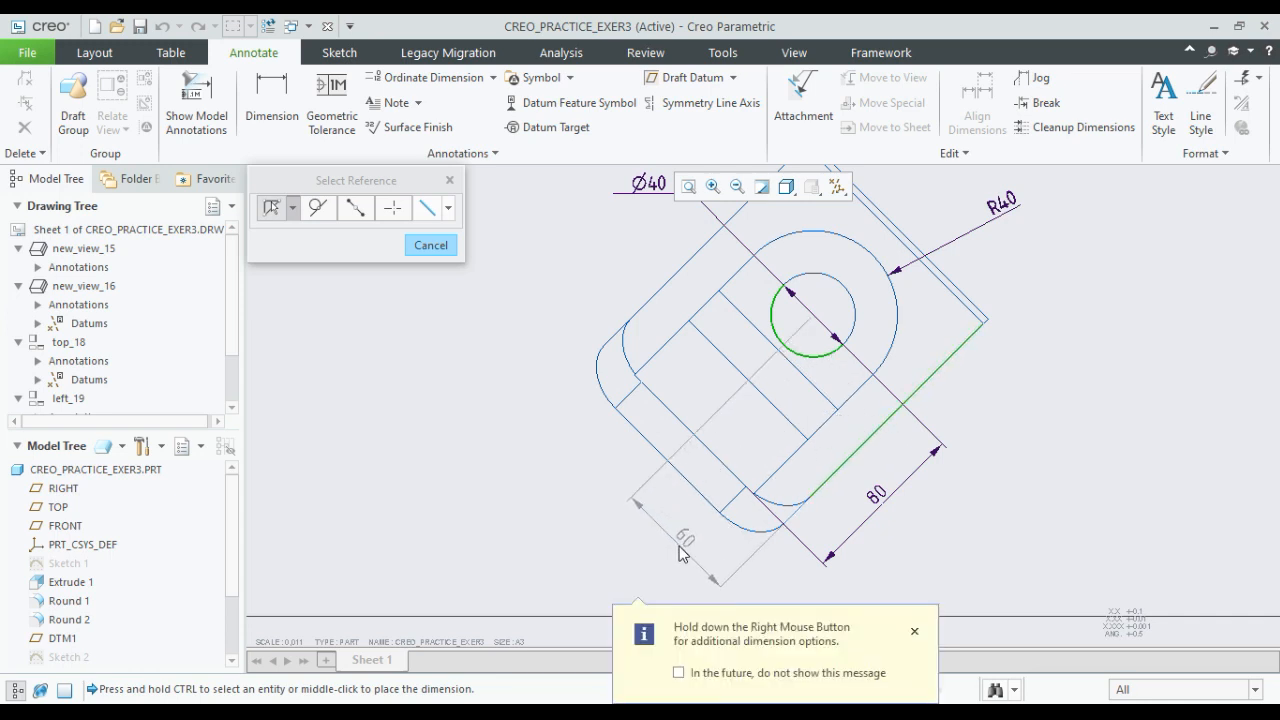
middle_click(670, 540)
middle_click(445, 472)
- Show the centre axis running through the boss hole in the auxiliary view, apply it and close the model annotations
scroll(455, 450, "up", 4)
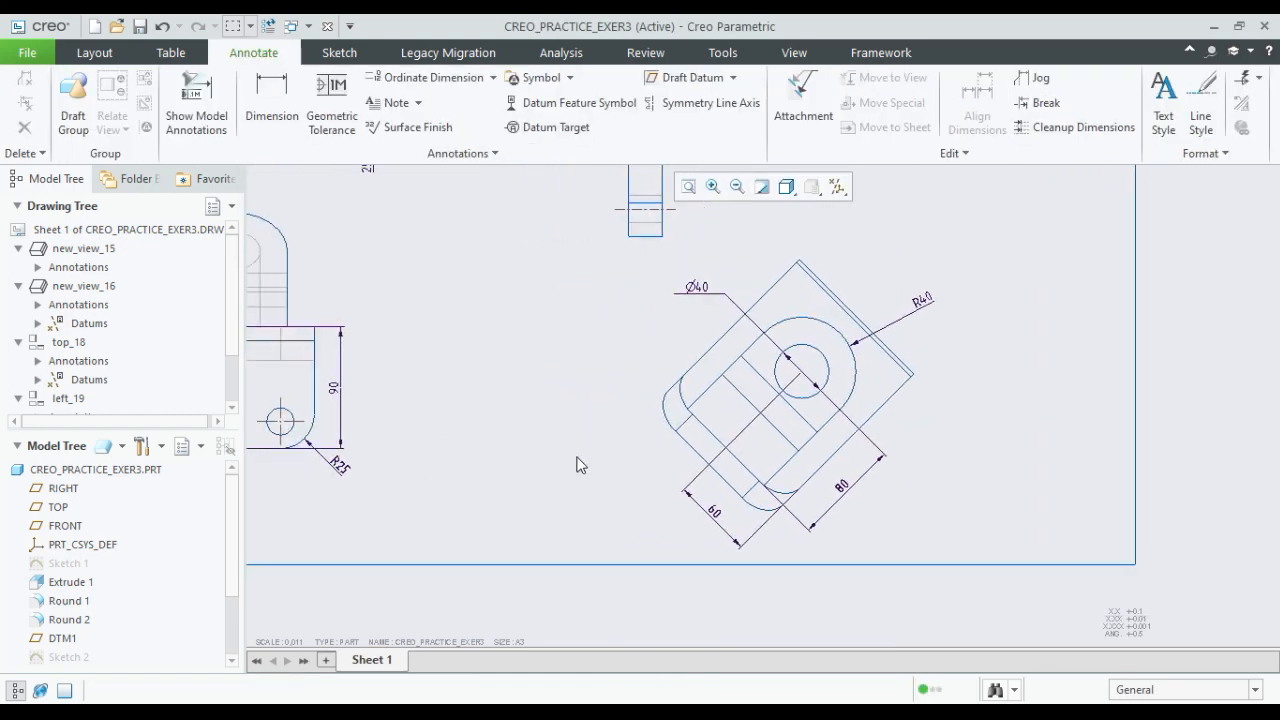
scroll(597, 457, "up", 1)
middle_click_drag(602, 453, 714, 502)
mouse_move(650, 355)
middle_mouse_down()
mouse_move(849, 443)
mouse_move(866, 488)
middle_mouse_up()
mouse_move(741, 403)
middle_mouse_down()
mouse_move(797, 491)
mouse_move(704, 383)
middle_mouse_up()
scroll(797, 491, "up", 3)
scroll(854, 489, "down", 3)
scroll(856, 496, "down", 4)
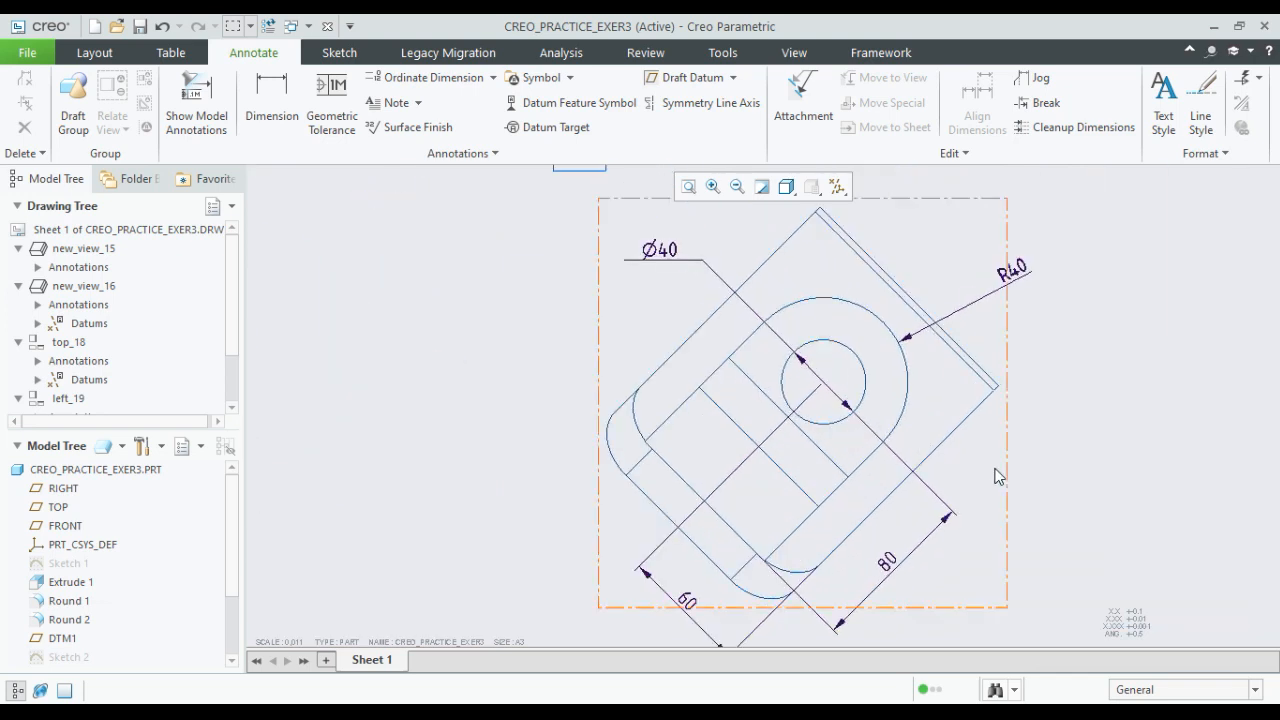
left_click(997, 477)
left_click(1017, 358)
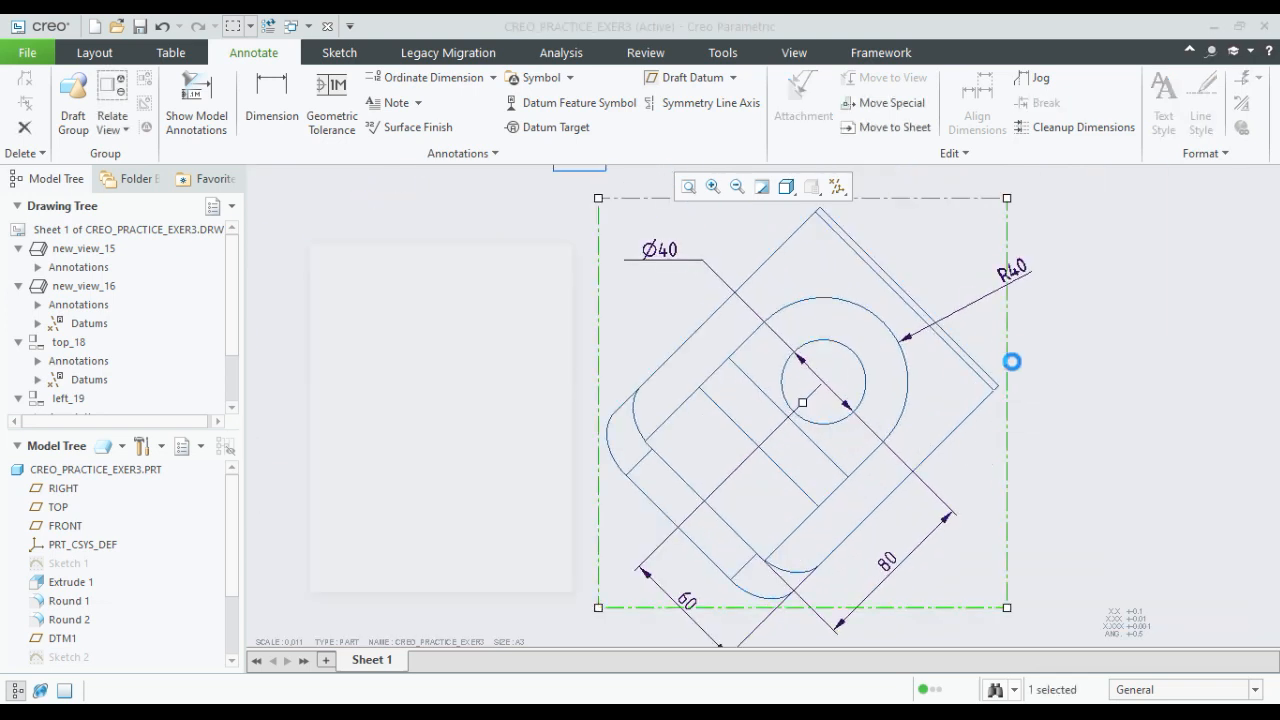
left_click(501, 295)
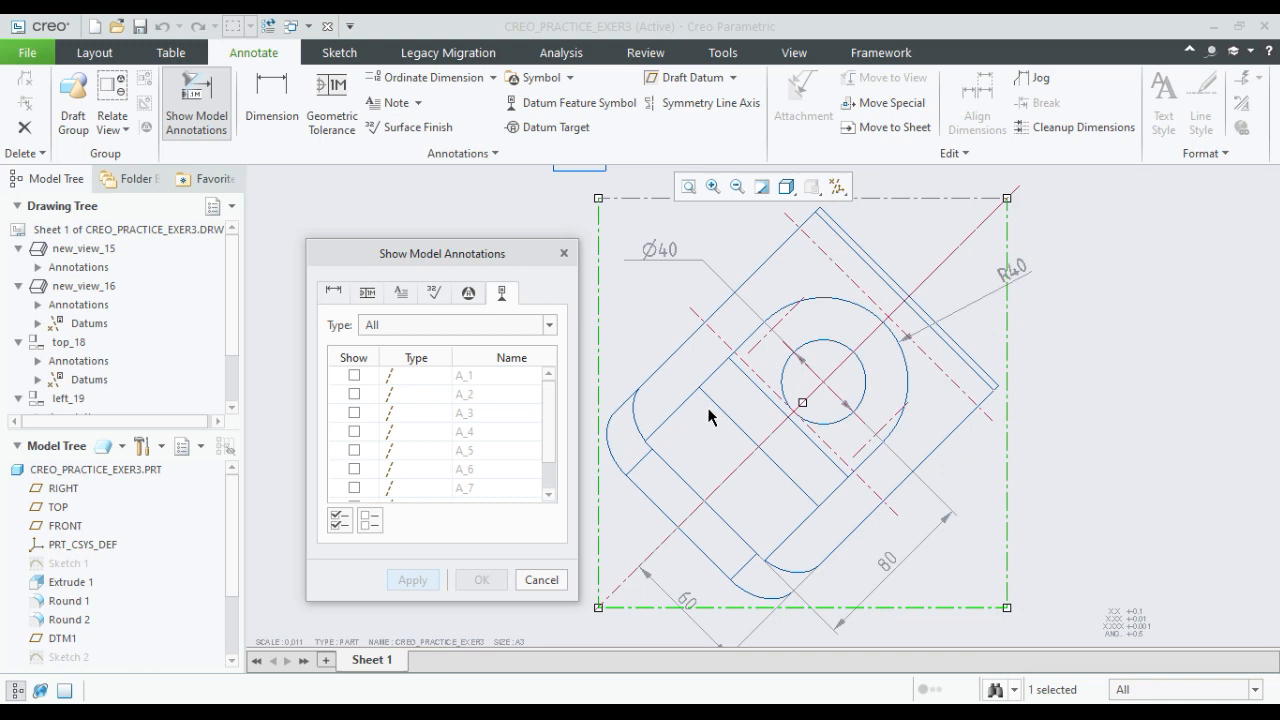
left_click(873, 340)
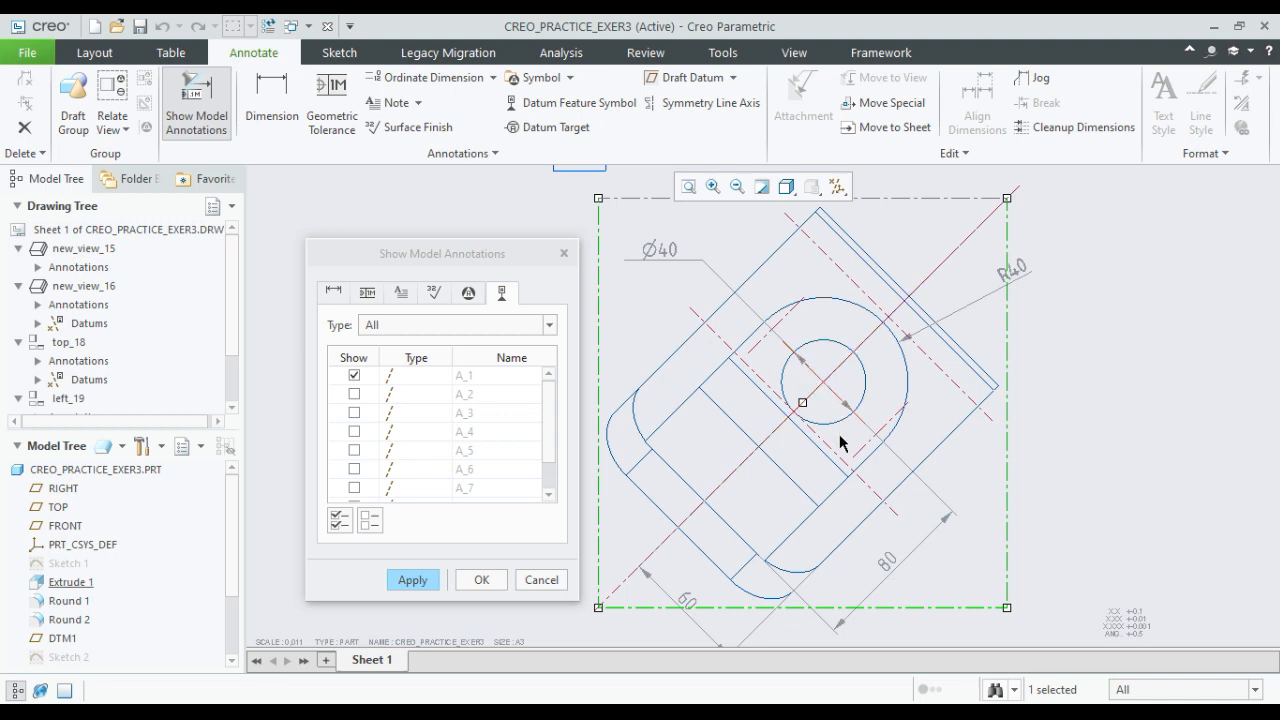
left_click(831, 397)
left_click(413, 580)
left_click(540, 581)
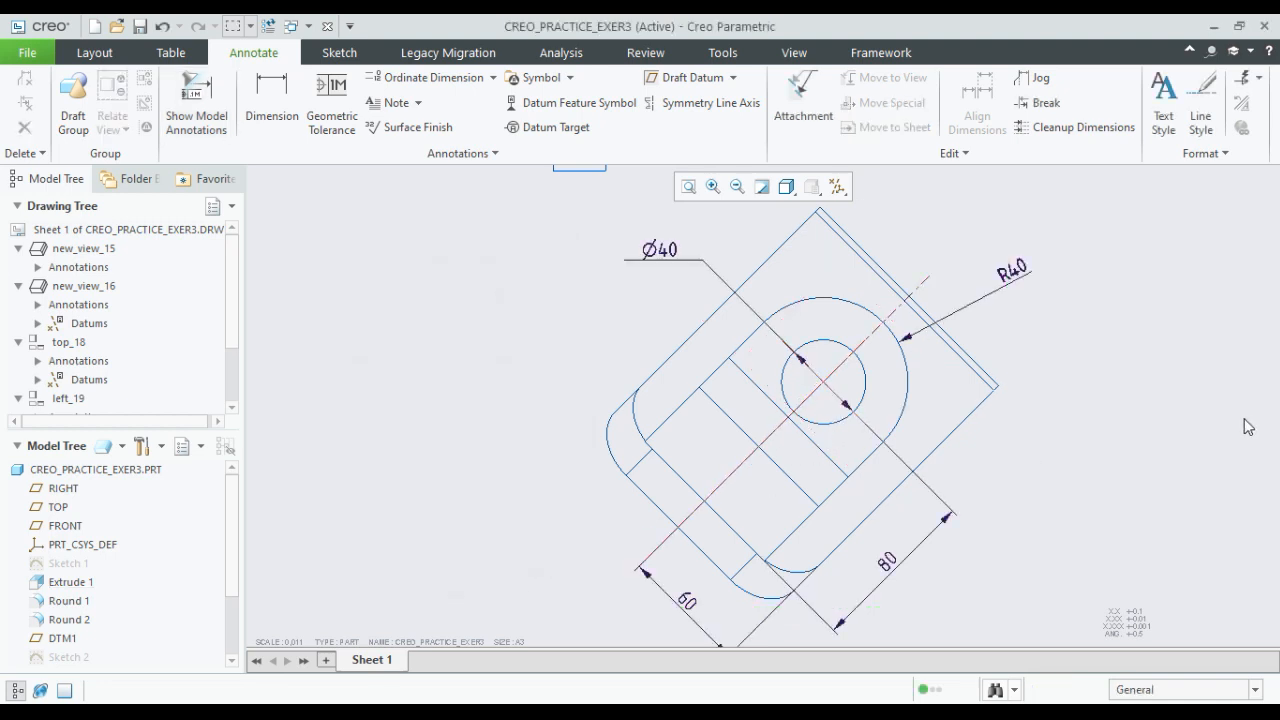
scroll(981, 449, "down", 5)
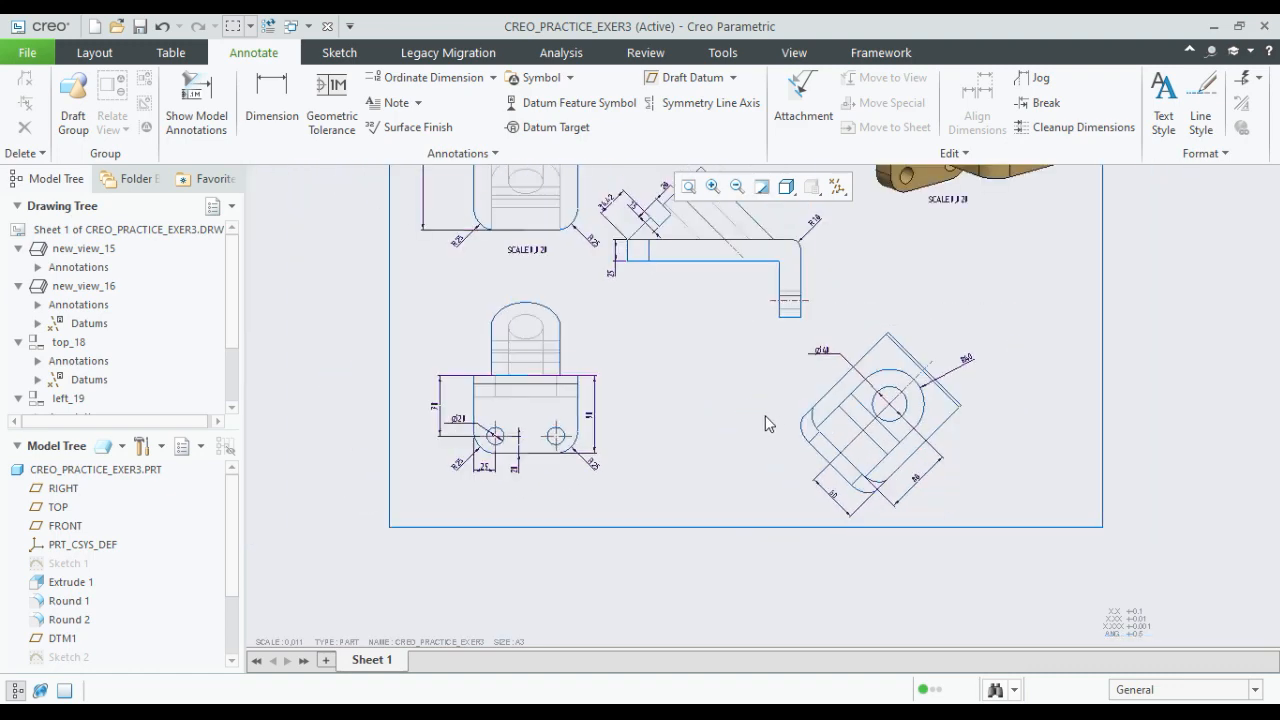
scroll(855, 414, "up", 2)
scroll(624, 443, "up", 3)
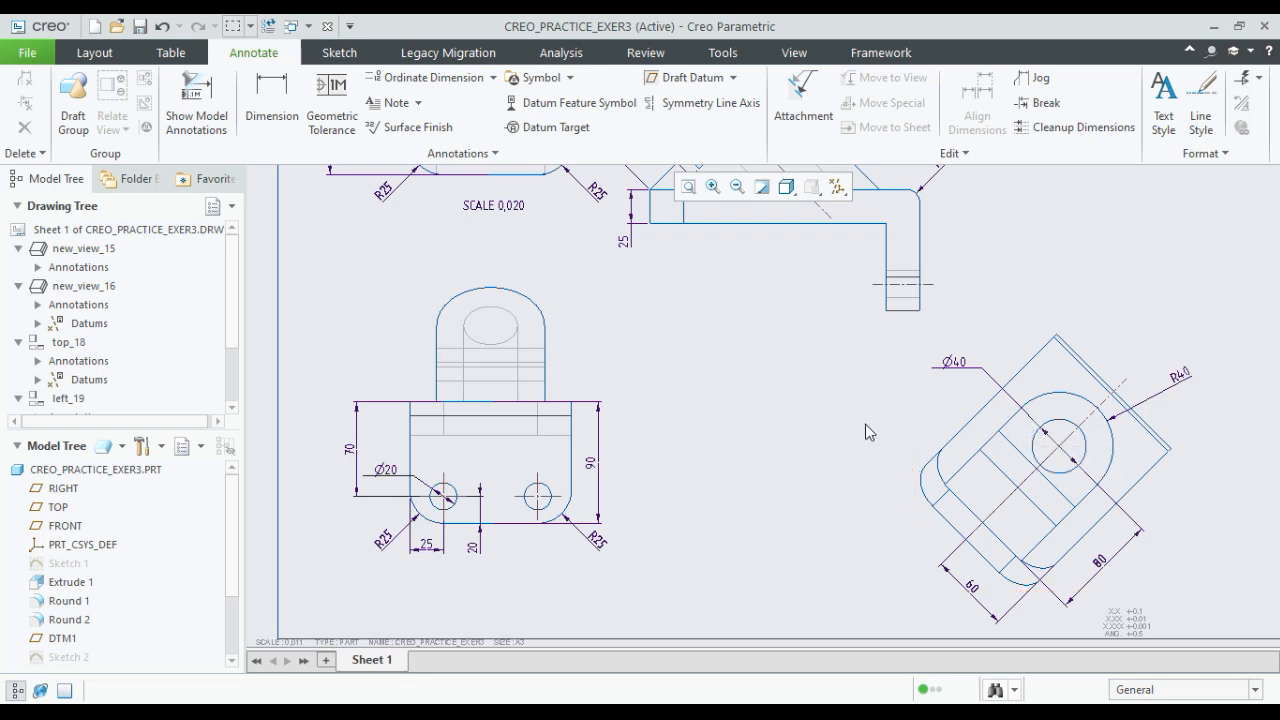
- Add a 2X prefix to the Ø20 hole dimension in the top view so it reads 2XØ20
scroll(843, 426, "down", 1)
middle_click_drag(729, 423, 781, 487)
middle_click_drag(763, 404, 780, 482)
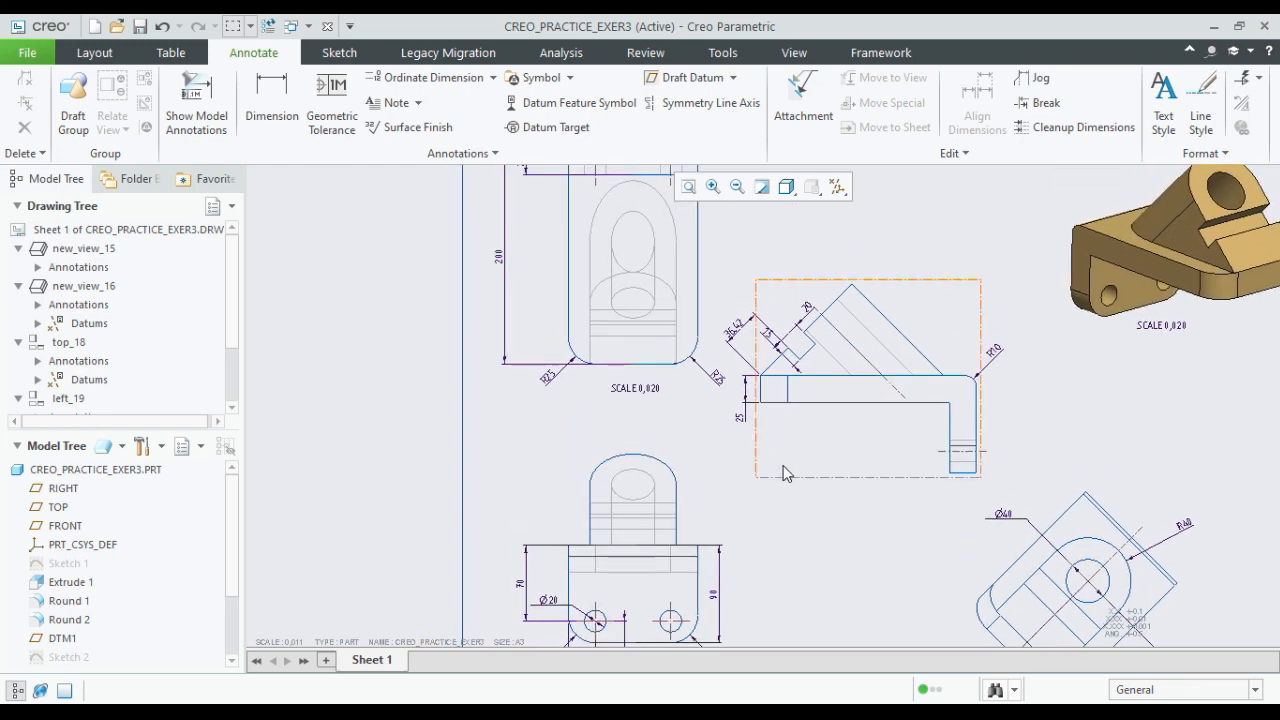
scroll(790, 397, "down", 1)
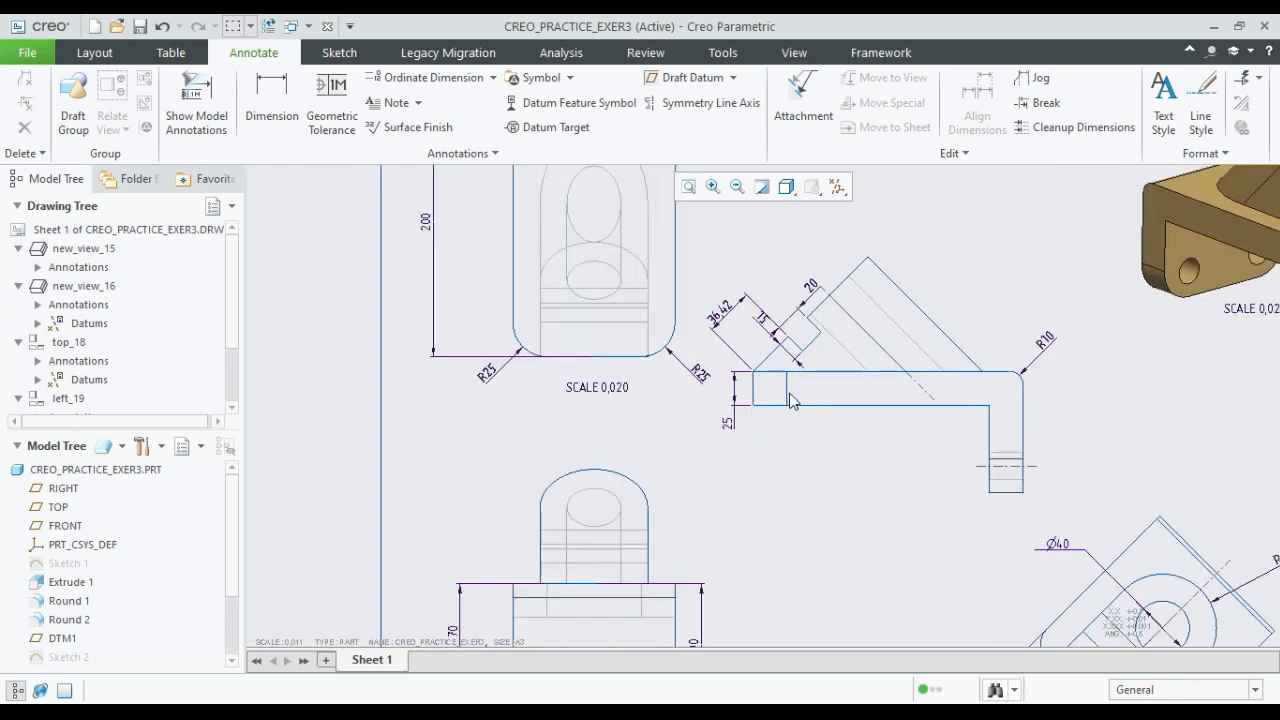
scroll(800, 410, "up", 3)
middle_click_drag(801, 419, 789, 391)
scroll(657, 514, "down", 5)
left_click(551, 472)
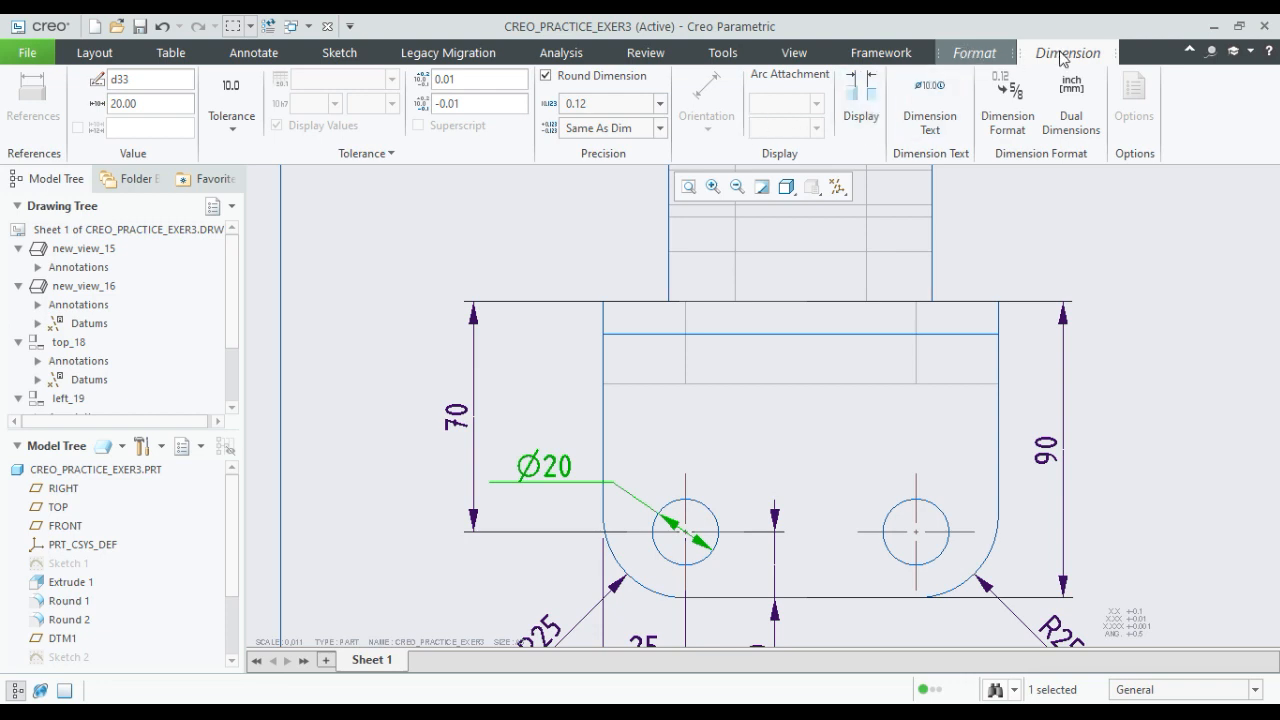
left_click(930, 95)
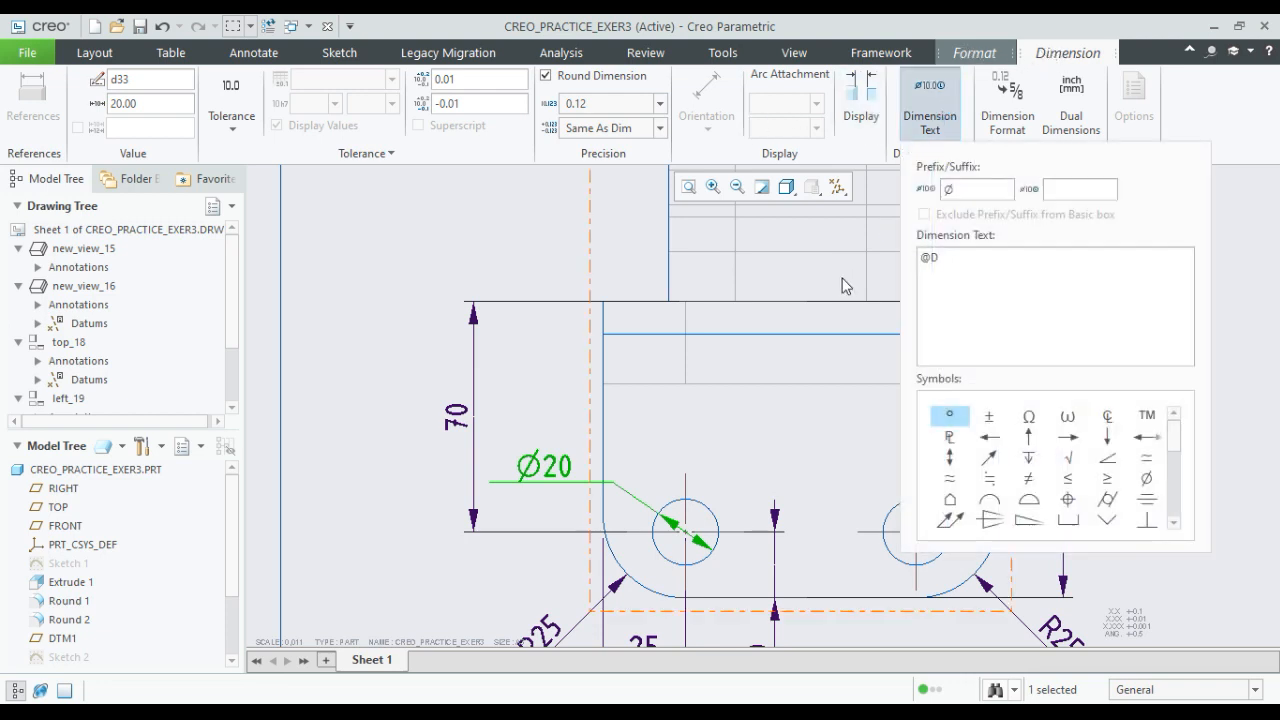
type("2X")
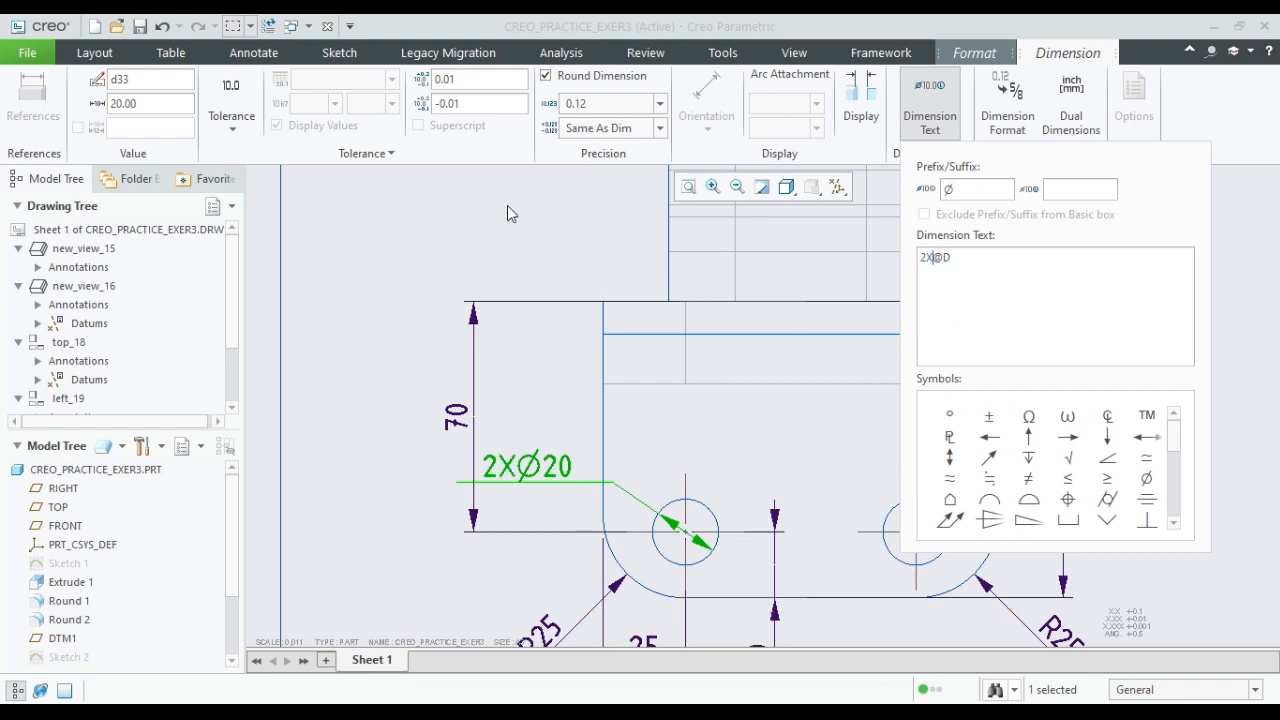
left_click(508, 207)
scroll(546, 262, "up", 2)
scroll(742, 374, "up", 1)
middle_click_drag(742, 374, 685, 353)
scroll(685, 353, "down", 2)
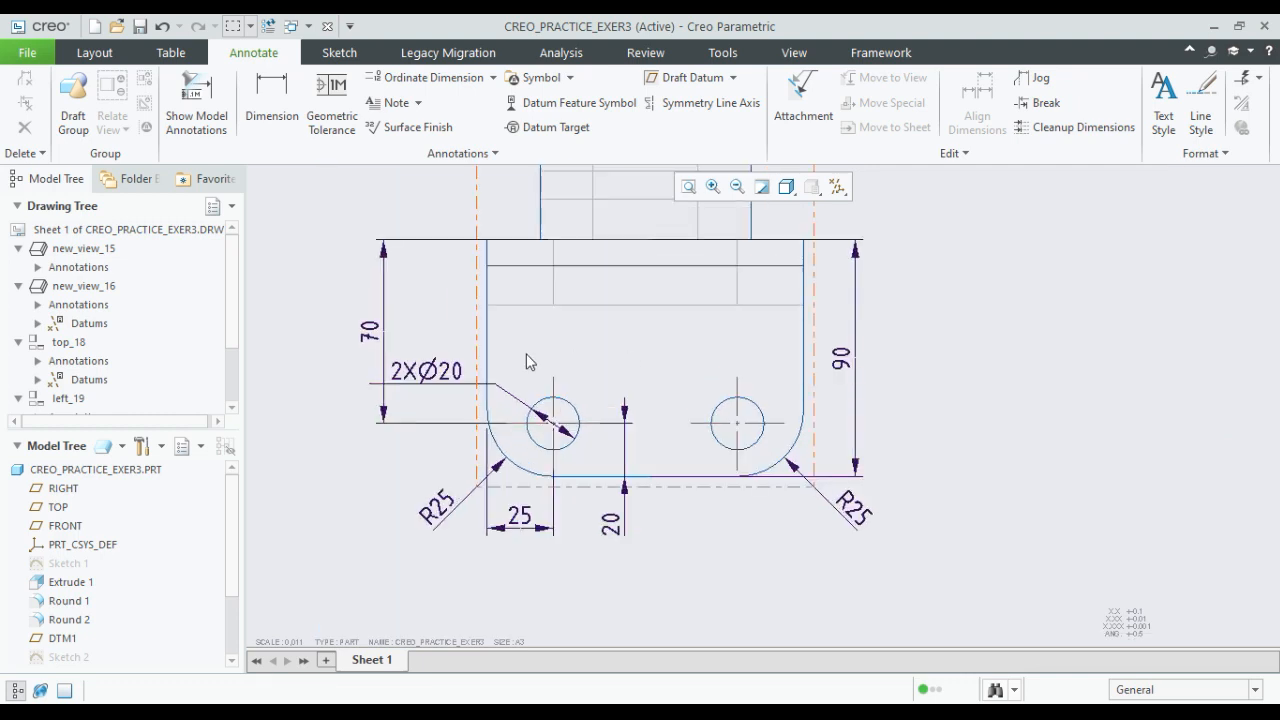
- Move the 2XØ20 dimension text slightly higher beside the top view's lower left hole
scroll(530, 362, "down", 2)
left_click(376, 377)
left_click_drag(376, 378, 398, 343)
left_click(376, 435)
scroll(376, 435, "up", 1)
middle_click_drag(376, 432, 395, 403)
scroll(475, 550, "down", 2)
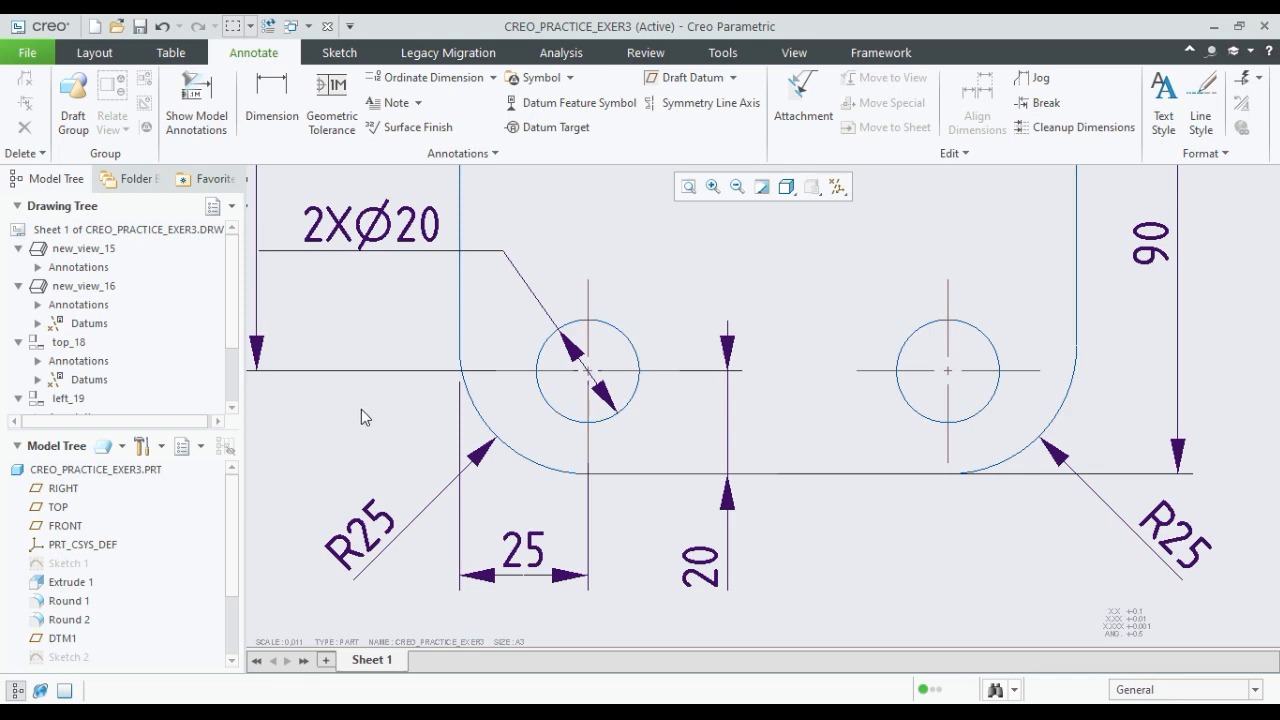
scroll(366, 417, "up", 2)
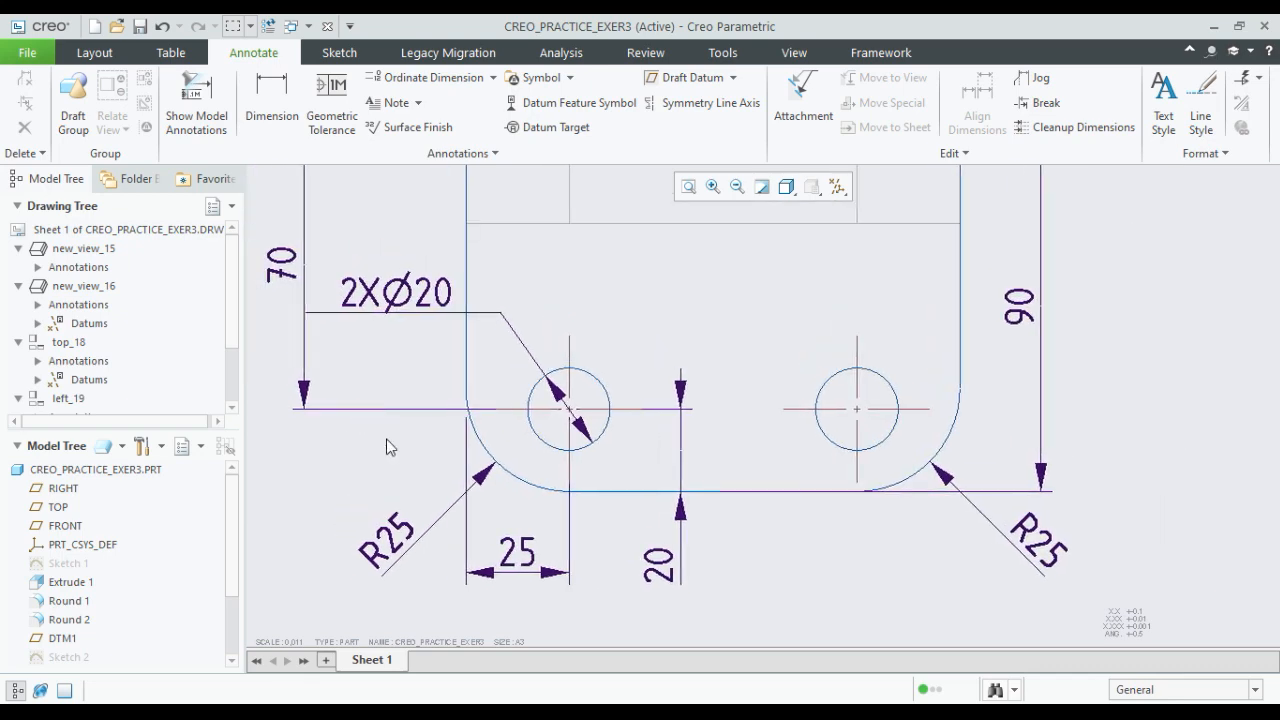
scroll(389, 447, "up", 4)
scroll(620, 457, "up", 3)
scroll(700, 520, "down", 4)
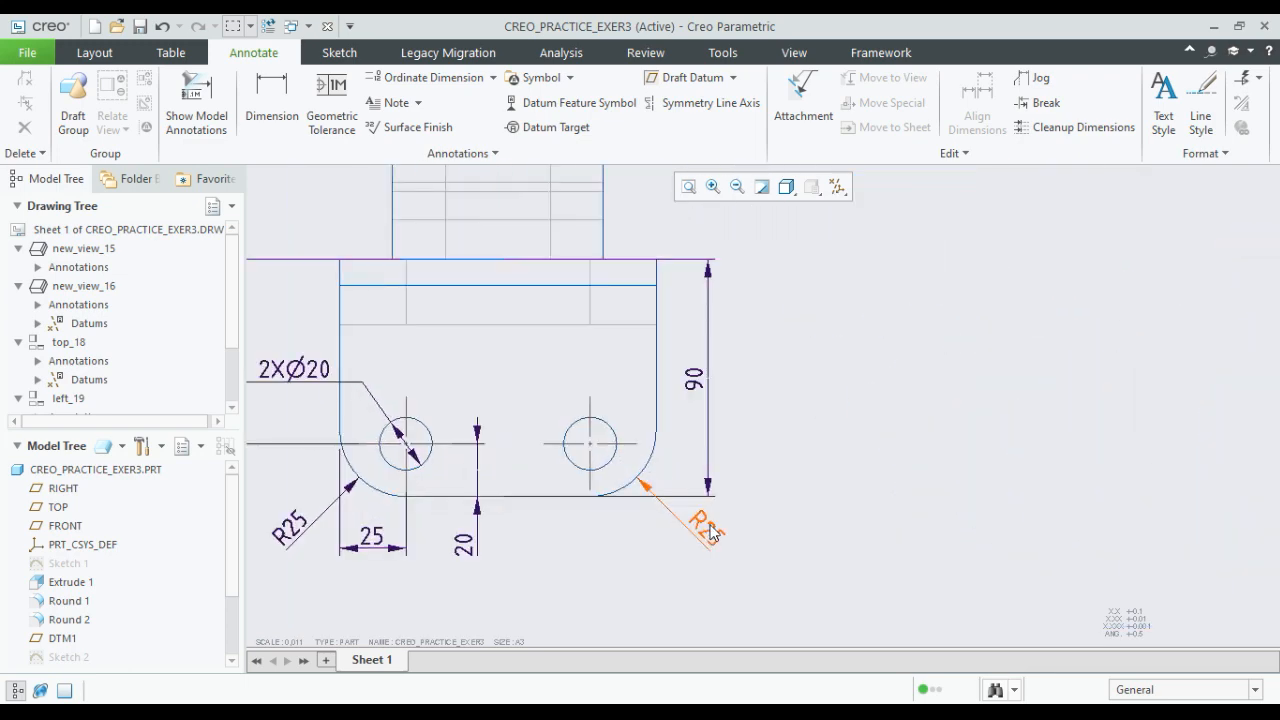
- Reposition the R25 dimension at the top view's lower right corner so its leader points diagonally at the arc
left_click(712, 533)
mouse_move(712, 533)
left_mouse_down()
mouse_move(700, 515)
mouse_move(690, 525)
left_mouse_up()
left_click(737, 560)
scroll(672, 475, "down", 3)
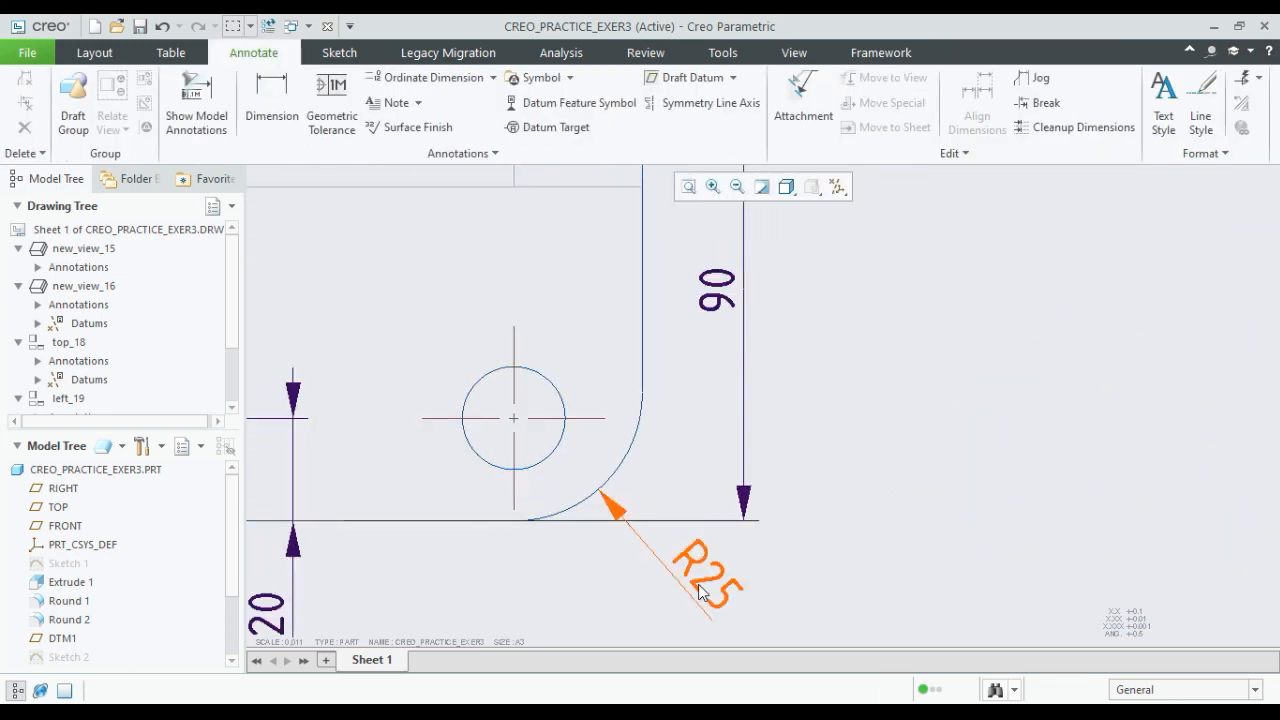
left_click(705, 578)
left_click_drag(705, 578, 722, 562)
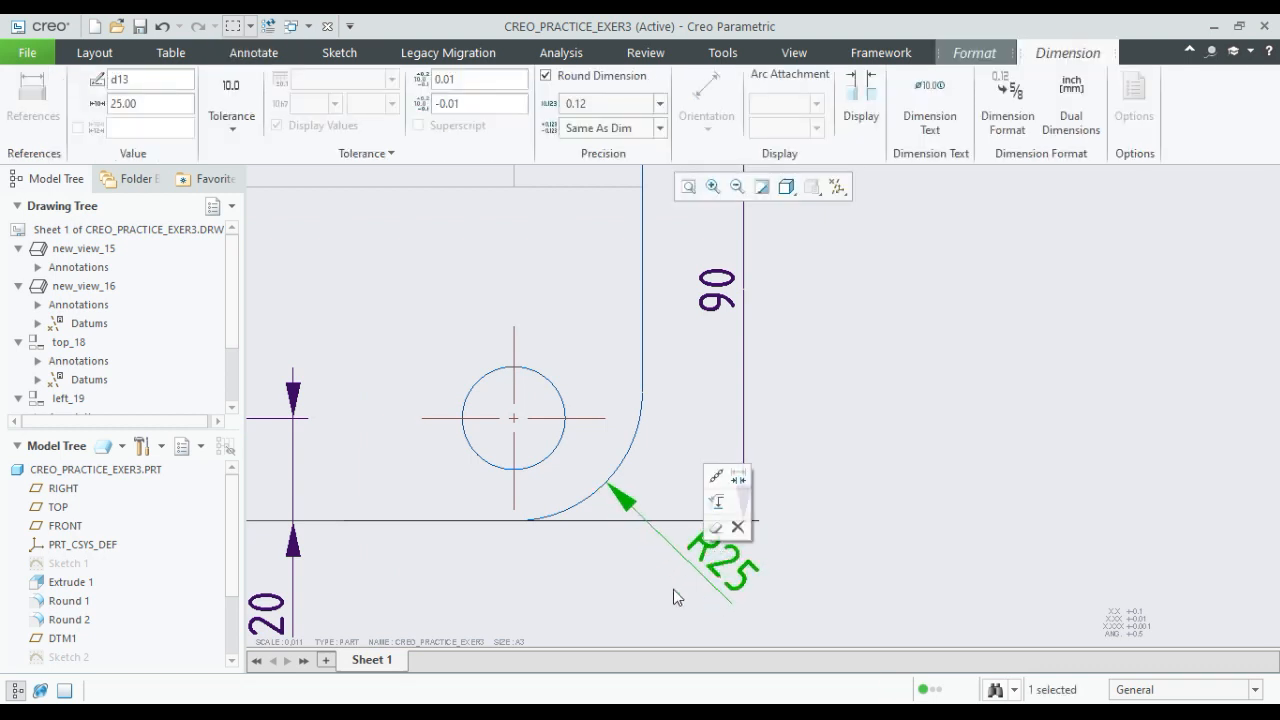
left_click(632, 563)
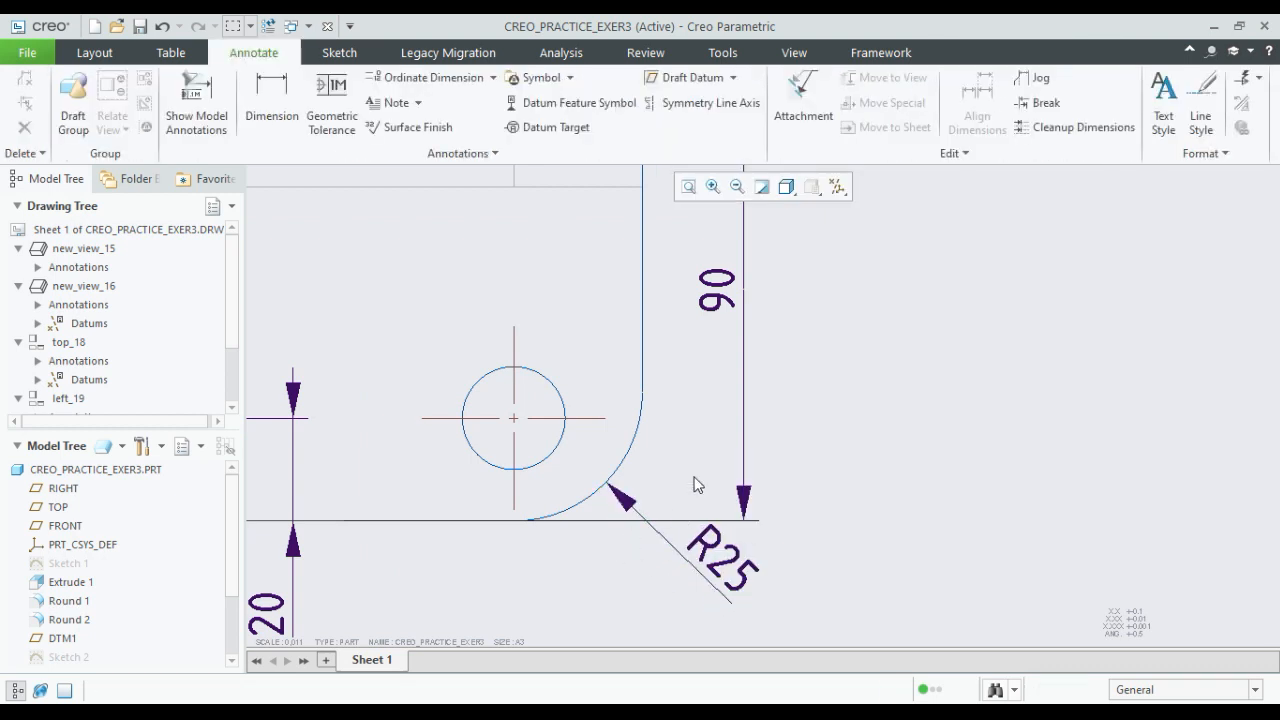
- Try to break the 90 dimension's lower witness line where the R25 leader crosses it in the top view
left_click(1040, 102)
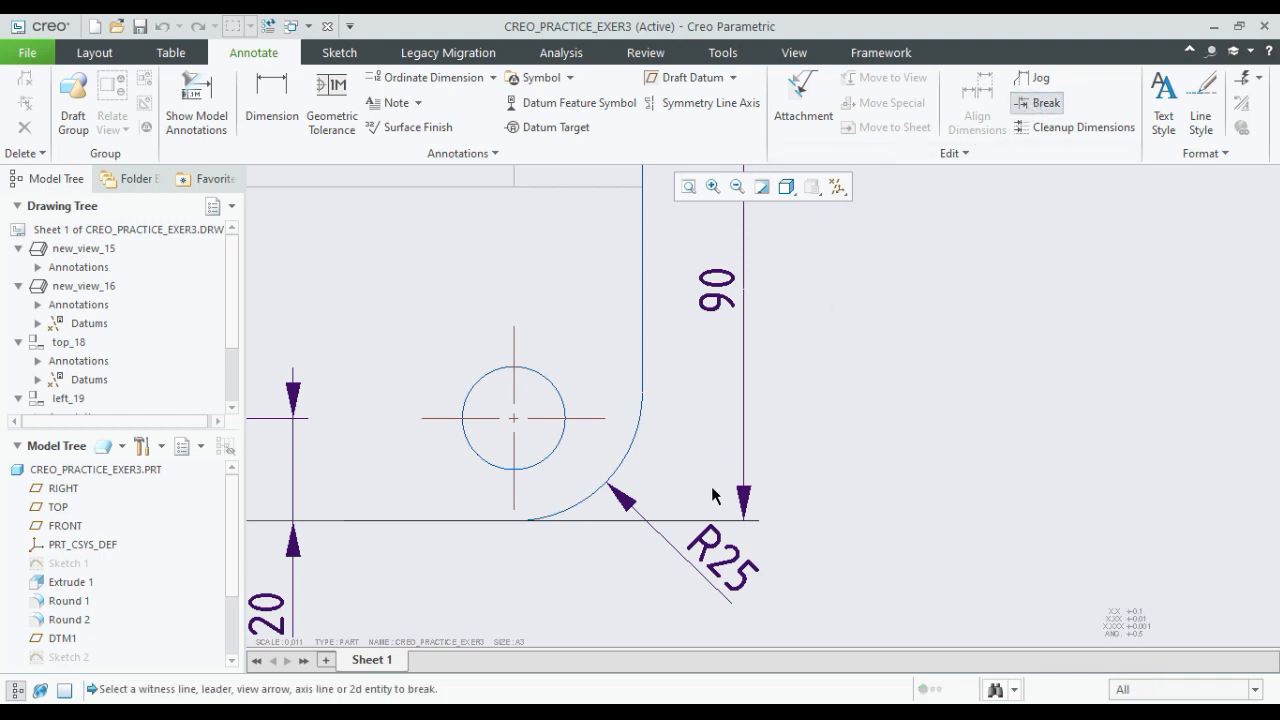
left_click(668, 542)
left_click(664, 542)
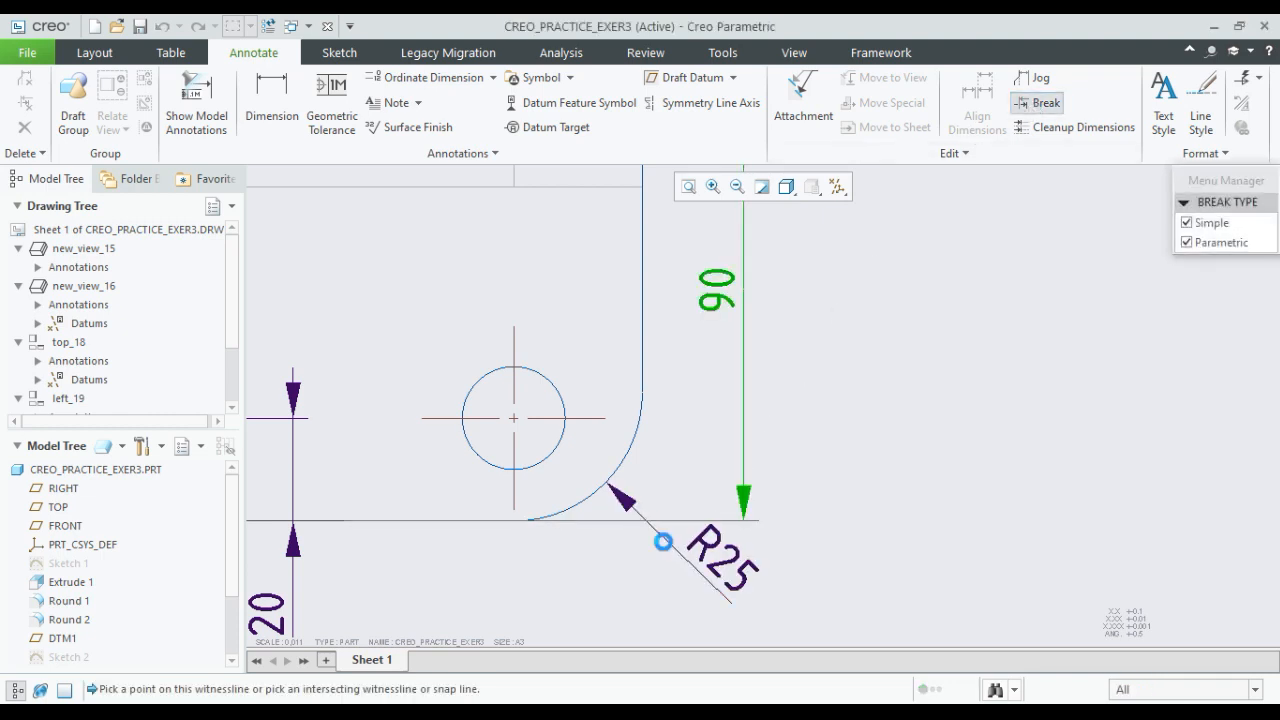
left_click(650, 550)
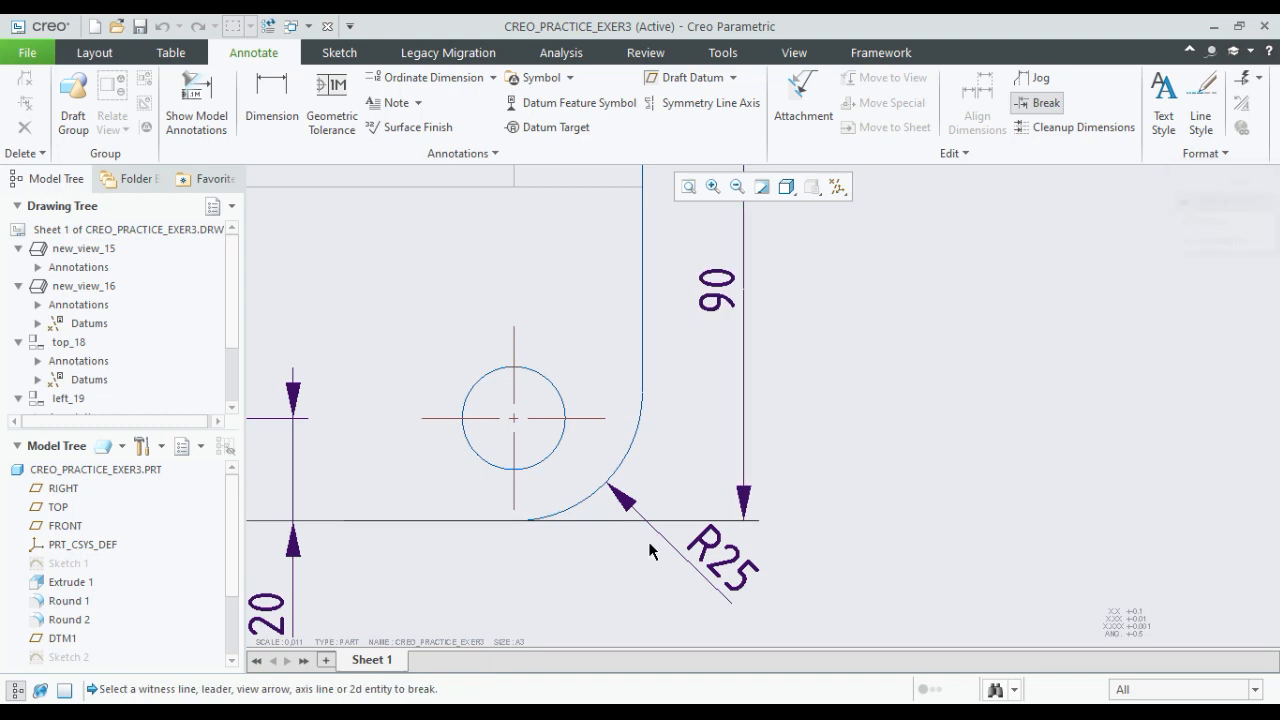
scroll(867, 432, "up", 3)
middle_click(870, 428)
- Examine the dimensions and layout of all the drawing's views
scroll(907, 432, "up", 3)
middle_click_drag(908, 433, 826, 553)
scroll(734, 364, "up", 2)
middle_click_drag(733, 340, 740, 477)
middle_click_drag(694, 260, 683, 334)
scroll(703, 298, "down", 1)
scroll(751, 389, "down", 2)
scroll(826, 446, "up", 3)
middle_click_drag(826, 446, 771, 277)
scroll(770, 452, "down", 1)
middle_click_drag(768, 443, 756, 388)
mouse_move(826, 489)
middle_mouse_down()
mouse_move(786, 424)
mouse_move(802, 424)
mouse_move(726, 355)
middle_mouse_up()
scroll(791, 402, "down", 2)
scroll(825, 457, "up", 2)
scroll(810, 435, "down", 2)
scroll(810, 434, "up", 1)
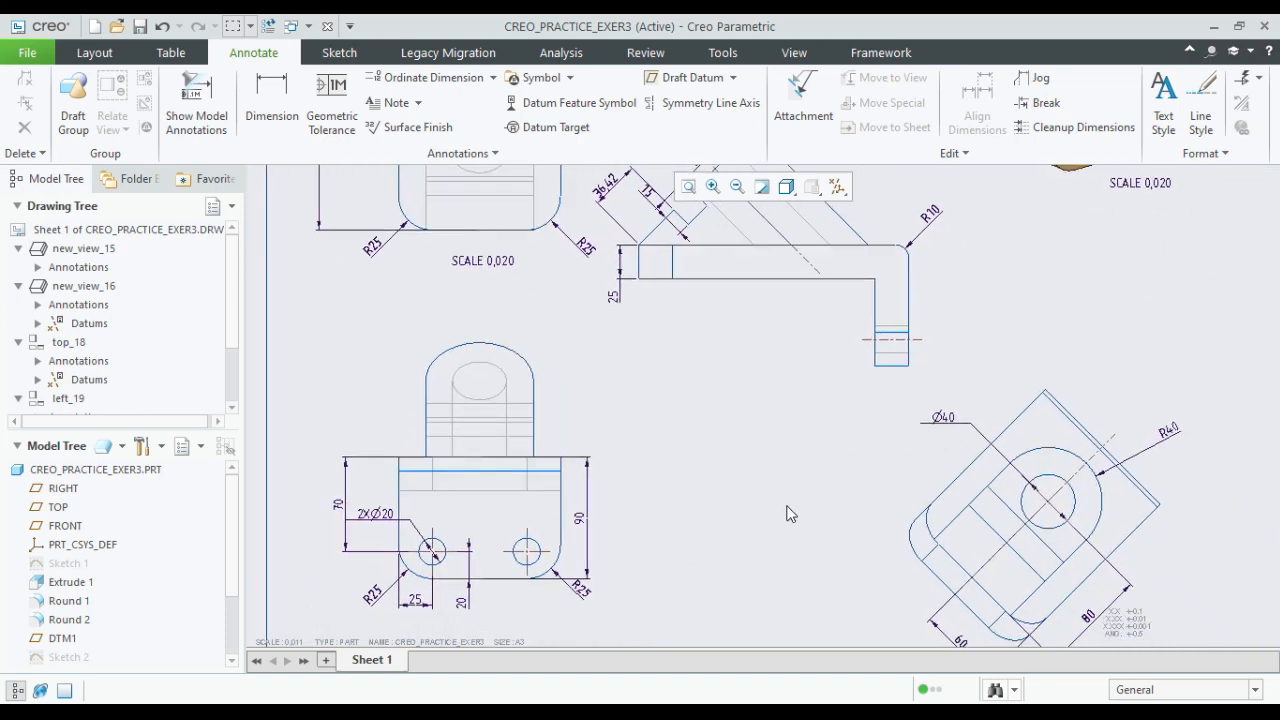
middle_click_drag(790, 514, 757, 409)
middle_click_drag(754, 470, 751, 440)
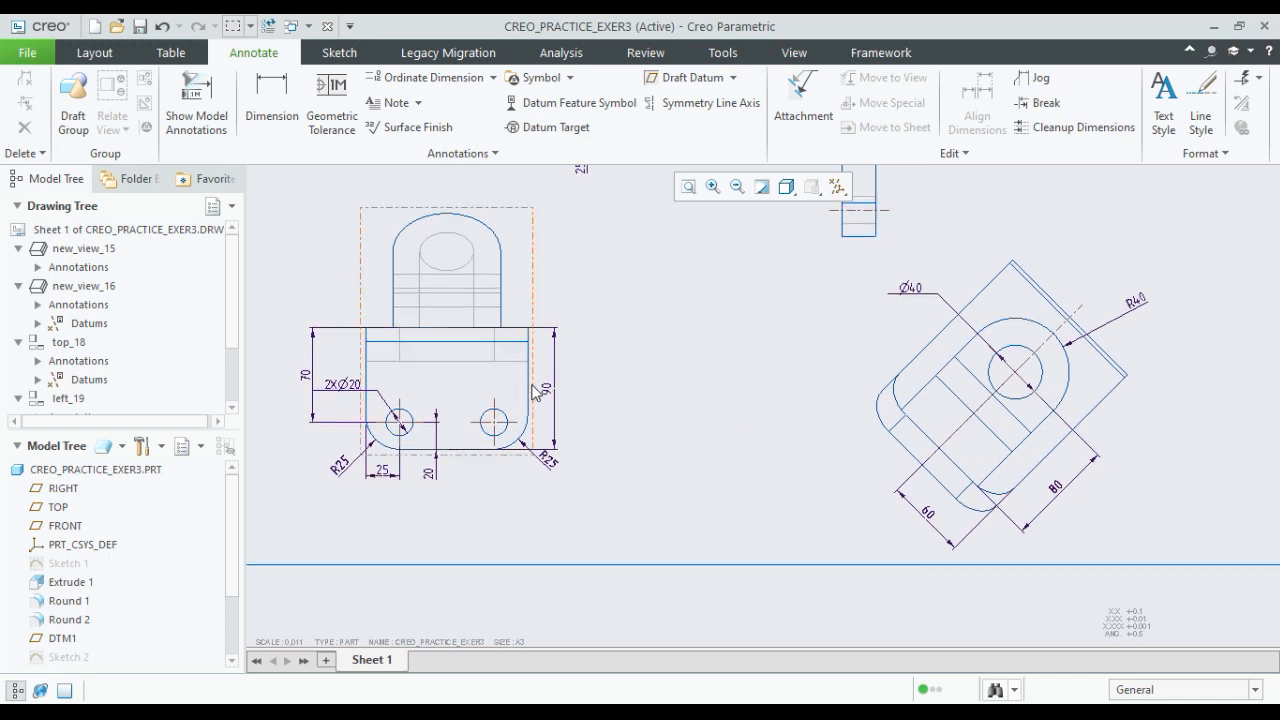
mouse_move(761, 438)
middle_mouse_down()
mouse_move(694, 437)
mouse_move(685, 533)
middle_mouse_up()
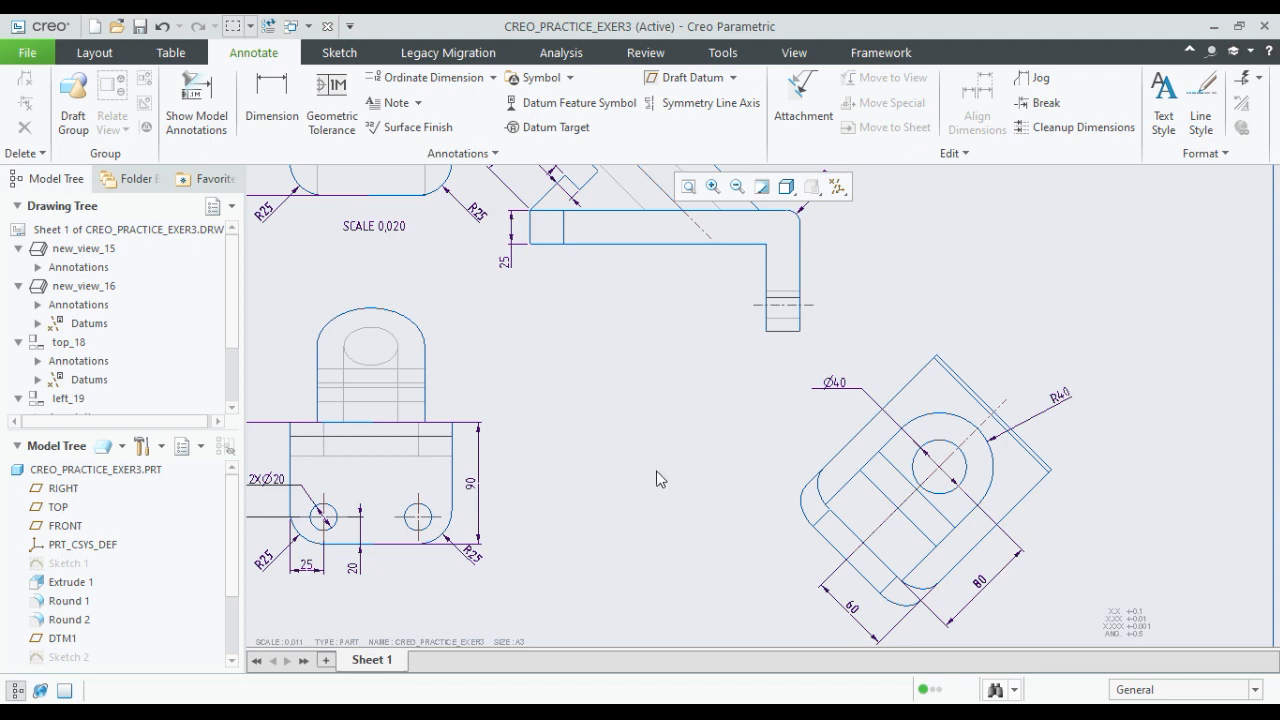
scroll(662, 473, "up", 1)
middle_click_drag(661, 472, 711, 523)
scroll(660, 451, "up", 1)
middle_click_drag(660, 451, 742, 534)
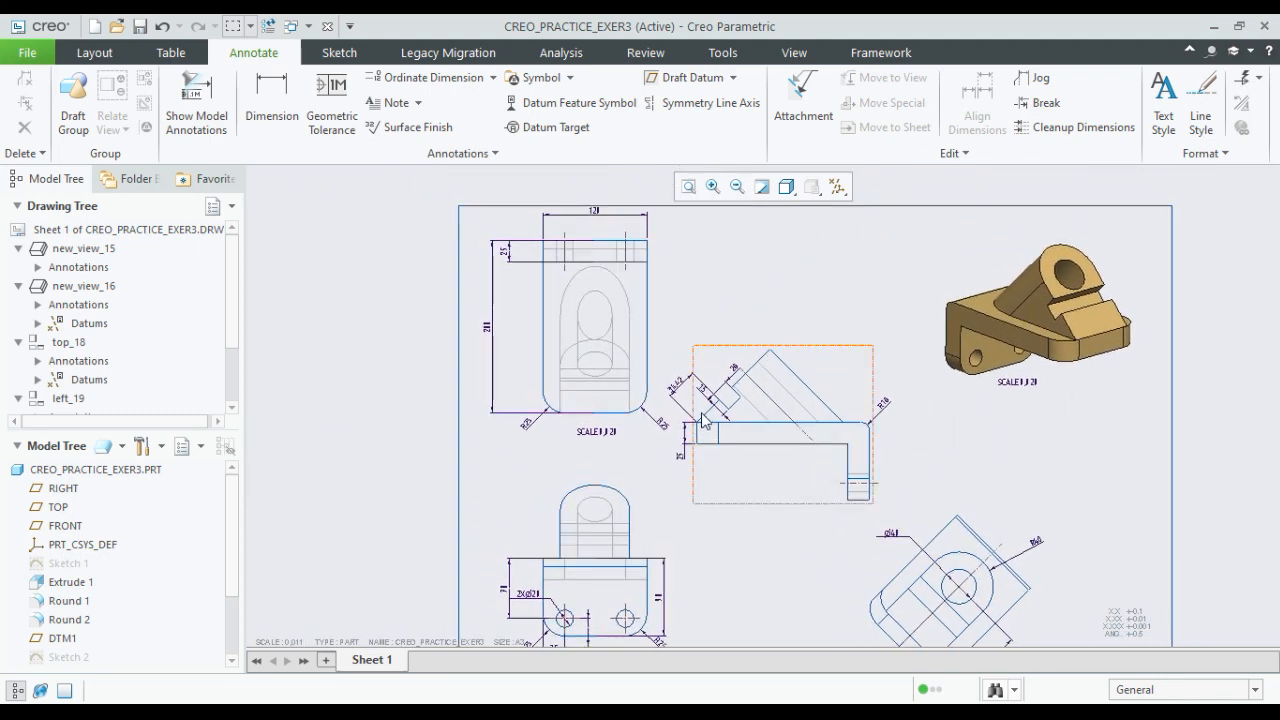
- Add an unattached note reading "GENERAL VIEW" below the scale text of the isometric view
left_click(385, 102)
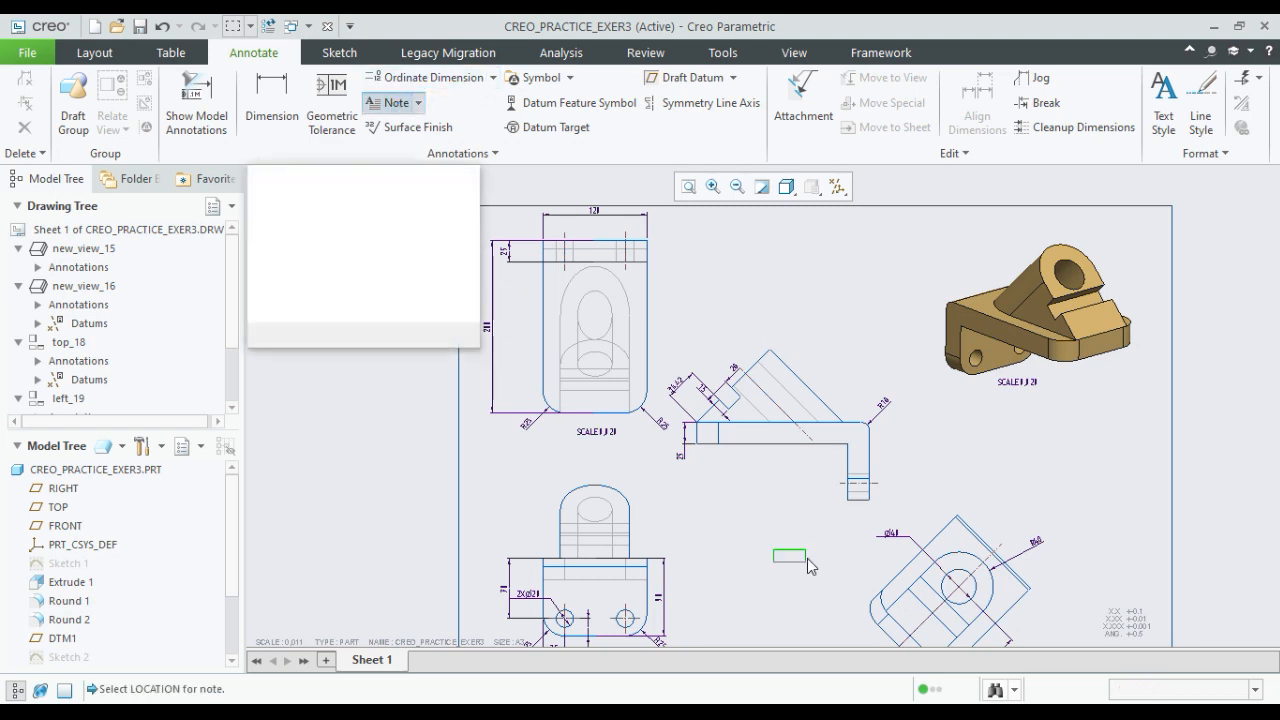
scroll(1020, 410, "down", 3)
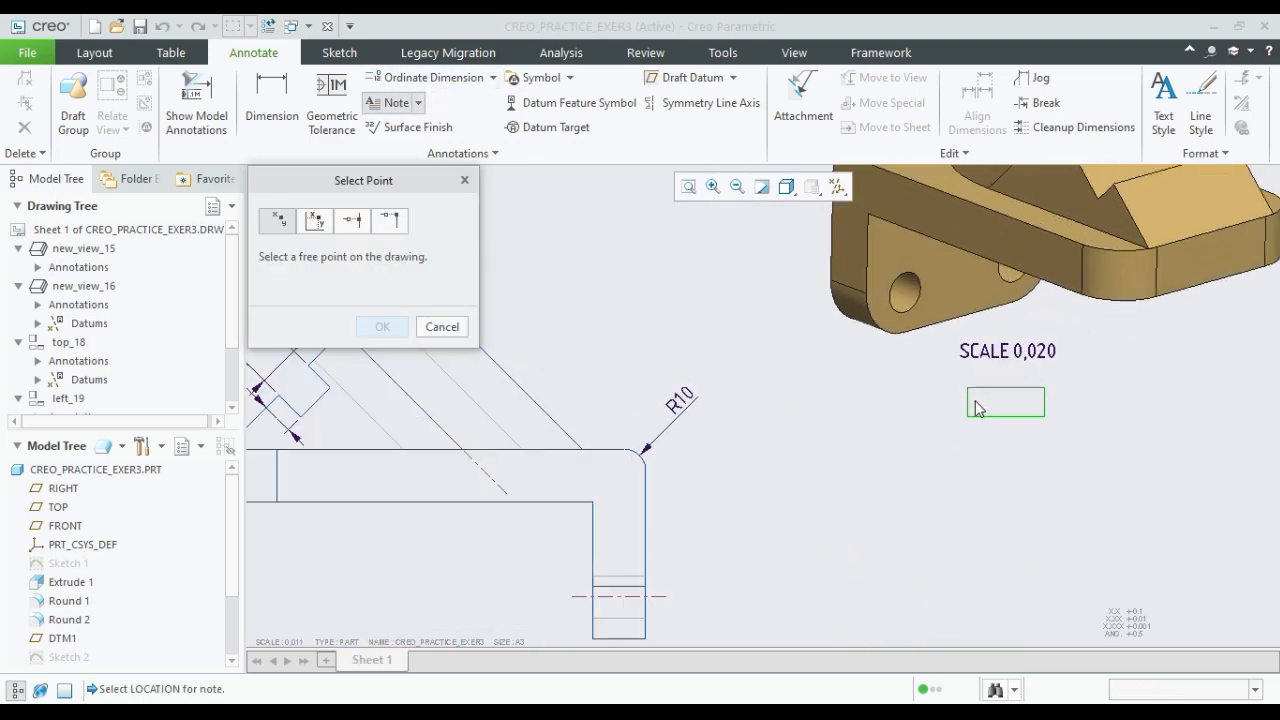
left_click(985, 398)
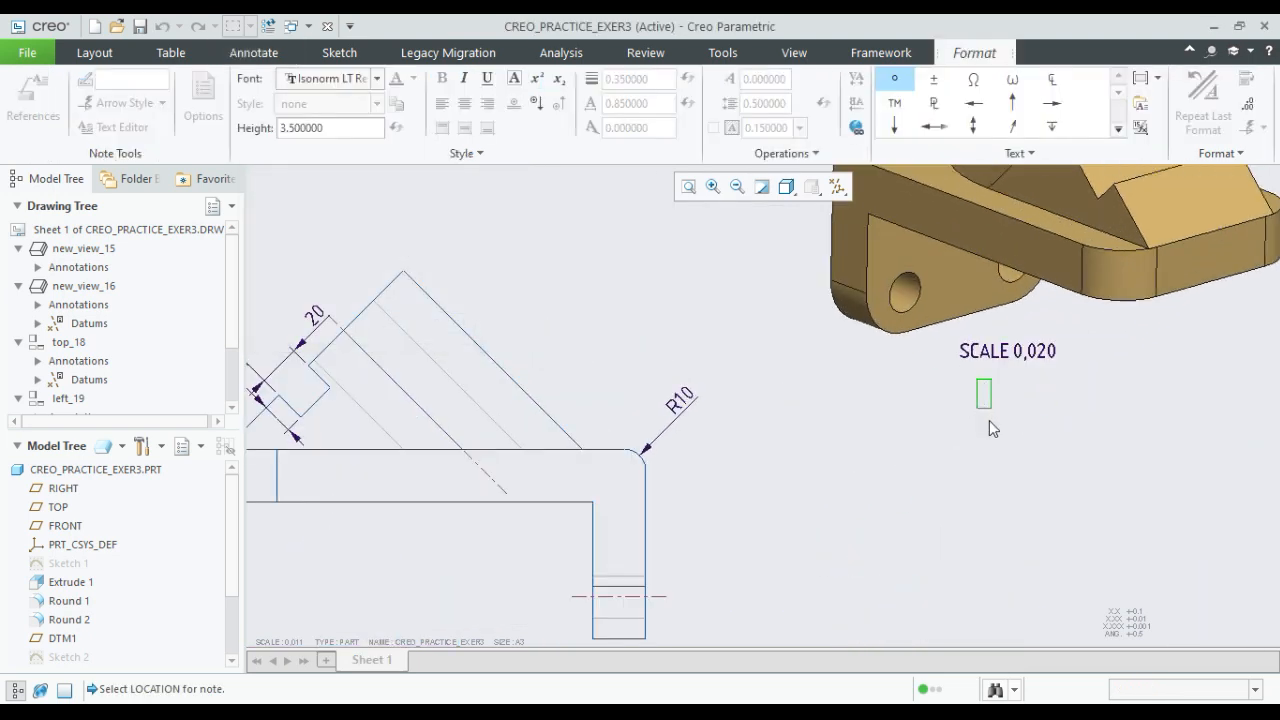
type("GENERA")
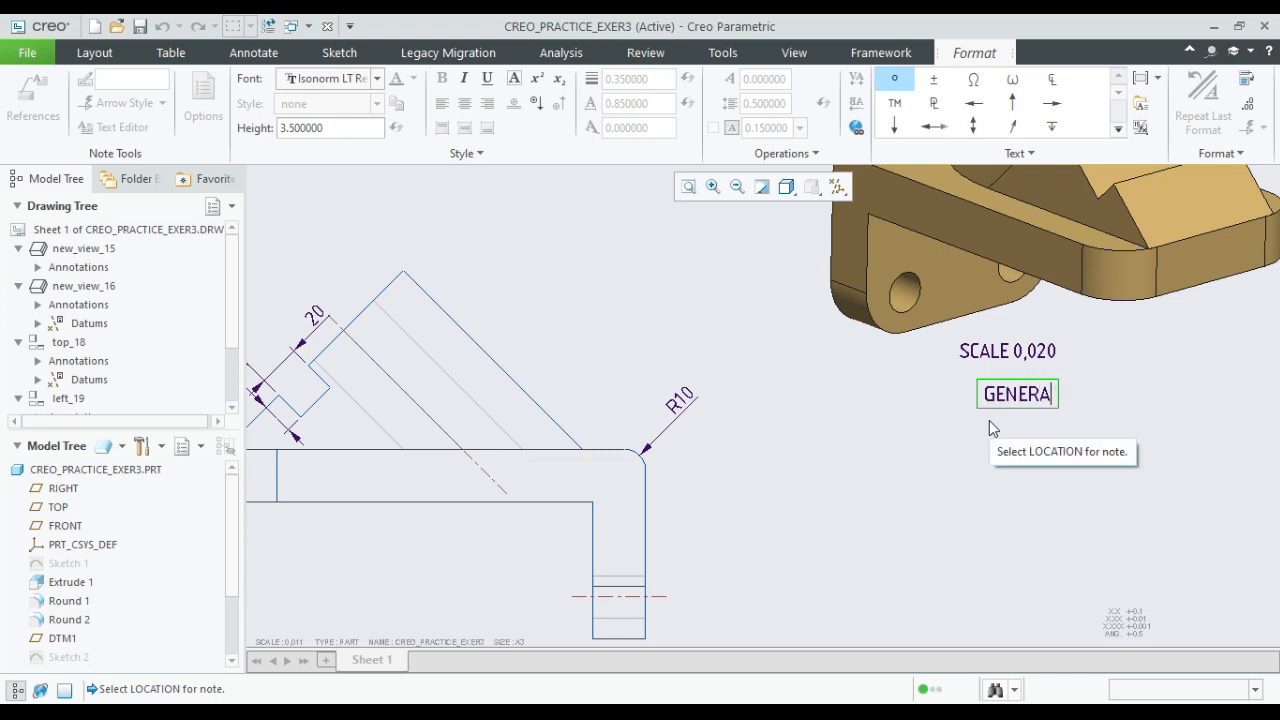
type("L VIEW")
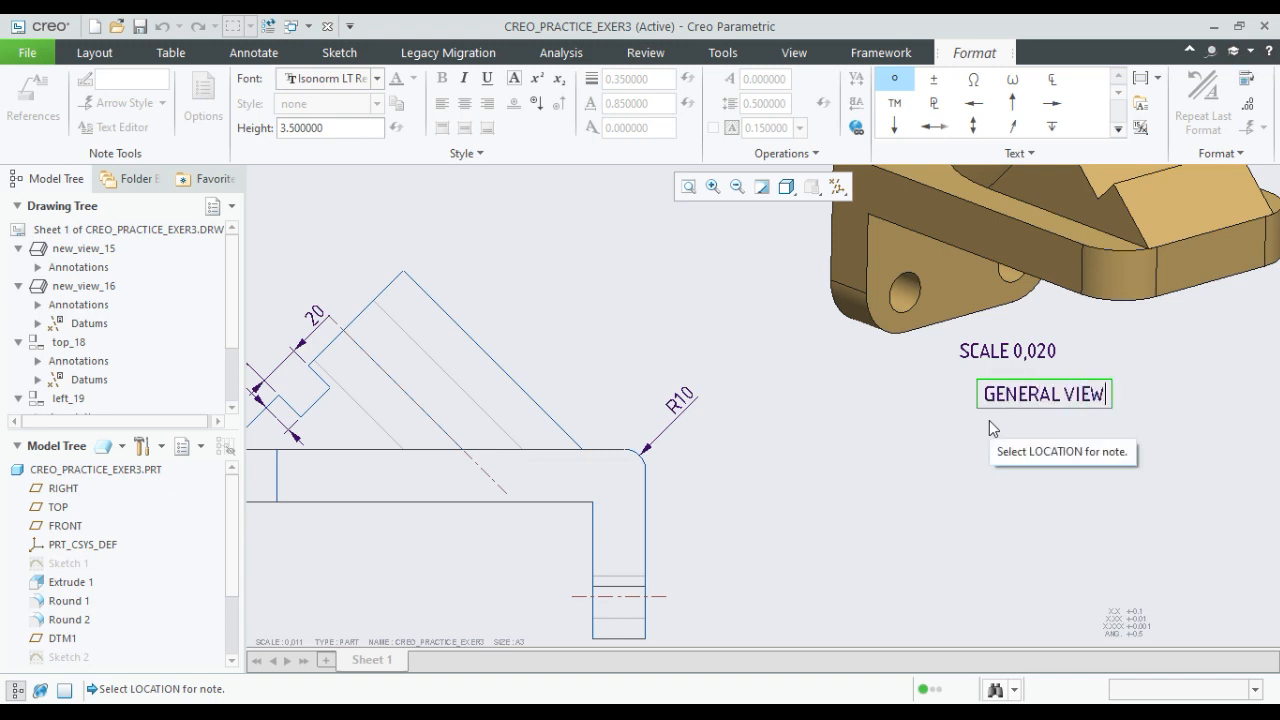
left_click(921, 497)
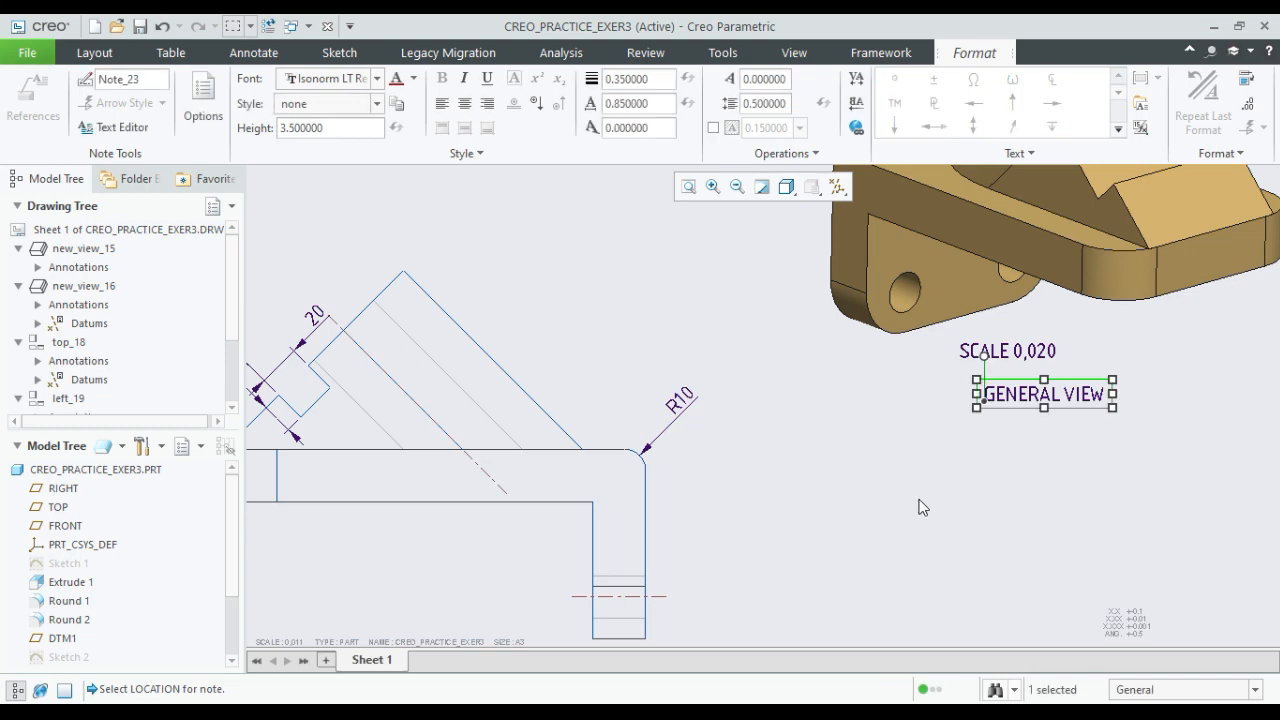
left_click(772, 436)
- Add an unattached note reading "SIDE VIEW" below the side view's horizontal plate
middle_click_drag(856, 441, 917, 432)
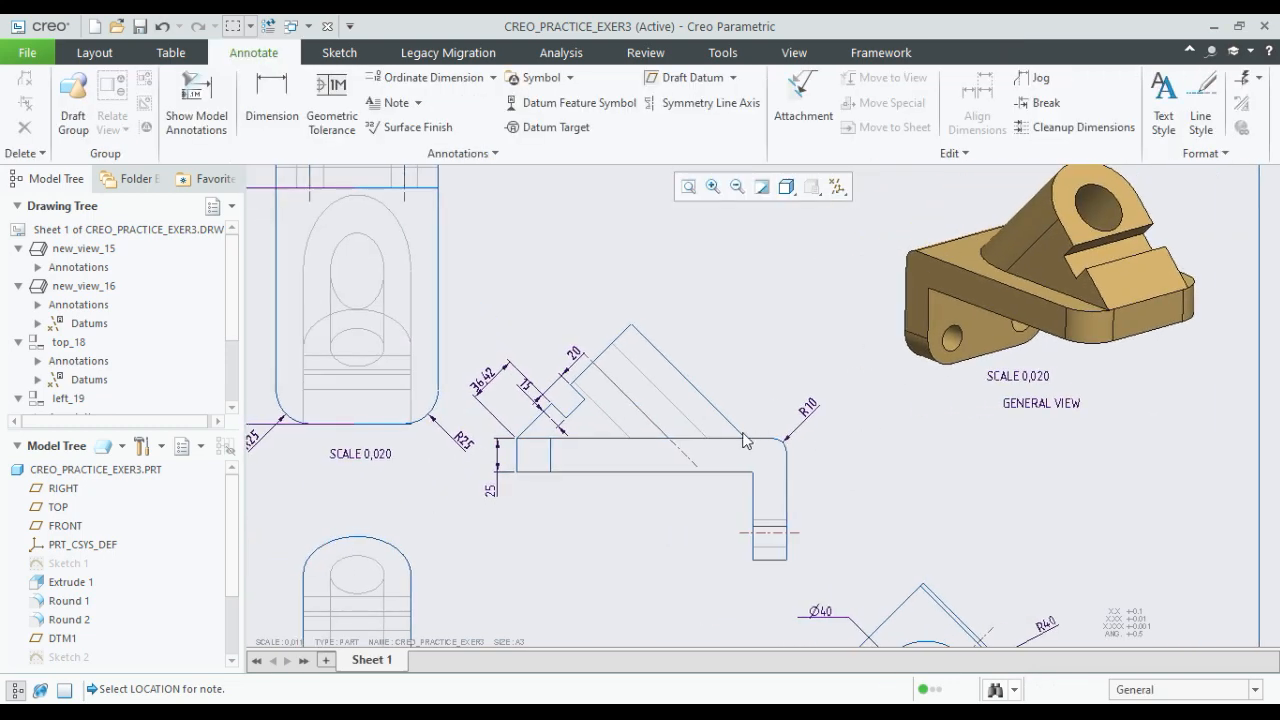
scroll(968, 434, "down", 1)
middle_click_drag(720, 526, 924, 404)
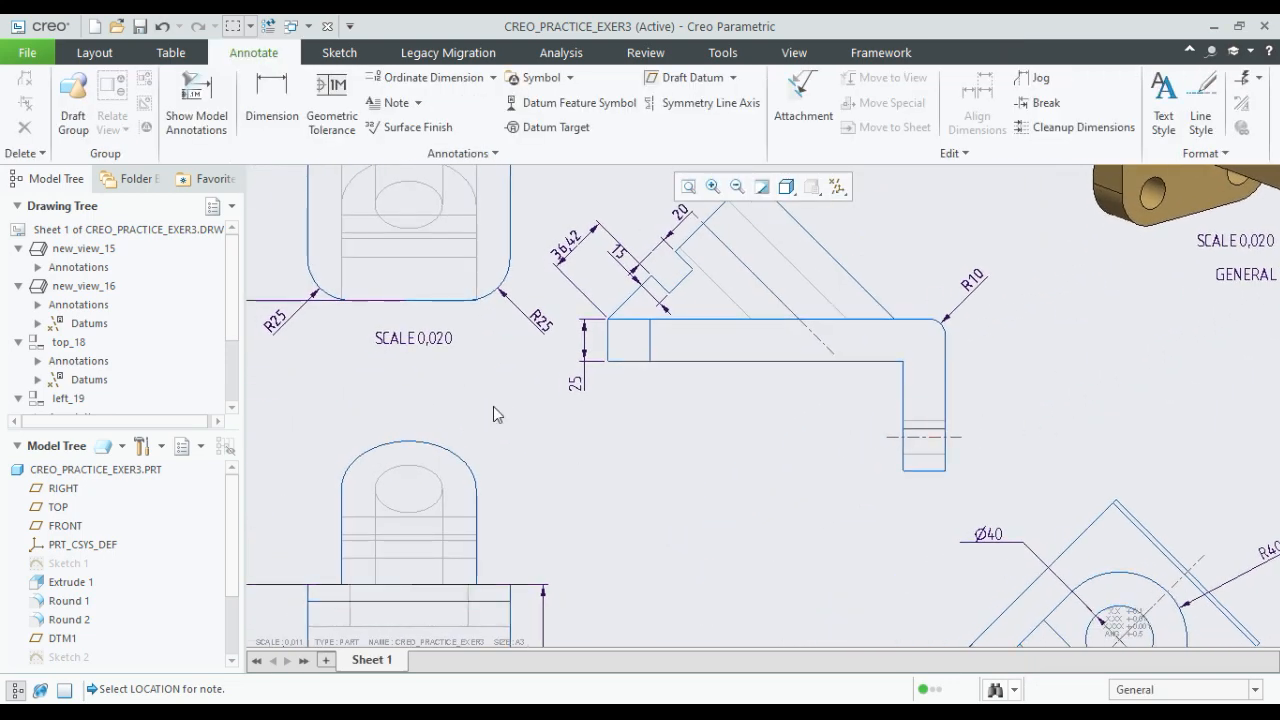
left_click(726, 483)
type("SIDE VIEW")
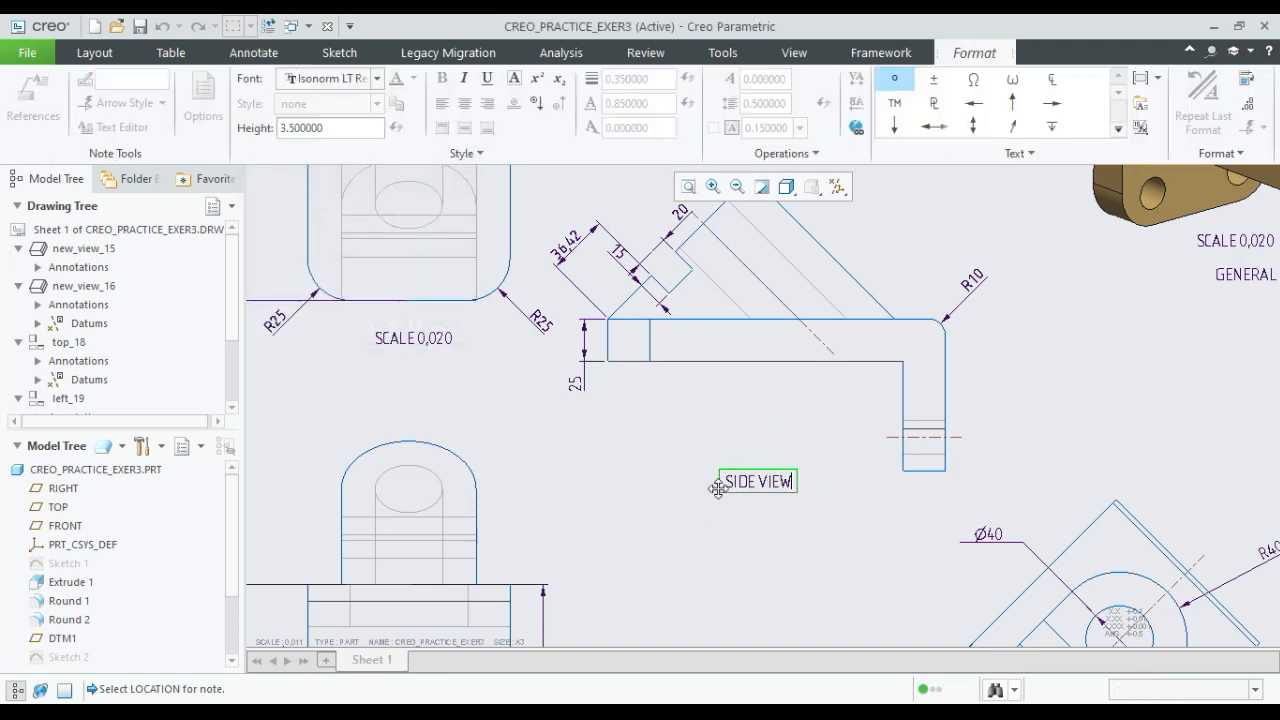
left_click(694, 523)
left_click(626, 510)
- Add an unattached note reading "FRONT VIEW" below the scale text of the front view
scroll(660, 511, "up", 3)
middle_click_drag(662, 511, 793, 513)
scroll(569, 420, "down", 3)
left_click(390, 102)
left_click(729, 470)
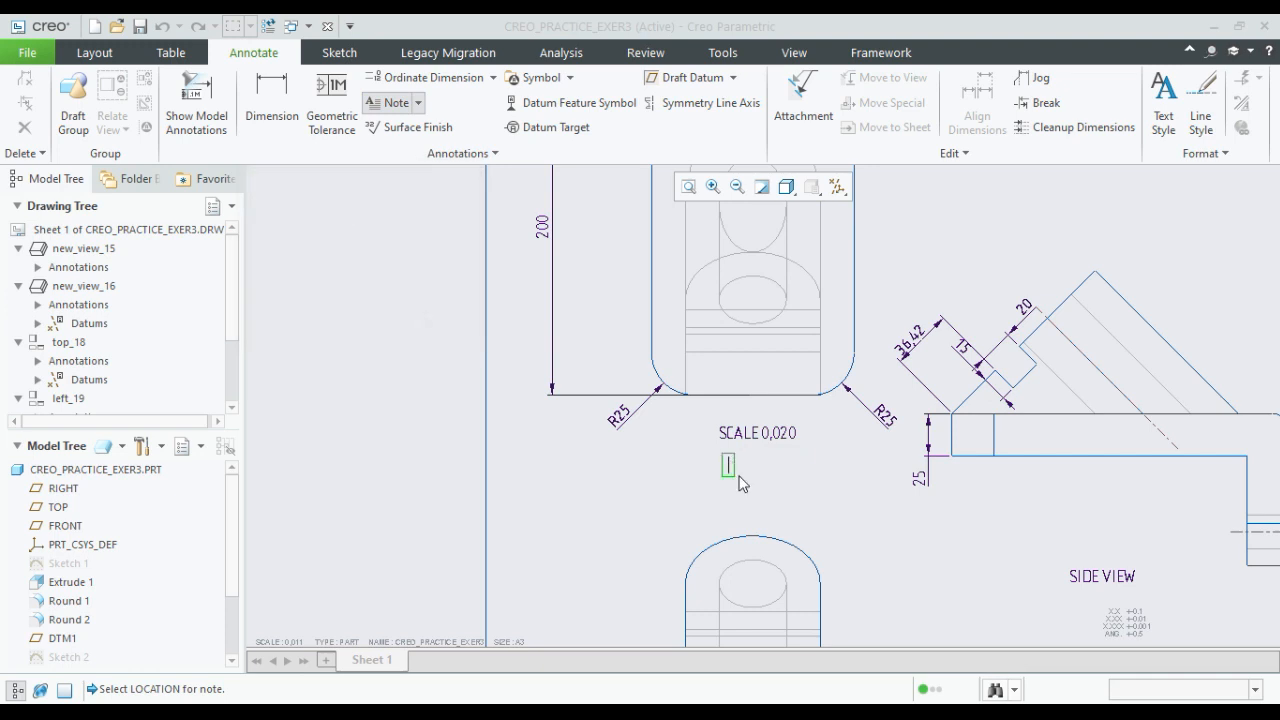
type("FRONT")
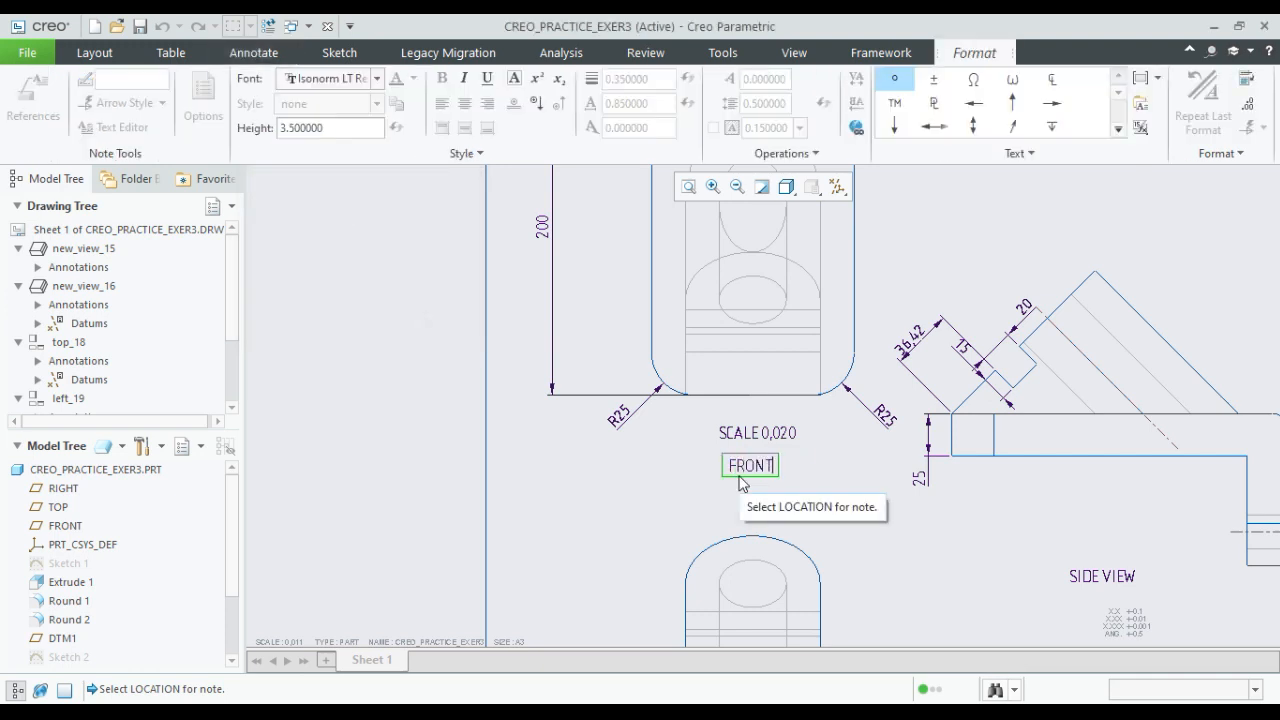
type(" VIEW")
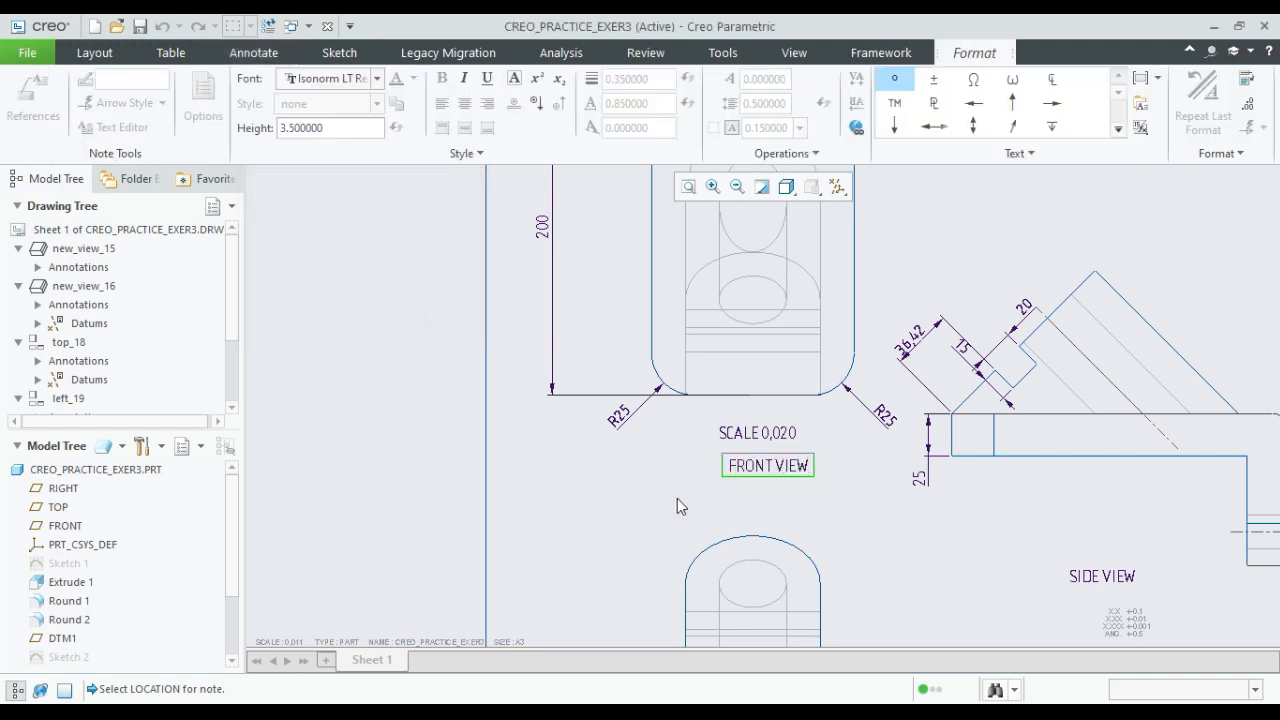
left_click(677, 498)
left_click(643, 517)
- Add an unattached note reading "TOP VIEW" below the top view's 25 and 20 dimensions
scroll(646, 514, "up", 2)
middle_click_drag(646, 514, 658, 316)
scroll(751, 534, "down", 2)
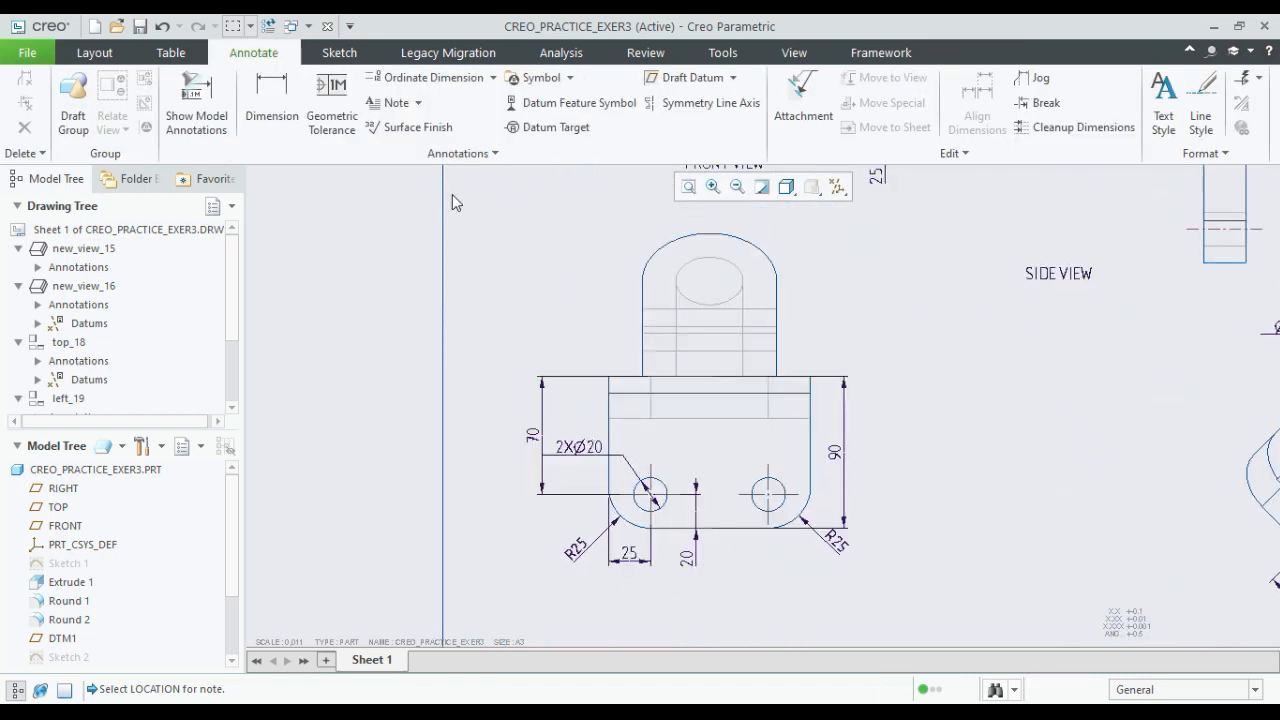
left_click(393, 102)
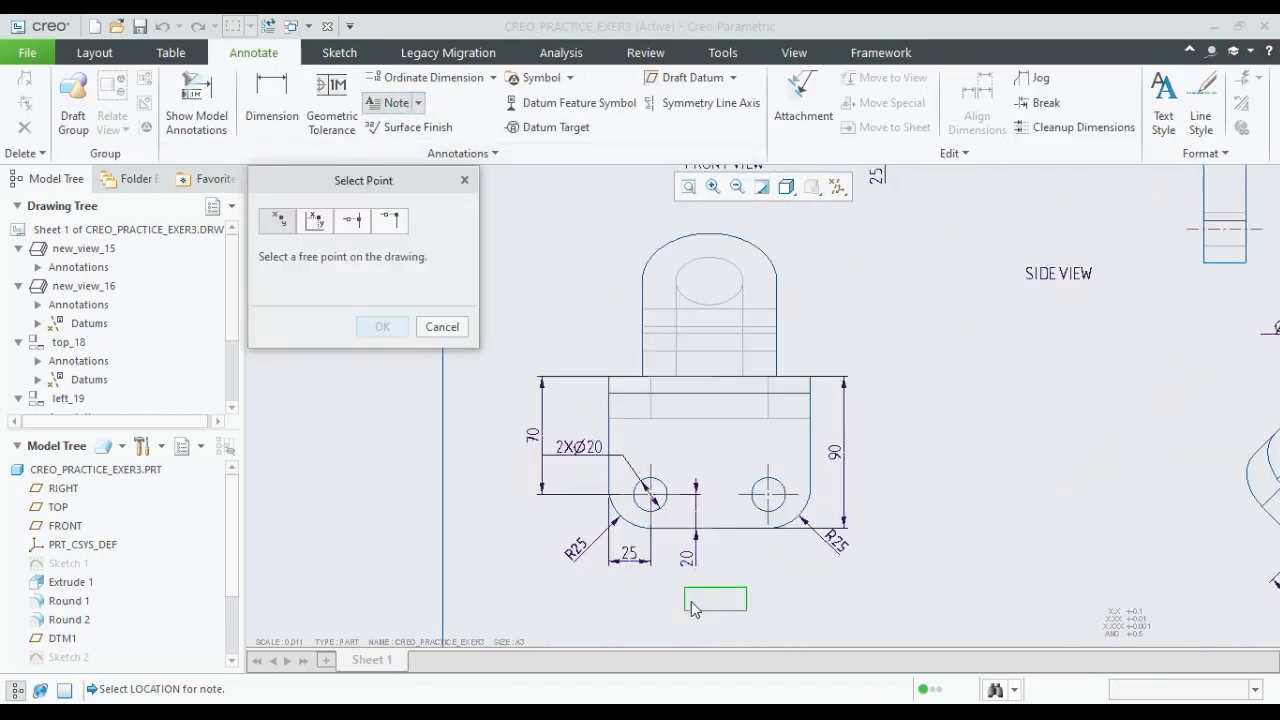
left_click(695, 608)
type("TOP VO")
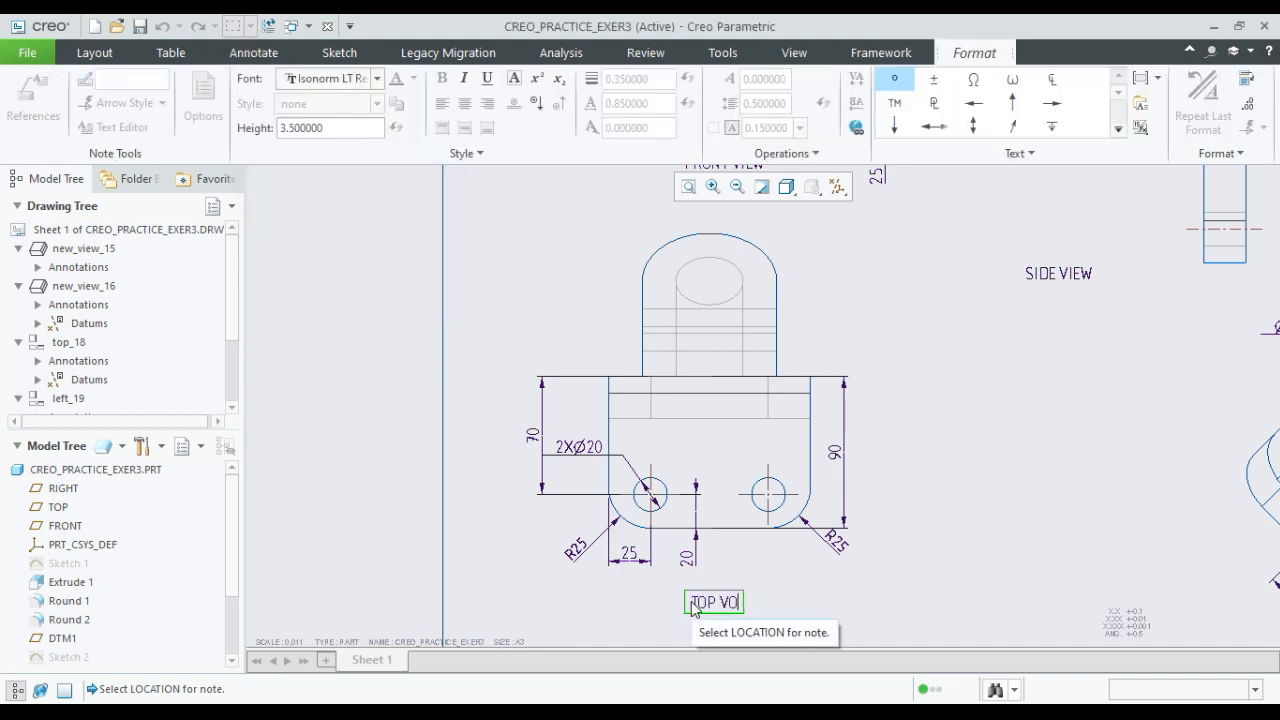
key("BackSpace")
type("IEW")
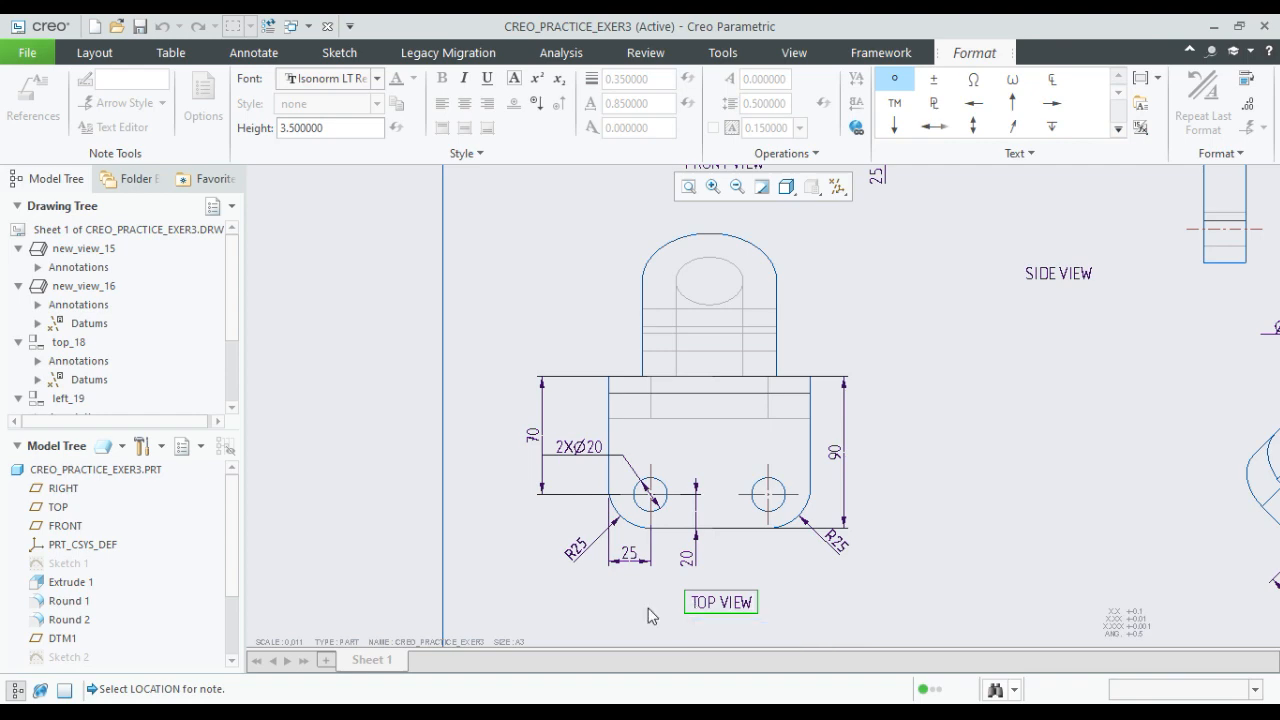
left_click(545, 636)
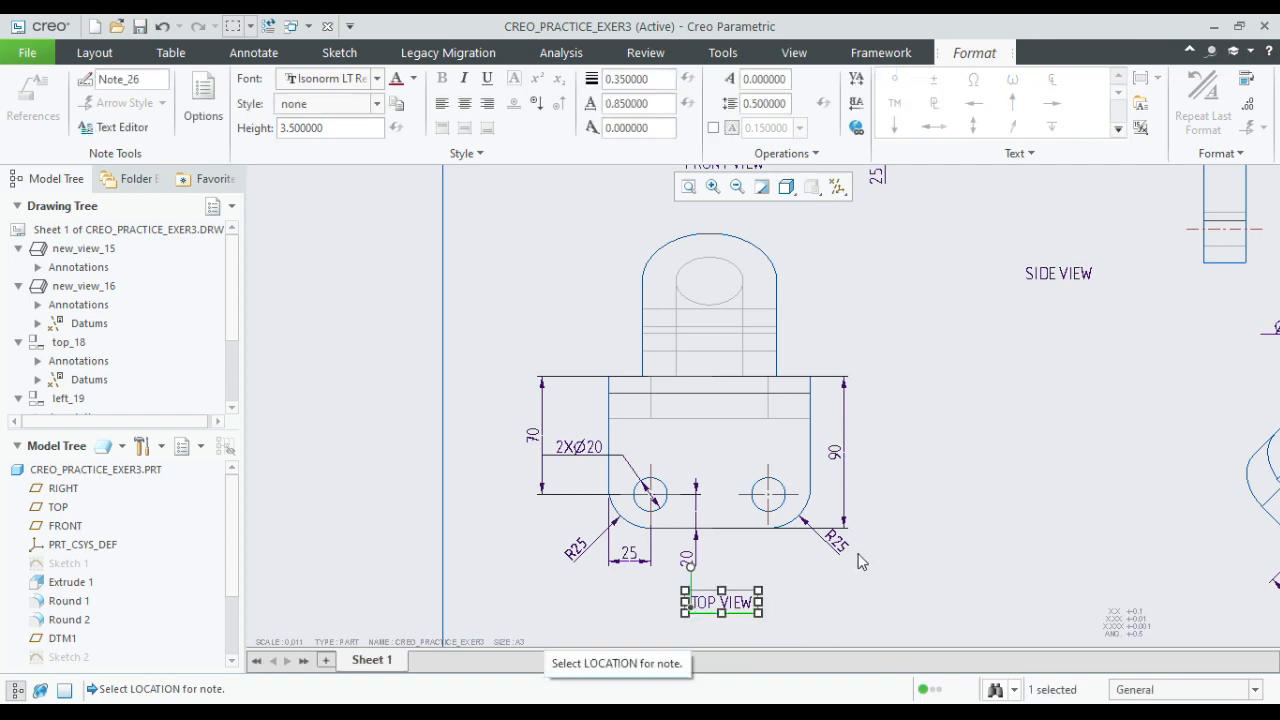
left_click(883, 580)
- Add an unattached note reading "AUXILIARY VIEW" beside the auxiliary view's 80 dimension
scroll(875, 572, "up", 1)
middle_click_drag(875, 572, 680, 456)
scroll(680, 456, "up", 1)
middle_click_drag(1029, 416, 971, 534)
scroll(928, 496, "down", 2)
middle_click_drag(868, 578, 662, 388)
left_click(901, 466)
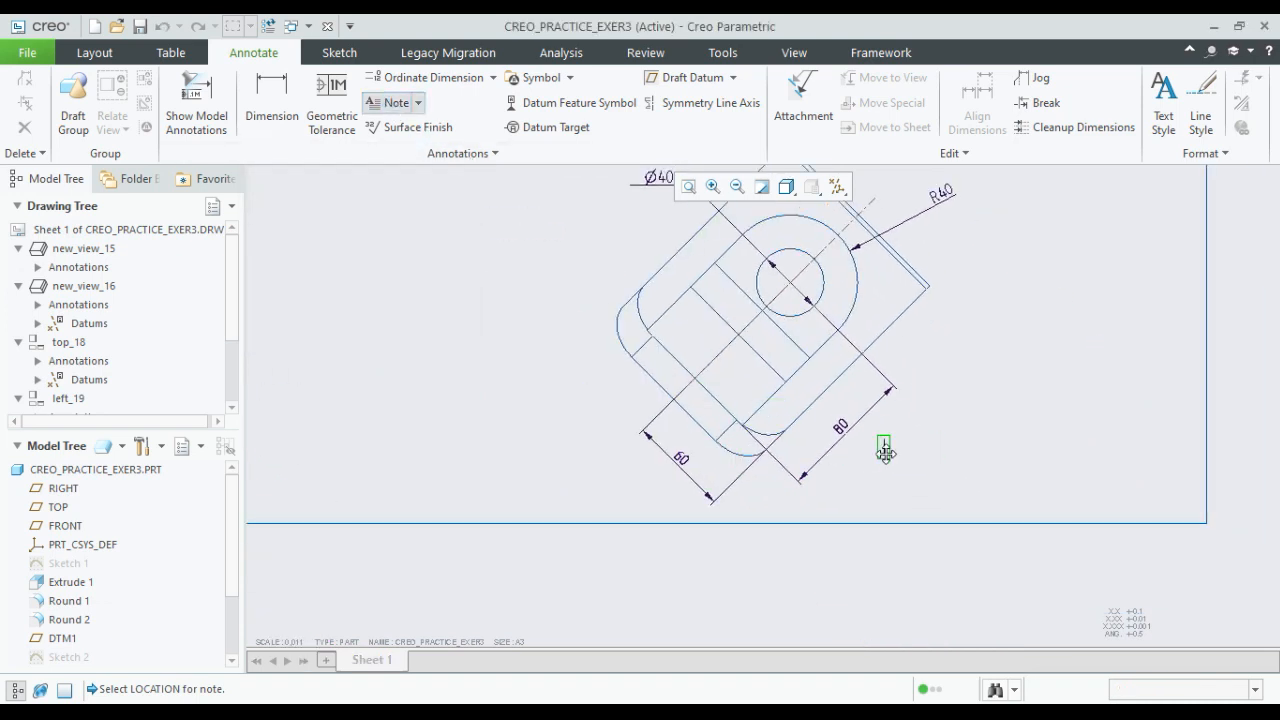
type("AUC")
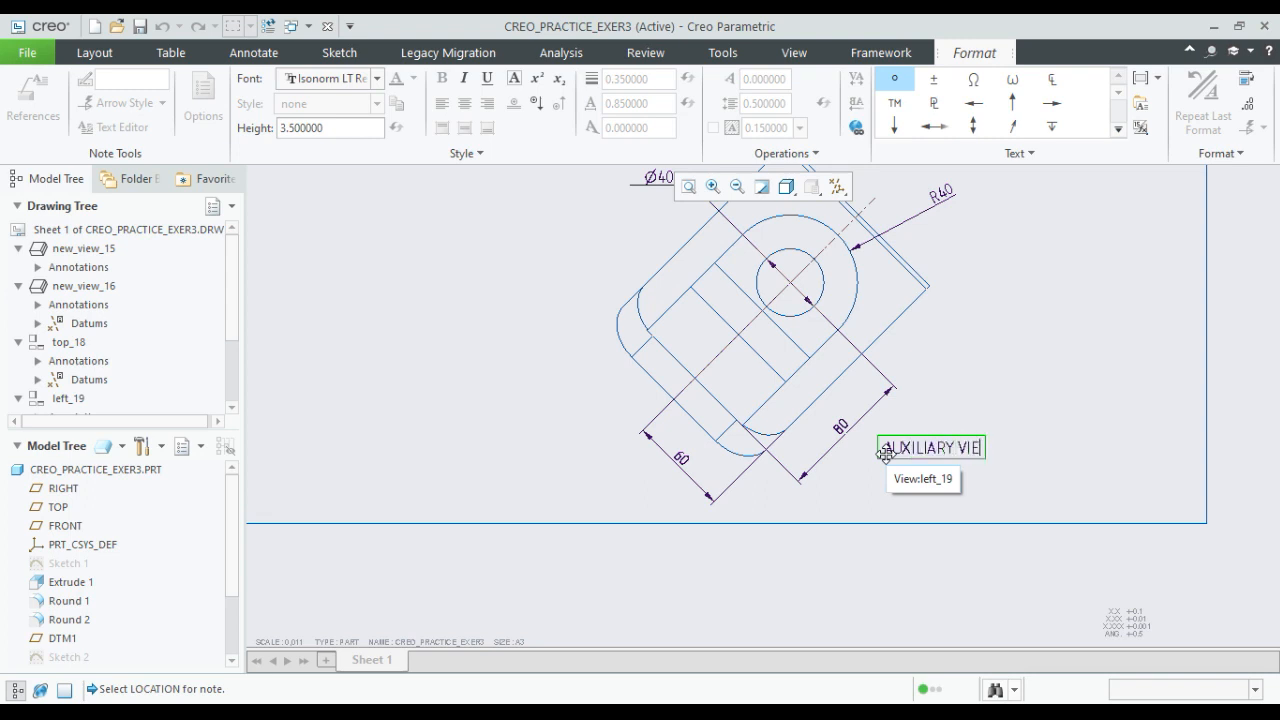
left_click(1026, 346)
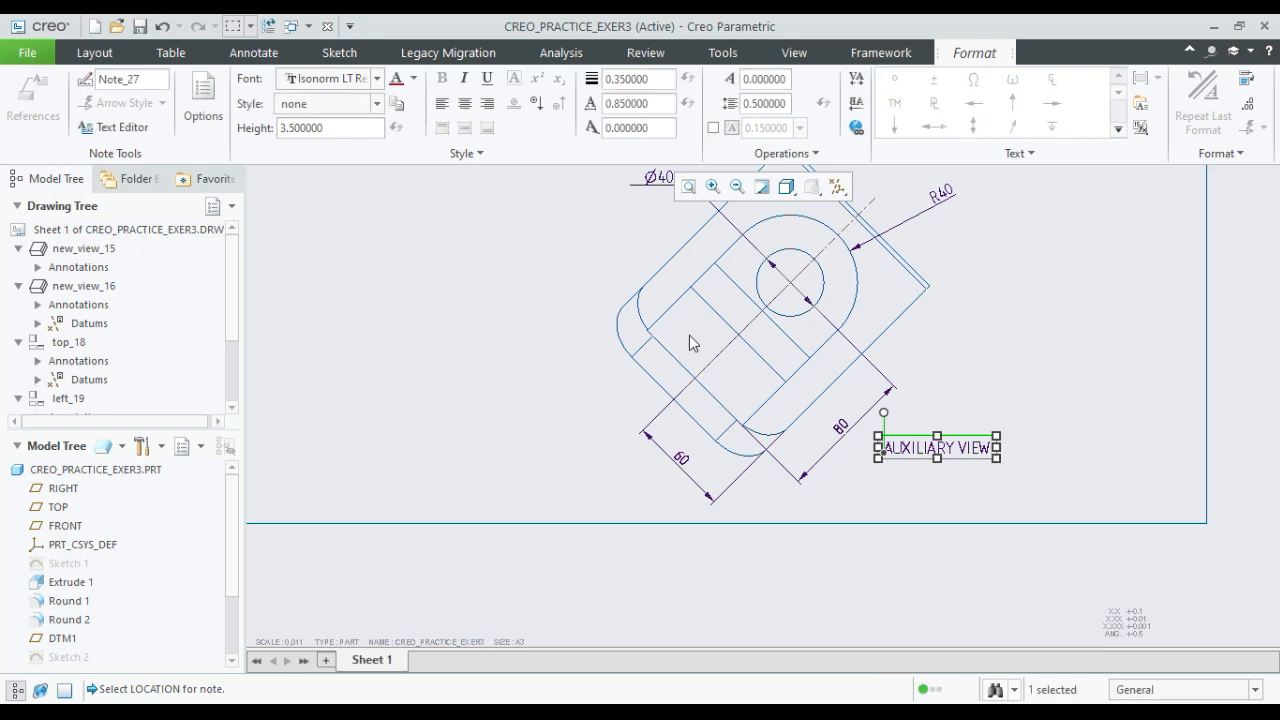
left_click(515, 345)
- Rearrange the isometric view's labels so that the scale text sits below the "GENERAL VIEW" note
scroll(515, 345, "up", 2)
middle_click_drag(520, 354, 797, 534)
middle_click_drag(708, 444, 748, 501)
scroll(1148, 310, "down", 3)
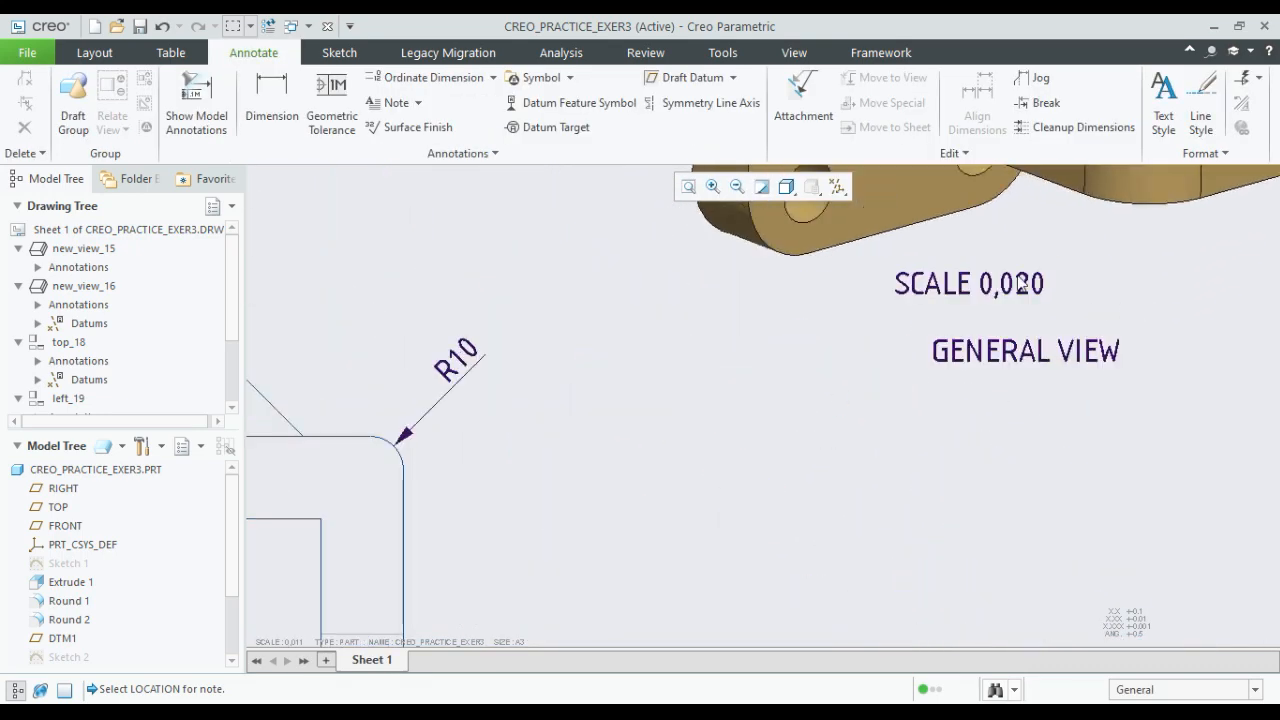
left_click(1024, 304)
left_click_drag(1024, 300, 1080, 423)
left_click(1050, 357)
left_click_drag(1057, 371, 1070, 320)
left_click(1062, 422)
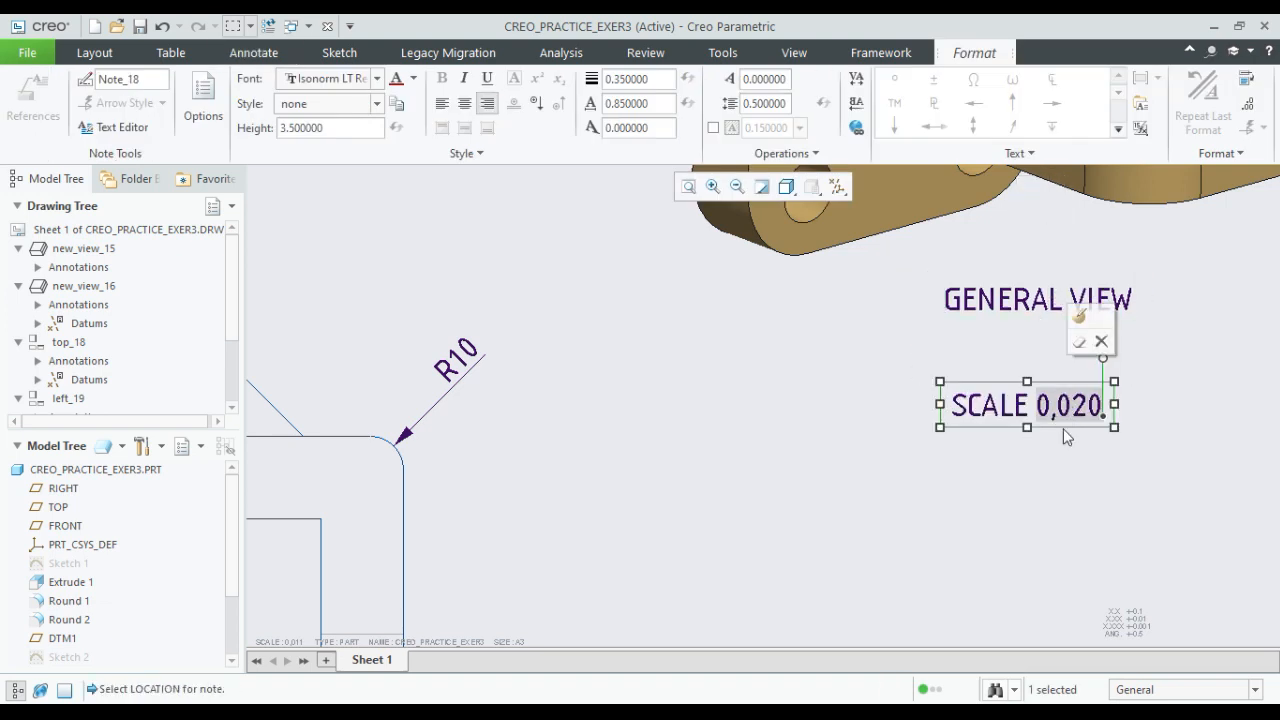
left_click(1076, 420)
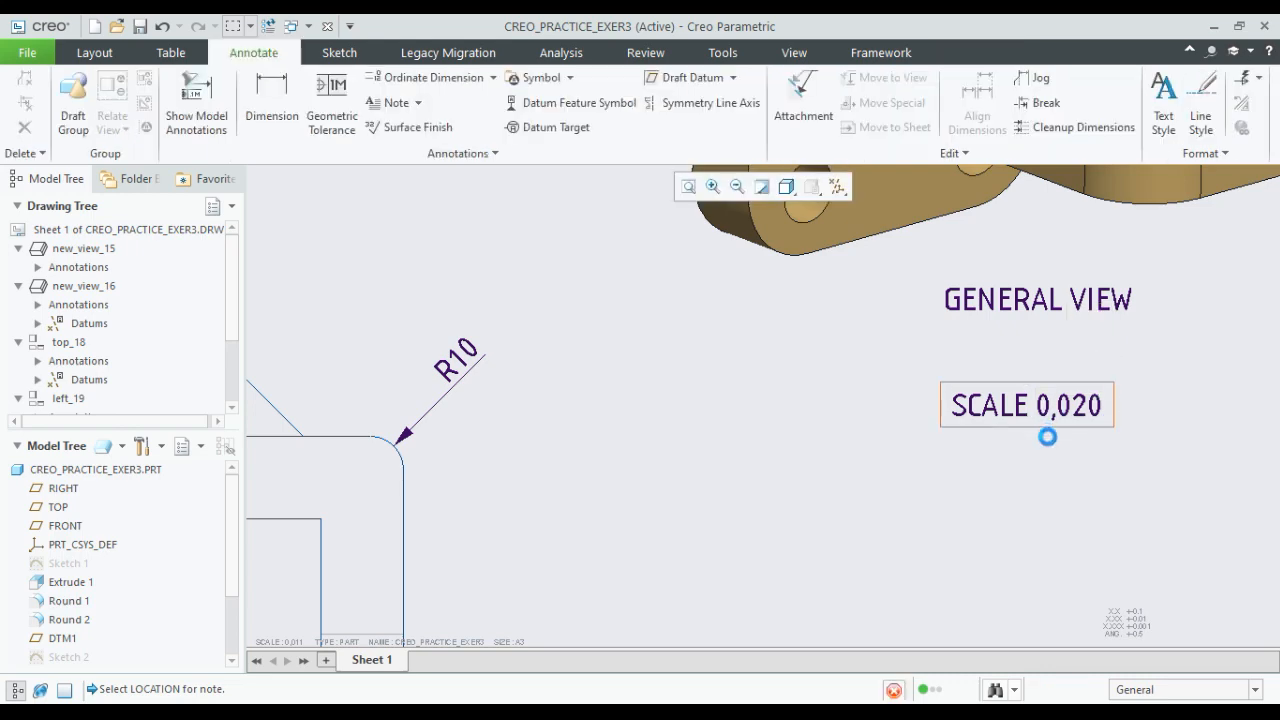
left_click(1038, 424)
left_click_drag(1037, 424, 1057, 388)
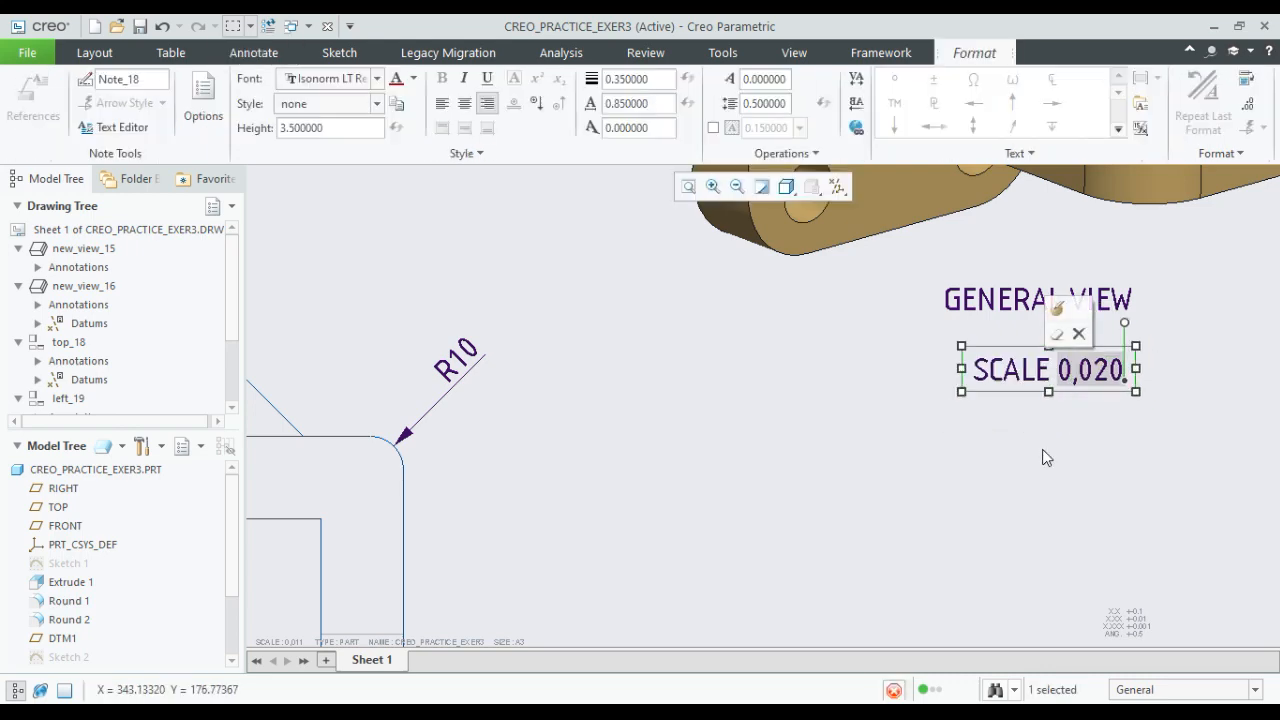
- Rearrange the front view's labels so that the "FRONT VIEW" note sits directly below the view and the scale text beneath it
scroll(785, 395, "up", 1)
scroll(785, 395, "up", 3)
middle_click_drag(780, 386, 914, 416)
scroll(578, 485, "up", 1)
middle_click_drag(580, 474, 771, 419)
scroll(557, 418, "down", 3)
left_click(607, 407)
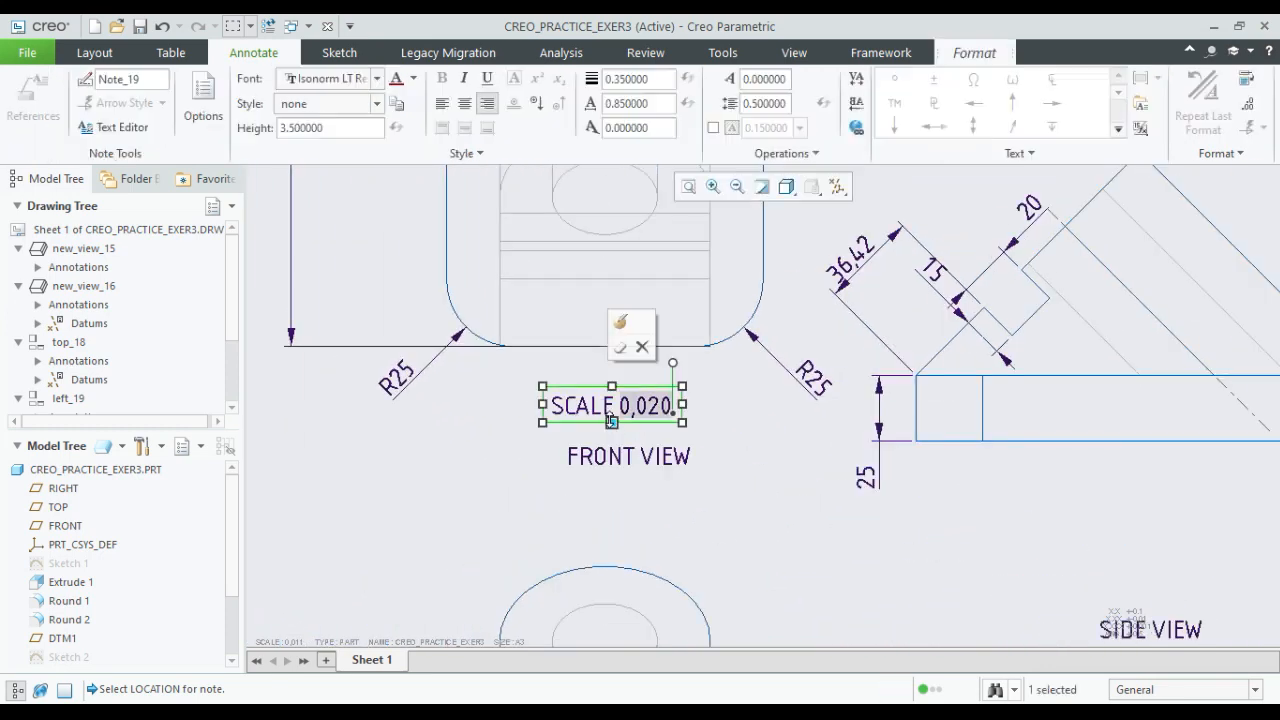
mouse_move(607, 407)
left_mouse_down()
mouse_move(620, 480)
mouse_move(627, 431)
left_mouse_up()
left_click(630, 460)
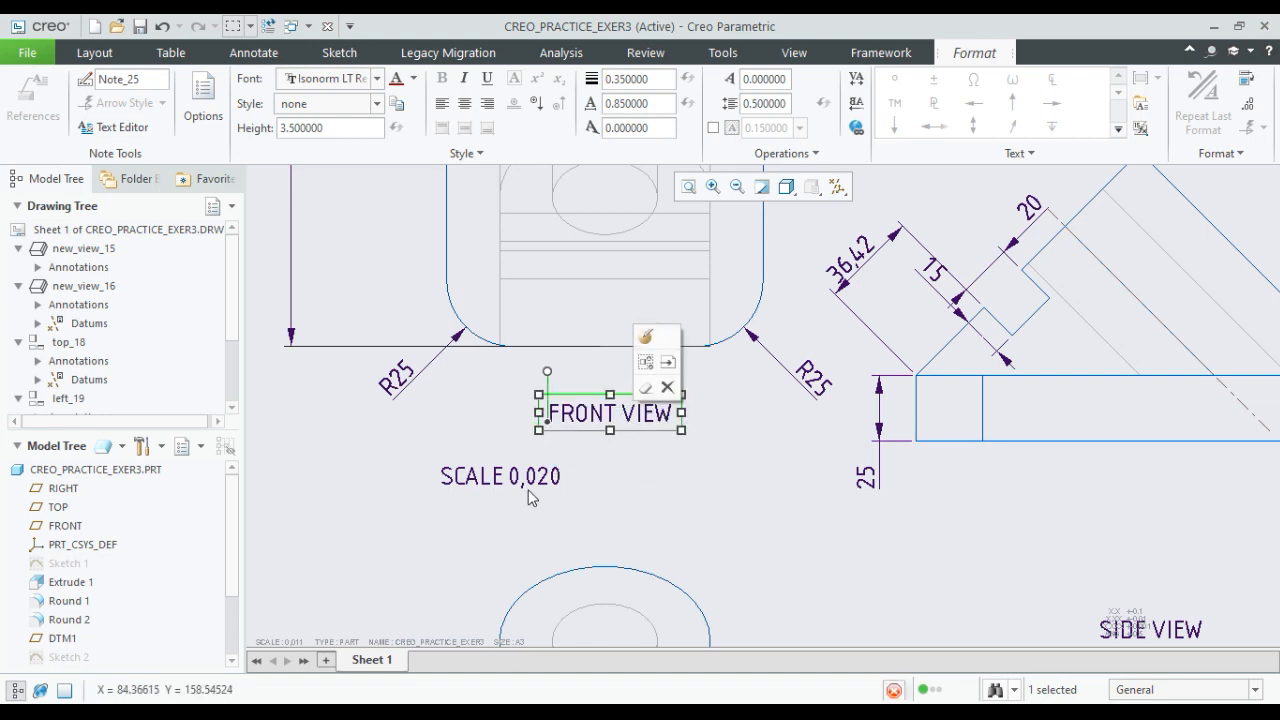
left_click(522, 490)
left_click(500, 481)
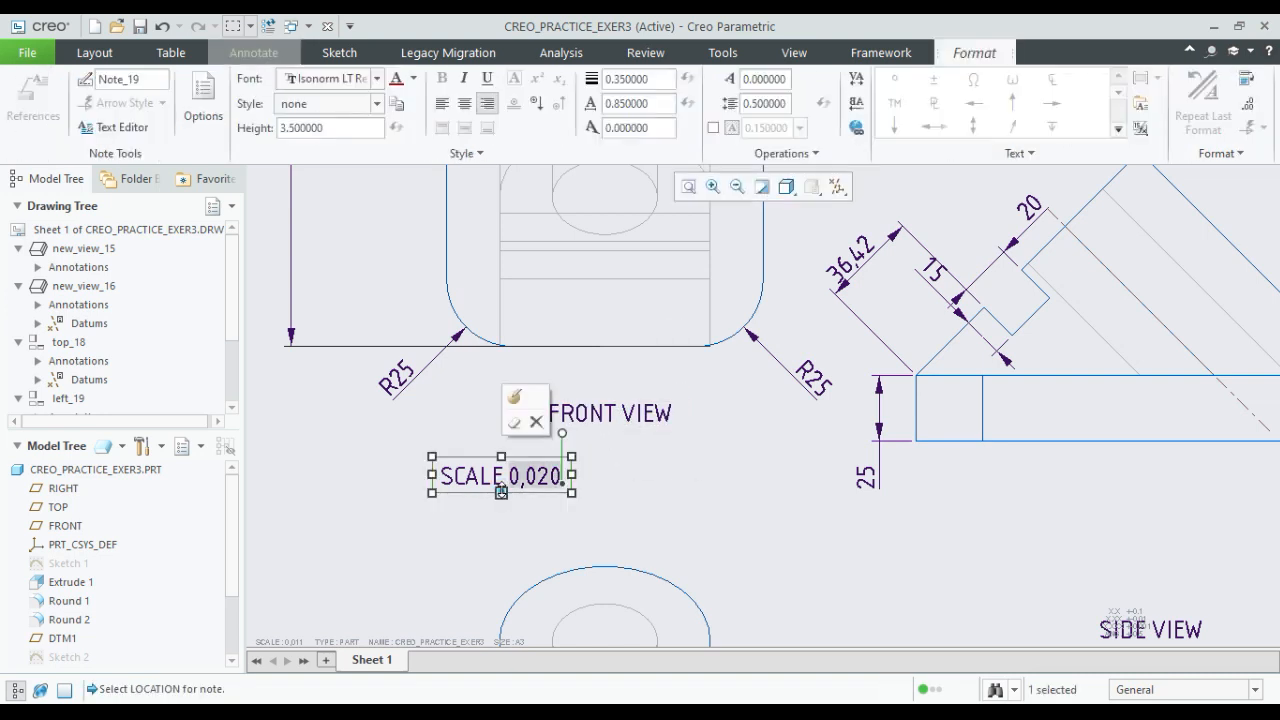
left_click_drag(588, 481, 583, 475)
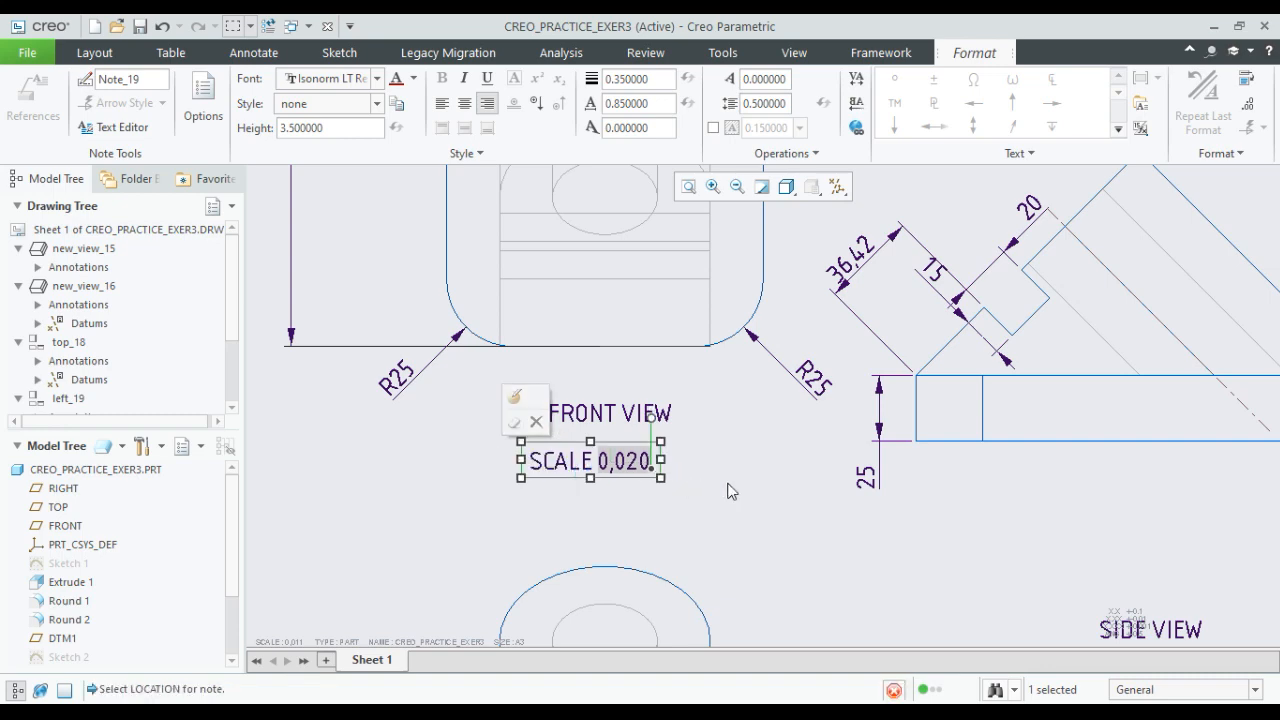
left_click(757, 482)
- Examine the overall sheet layout and the placement of the front view's dimensions and labels
scroll(757, 480, "down", 3)
scroll(654, 357, "down", 3)
scroll(711, 323, "up", 2)
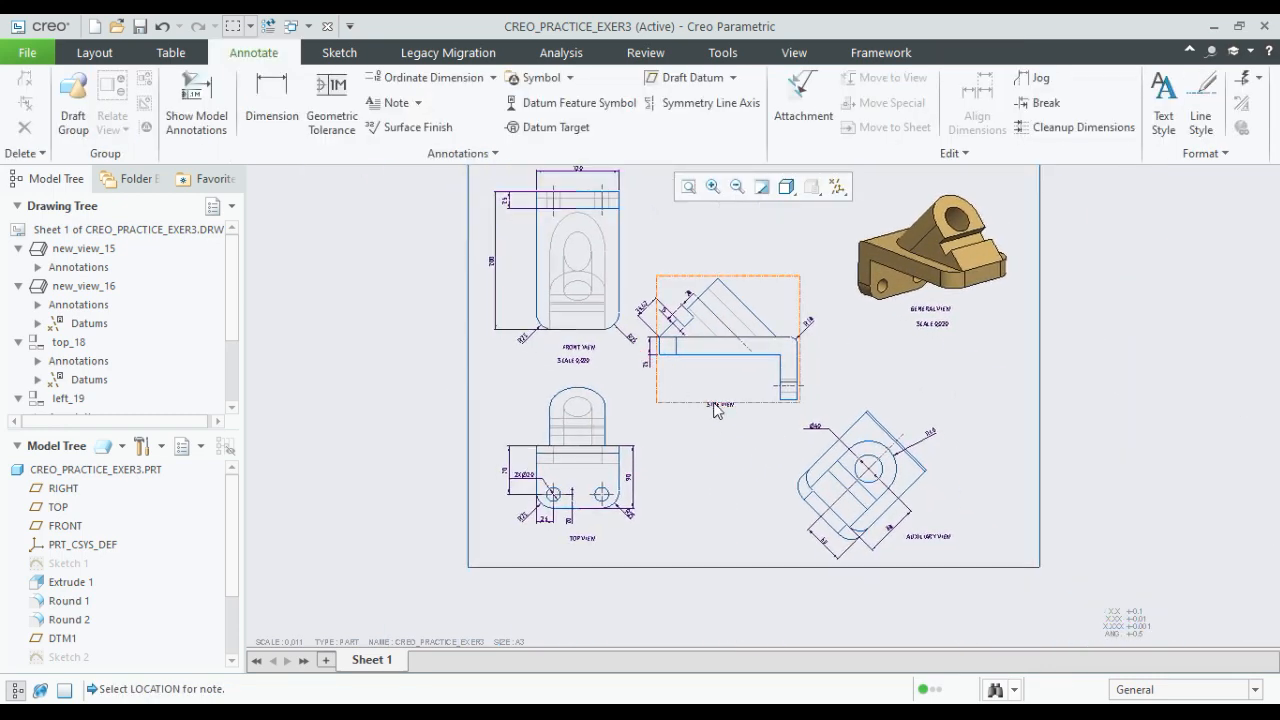
scroll(608, 212, "up", 4)
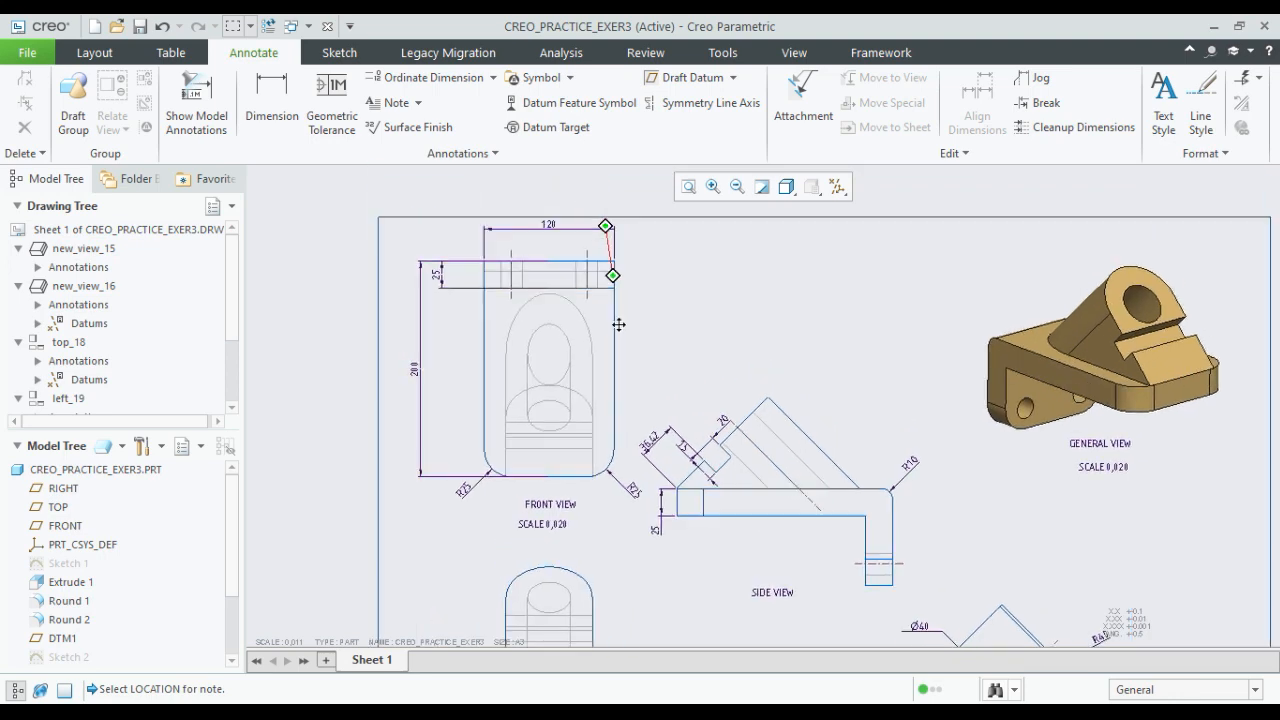
left_click(567, 321)
left_click_drag(567, 321, 567, 340)
left_click(414, 457)
scroll(414, 457, "down", 3)
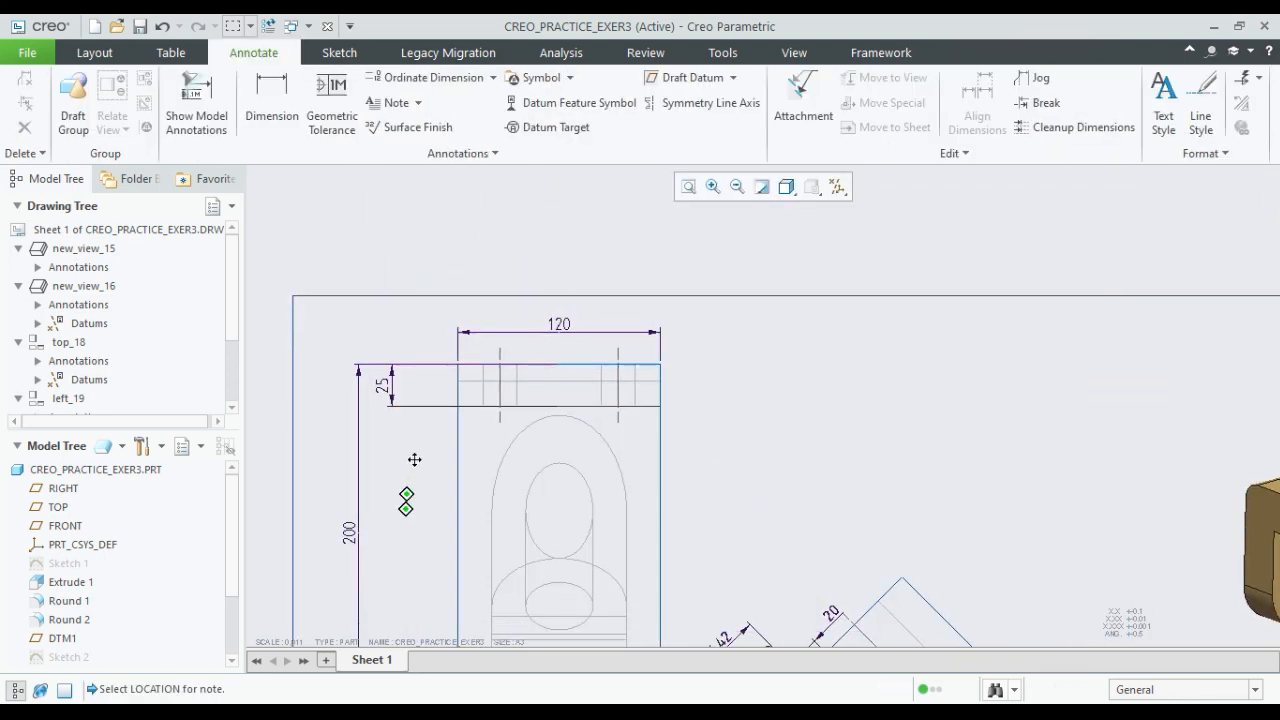
scroll(428, 457, "up", 2)
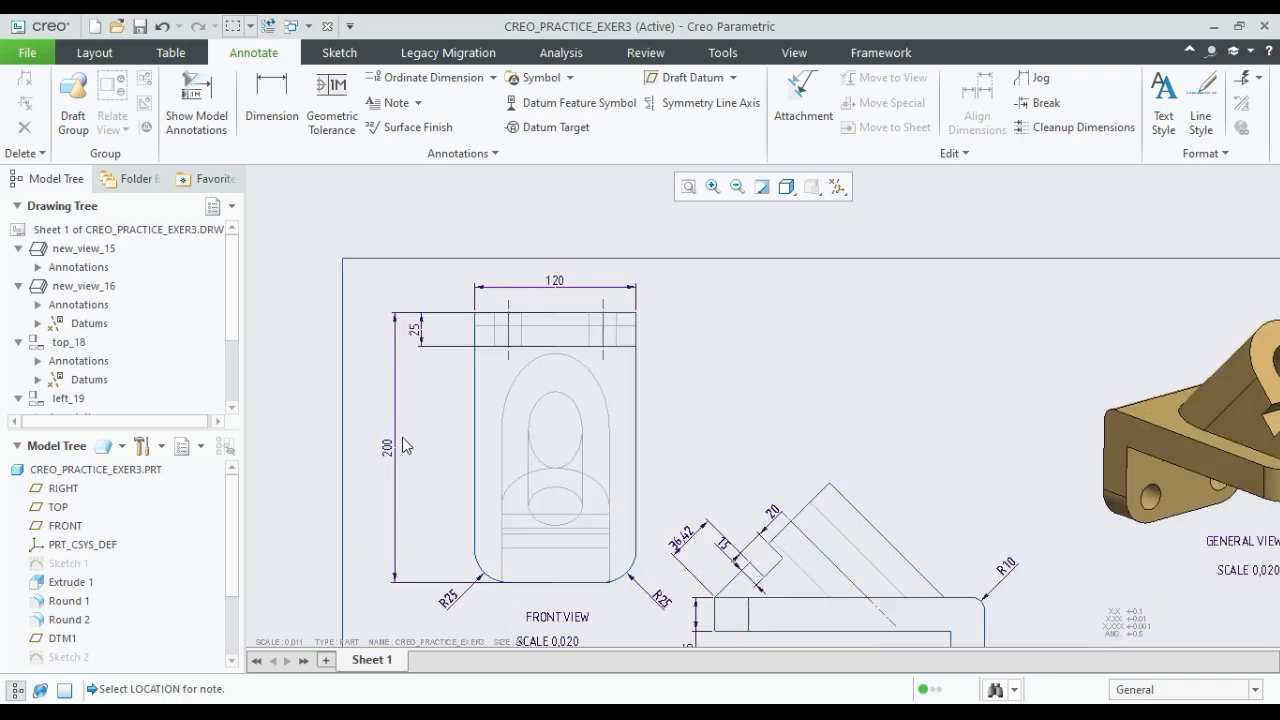
scroll(537, 507, "down", 2)
scroll(618, 528, "up", 3)
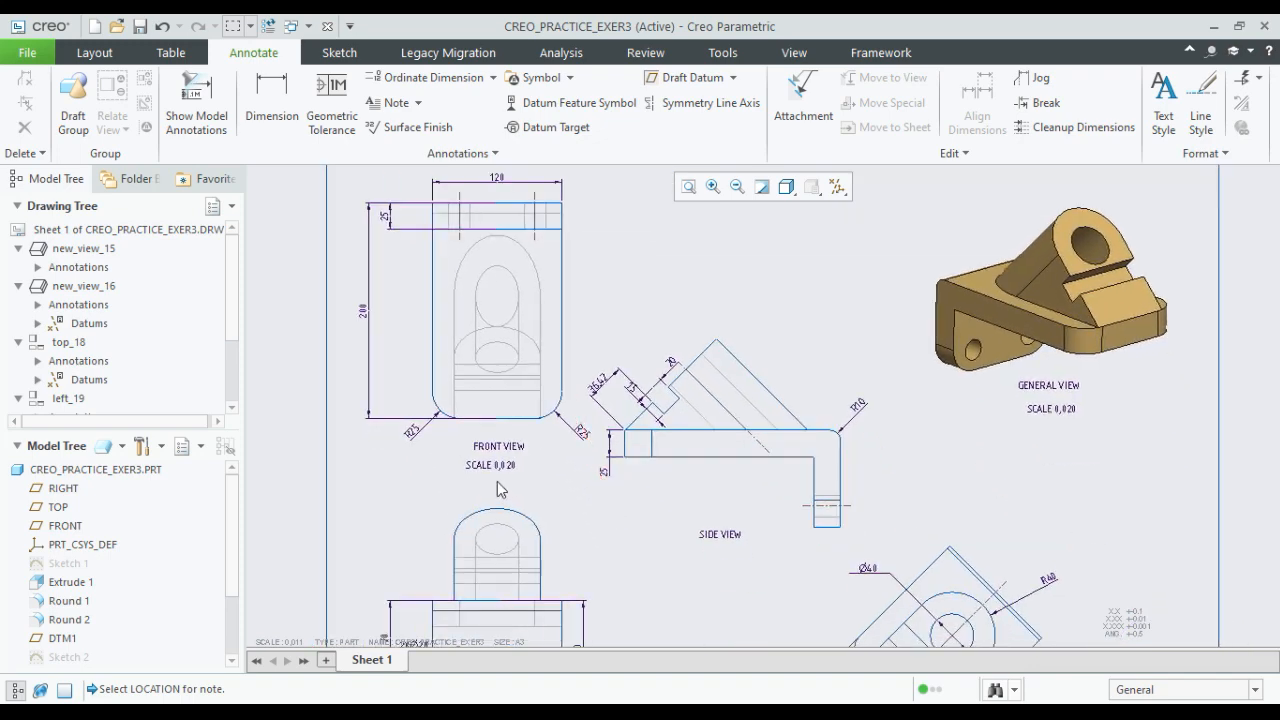
scroll(621, 555, "up", 6)
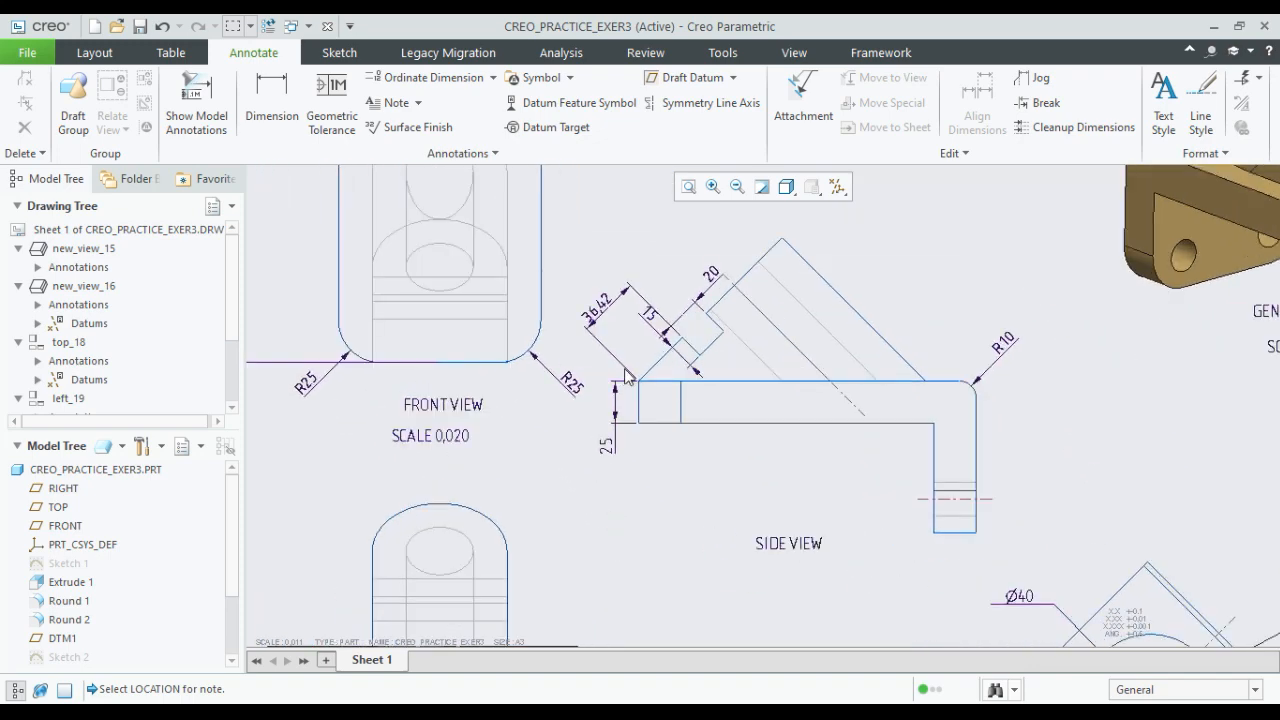
- Tidy the side view's slanted block by repositioning its 15, 36,42 and 20 dimensions around the notch
left_click(684, 246)
left_click_drag(684, 246, 663, 285)
left_click(606, 291)
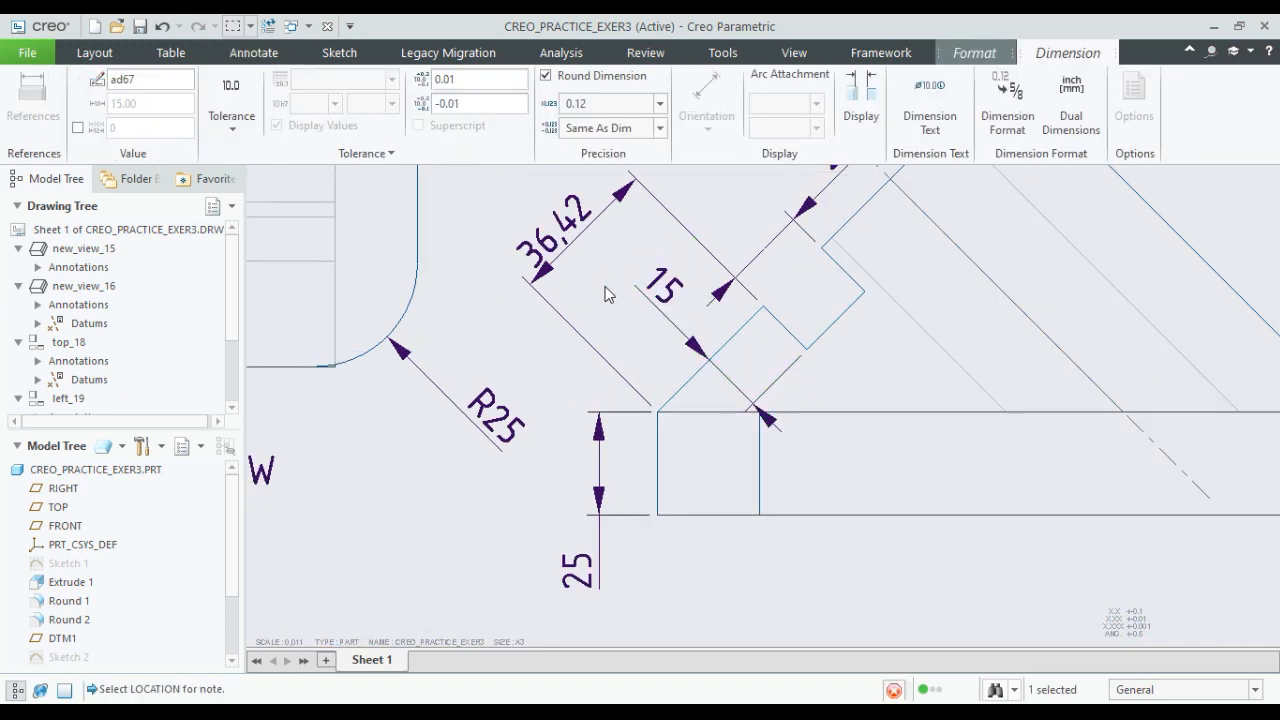
left_click(566, 232)
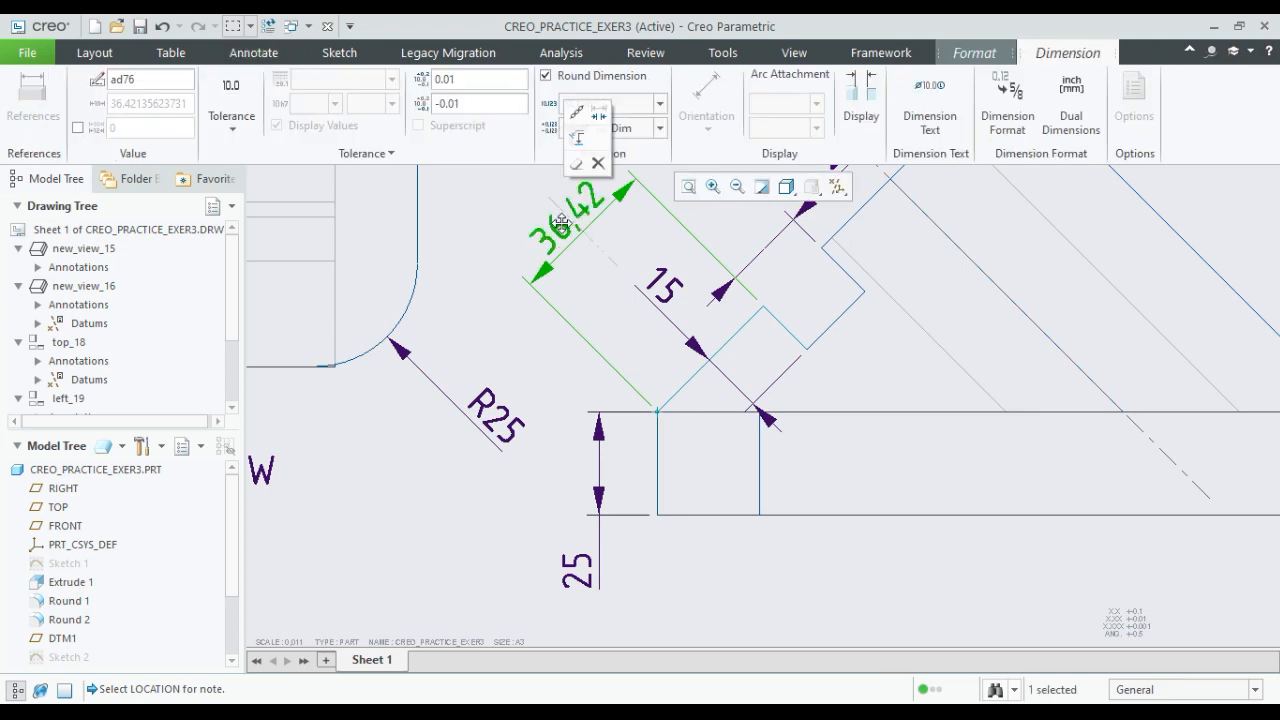
left_click(643, 297)
mouse_move(643, 297)
middle_mouse_down()
mouse_move(631, 371)
mouse_move(582, 493)
middle_mouse_up()
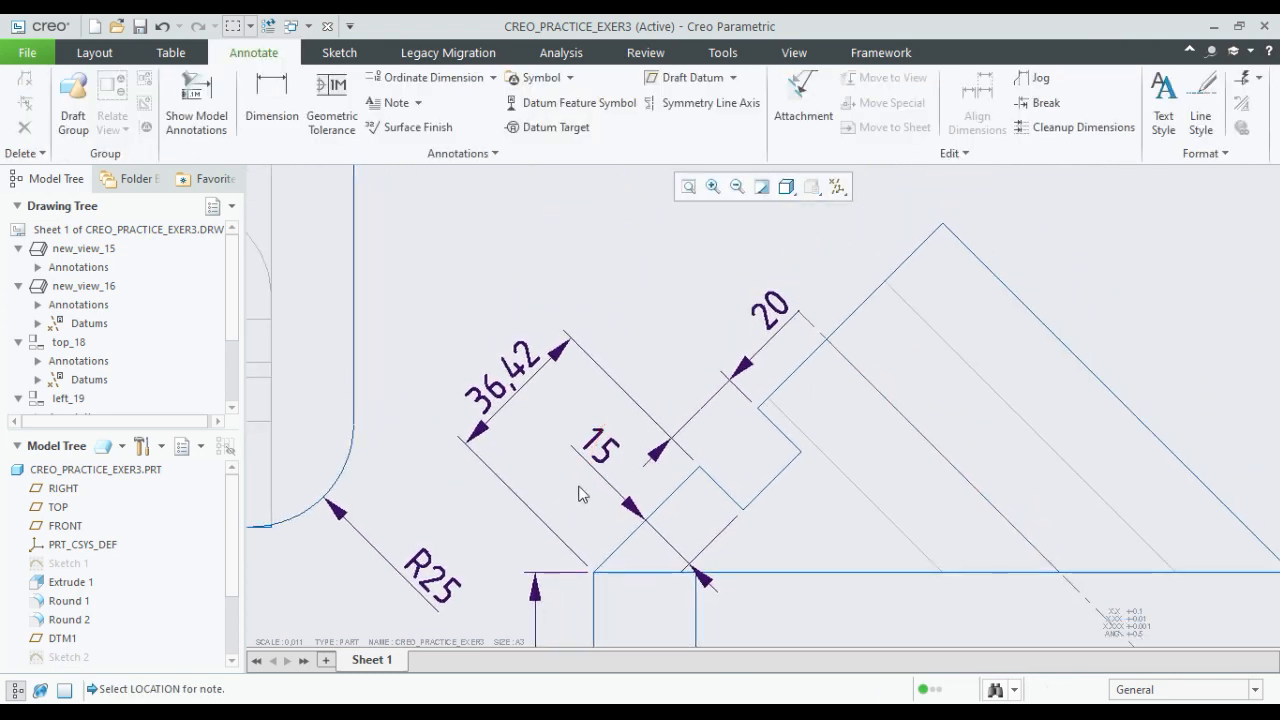
left_click(768, 310)
left_click_drag(768, 310, 718, 283)
scroll(724, 424, "down", 5)
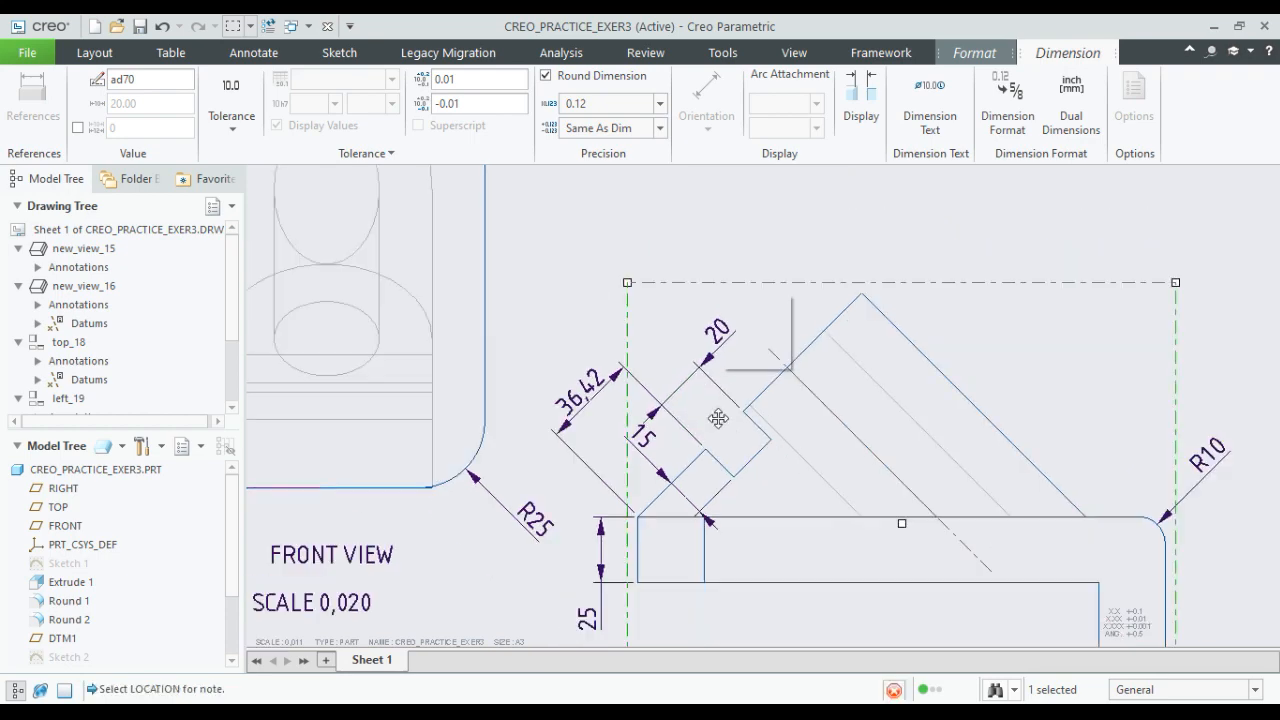
left_click(700, 456)
- Check the dimension placement in the side and auxiliary views, including the auxiliary view's 60 dimension
middle_click_drag(699, 454, 682, 383)
scroll(675, 383, "up", 1)
left_click(662, 447)
scroll(662, 447, "down", 3)
scroll(646, 410, "down", 4)
scroll(724, 482, "up", 3)
scroll(878, 496, "down", 6)
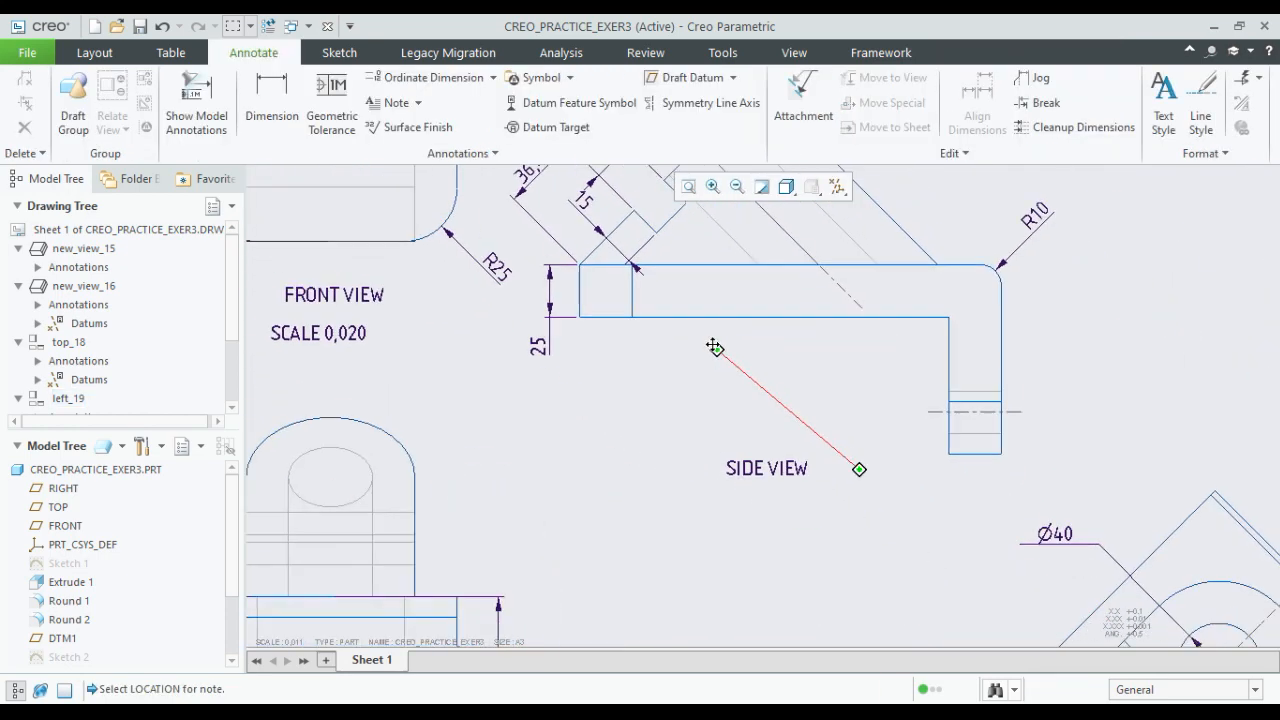
scroll(937, 449, "up", 3)
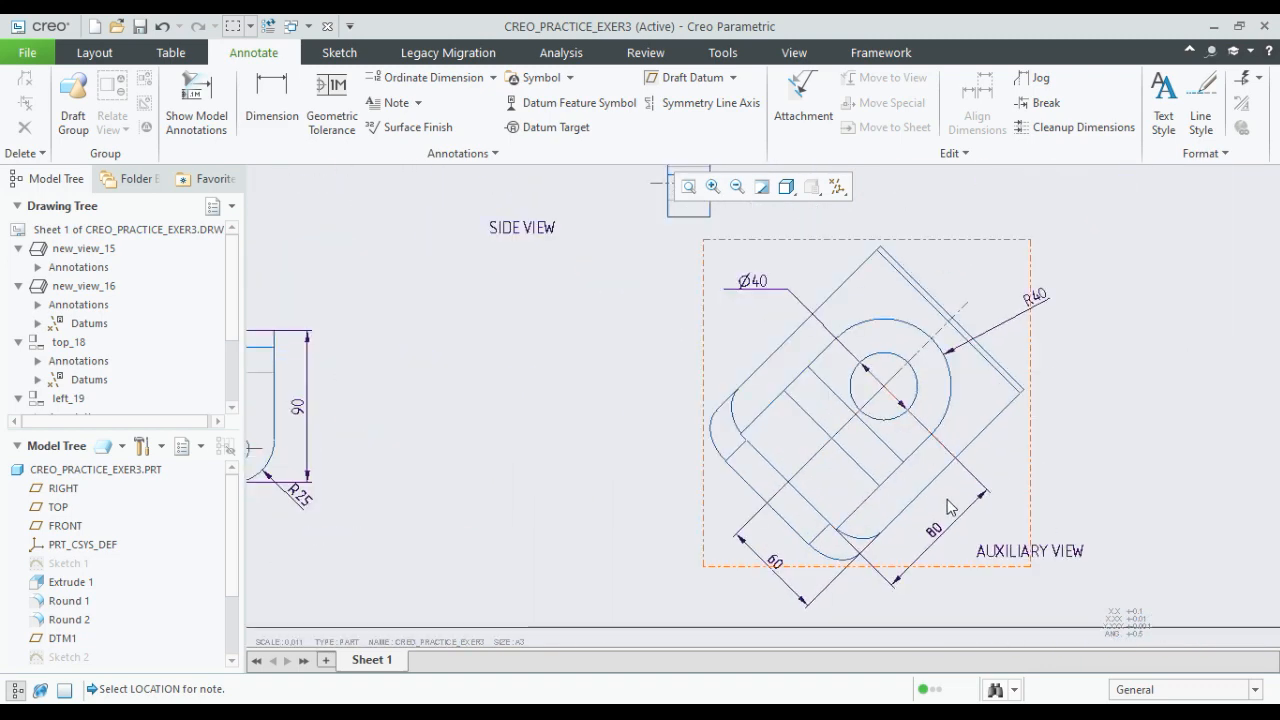
middle_click_drag(948, 508, 933, 471)
middle_click_drag(741, 486, 916, 427)
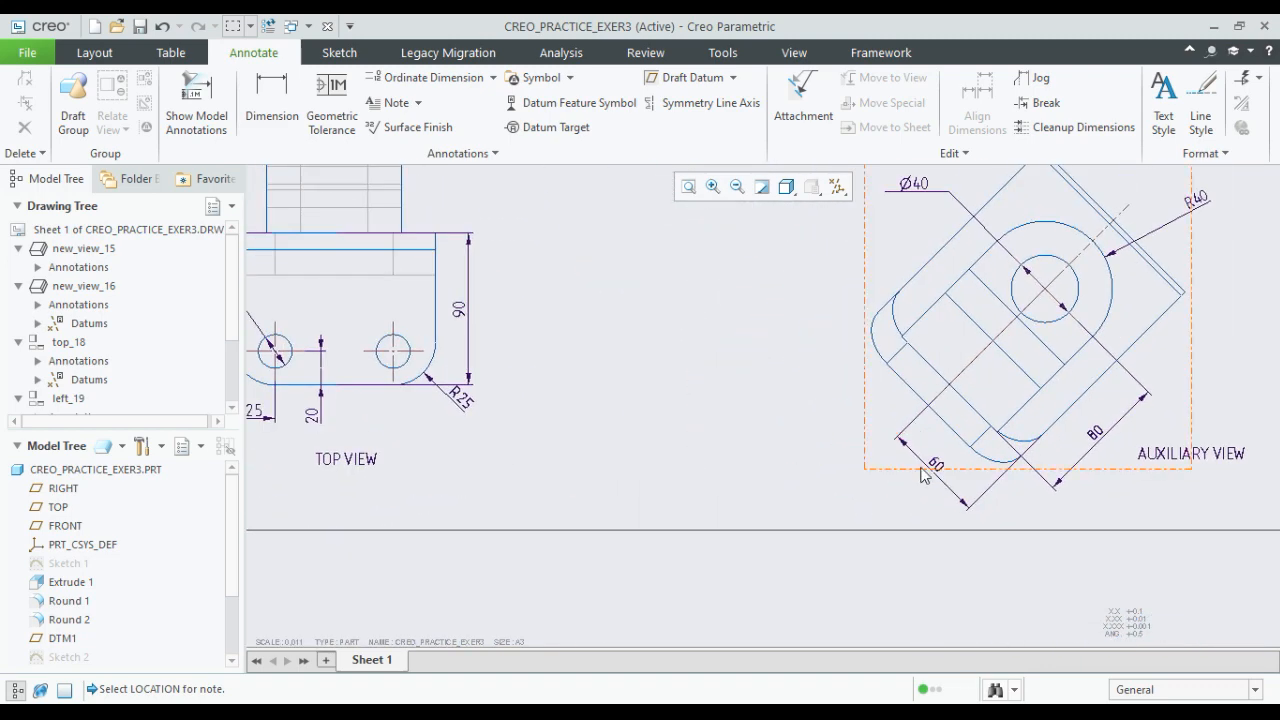
middle_click(930, 460)
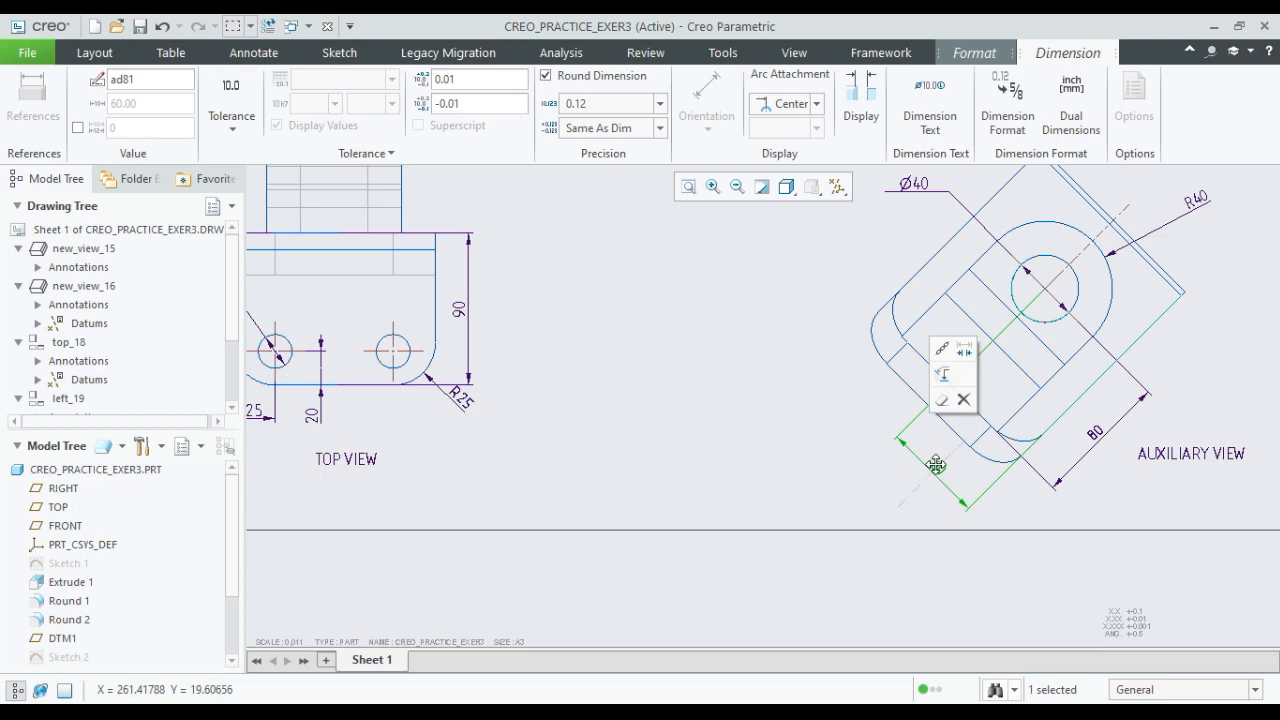
left_click(741, 460)
- Move the top view's 70 dimension farther outside the outline and shift the 2XØ20 hole callout up and outward
scroll(674, 434, "down", 1)
middle_click_drag(674, 434, 949, 515)
scroll(383, 405, "up", 2)
scroll(672, 423, "up", 2)
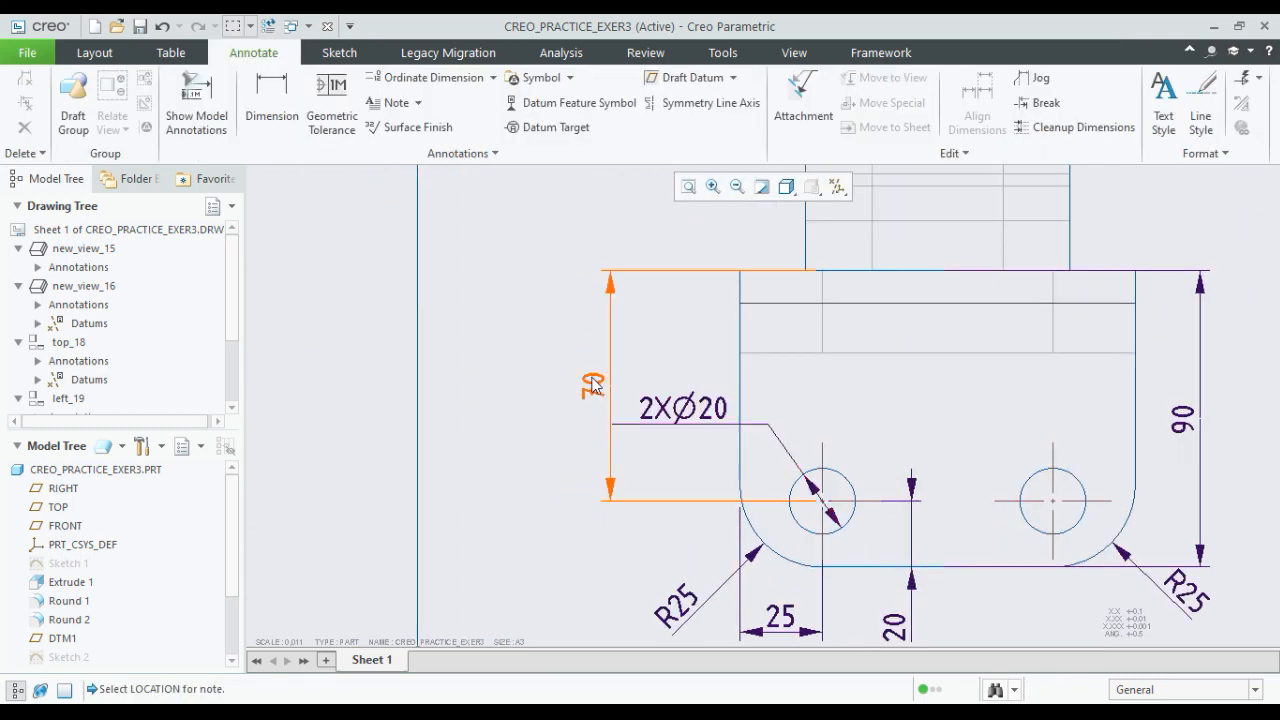
left_click_drag(589, 396, 553, 385)
left_click(677, 424)
left_click_drag(677, 424, 656, 358)
left_click(643, 437)
- Move the top view's 25 and 20 hole-position dimensions slightly farther below the bottom edge
scroll(620, 507, "up", 1)
middle_click_drag(620, 506, 604, 458)
scroll(604, 458, "up", 1)
scroll(707, 547, "down", 2)
left_click(706, 544)
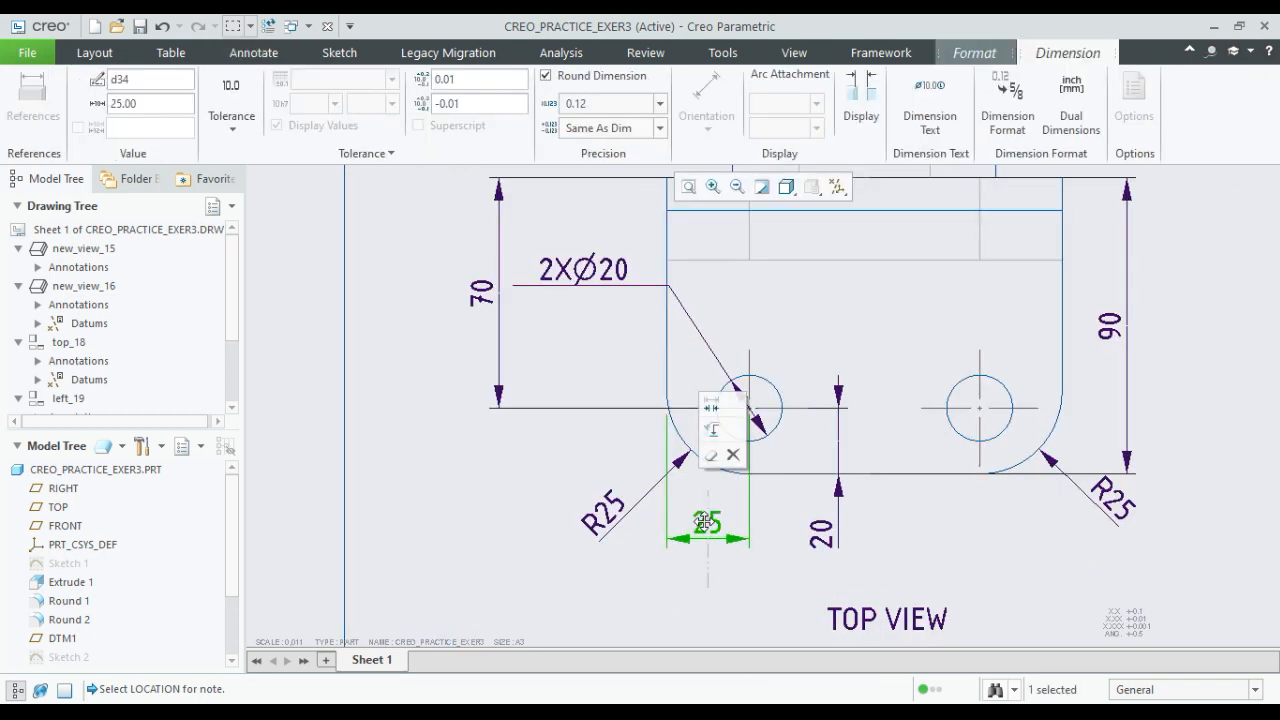
left_click(868, 518)
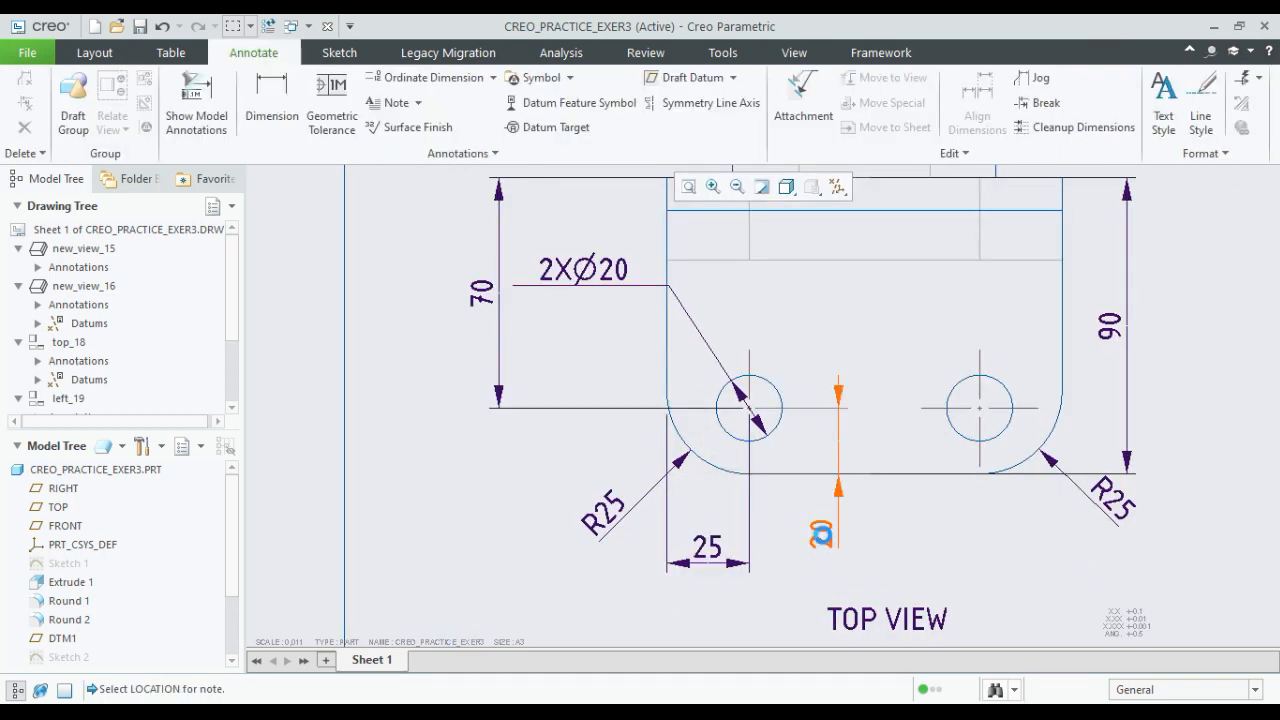
left_click(823, 540)
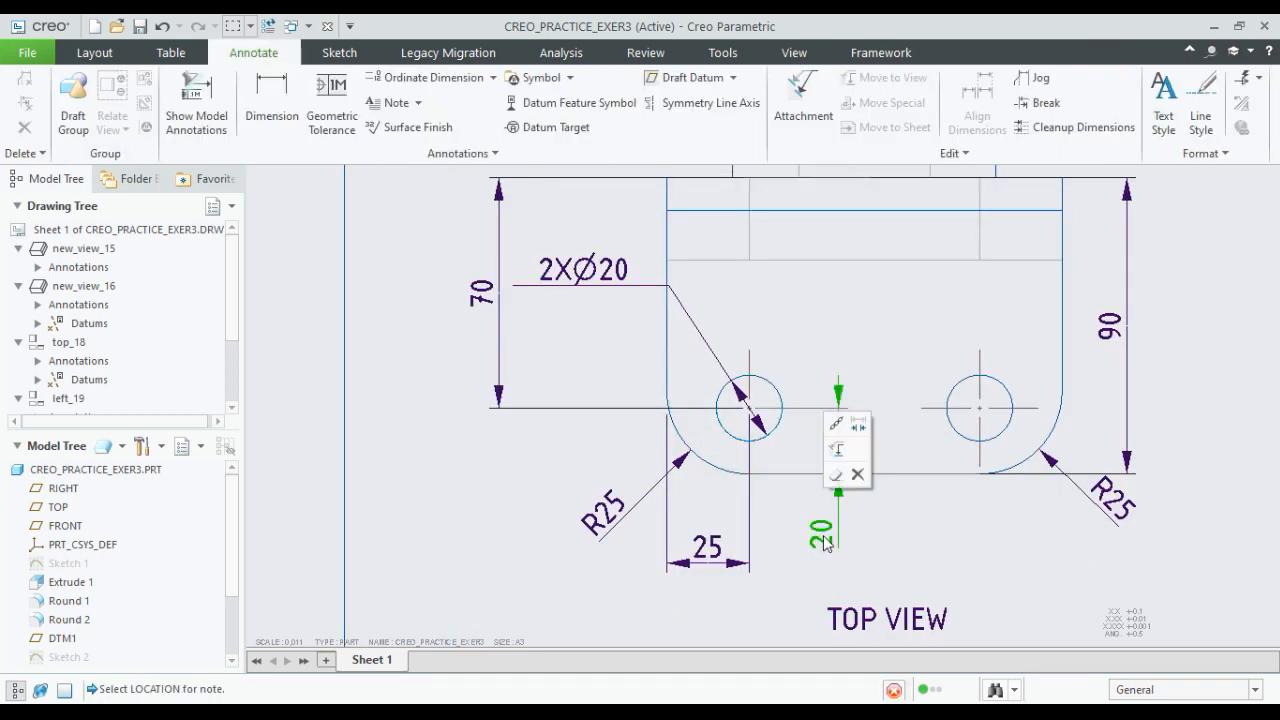
left_click(937, 541)
scroll(1072, 362, "up", 2)
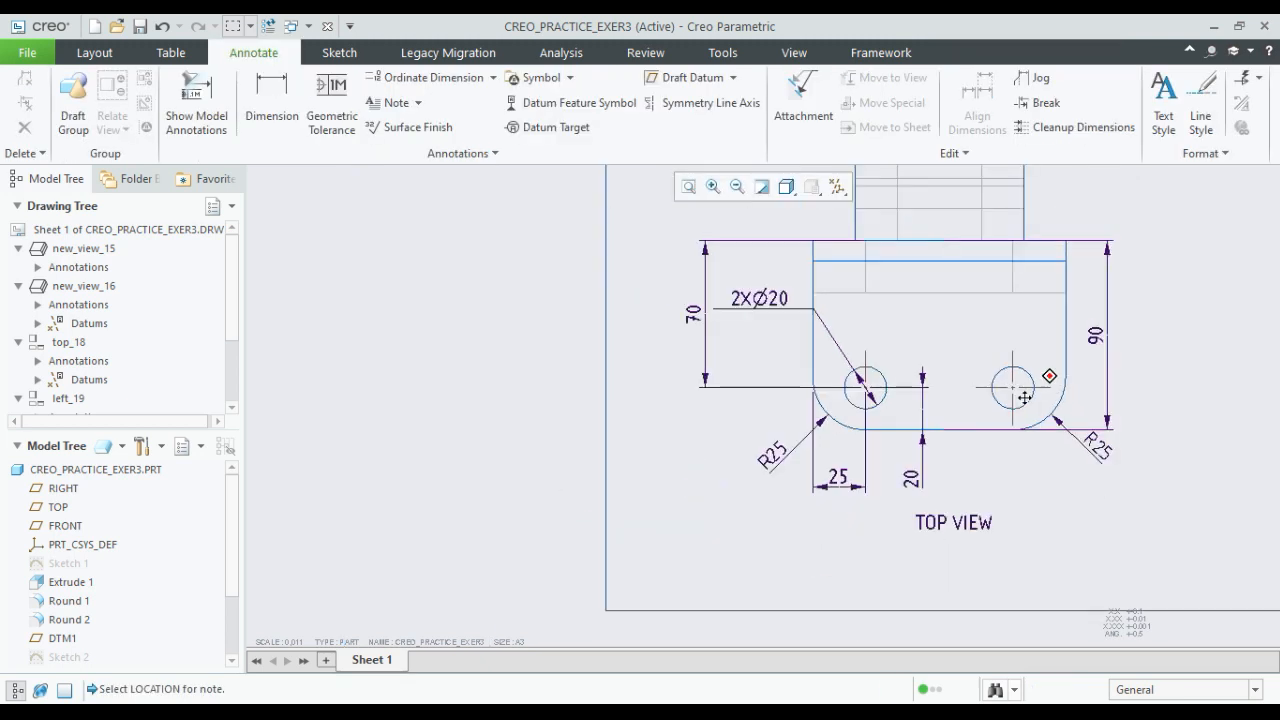
- Move the top view's 90 dimension slightly farther outside the outline
middle_click_drag(1066, 365, 945, 440)
left_click(975, 416)
left_click_drag(975, 414, 995, 413)
scroll(921, 399, "up", 1)
left_click(920, 400)
- Shift the SIDE VIEW label slightly upward beneath the side view
scroll(985, 417, "up", 4)
middle_click_drag(1009, 432, 837, 507)
scroll(968, 442, "down", 1)
middle_click_drag(1038, 480, 956, 458)
scroll(746, 379, "down", 4)
scroll(701, 372, "down", 1)
left_click(718, 420)
left_click_drag(734, 418, 738, 385)
left_click(743, 466)
- Review the arrangement of all views, labels and dimensions across the sheet
scroll(746, 475, "up", 3)
scroll(761, 411, "down", 1)
middle_click_drag(902, 478, 865, 460)
middle_click_drag(765, 372, 788, 462)
scroll(1026, 262, "down", 1)
scroll(1014, 292, "up", 2)
middle_click_drag(889, 404, 902, 440)
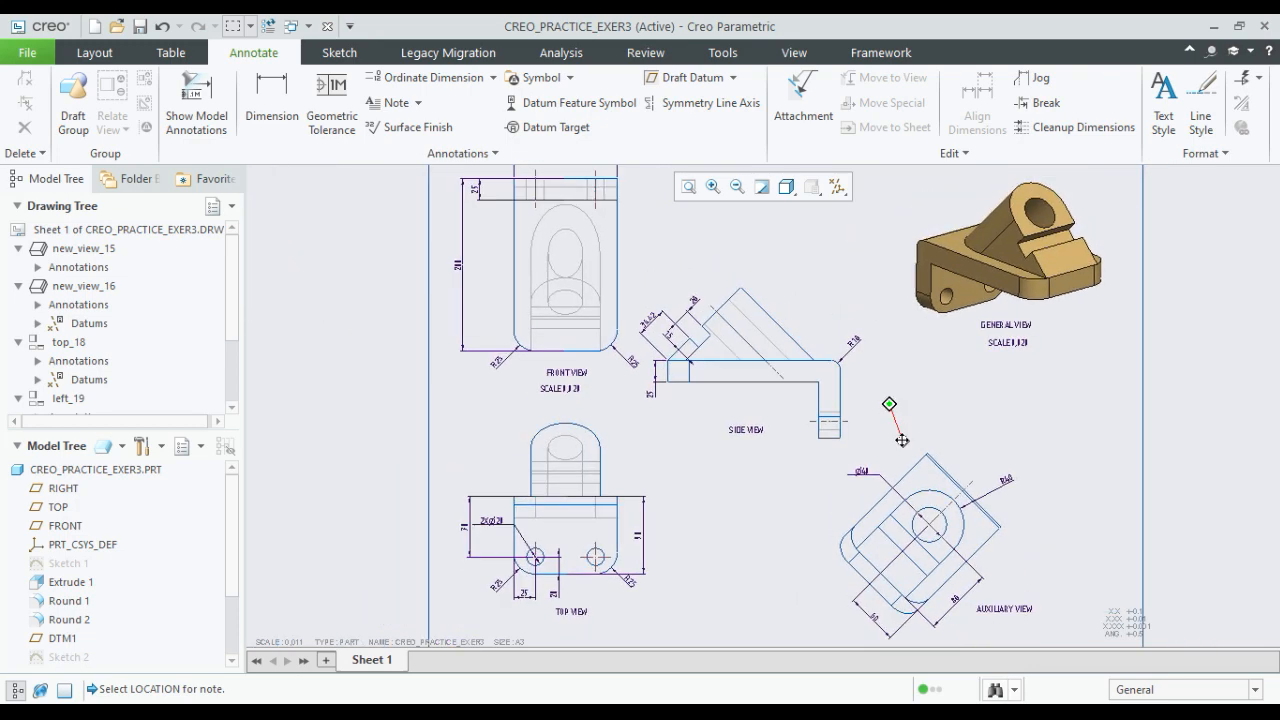
mouse_move(897, 392)
middle_mouse_down()
mouse_move(923, 429)
mouse_move(900, 426)
mouse_move(887, 367)
middle_mouse_up()
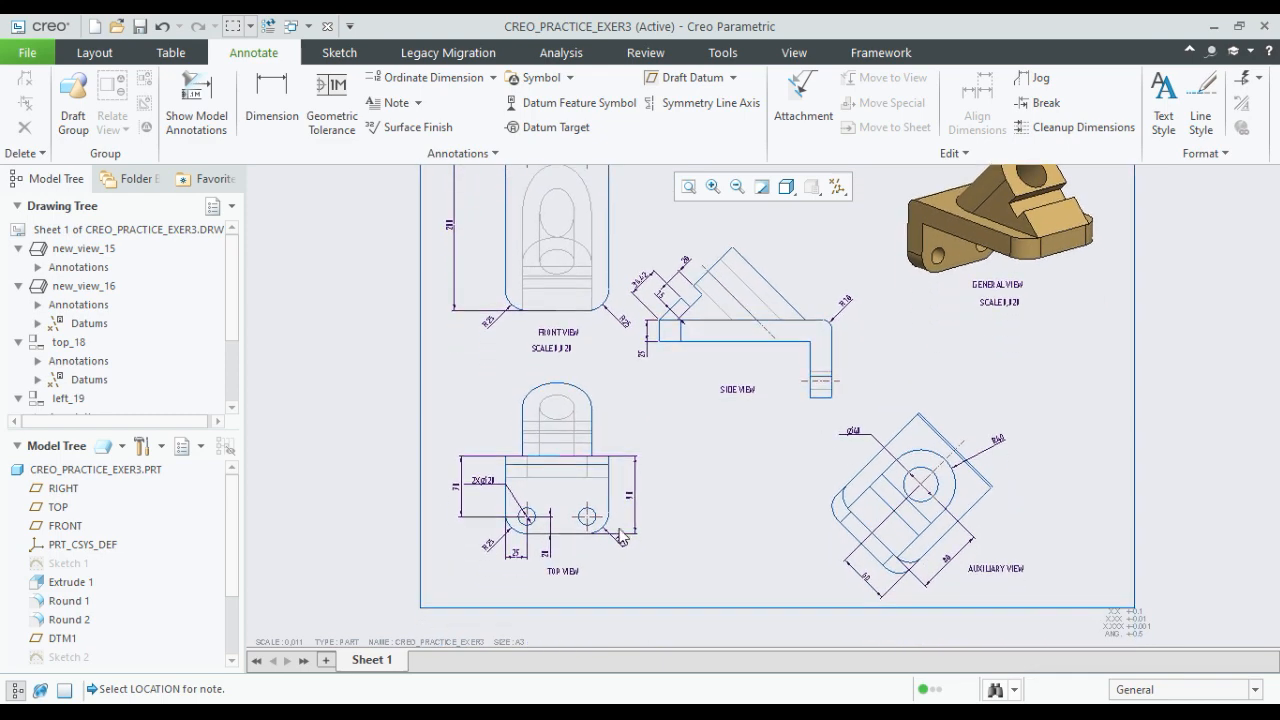
scroll(617, 525, "down", 3)
scroll(783, 465, "up", 2)
middle_click_drag(789, 459, 689, 637)
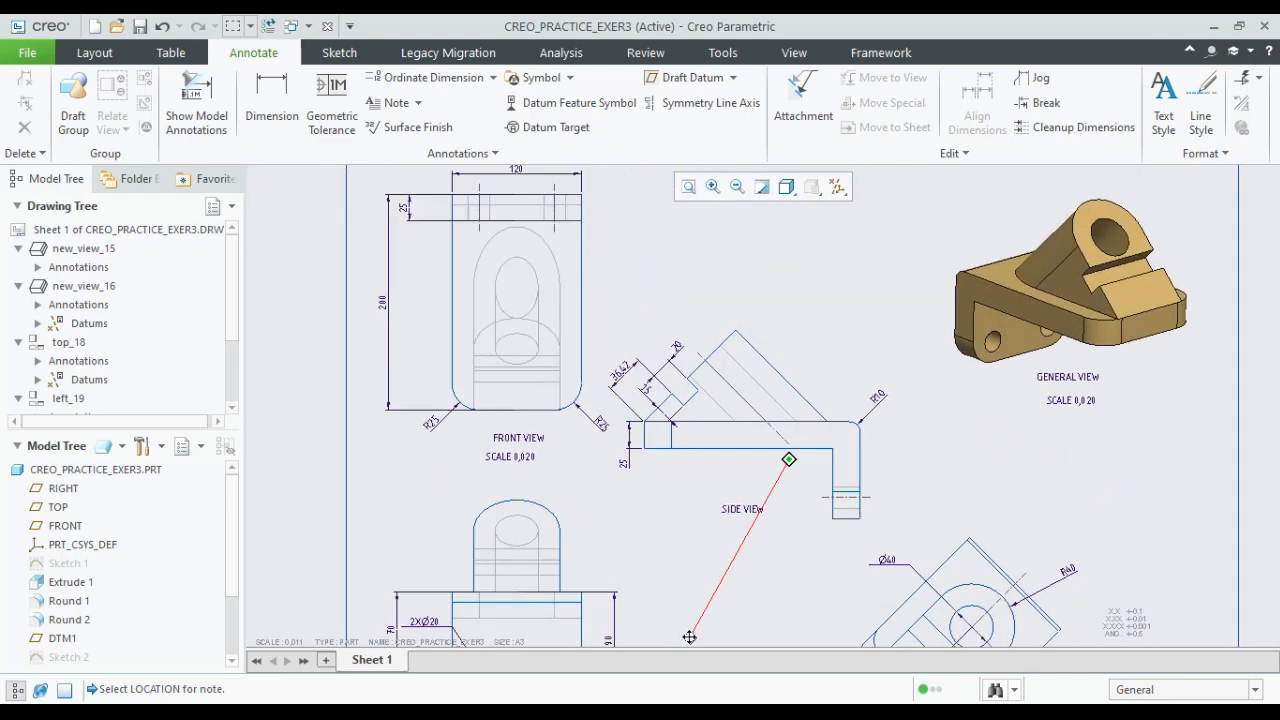
middle_click_drag(686, 490, 728, 538)
scroll(887, 472, "up", 1)
mouse_move(887, 472)
middle_mouse_down()
mouse_move(823, 423)
mouse_move(798, 367)
middle_mouse_up()
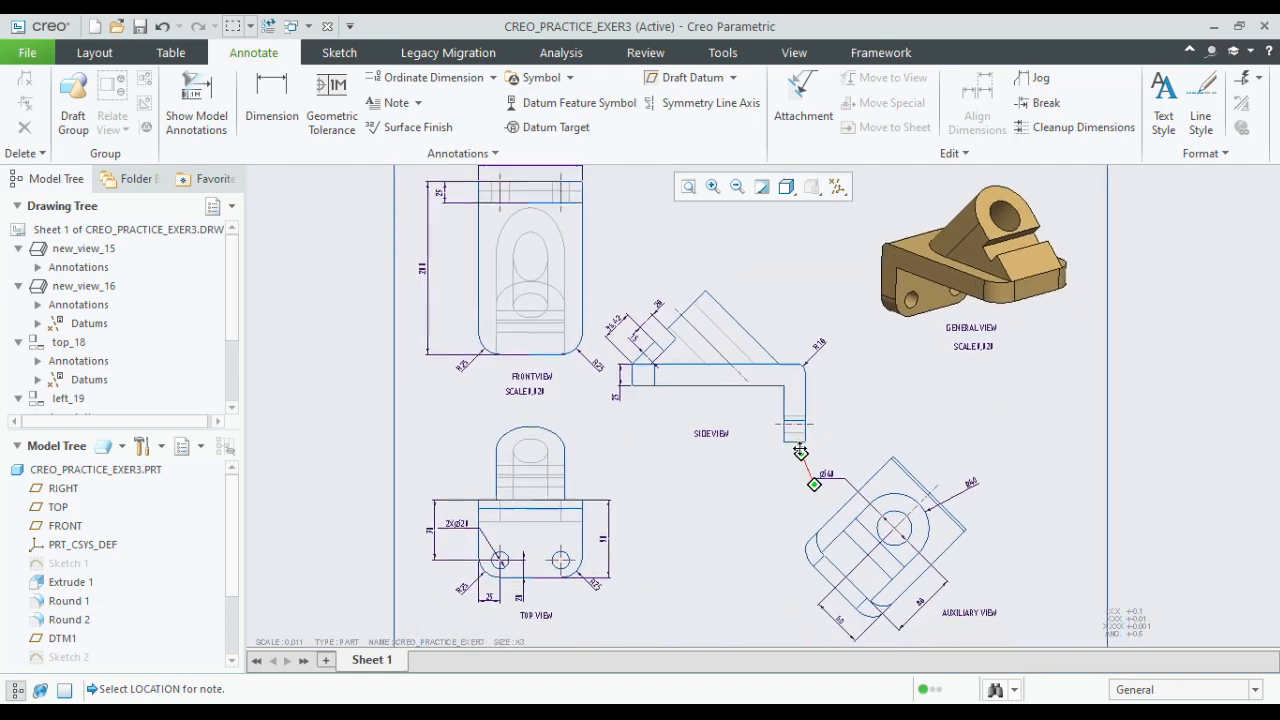
middle_click_drag(737, 464, 703, 457)
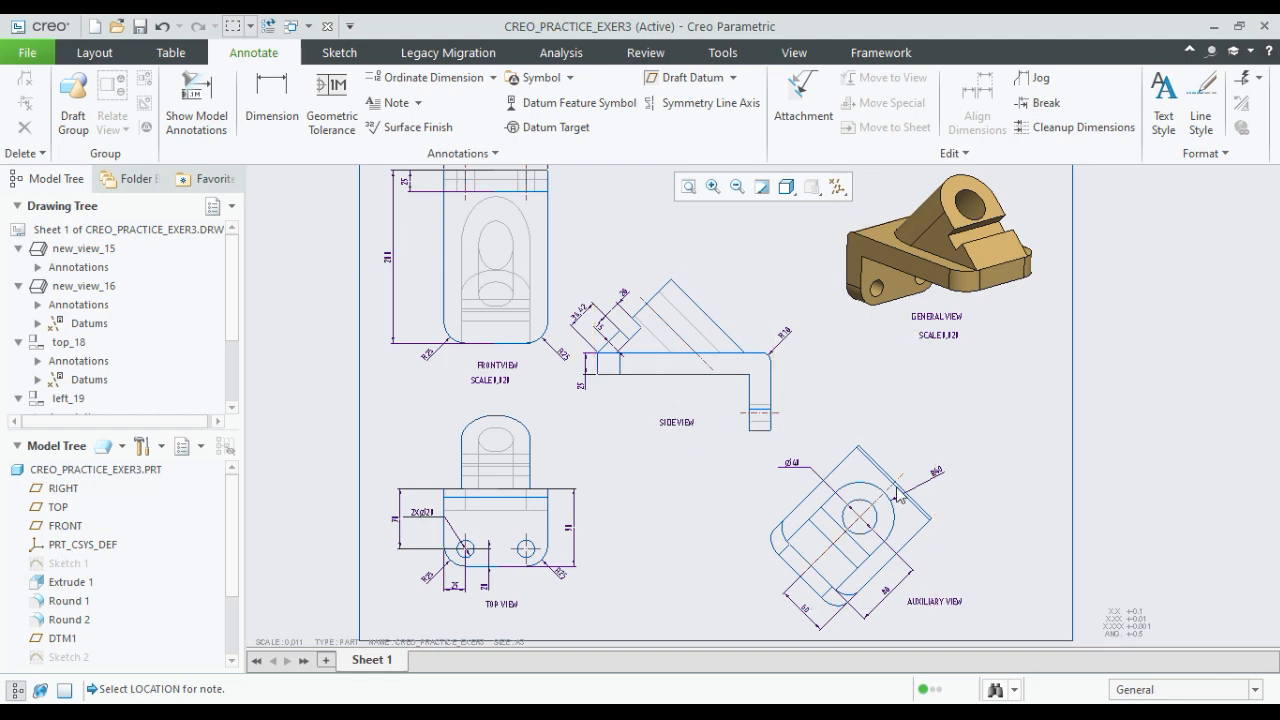
scroll(934, 549, "up", 1)
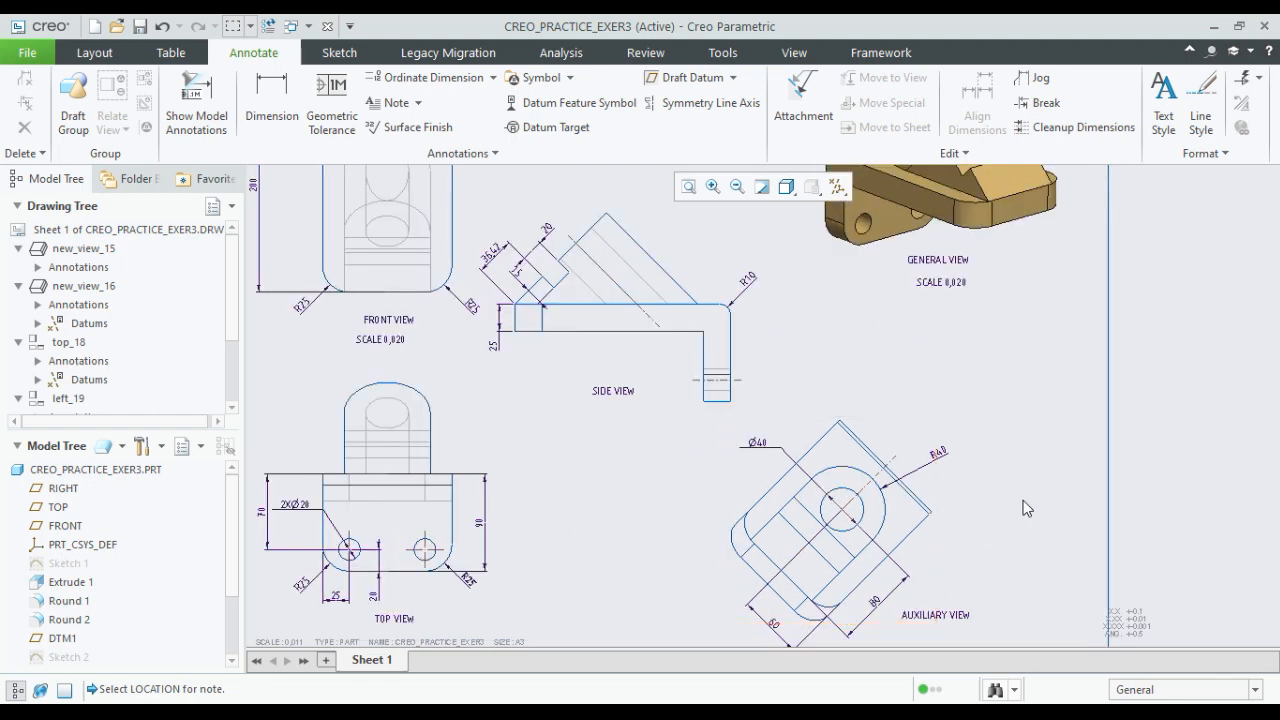
scroll(1028, 508, "down", 5)
scroll(819, 377, "up", 4)
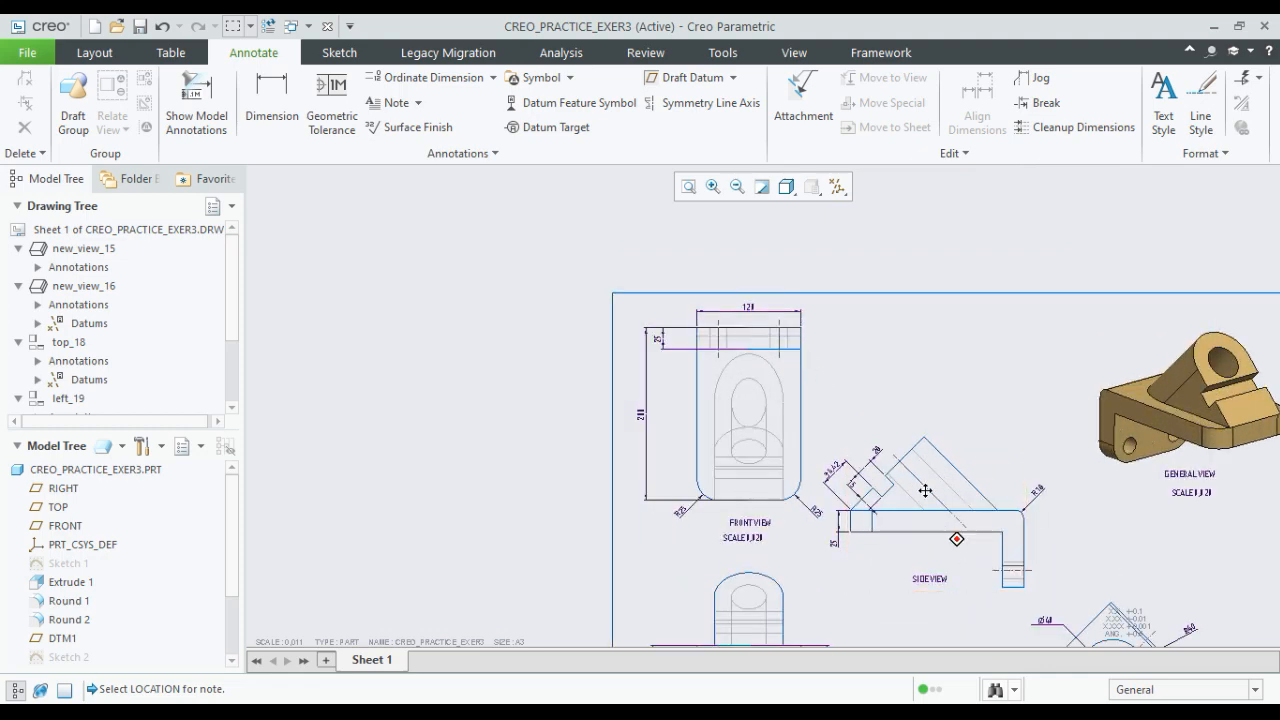
middle_click_drag(925, 491, 771, 379)
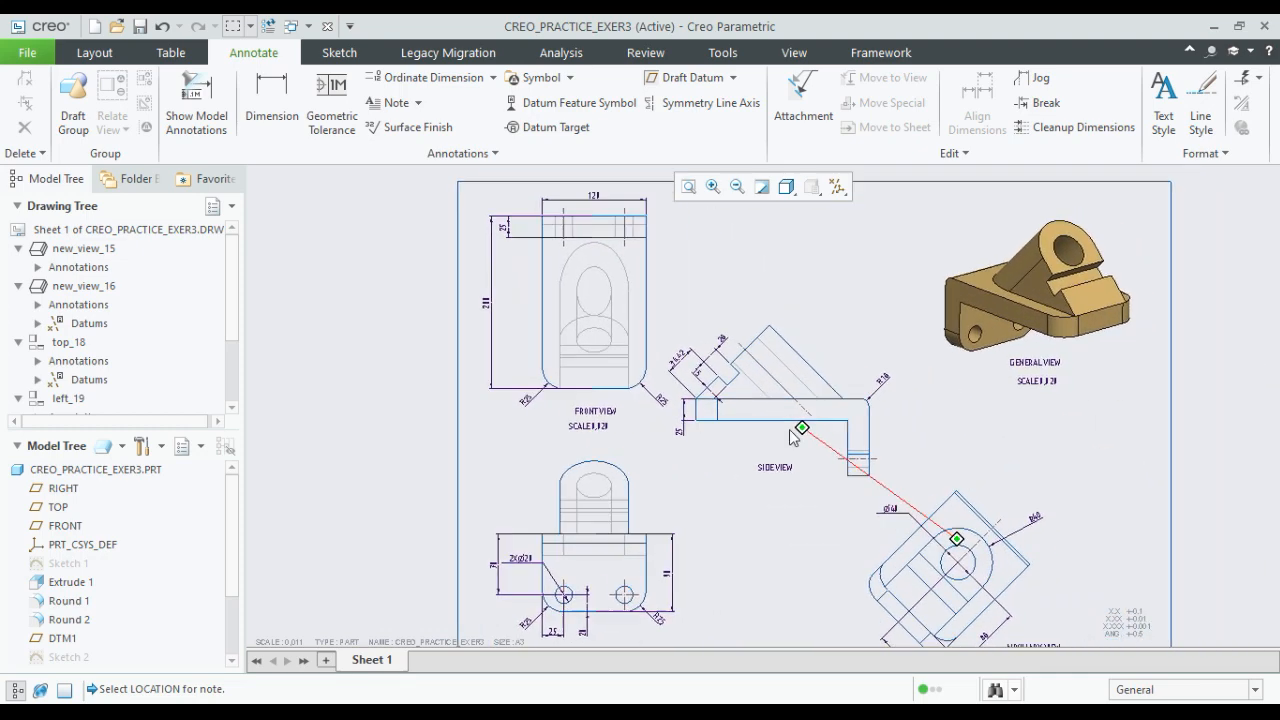
- Save the drawing as CREO_PRACTICE_EXER3.DRW in the Creo Cad Folder
left_click(141, 25)
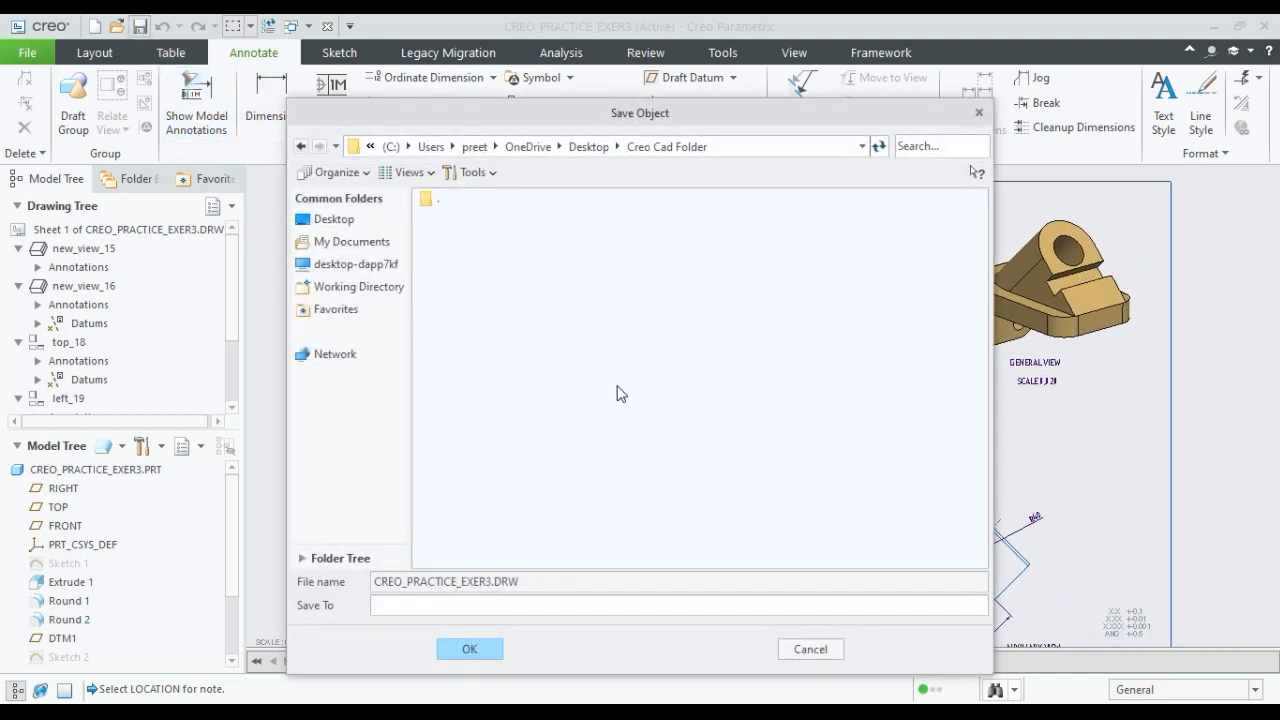
left_click(470, 650)
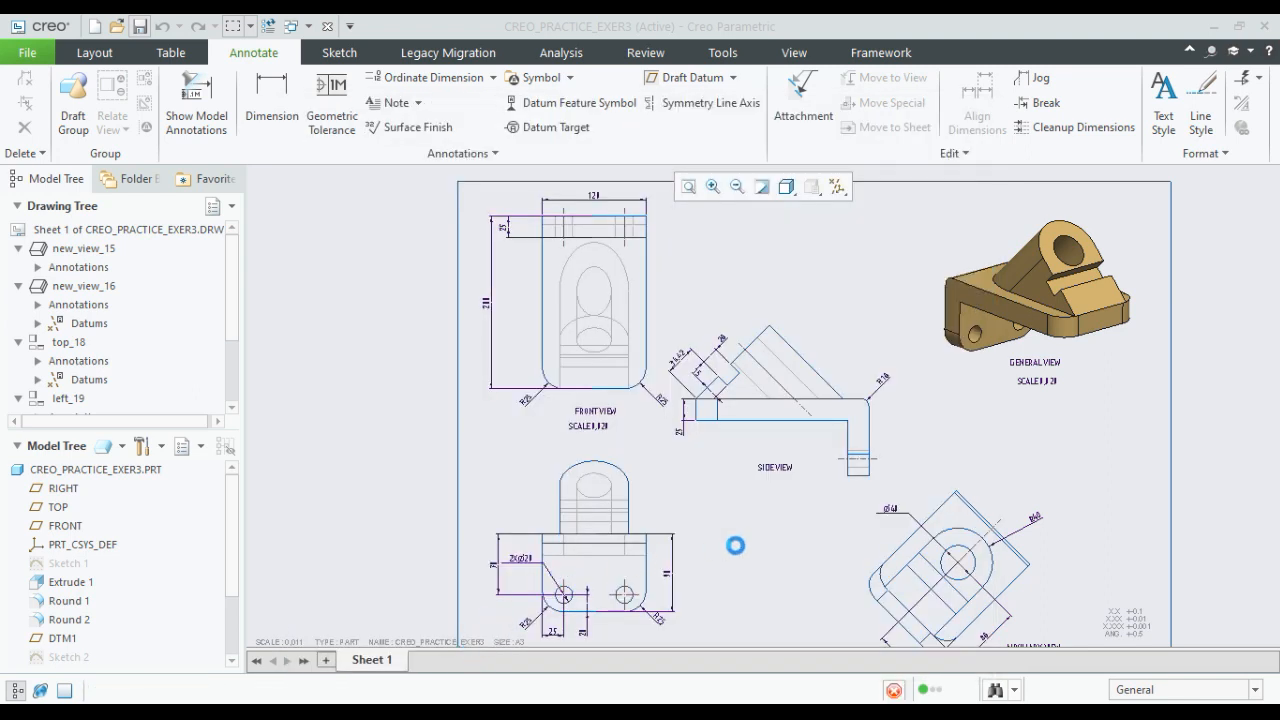
scroll(746, 528, "up", 2)
middle_click_drag(746, 528, 701, 480)
scroll(701, 477, "down", 2)
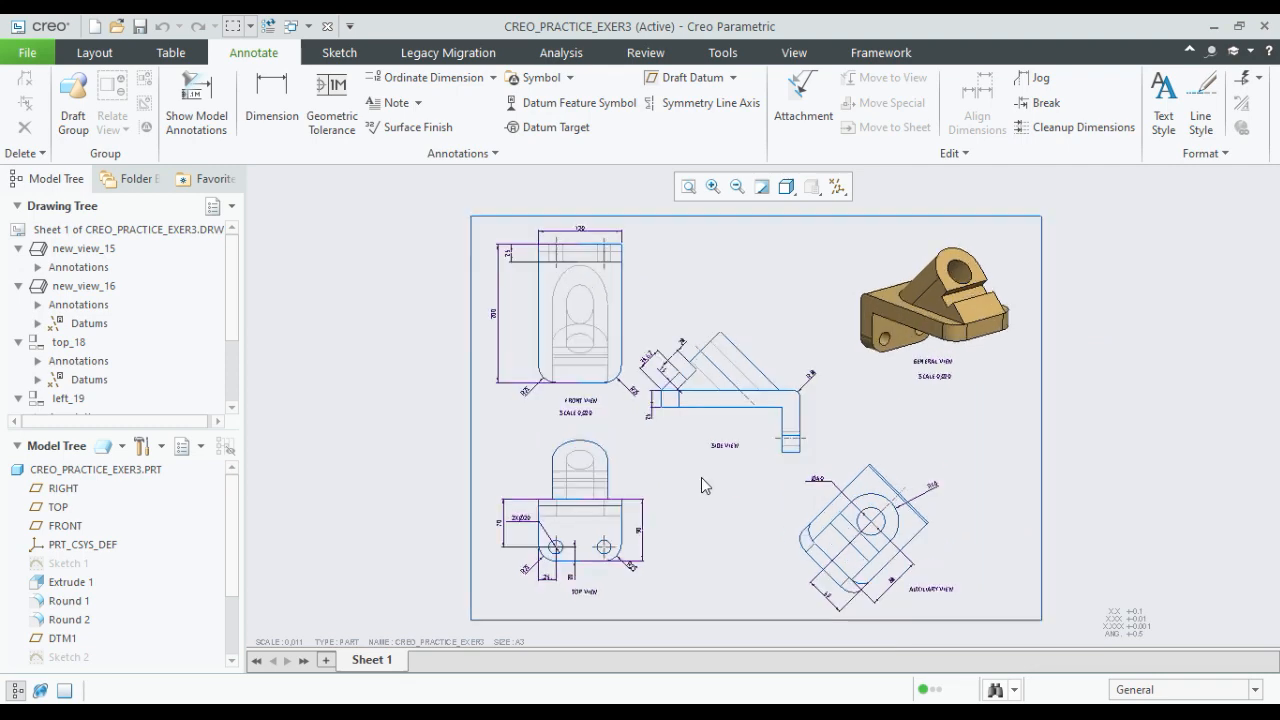
- Set the rounding precision of the side view's 36,42 dimension to one decimal place (0.1)
scroll(671, 298, "down", 2)
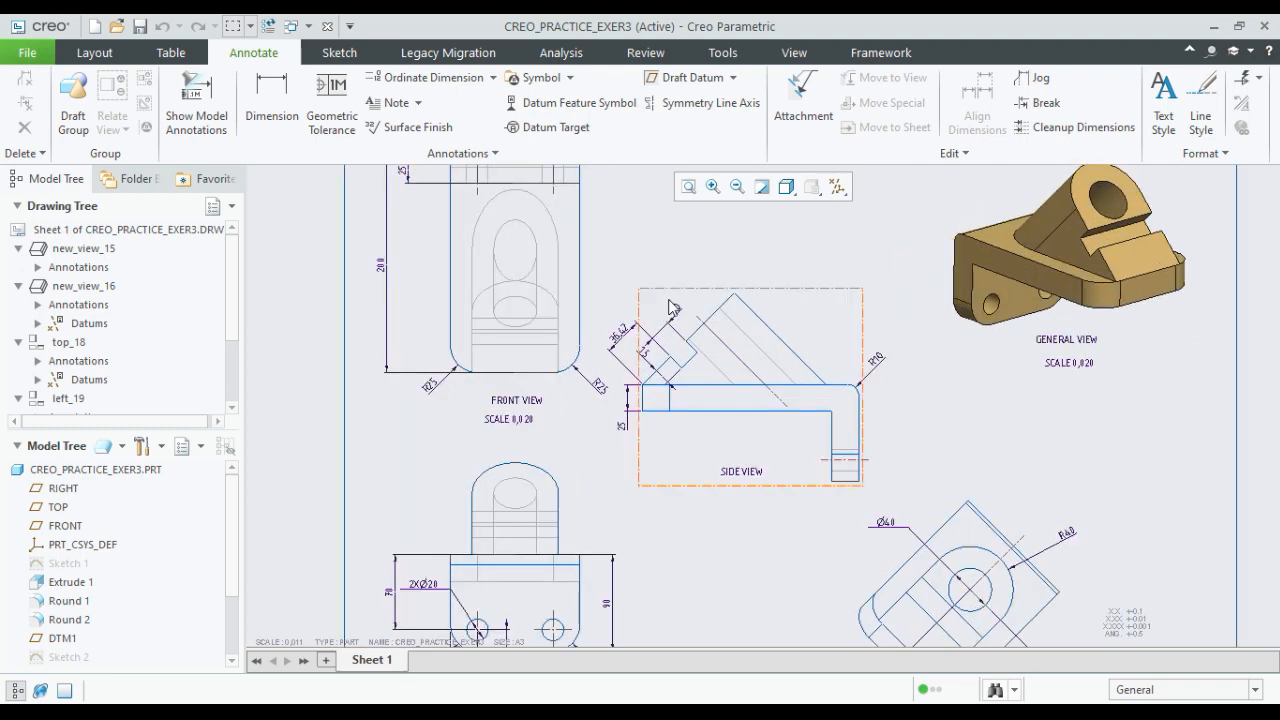
scroll(697, 382, "up", 2)
scroll(701, 393, "down", 2)
scroll(754, 478, "up", 2)
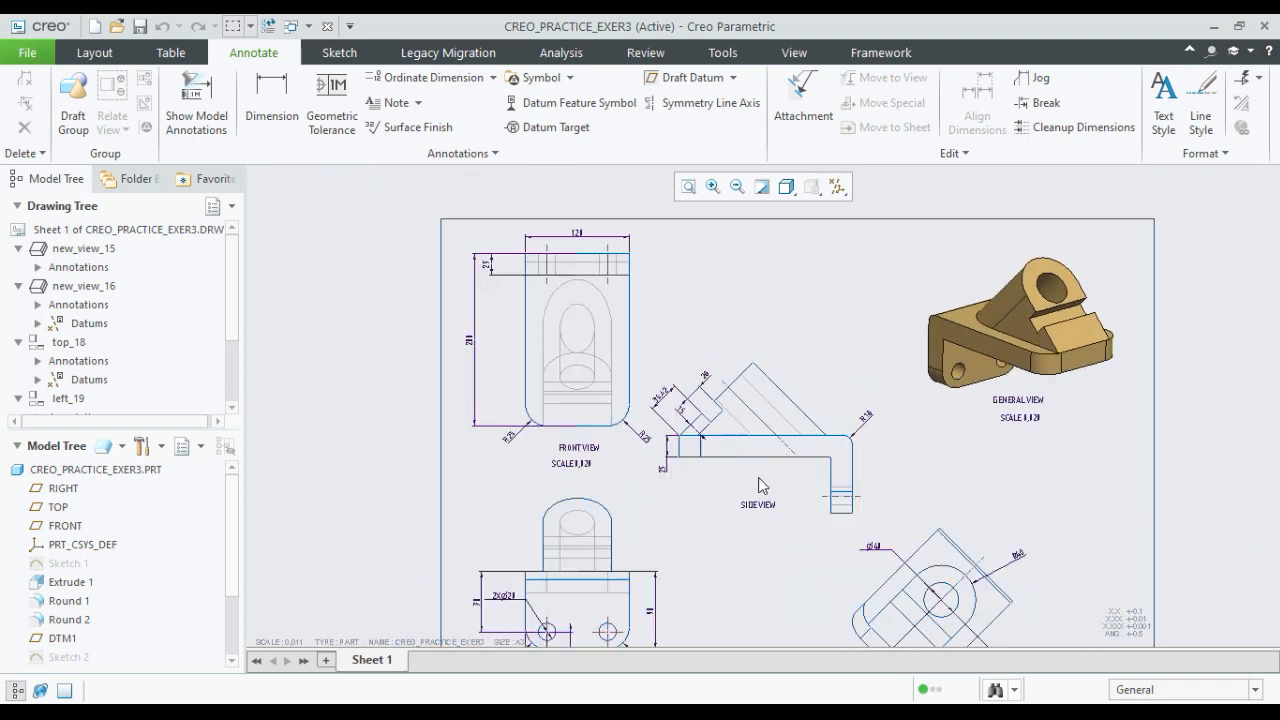
scroll(680, 430, "down", 2)
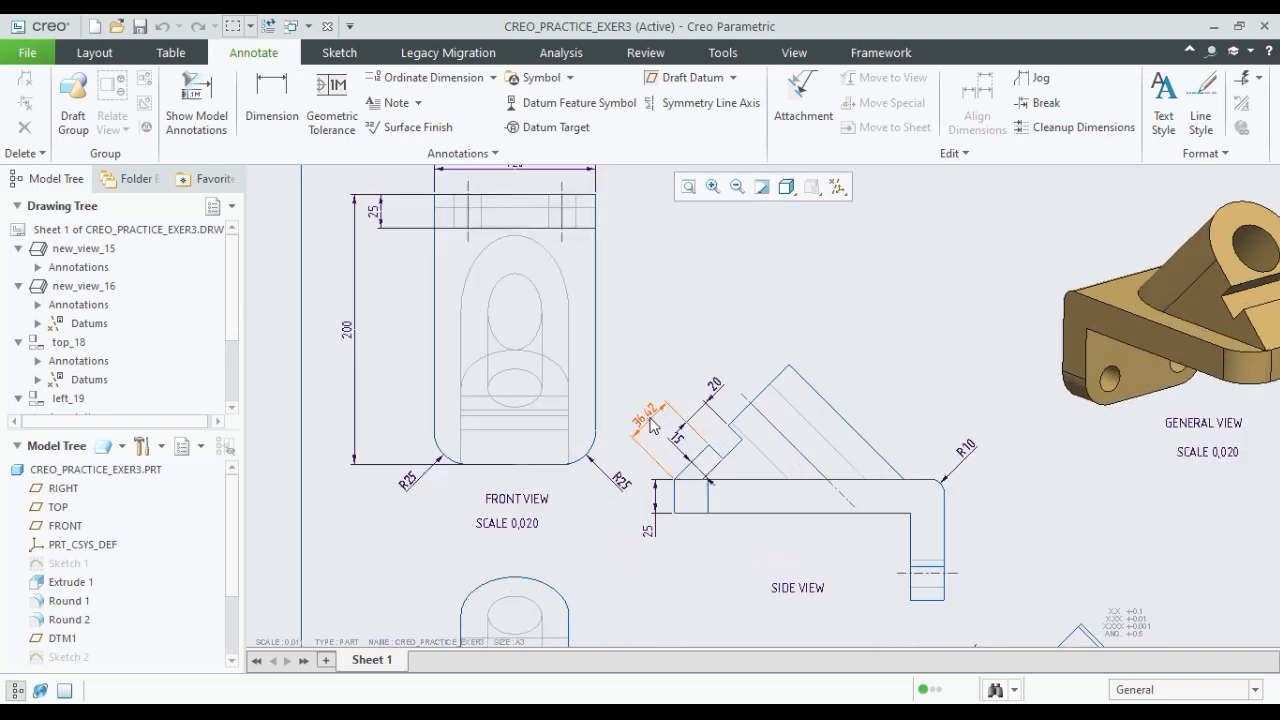
left_click(655, 427)
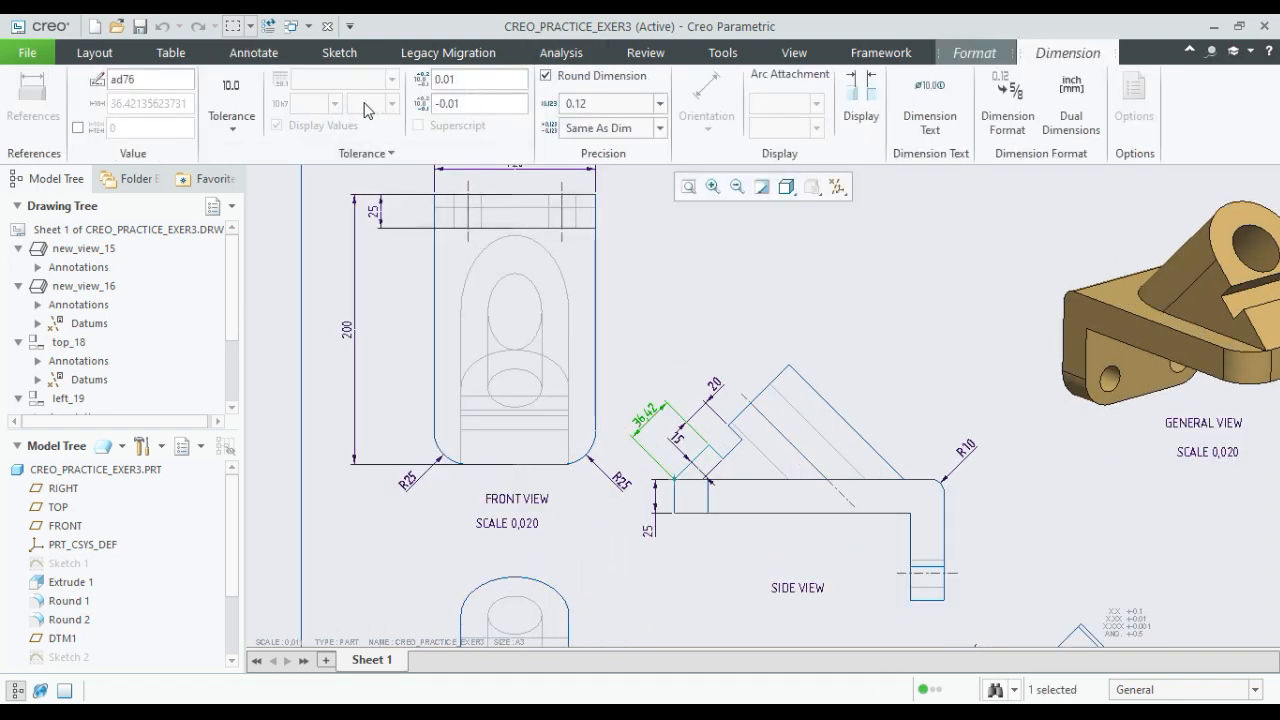
left_click(594, 106)
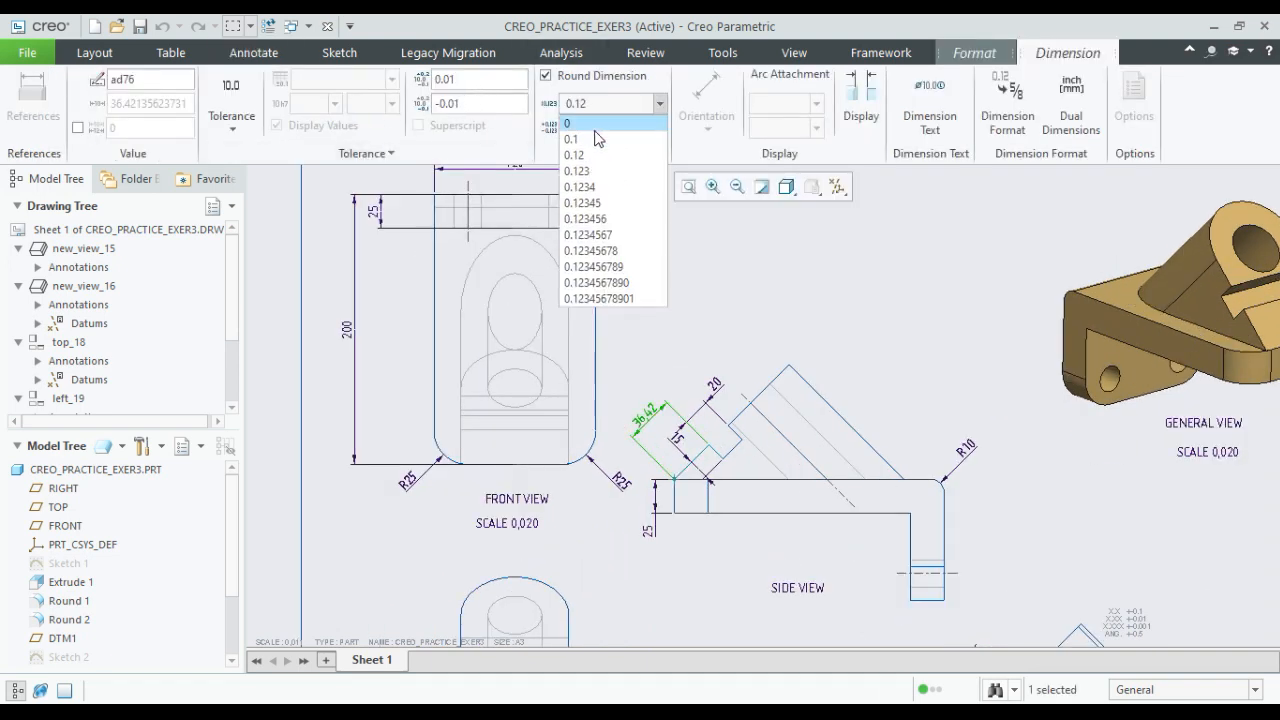
left_click(603, 140)
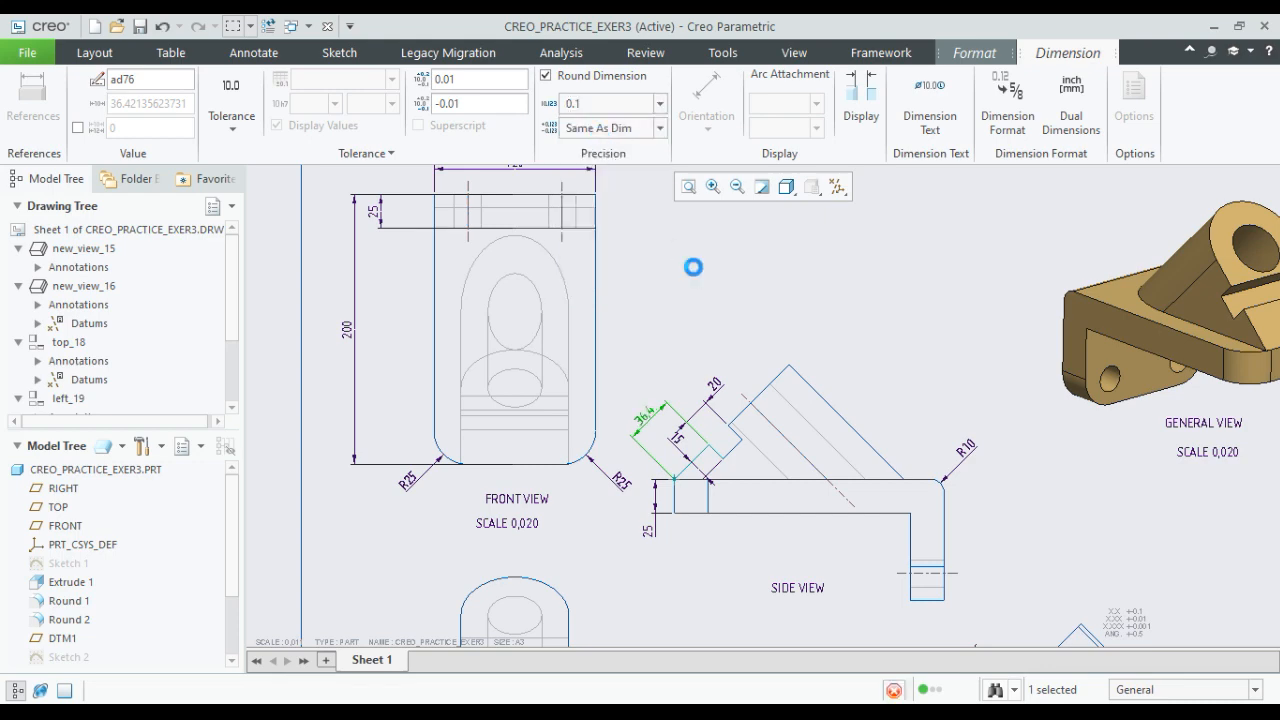
left_click(641, 246)
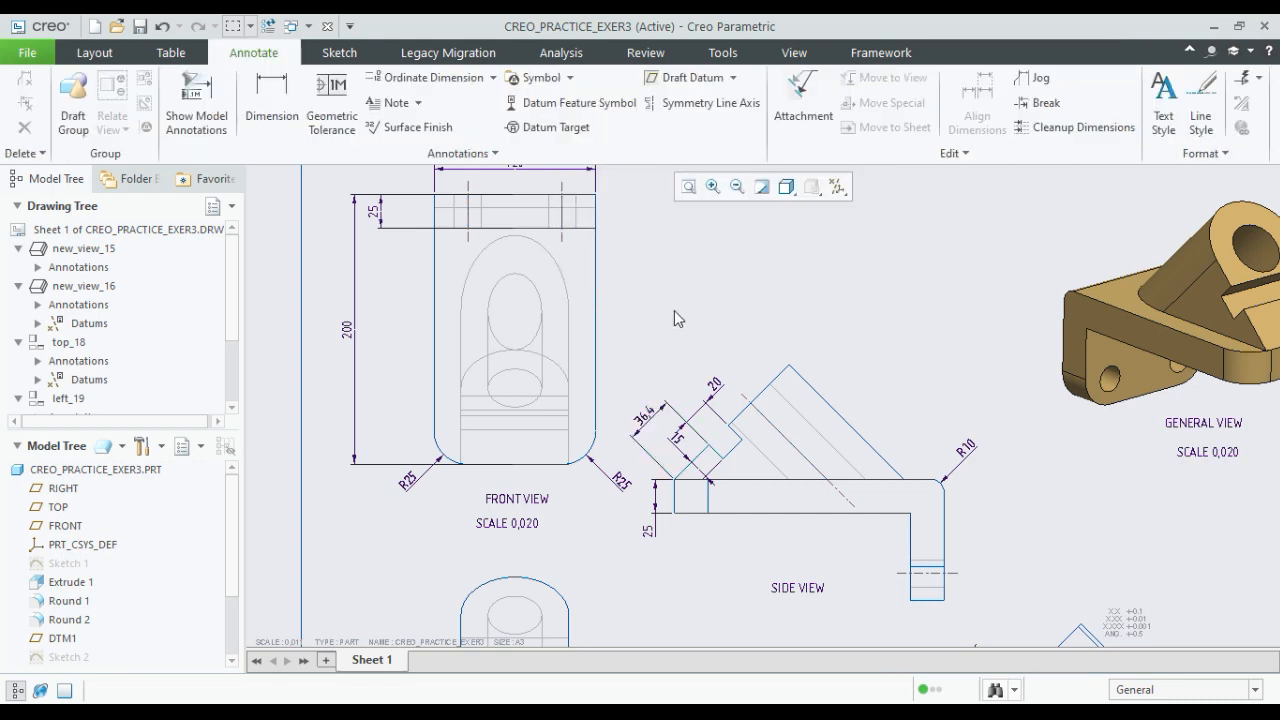
- Set the tolerance type of the auxiliary view's Ø40 hole dimension to Nominal
scroll(674, 310, "down", 3)
scroll(720, 333, "up", 3)
scroll(720, 333, "down", 3)
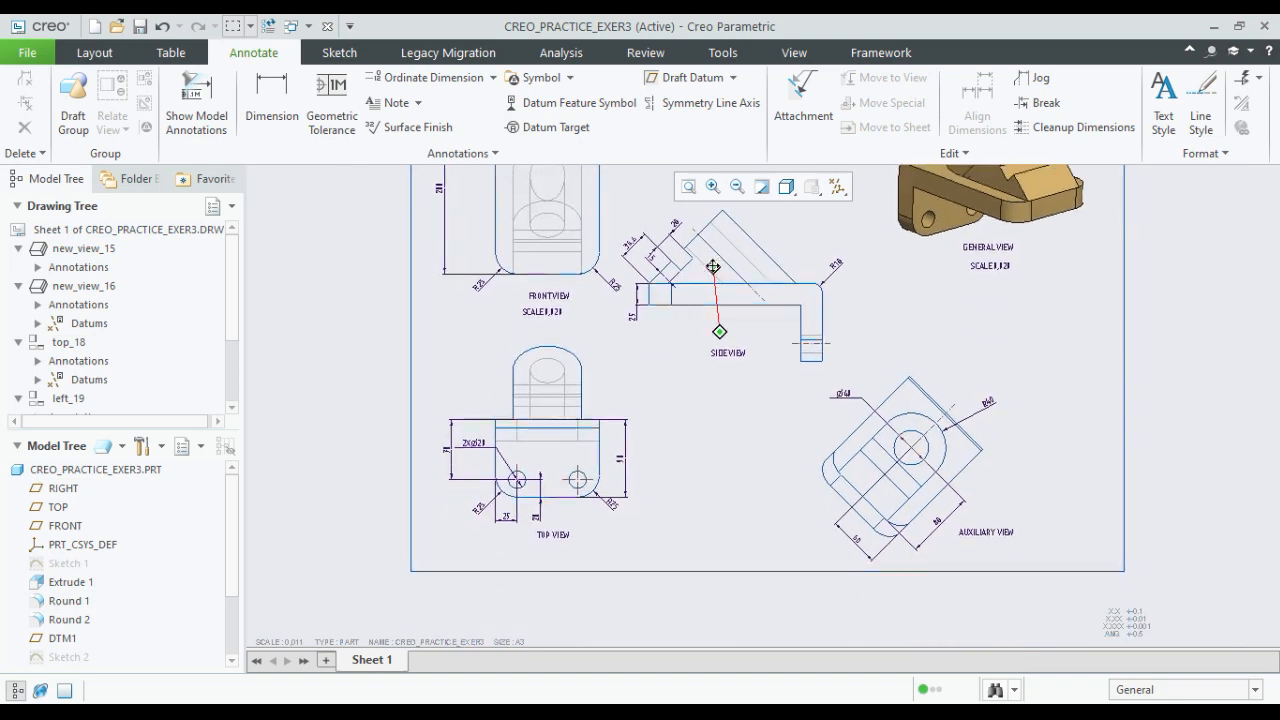
scroll(806, 346, "down", 1)
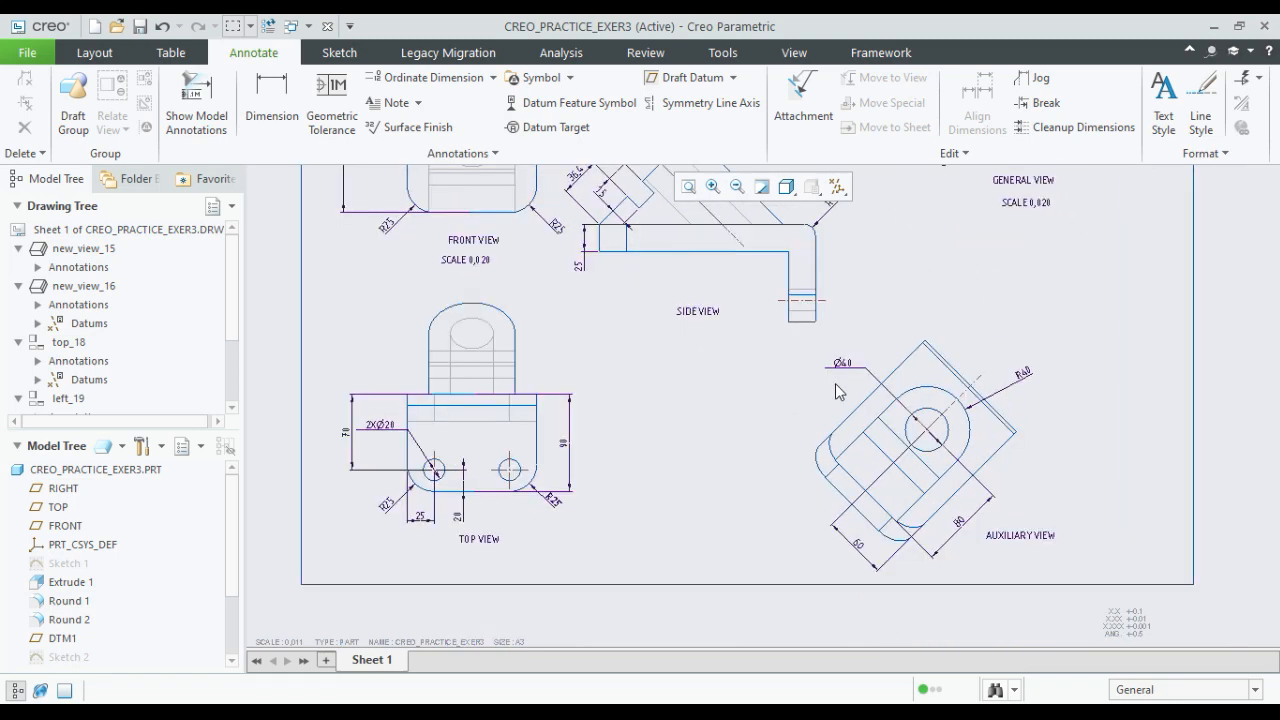
scroll(835, 383, "up", 3)
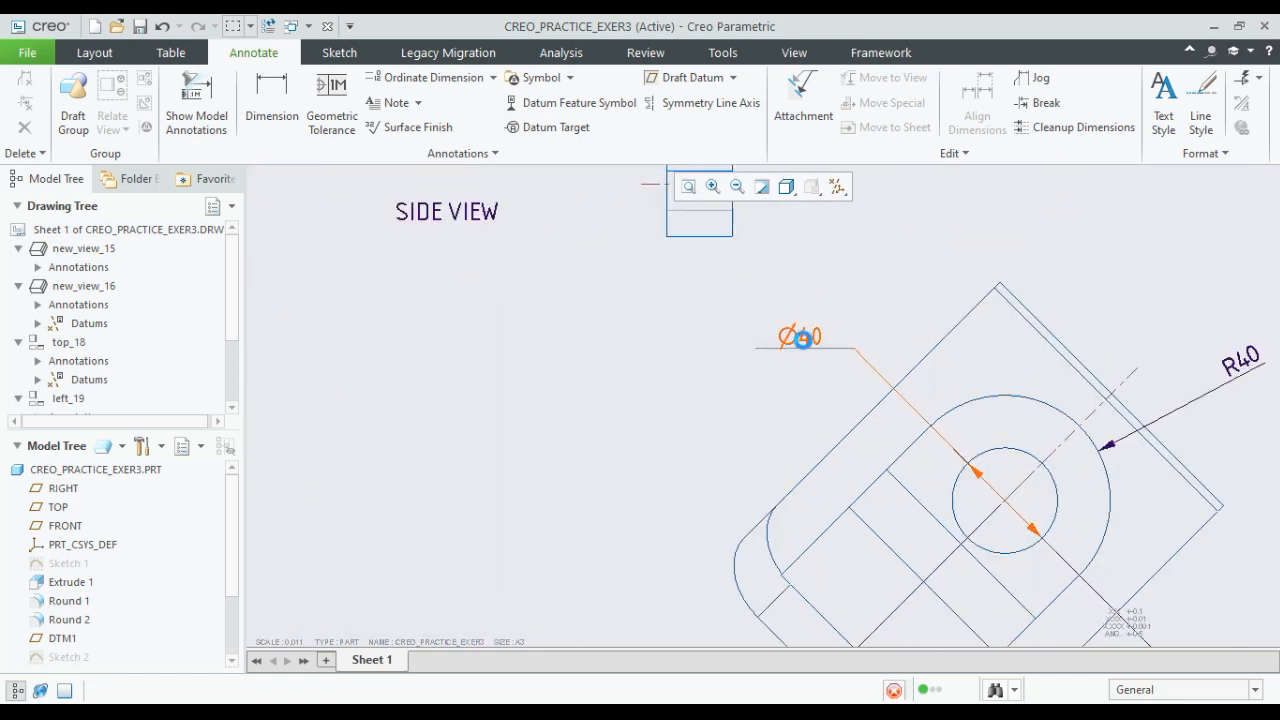
left_click(802, 339)
left_click(236, 130)
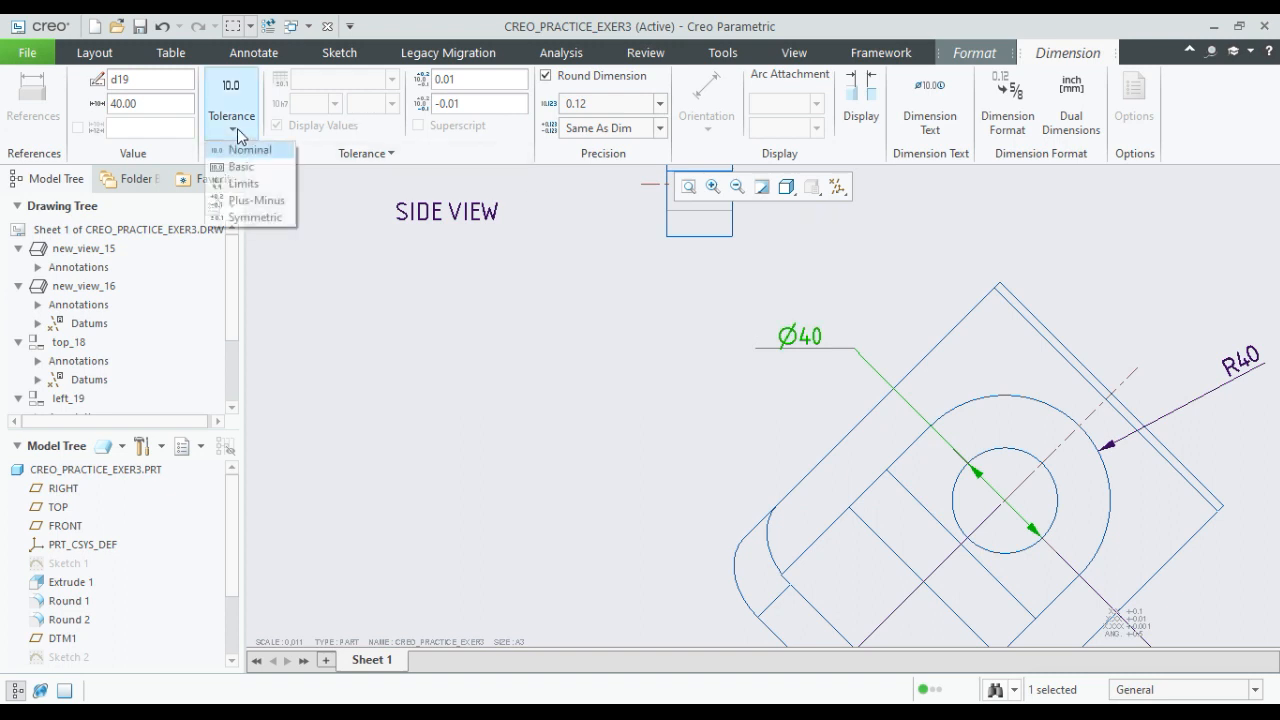
left_click(258, 149)
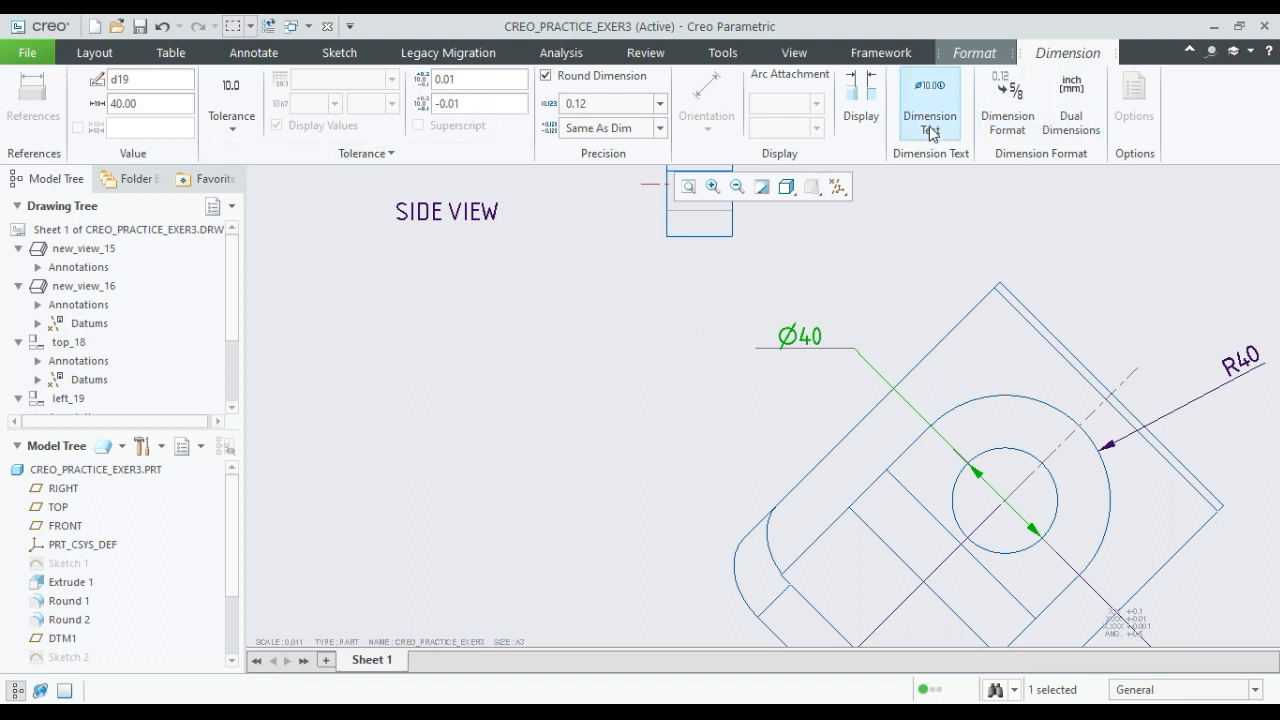
- Check the Ø40 dimension's format and display options, trying Inspection display and turning it back off
left_click(1003, 110)
left_click(860, 100)
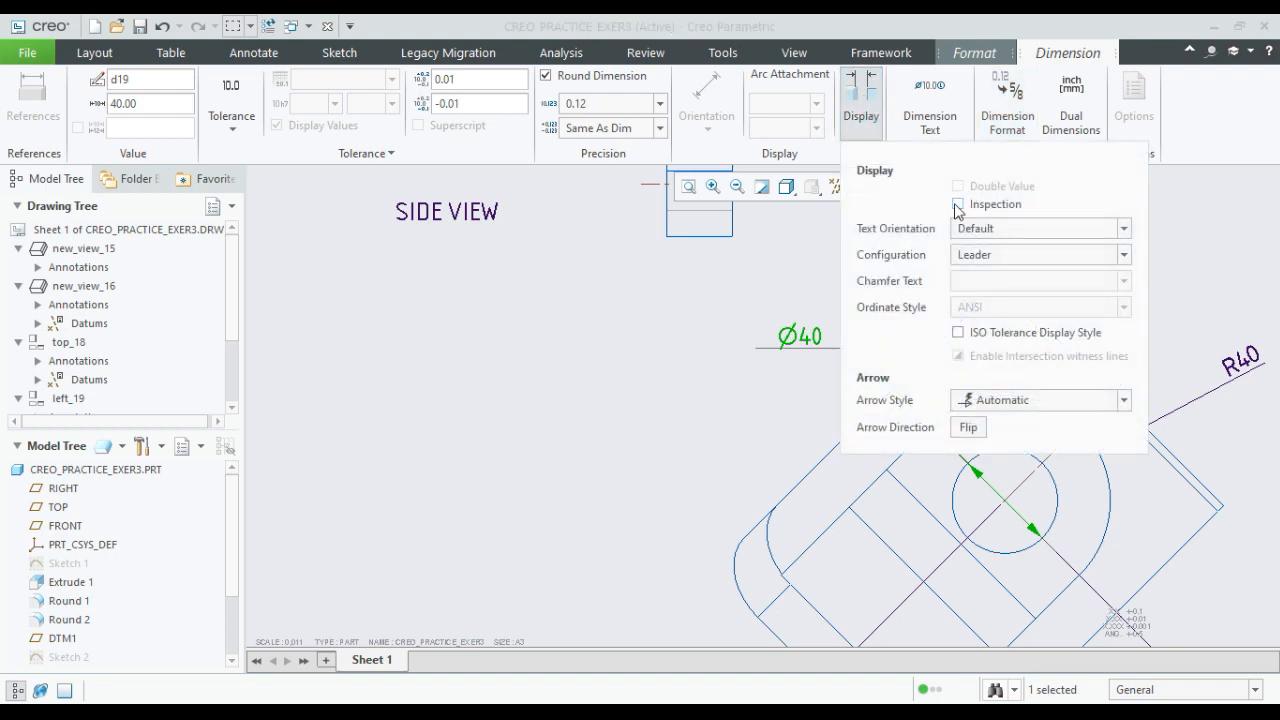
left_click(960, 206)
left_click(960, 206)
left_click(696, 418)
scroll(692, 410, "up", 2)
middle_click_drag(692, 408, 700, 316)
scroll(731, 388, "up", 3)
middle_click_drag(749, 406, 798, 577)
middle_click_drag(706, 480, 706, 415)
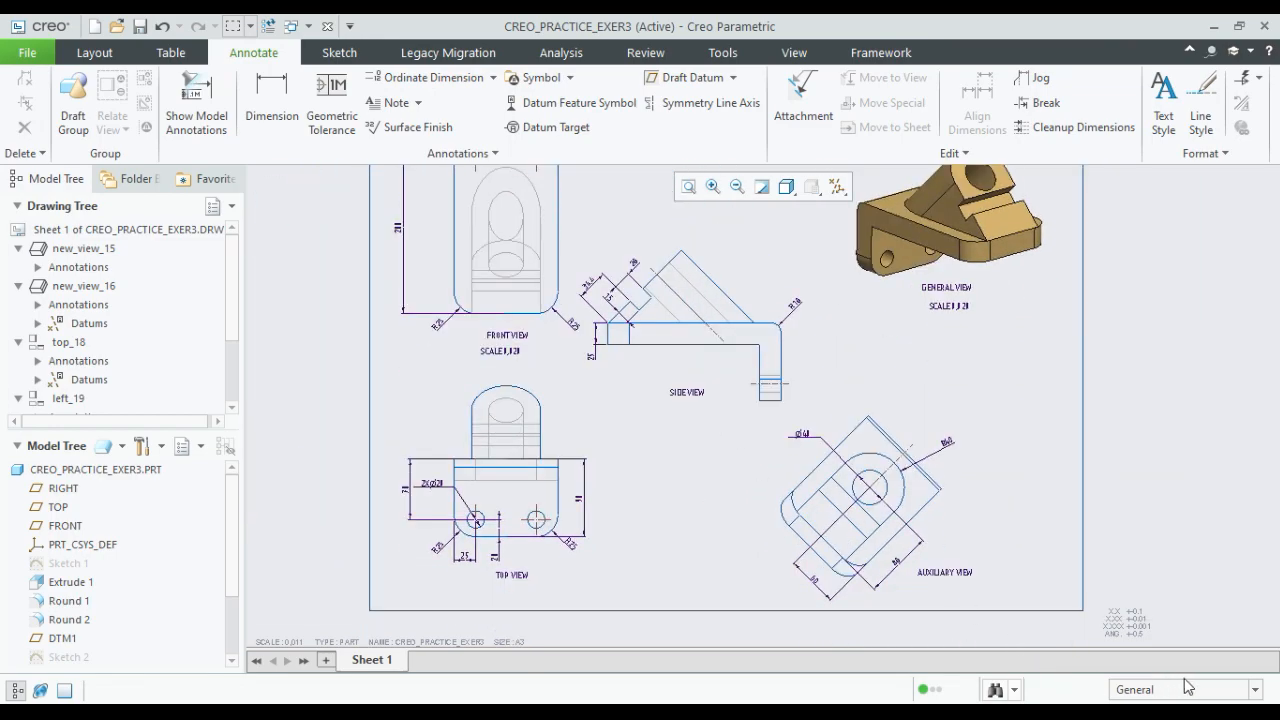